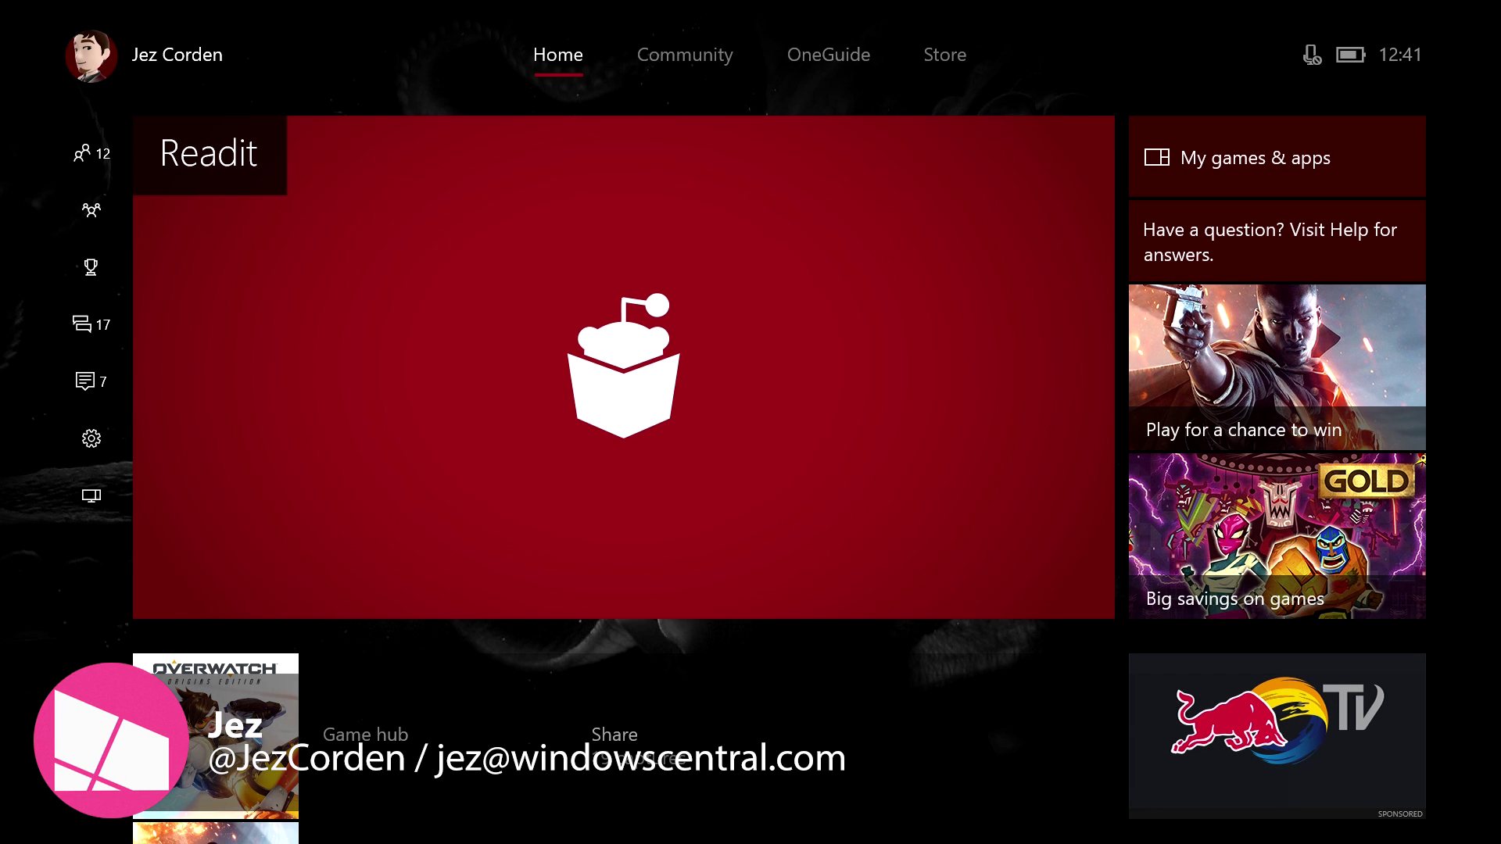
Step: Open the Clubs on Xbox page from the Community section
{"action": "key", "text": "ctrl+Tab"}
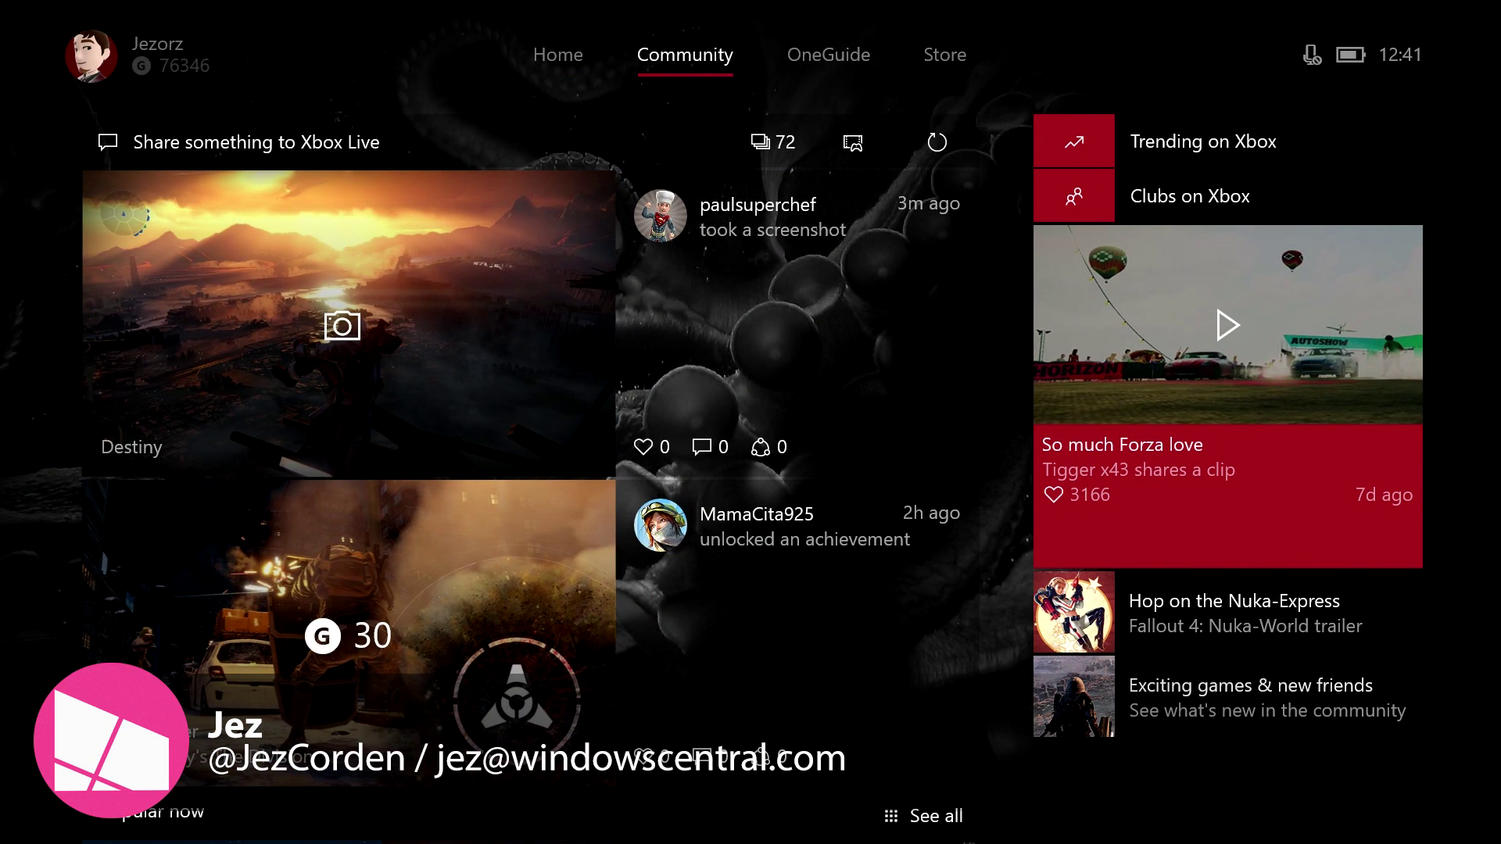
{"action": "key", "text": "ctrl+shift+Tab"}
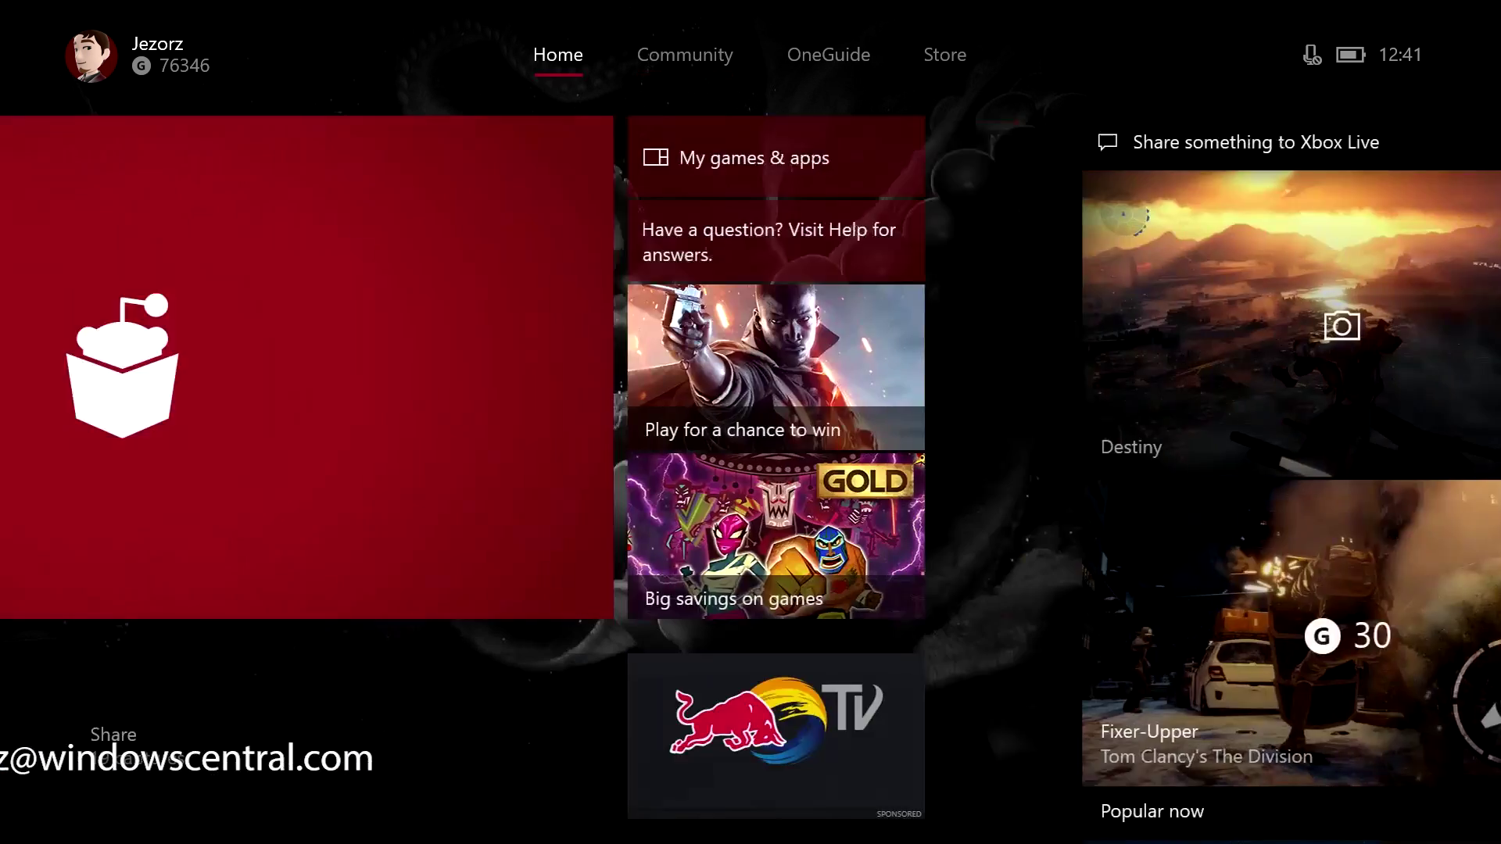
{"action": "key", "text": "ctrl+Tab"}
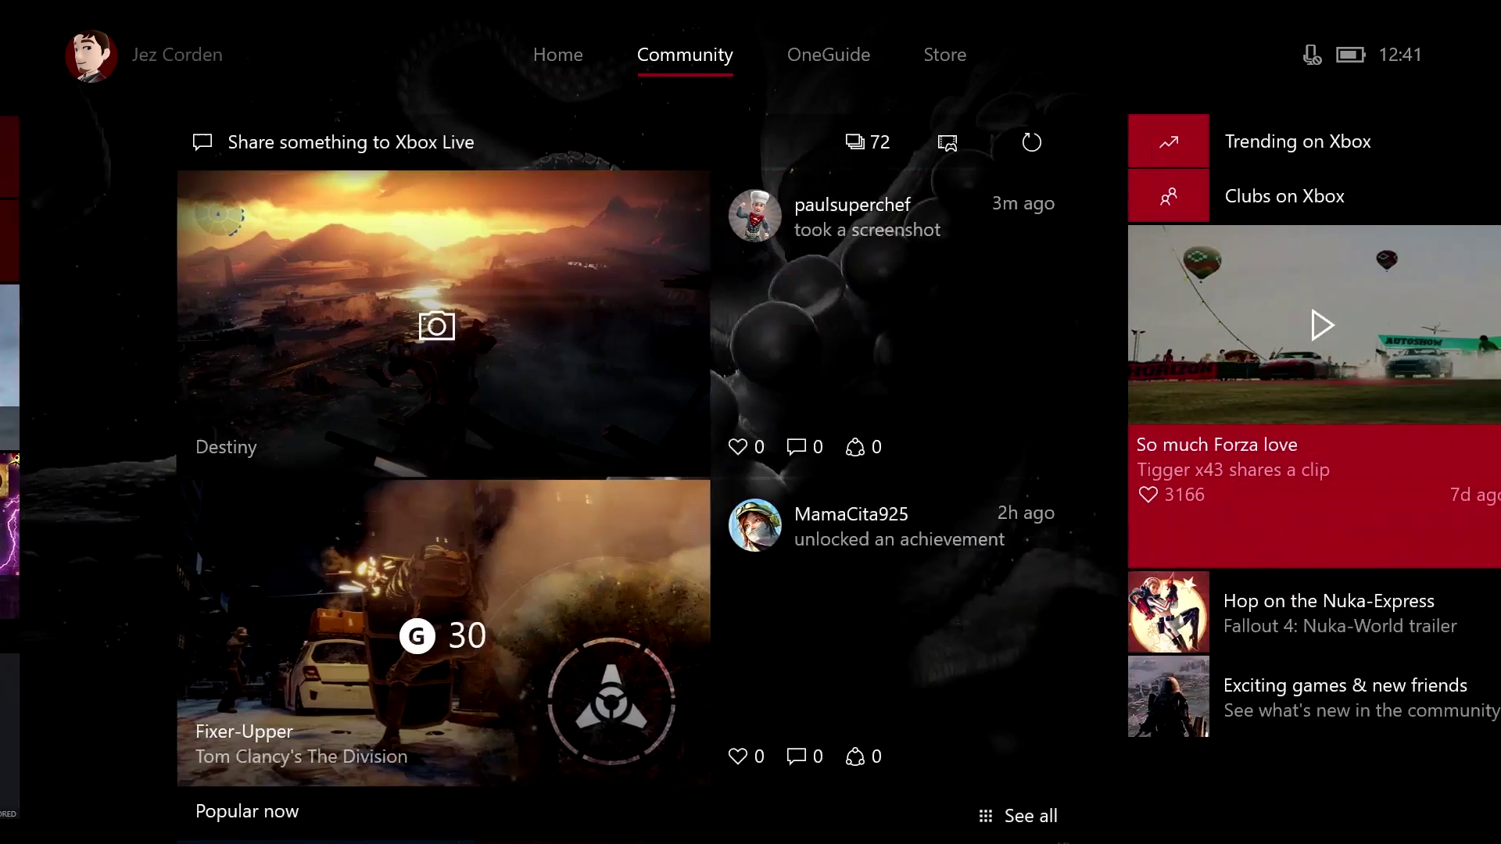
{"action": "key", "text": "Right"}
{"action": "key", "text": "Right"}
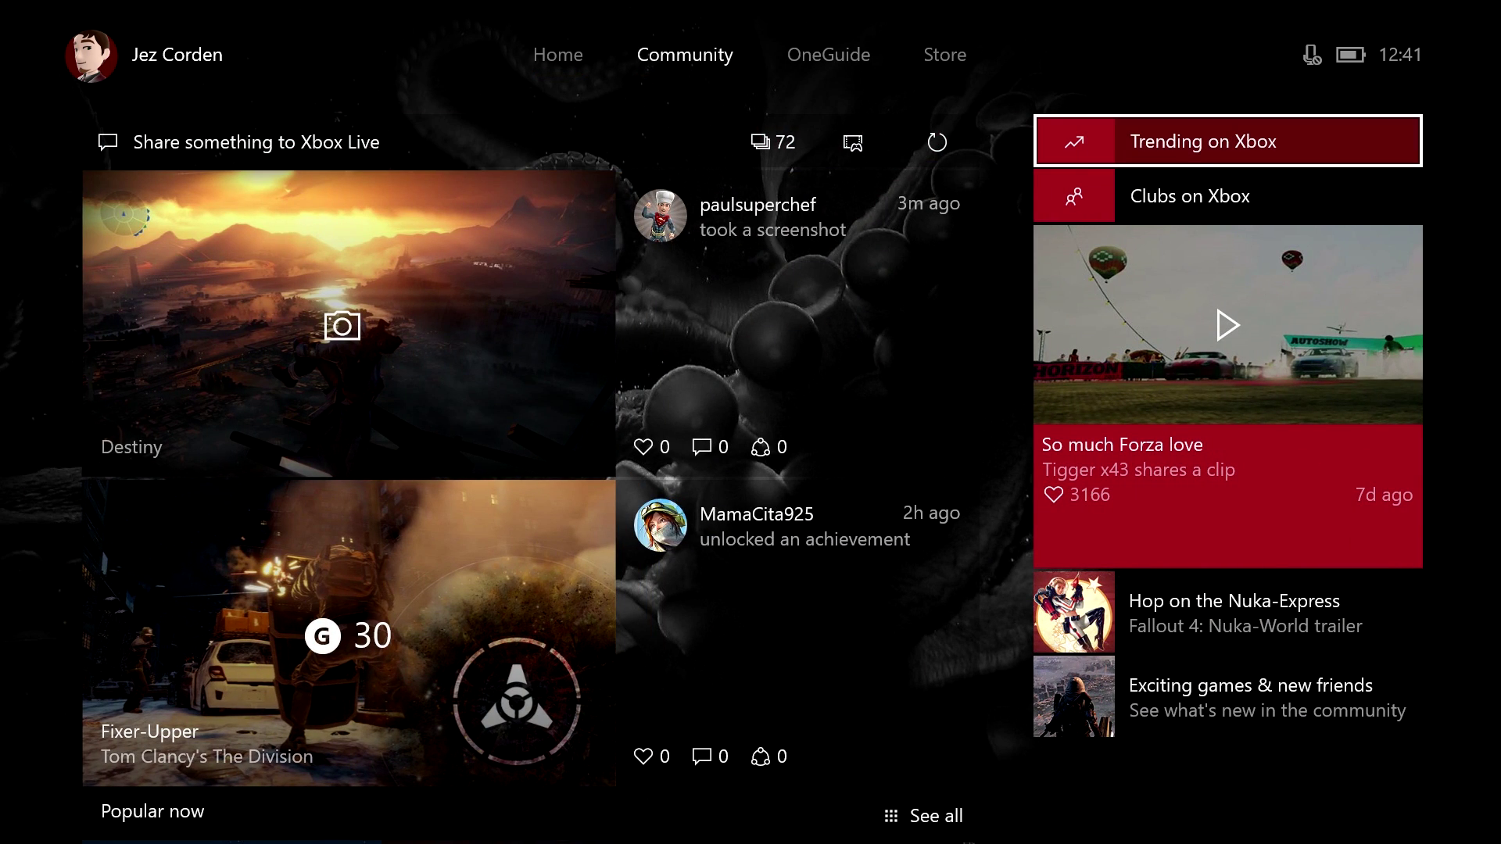
{"action": "key", "text": "Down"}
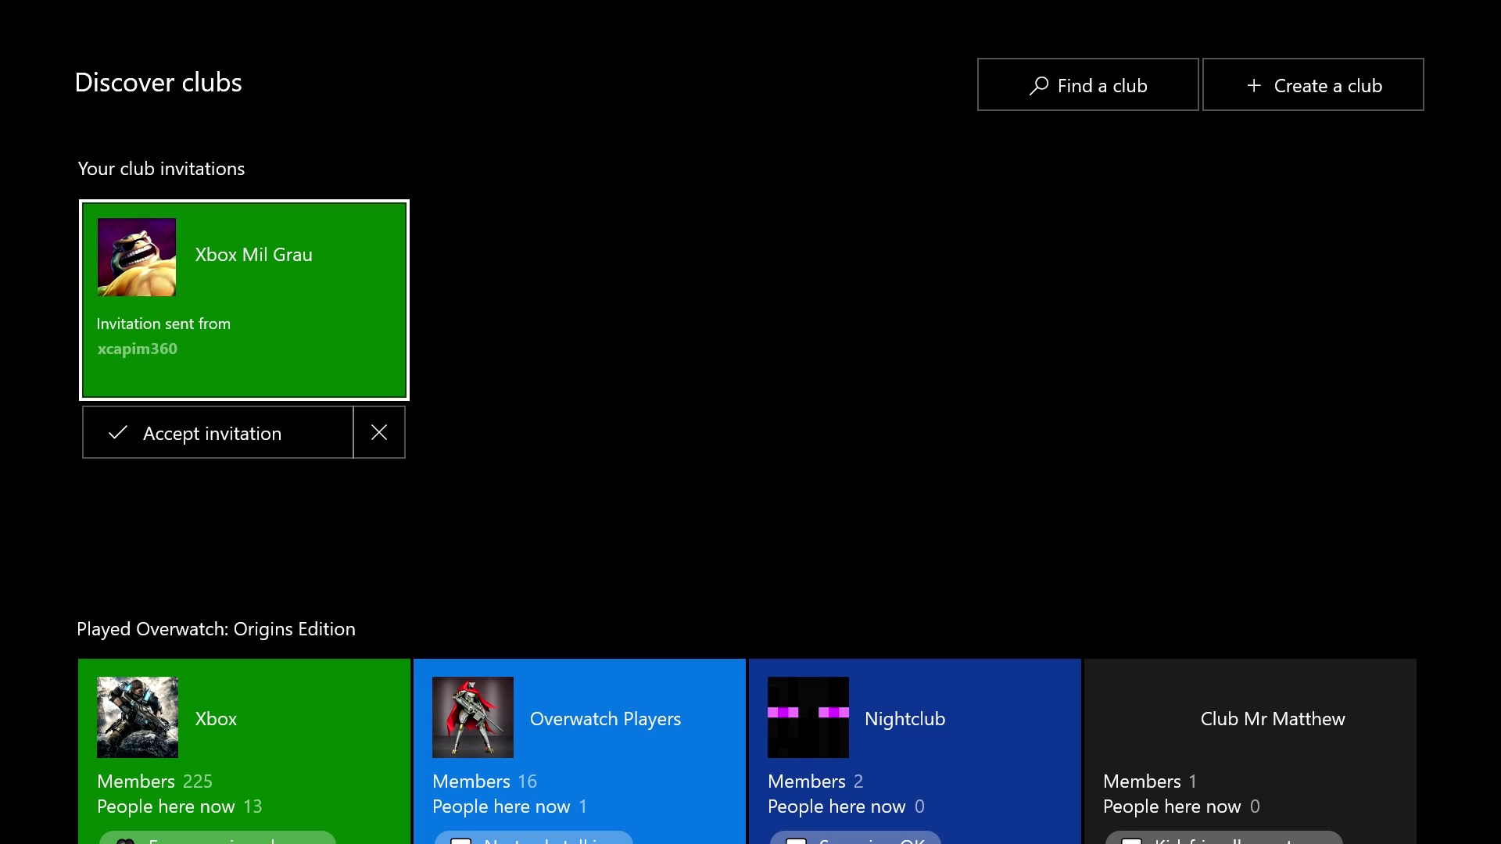
Step: Examine the pending club invitation and the clubs suggested for Overwatch: Origins Edition, including their members, tags and descriptions
{"action": "key", "text": "Down"}
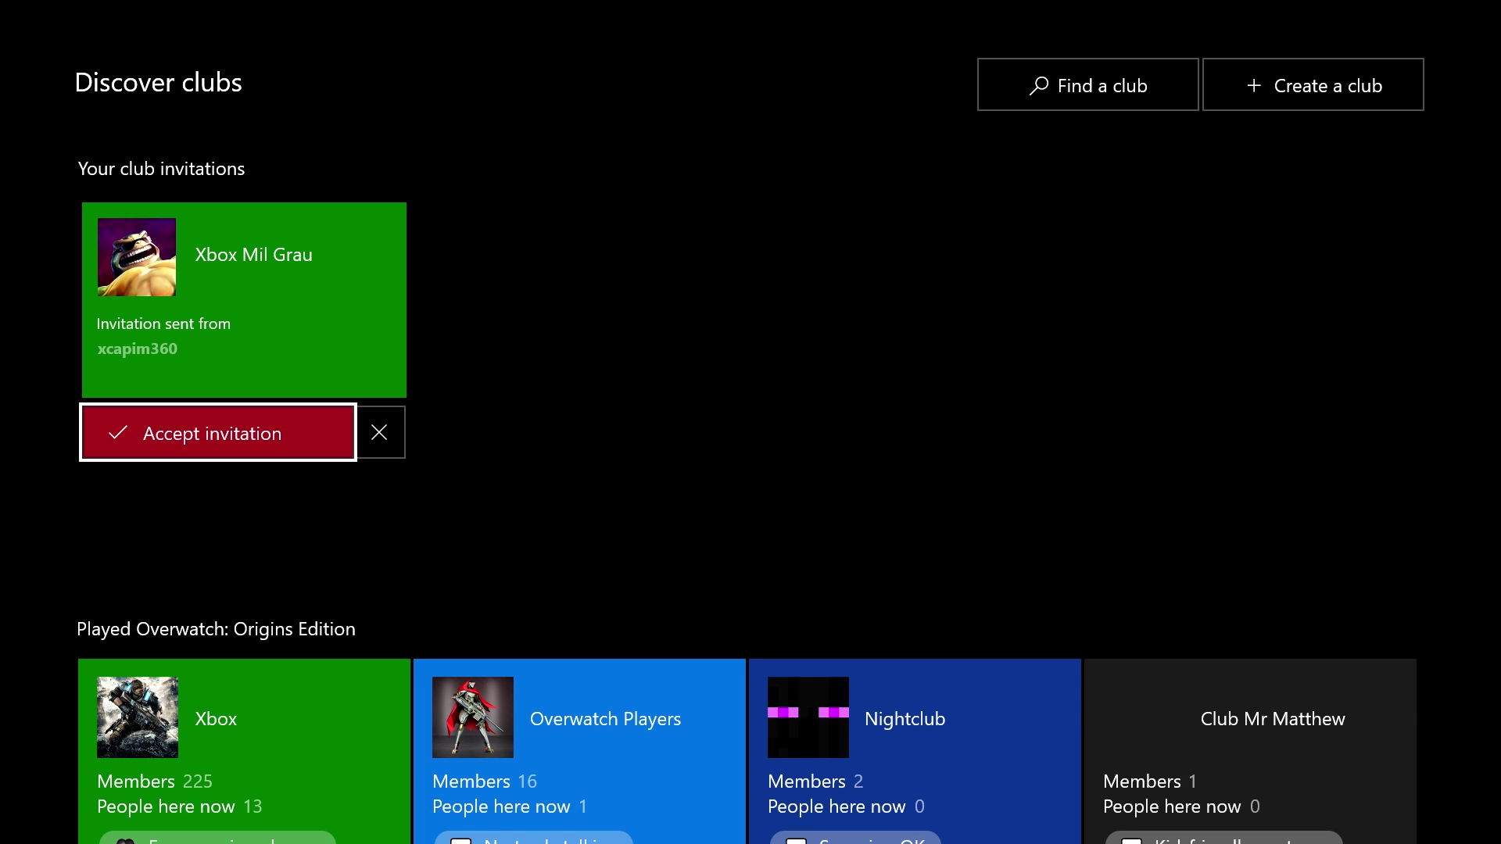
{"action": "key", "text": "Return"}
{"action": "key", "text": "Left"}
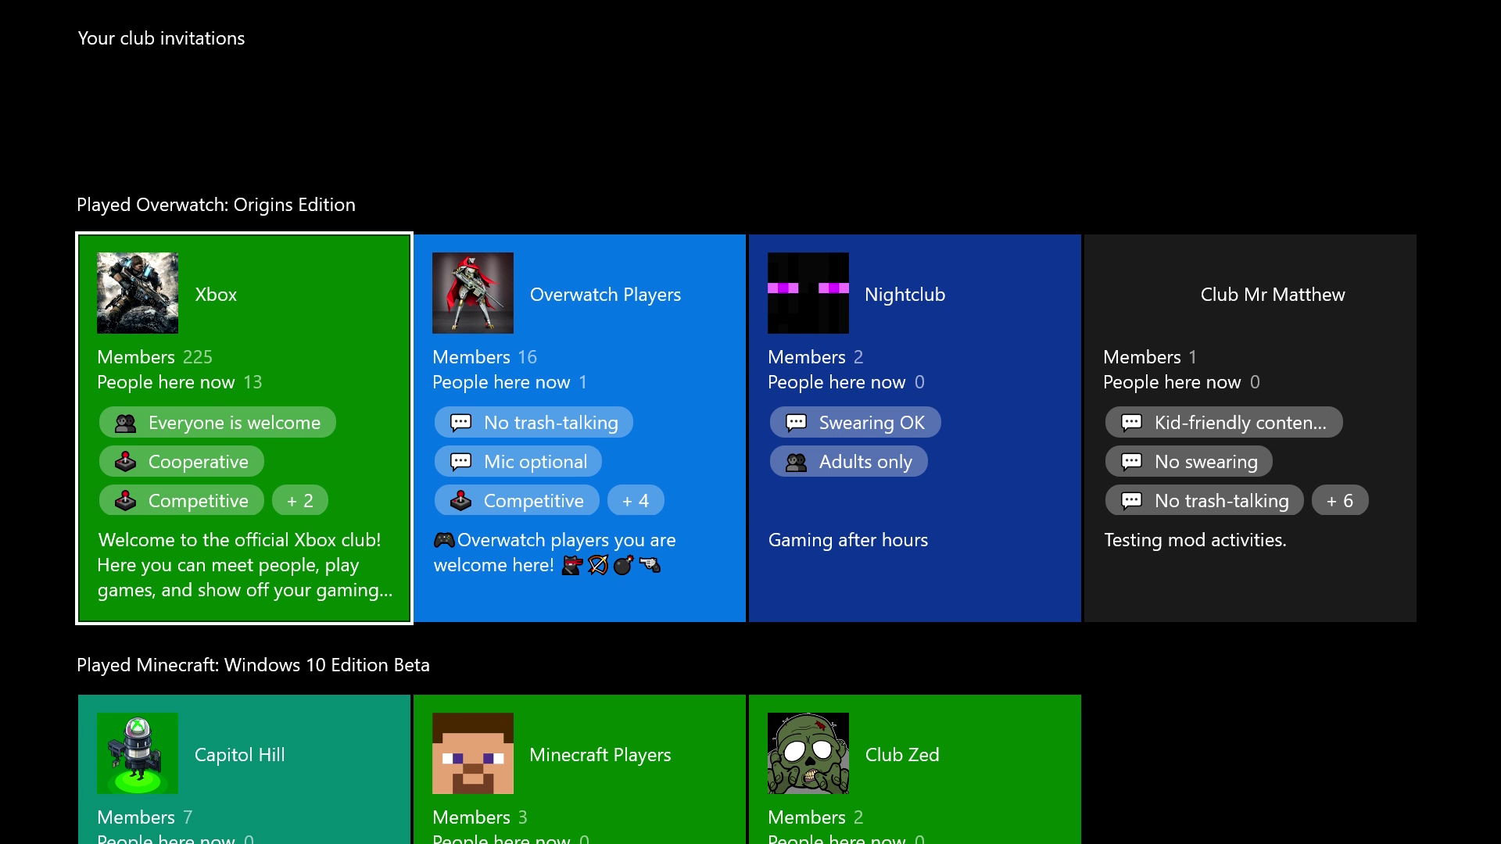
{"action": "key", "text": "Right"}
{"action": "key", "text": "Right"}
{"action": "key", "text": "Right"}
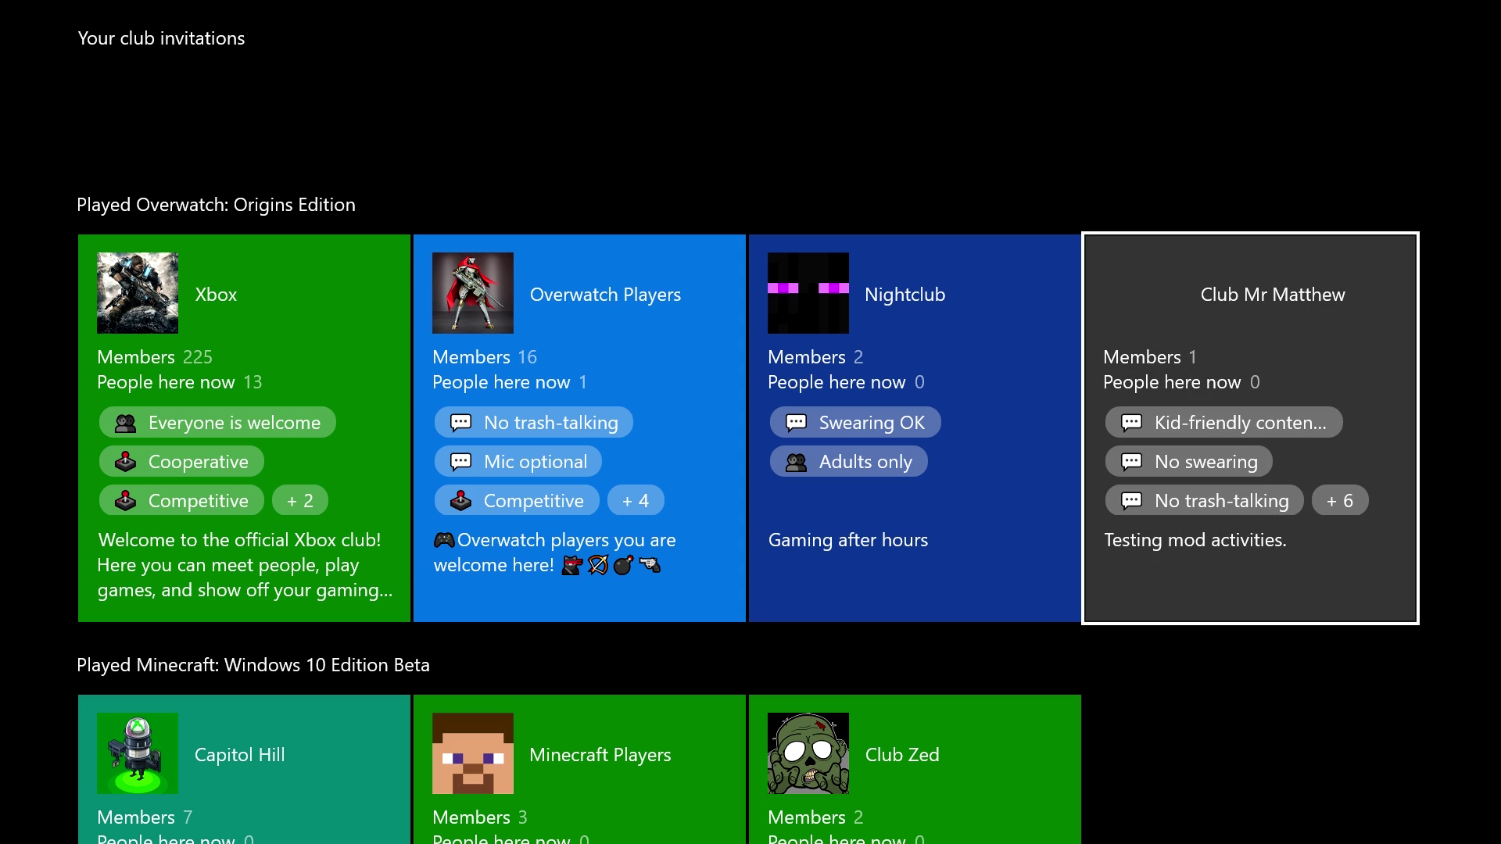
{"action": "key", "text": "Left"}
{"action": "key", "text": "Left"}
{"action": "key", "text": "Left"}
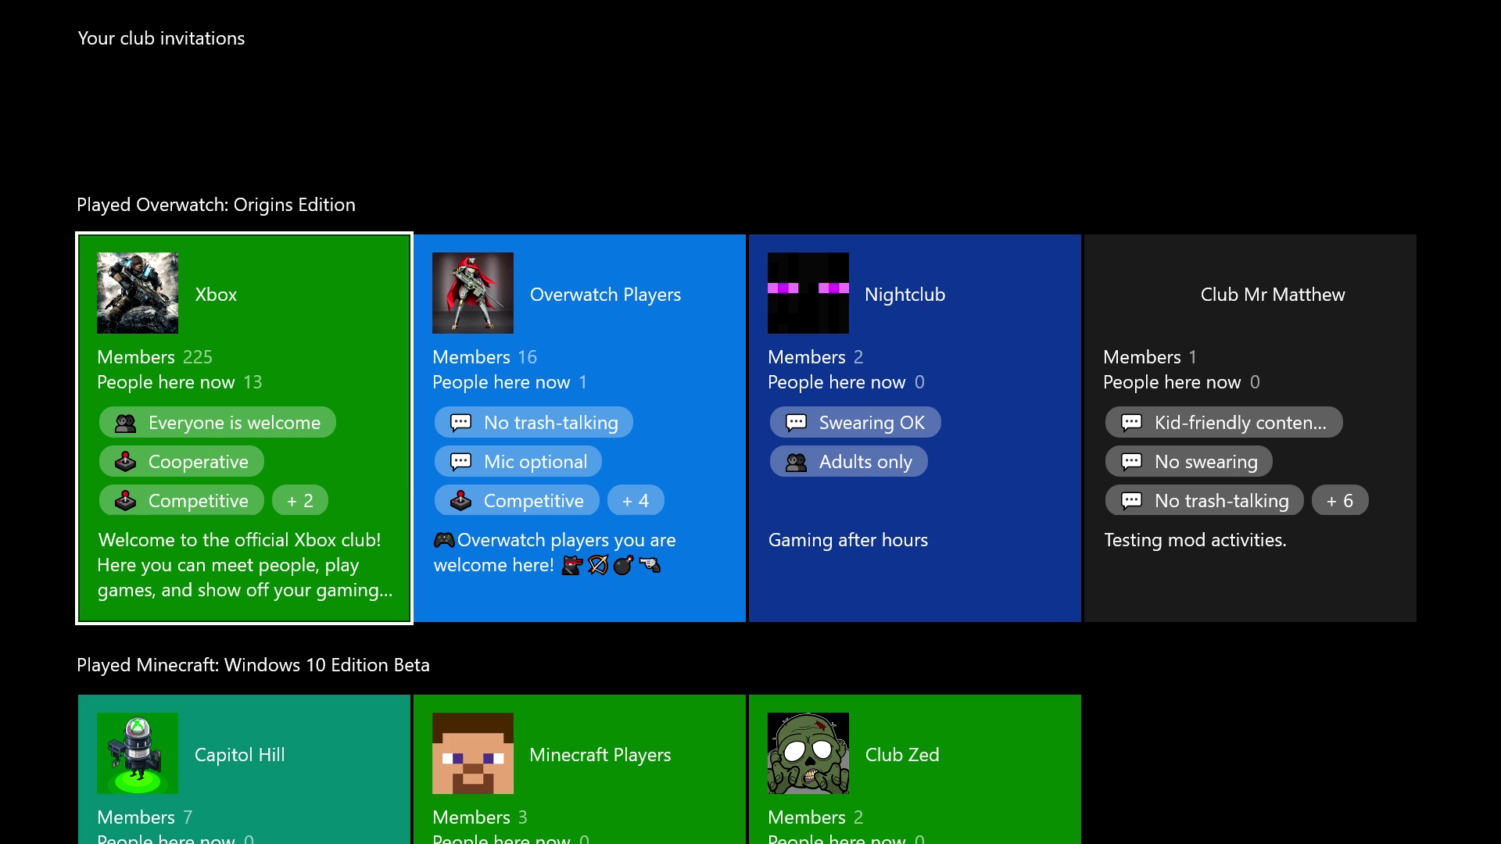
{"action": "key", "text": "Right"}
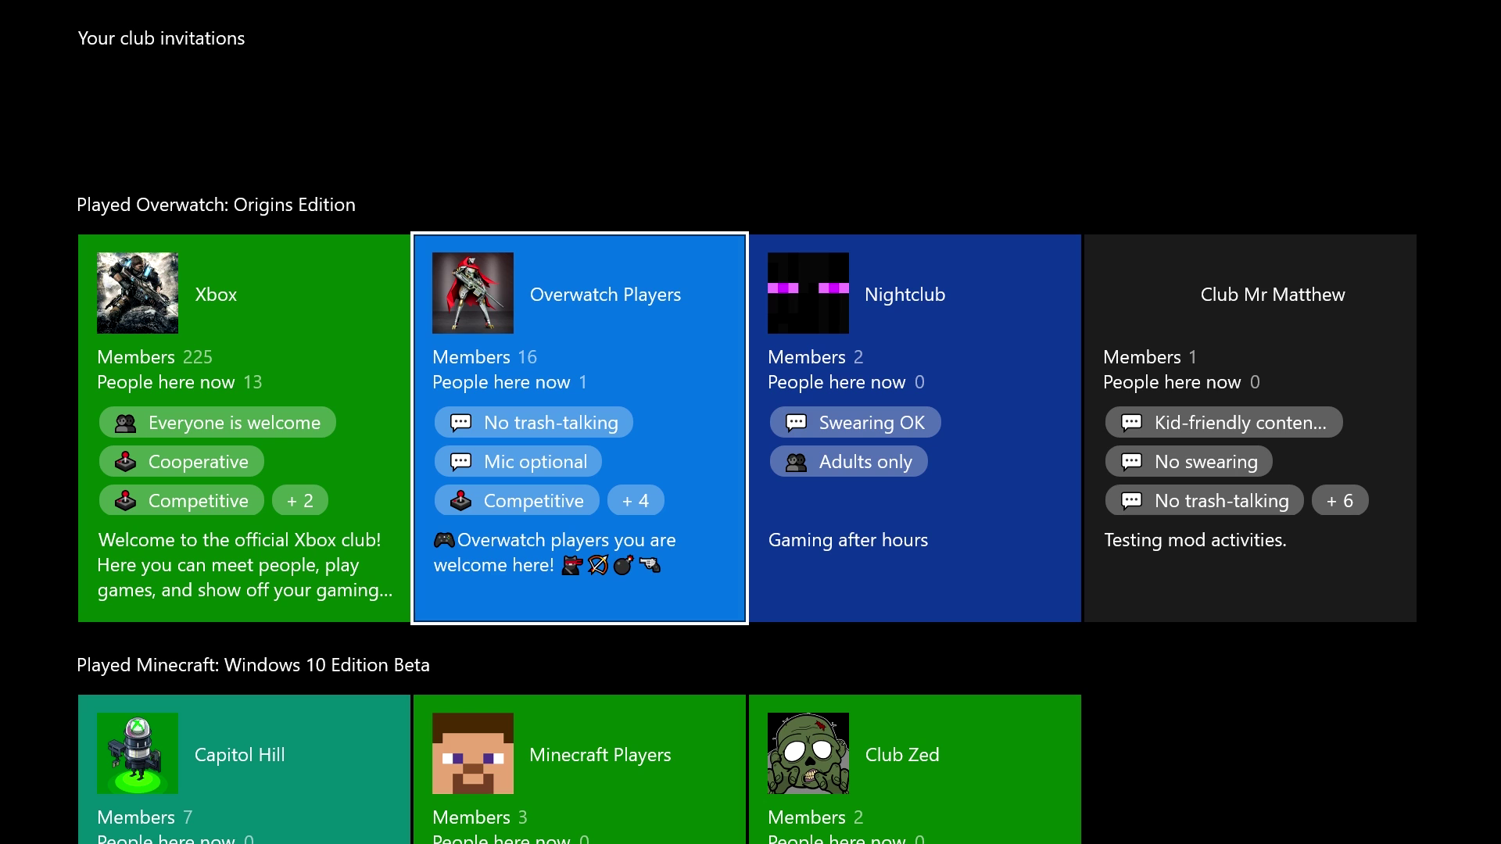
{"action": "key", "text": "Right"}
{"action": "key", "text": "Right"}
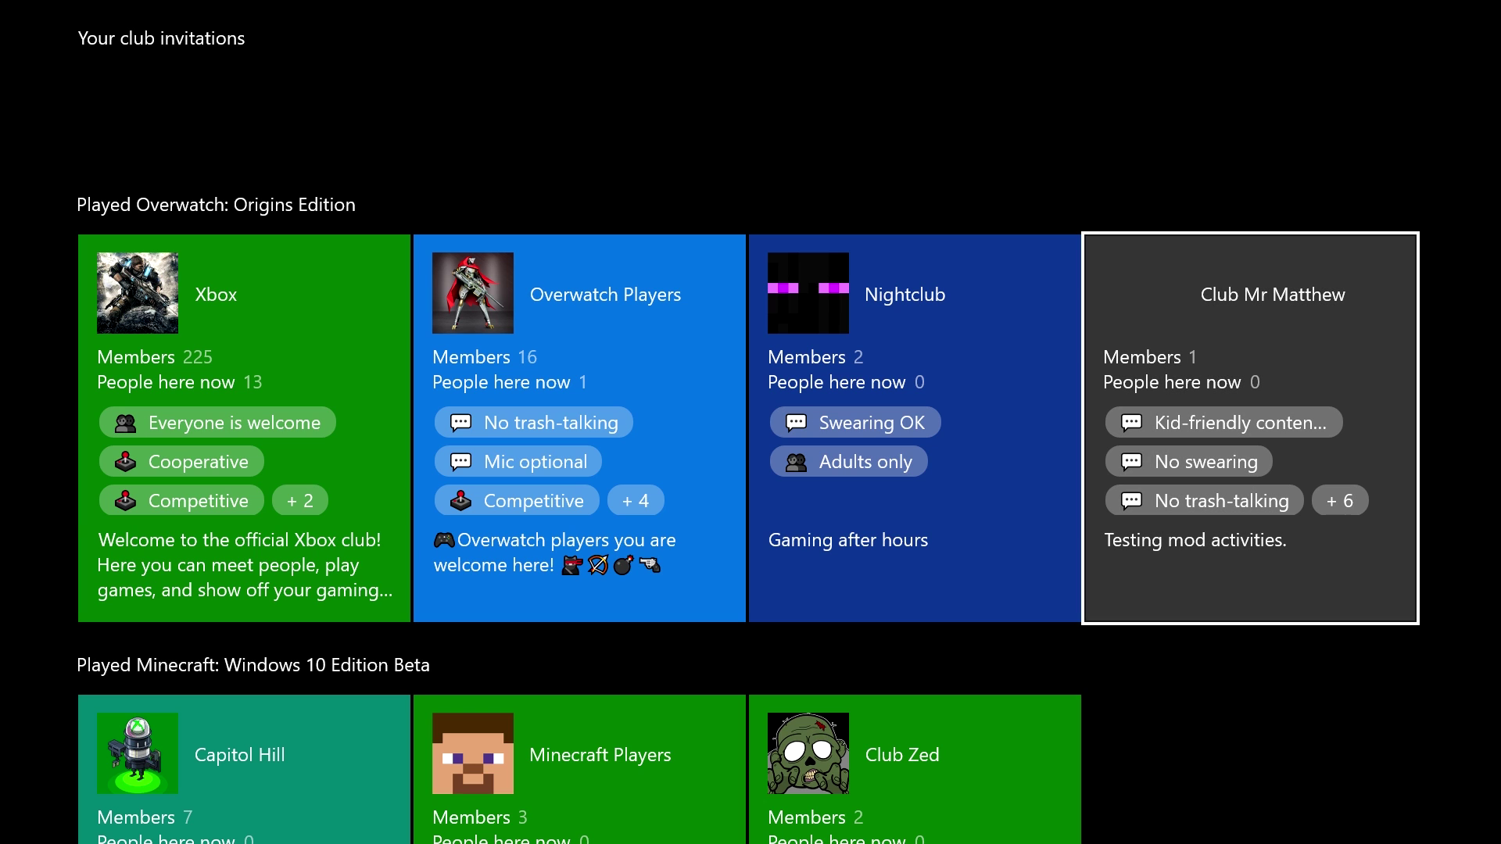
{"action": "key", "text": "Left"}
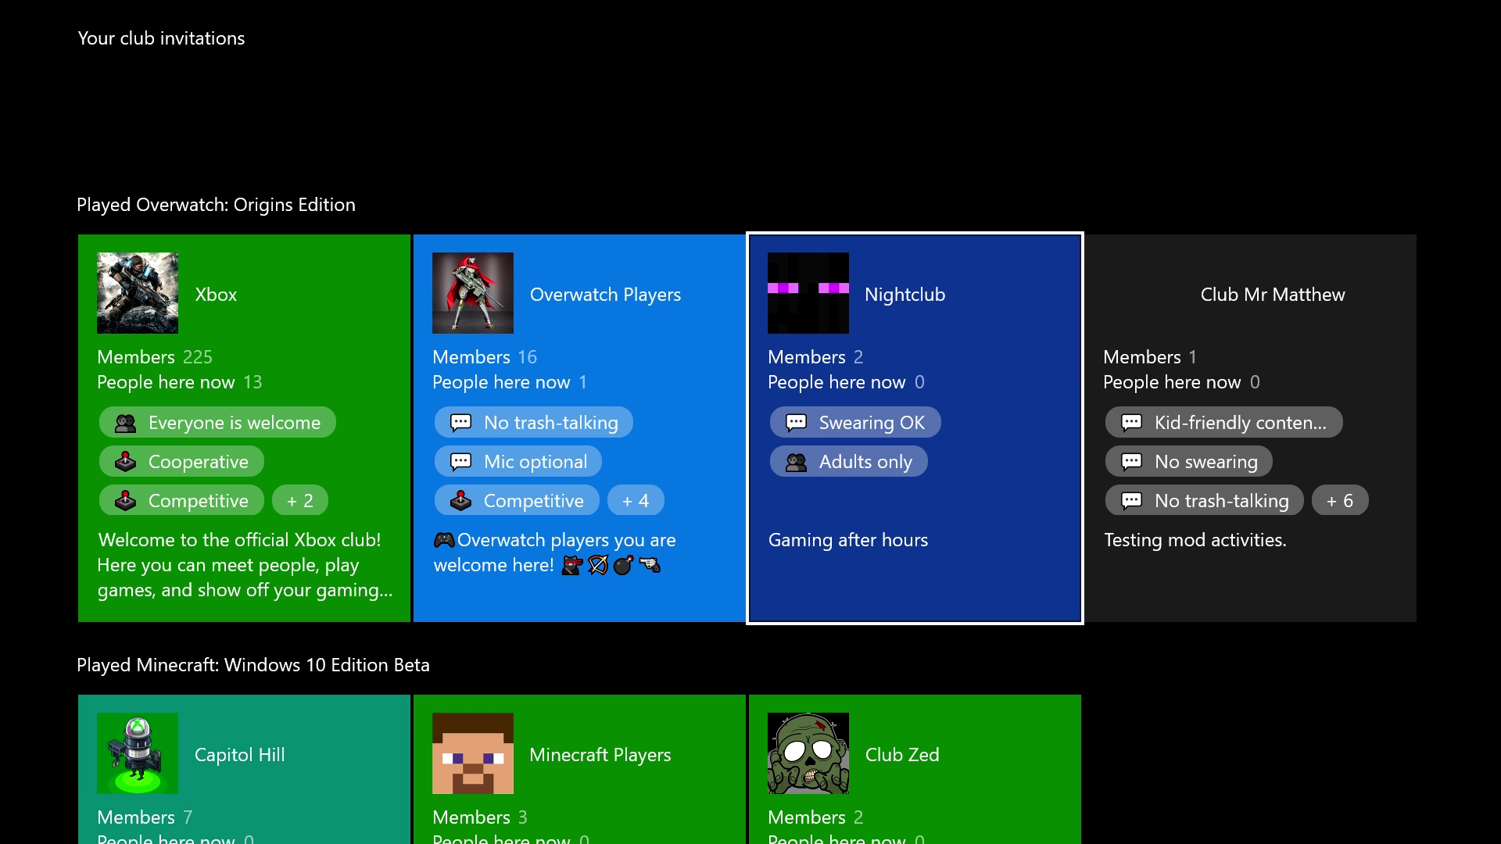
{"action": "key", "text": "Left"}
{"action": "key", "text": "Left"}
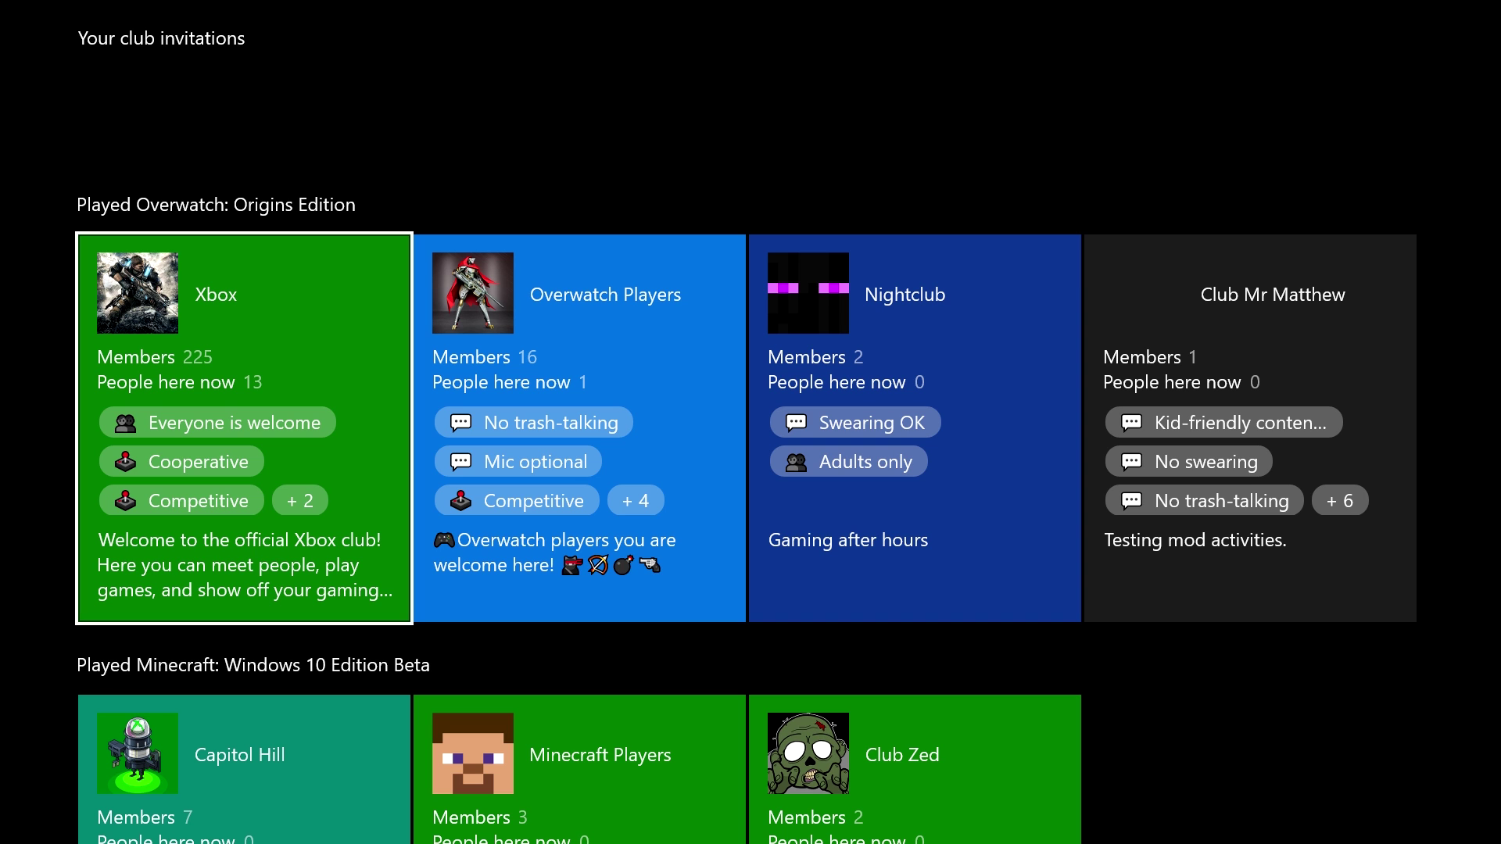
Step: Look through the clubs suggested for Minecraft and Ori and the Blind Forest, plus the Official Xbox Clubs
{"action": "key", "text": "Down"}
{"action": "key", "text": "Right"}
{"action": "key", "text": "Right"}
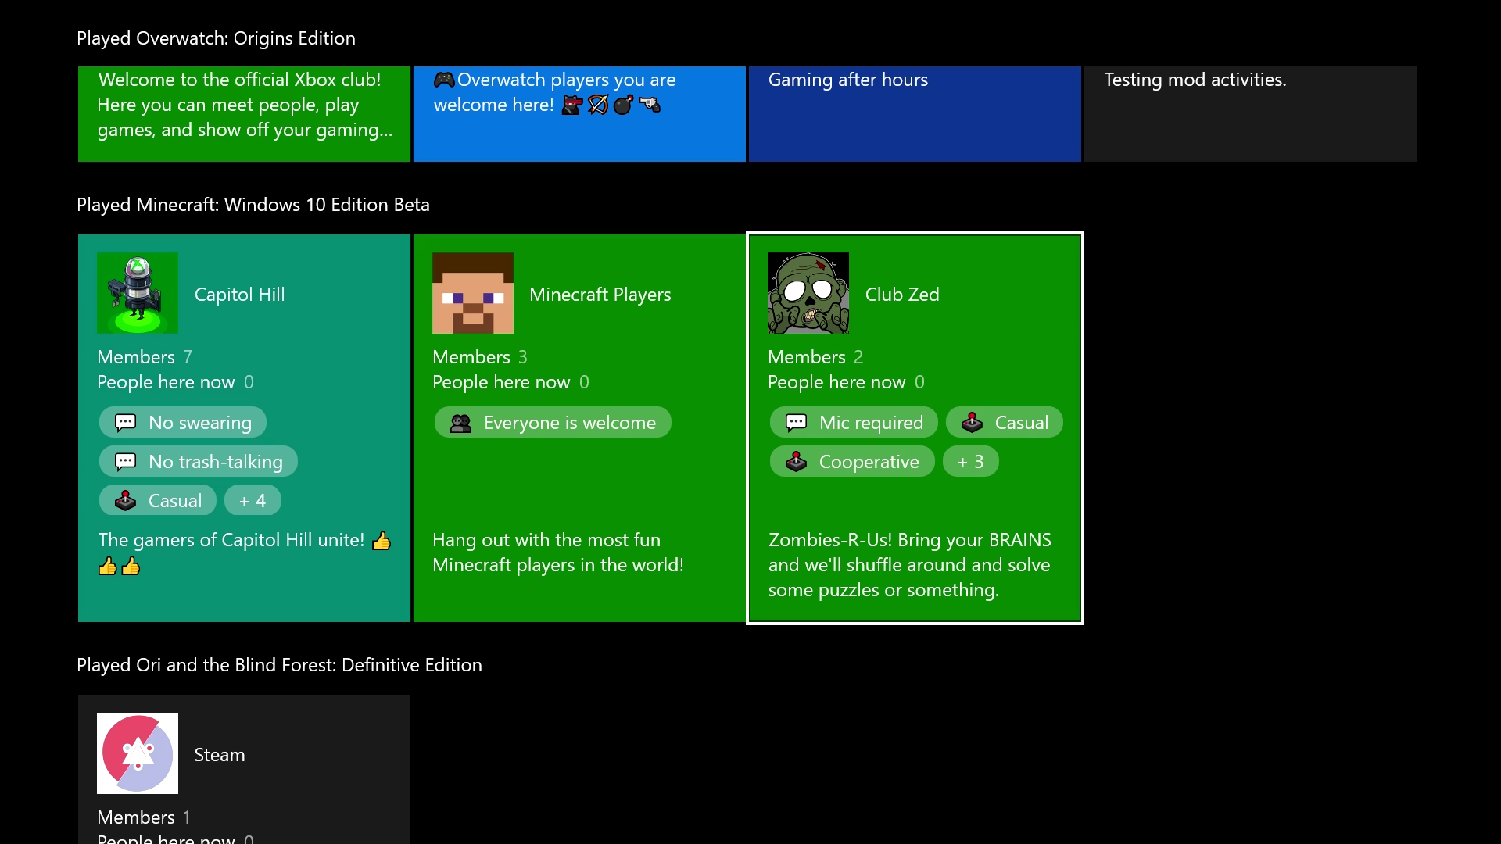
{"action": "key", "text": "Left"}
{"action": "key", "text": "Left"}
{"action": "key", "text": "Down"}
{"action": "key", "text": "Down"}
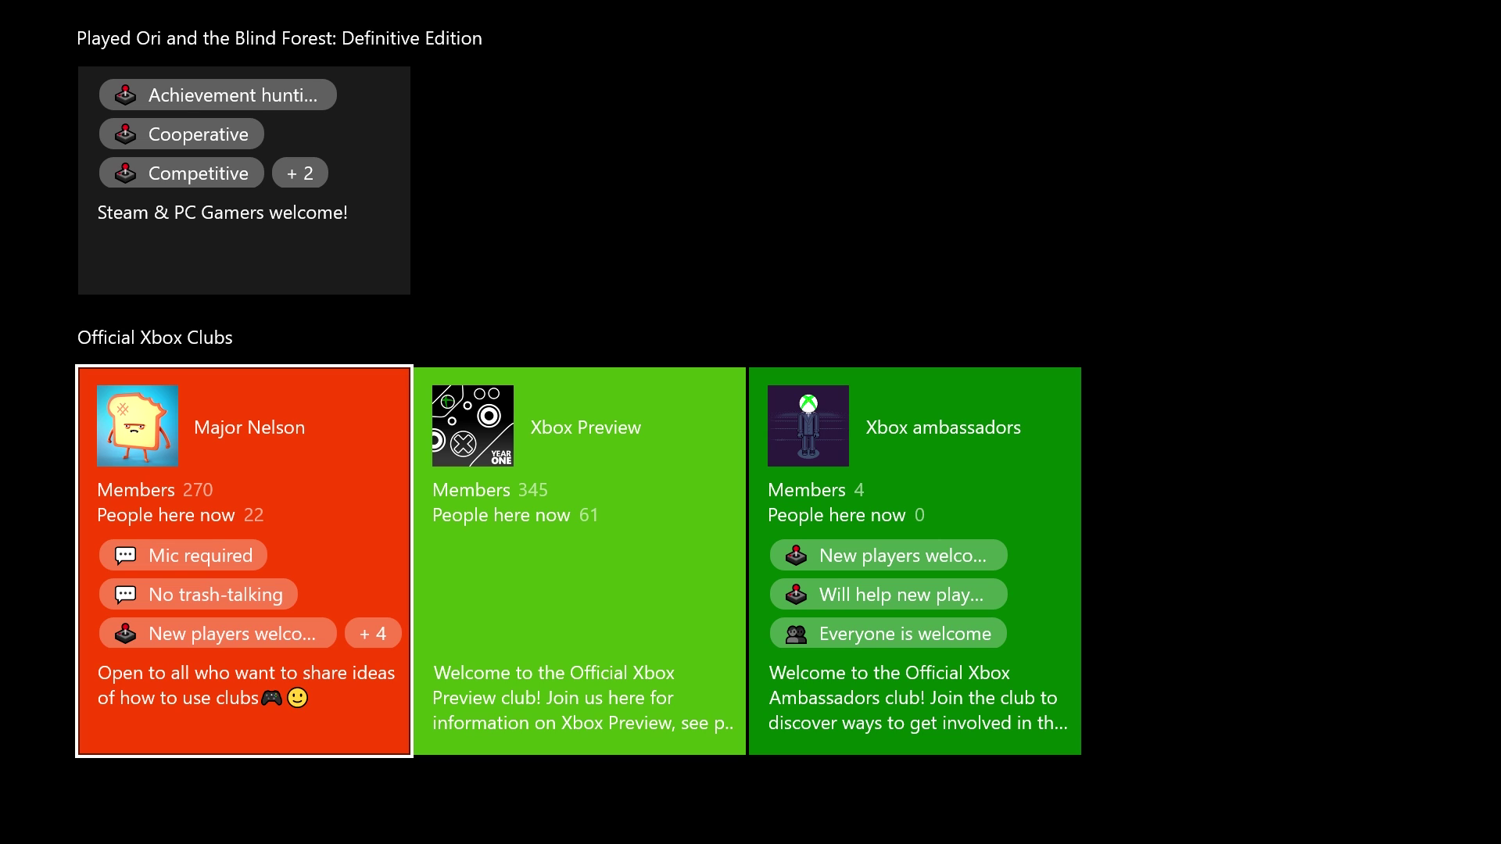
{"action": "key", "text": "Right"}
{"action": "key", "text": "Right"}
{"action": "key", "text": "Left"}
{"action": "key", "text": "Left"}
{"action": "key", "text": "Up"}
{"action": "key", "text": "Up"}
{"action": "key", "text": "Up"}
{"action": "key", "text": "Up"}
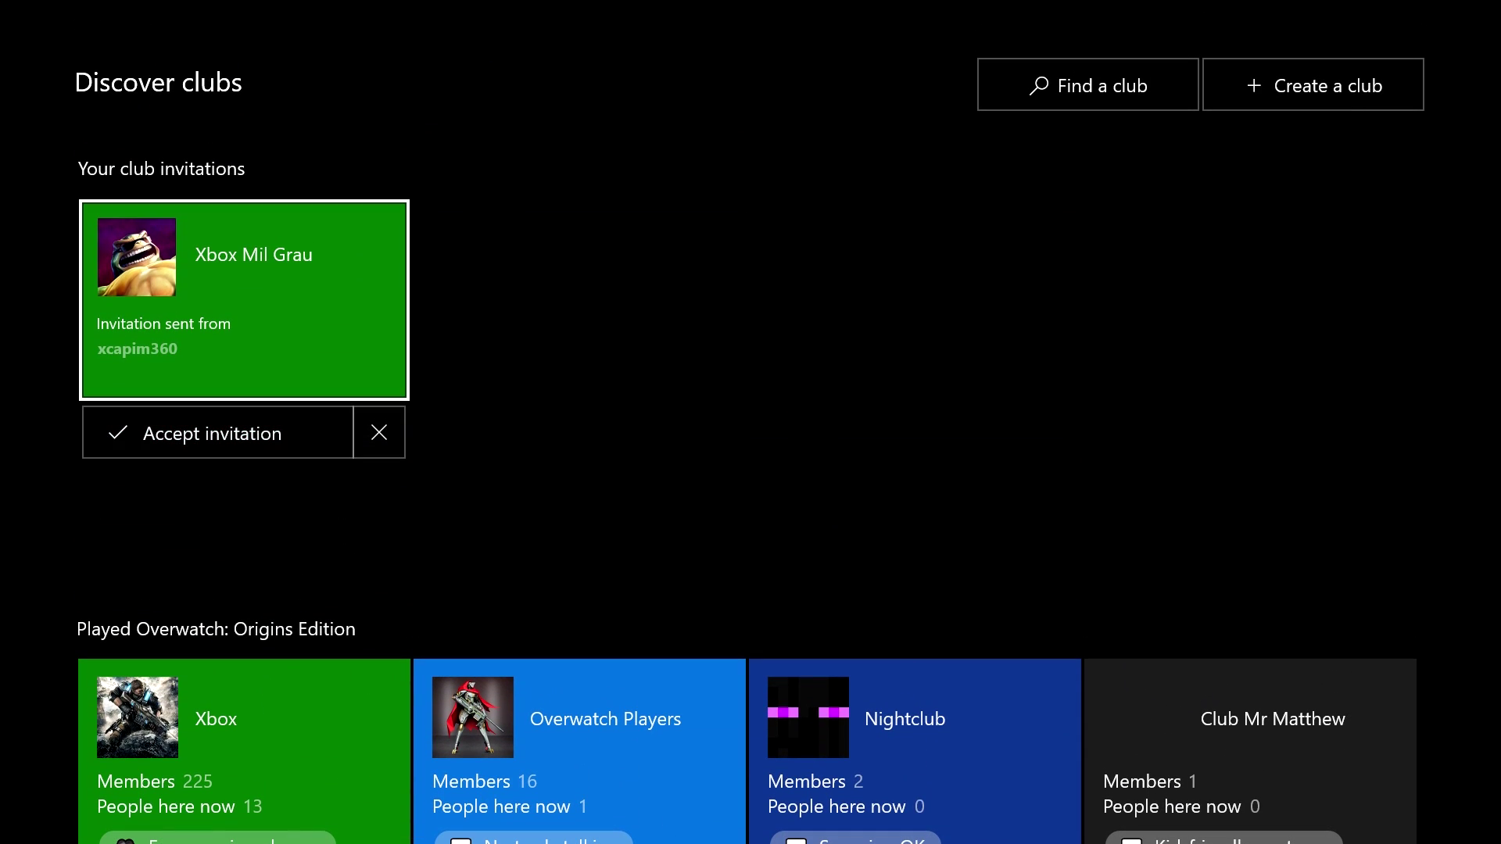
Step: Start creating a new club from the Discover clubs page
{"action": "key", "text": "Up"}
{"action": "key", "text": "Right"}
{"action": "key", "text": "Left"}
{"action": "key", "text": "Right"}
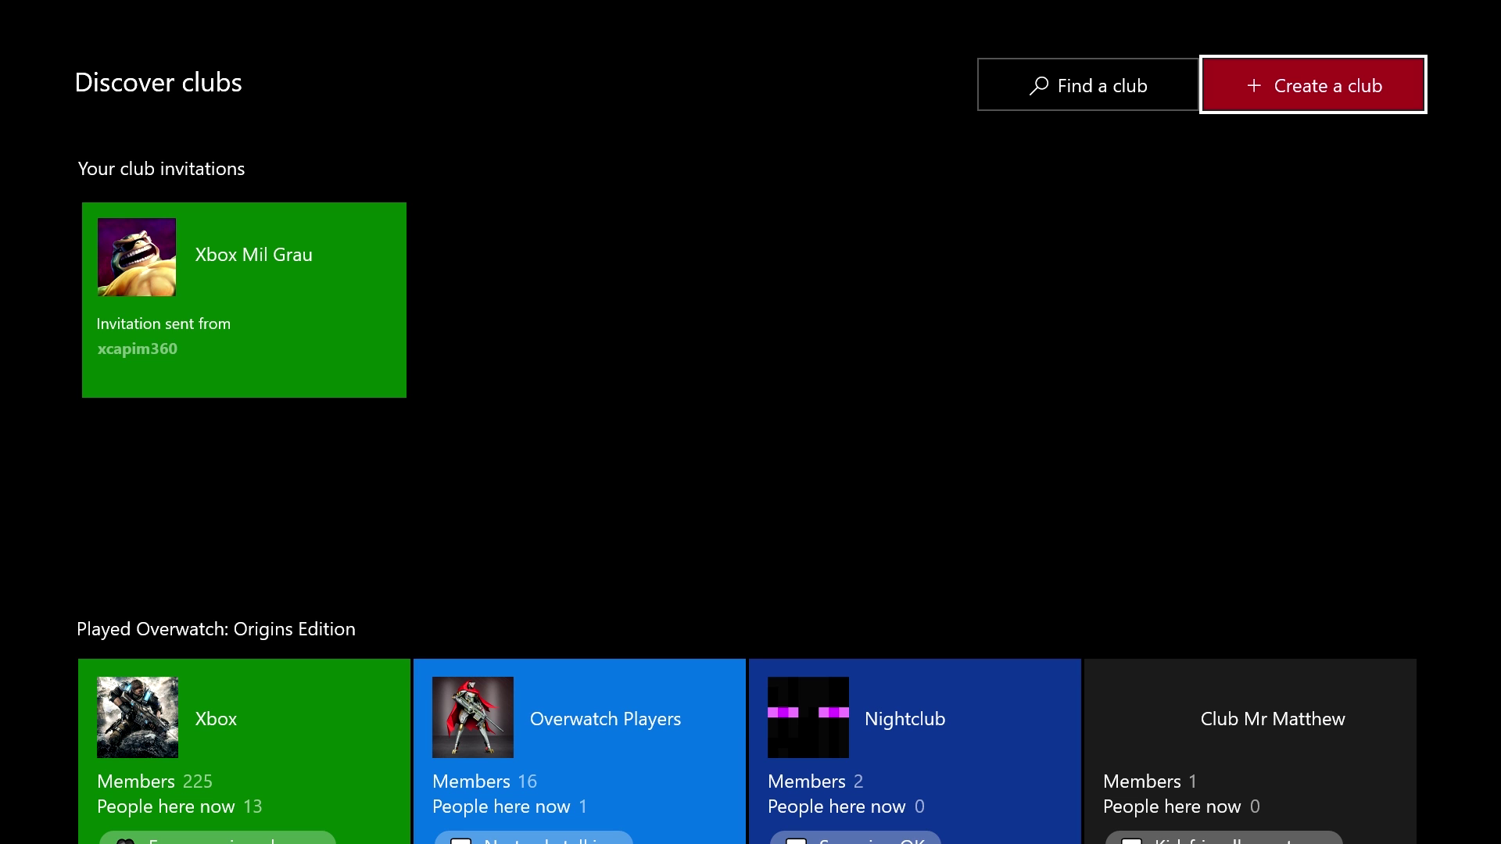
{"action": "key", "text": "Return"}
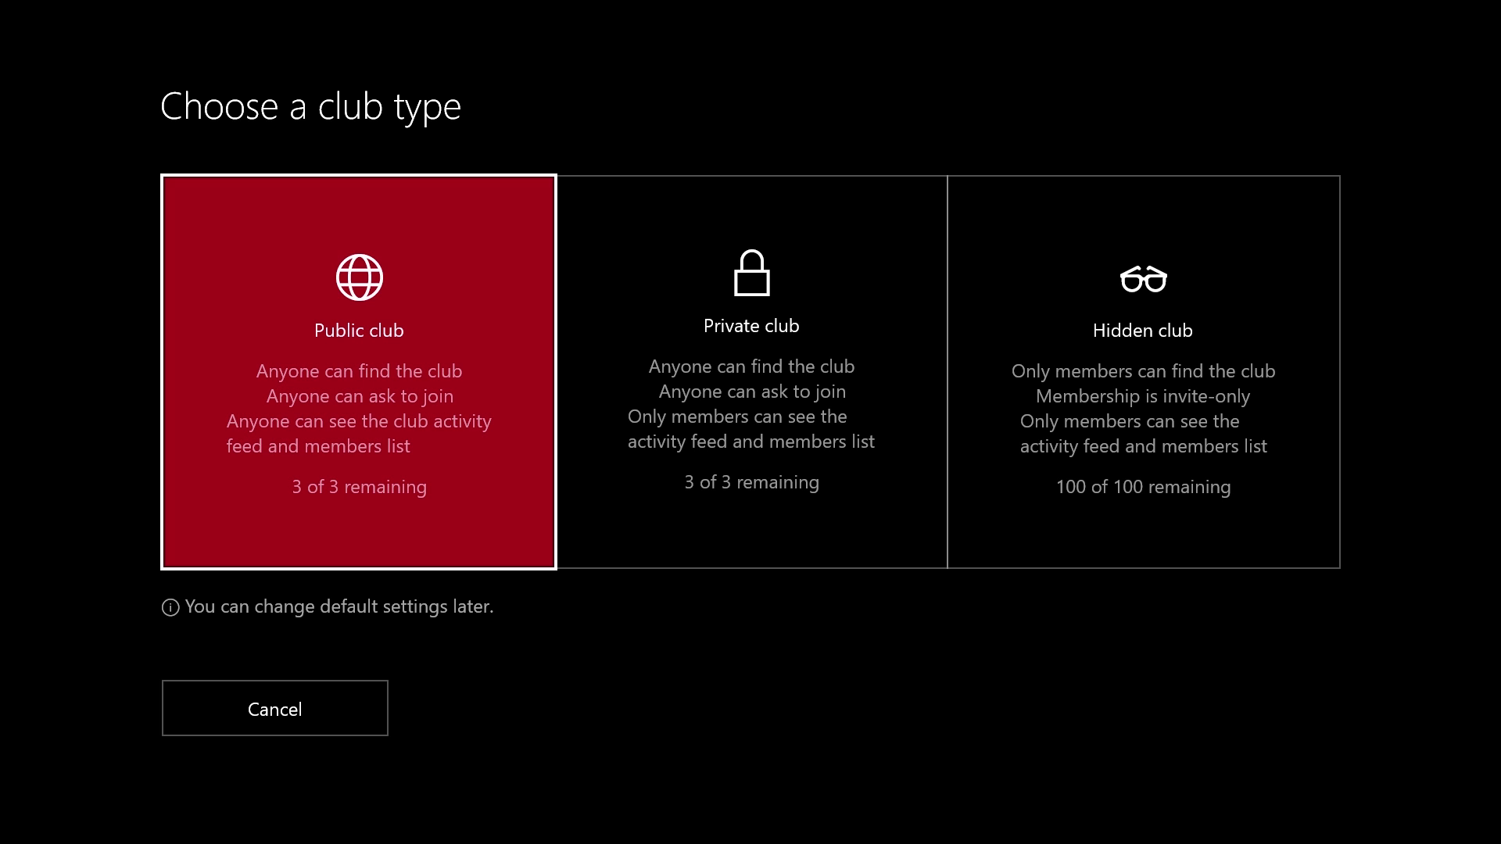
Step: Compare the Public, Private and Hidden club types and choose Public club for the new club
{"action": "left_click", "coordinate": [752, 372]}
{"action": "key", "text": "Left"}
{"action": "key", "text": "Right"}
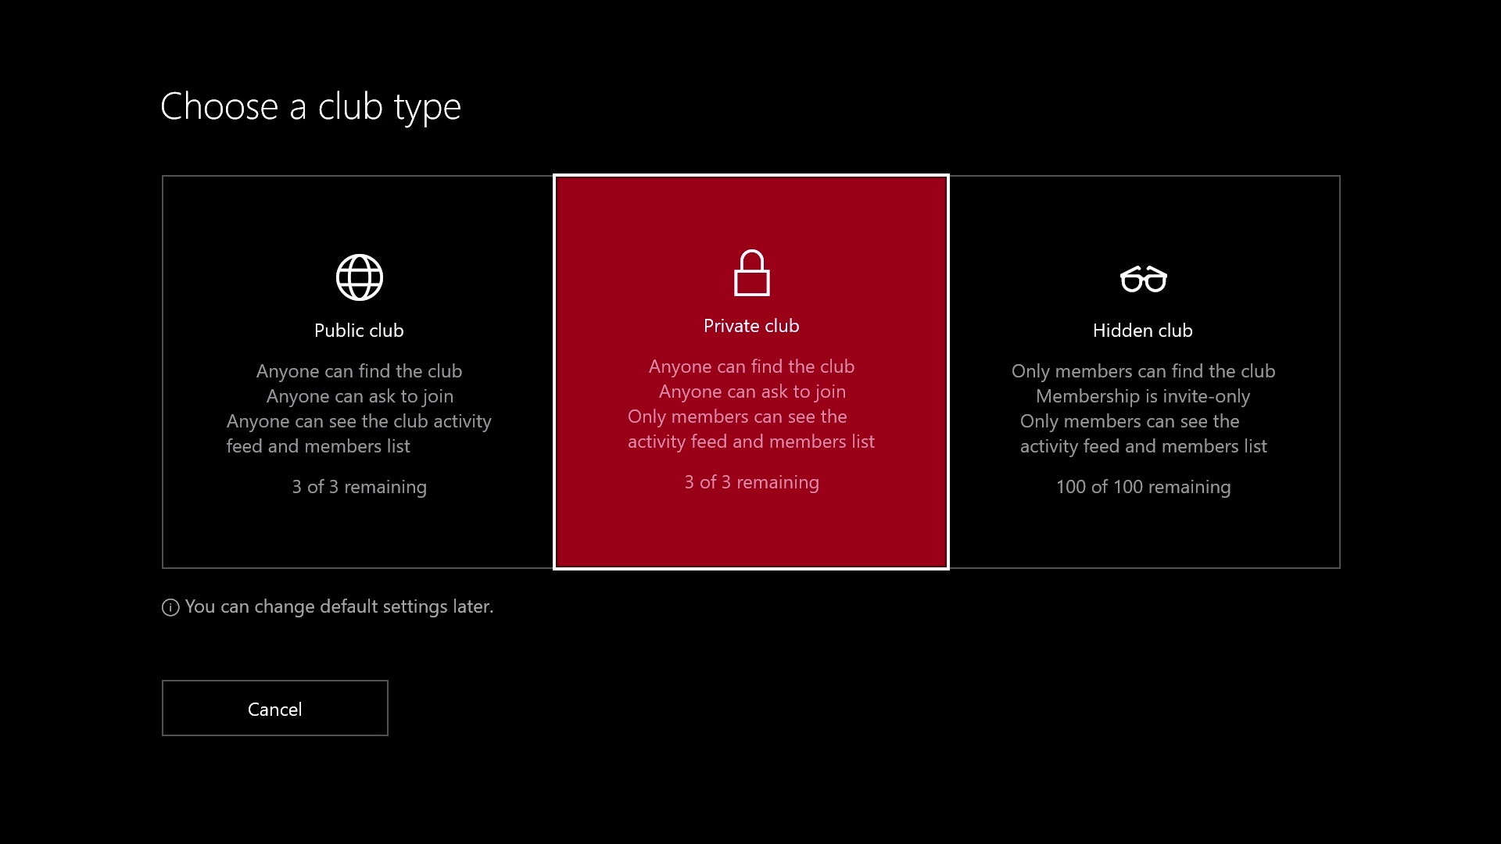
{"action": "key", "text": "Right"}
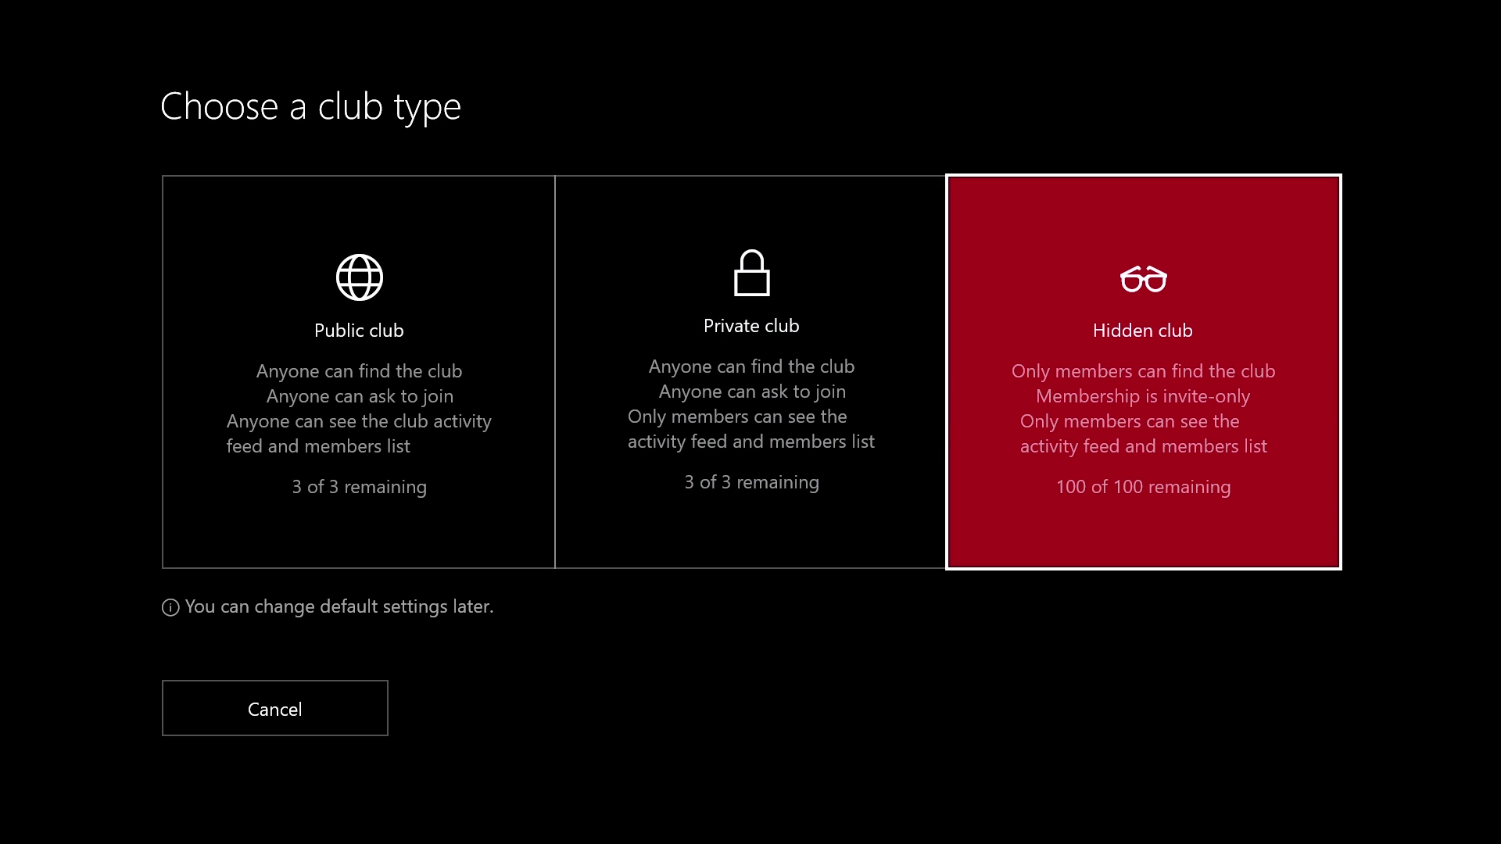
{"action": "key", "text": "Left"}
{"action": "key", "text": "Left"}
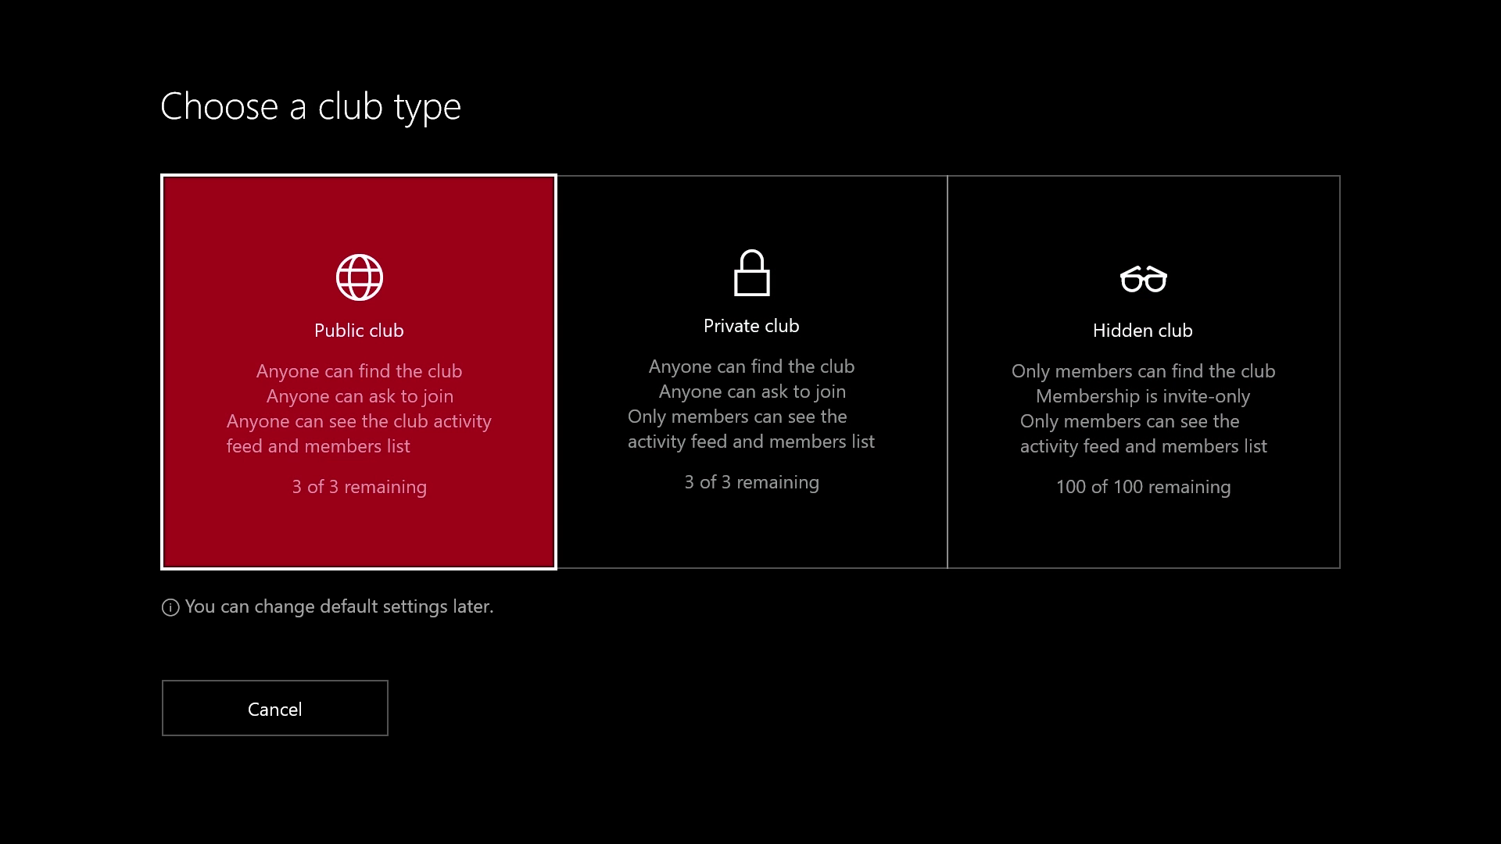
{"action": "key", "text": "Return"}
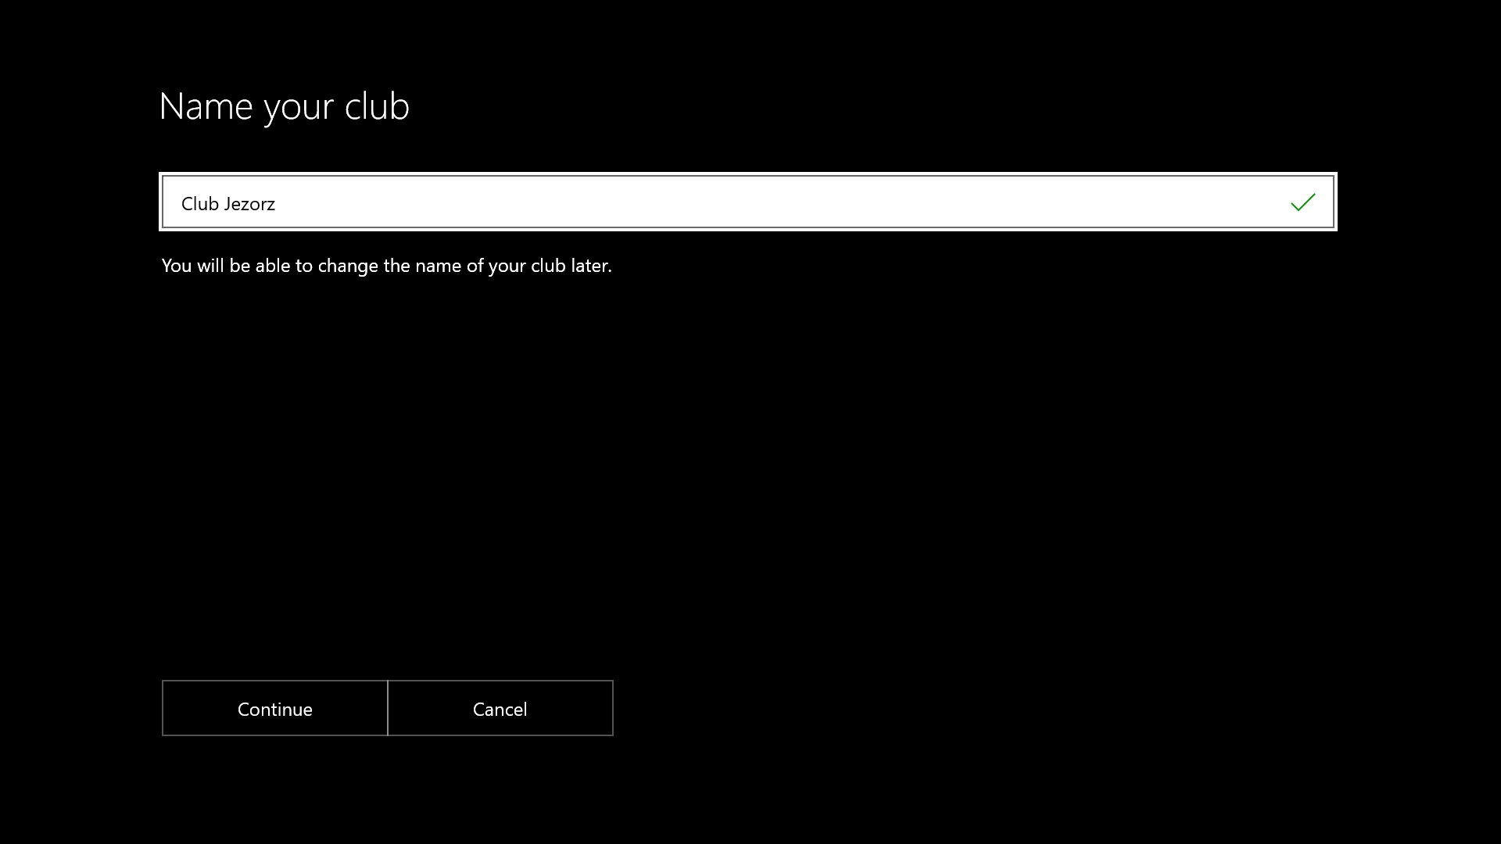
Step: Replace the suggested club name with Windows Central and continue to the final confirmation
{"action": "key", "text": "Return"}
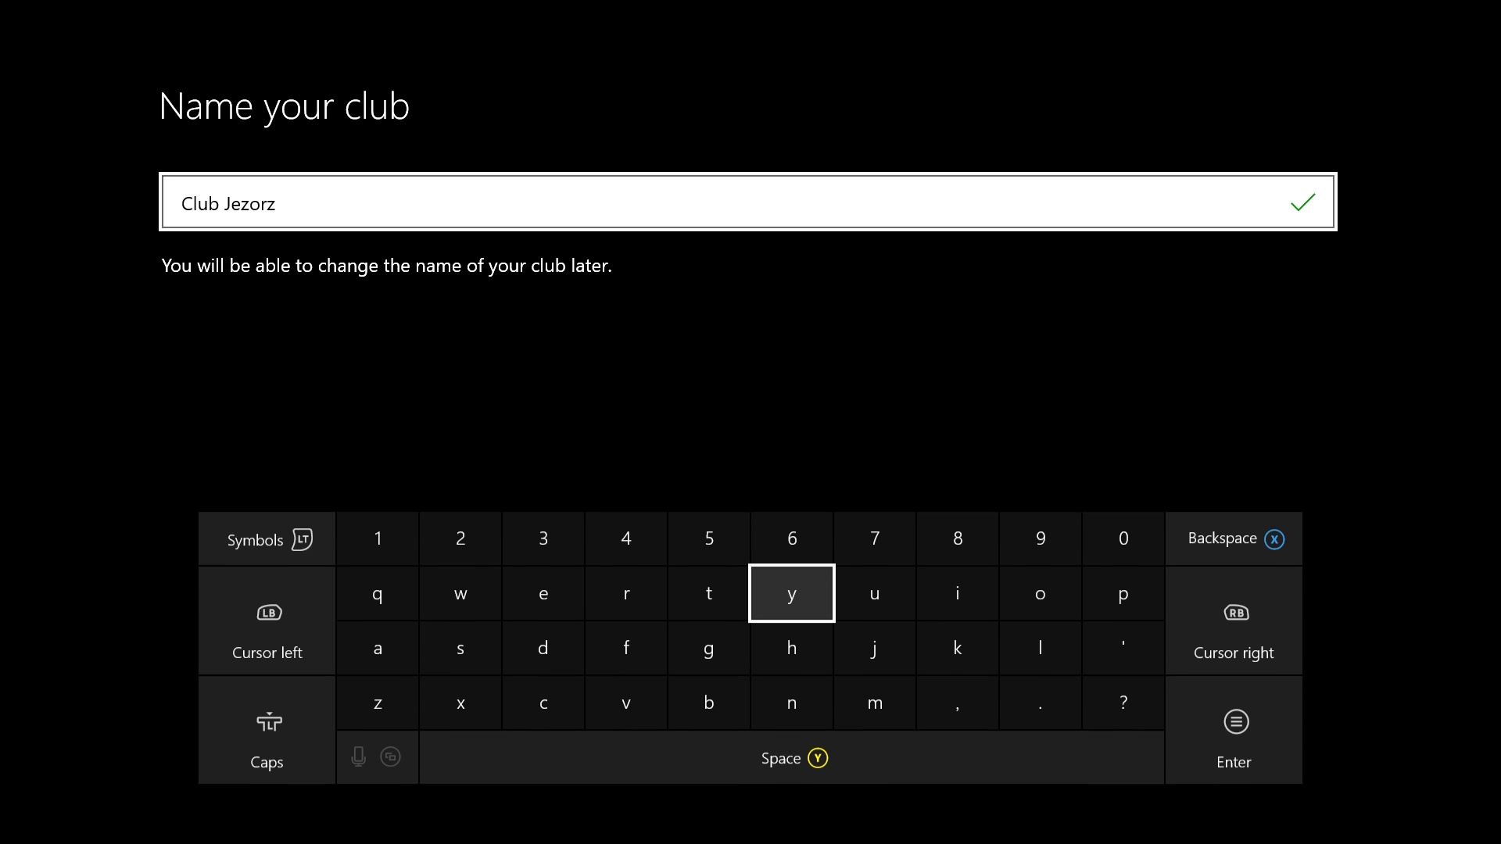
{"action": "key", "text": "Right"}
{"action": "key", "text": "Right"}
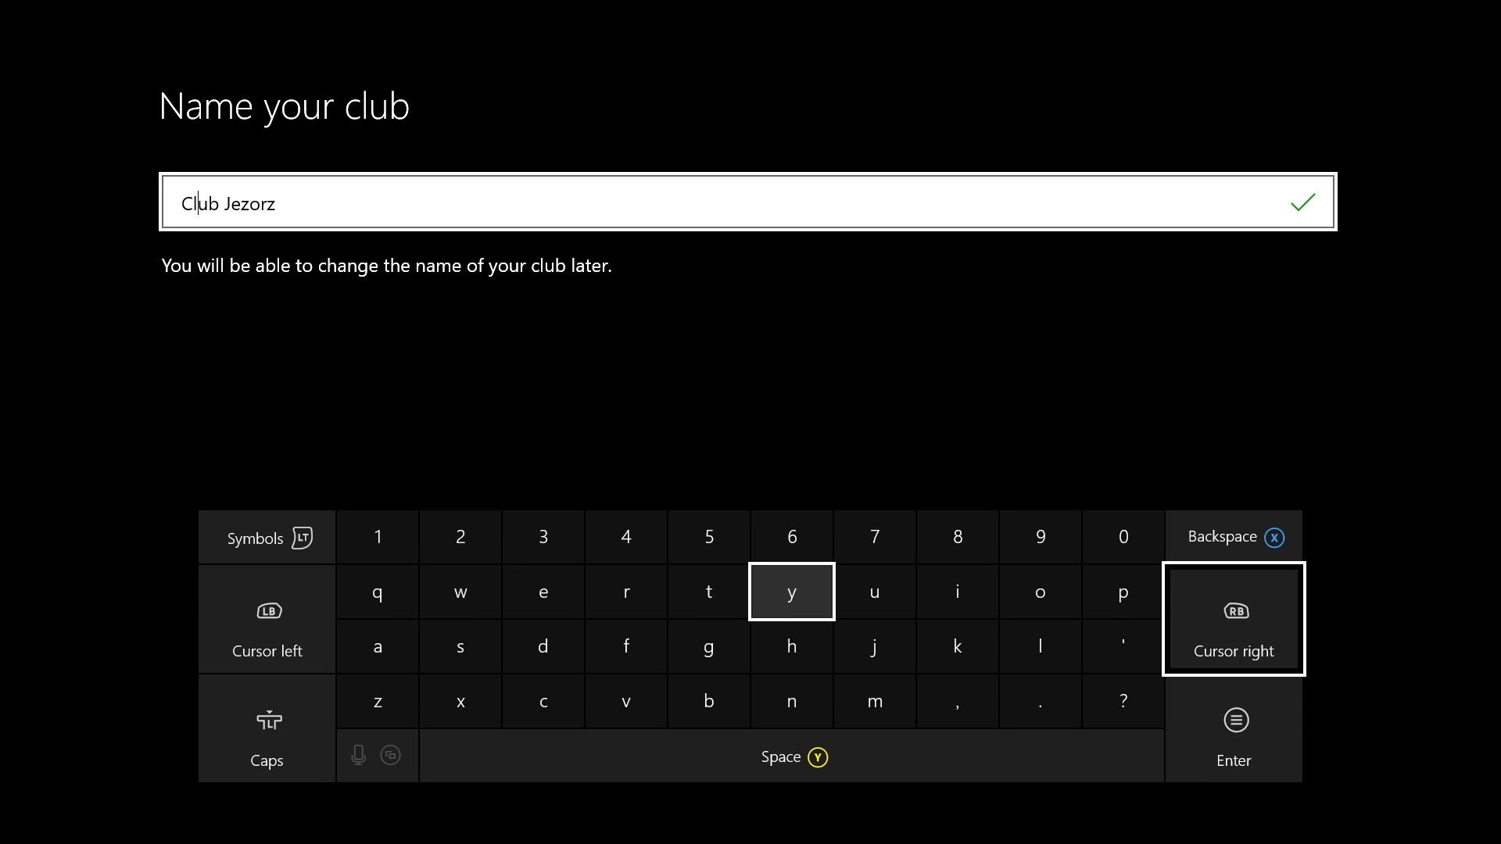
{"action": "key", "text": "Right"}
{"action": "key", "text": "Right"}
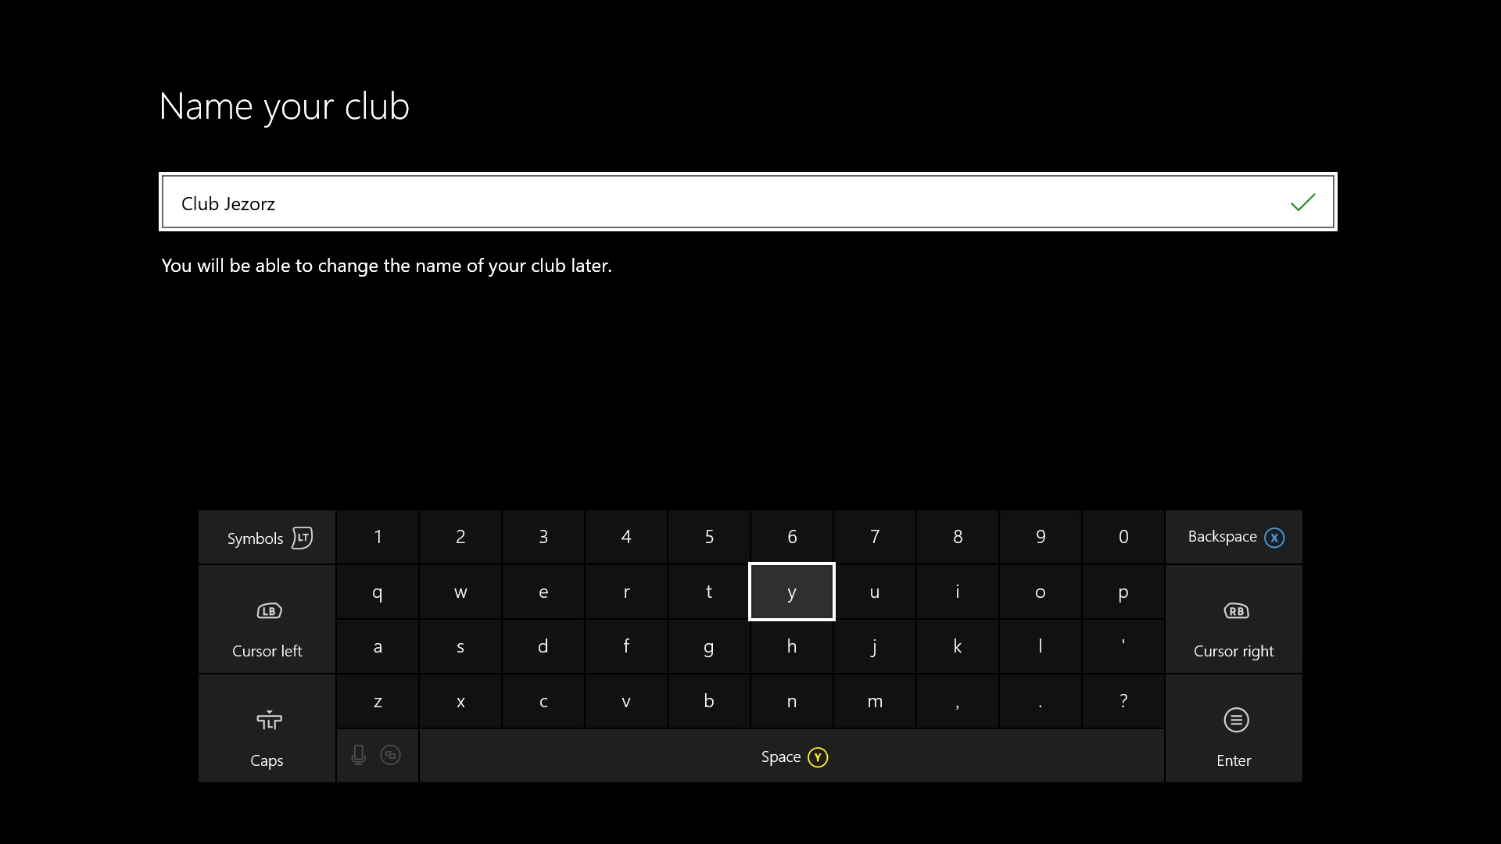
{"action": "key", "text": "BackSpace"}
{"action": "key", "text": "BackSpace"}
{"action": "key", "text": "BackSpace"}
{"action": "key", "text": "BackSpace"}
{"action": "key", "text": "BackSpace"}
{"action": "key", "text": "BackSpace"}
{"action": "key", "text": "BackSpace"}
{"action": "key", "text": "BackSpace"}
{"action": "key", "text": "BackSpace"}
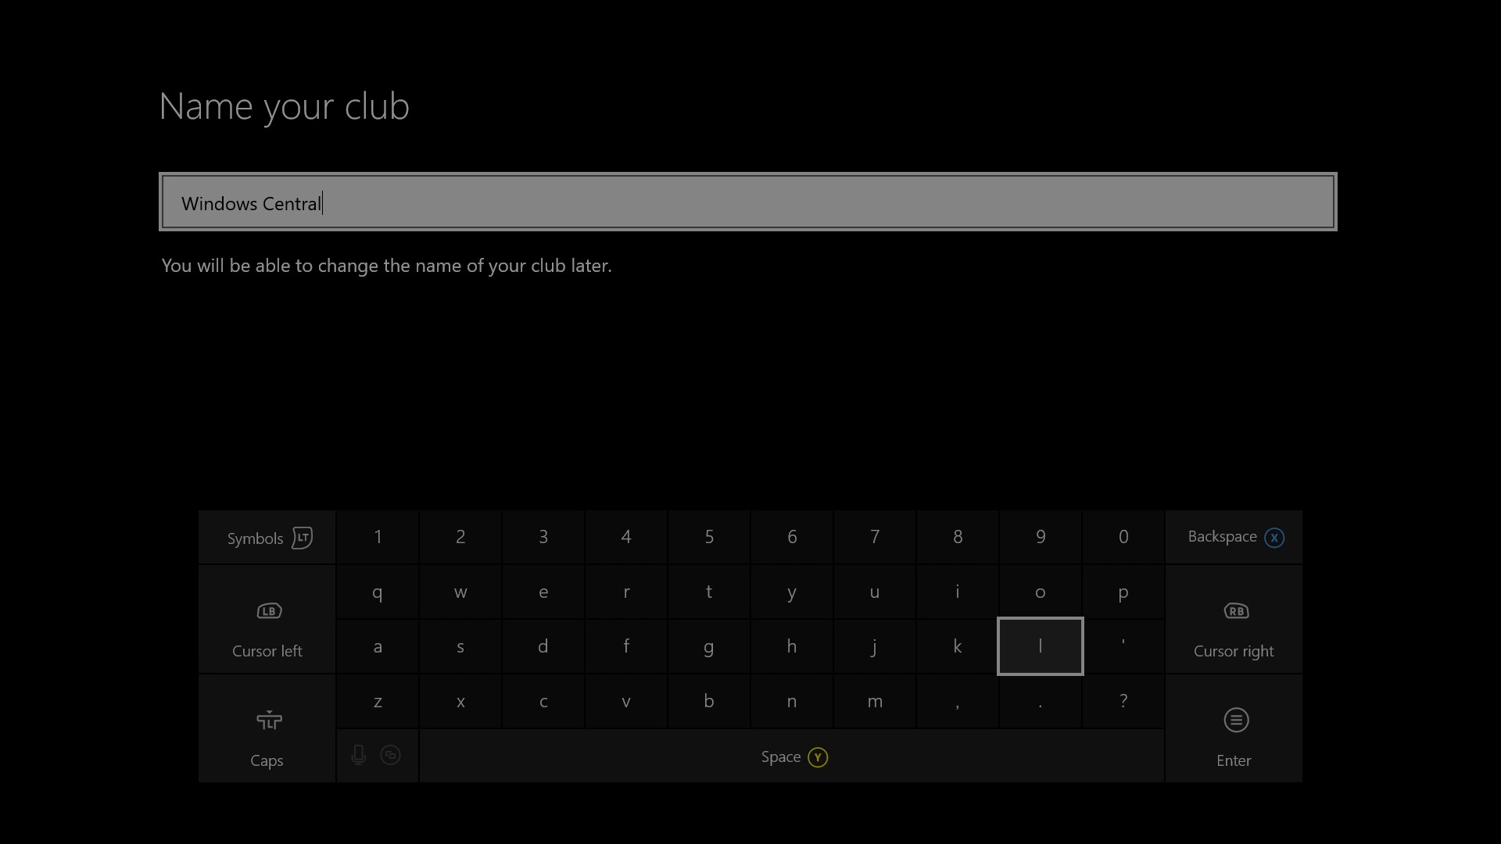
{"action": "key", "text": "Return"}
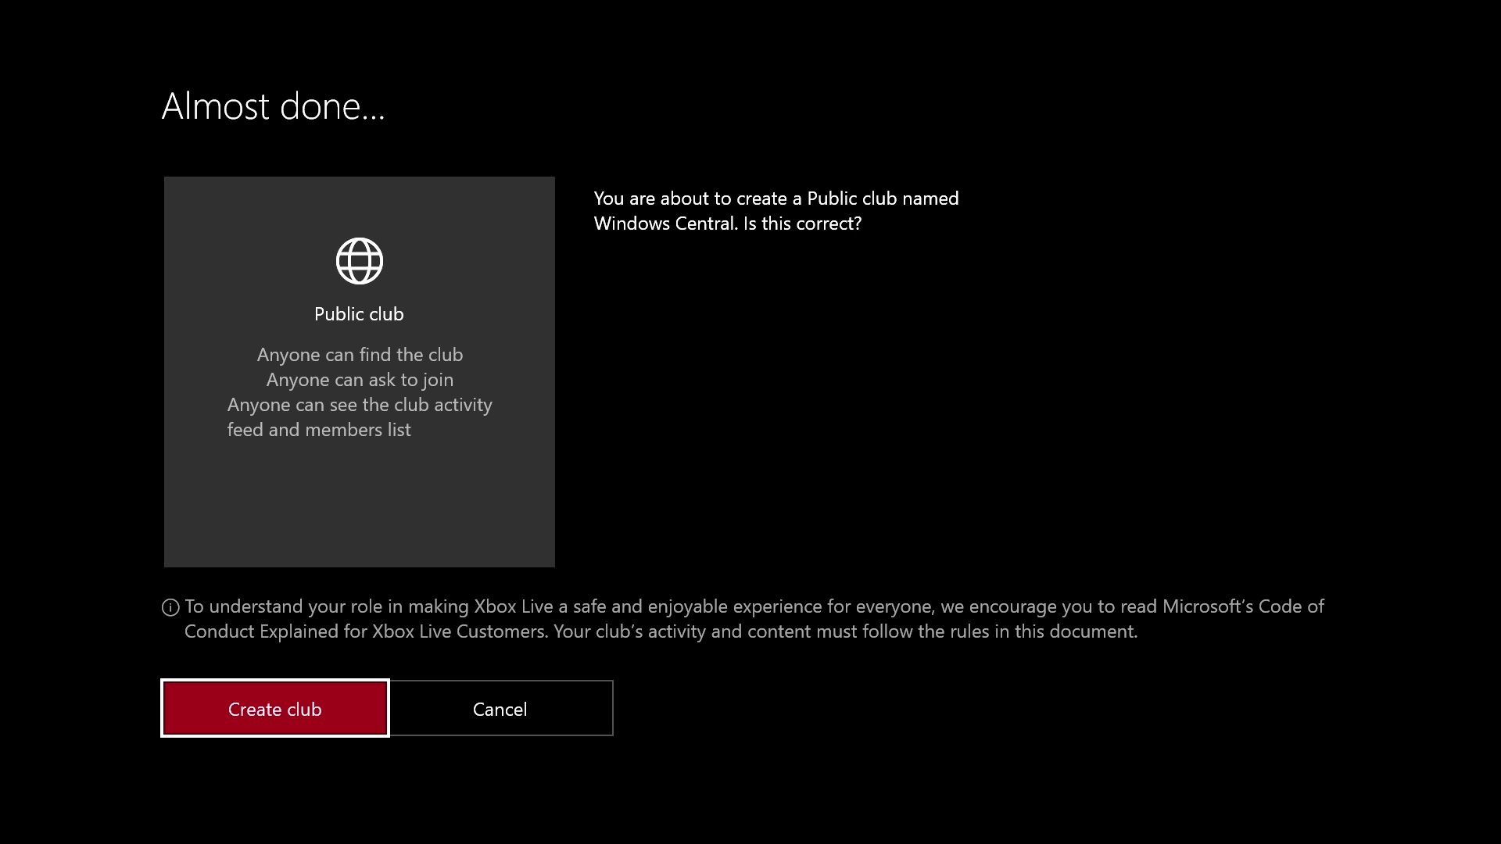
Step: Confirm the creation of the public club Windows Central
{"action": "key", "text": "Right"}
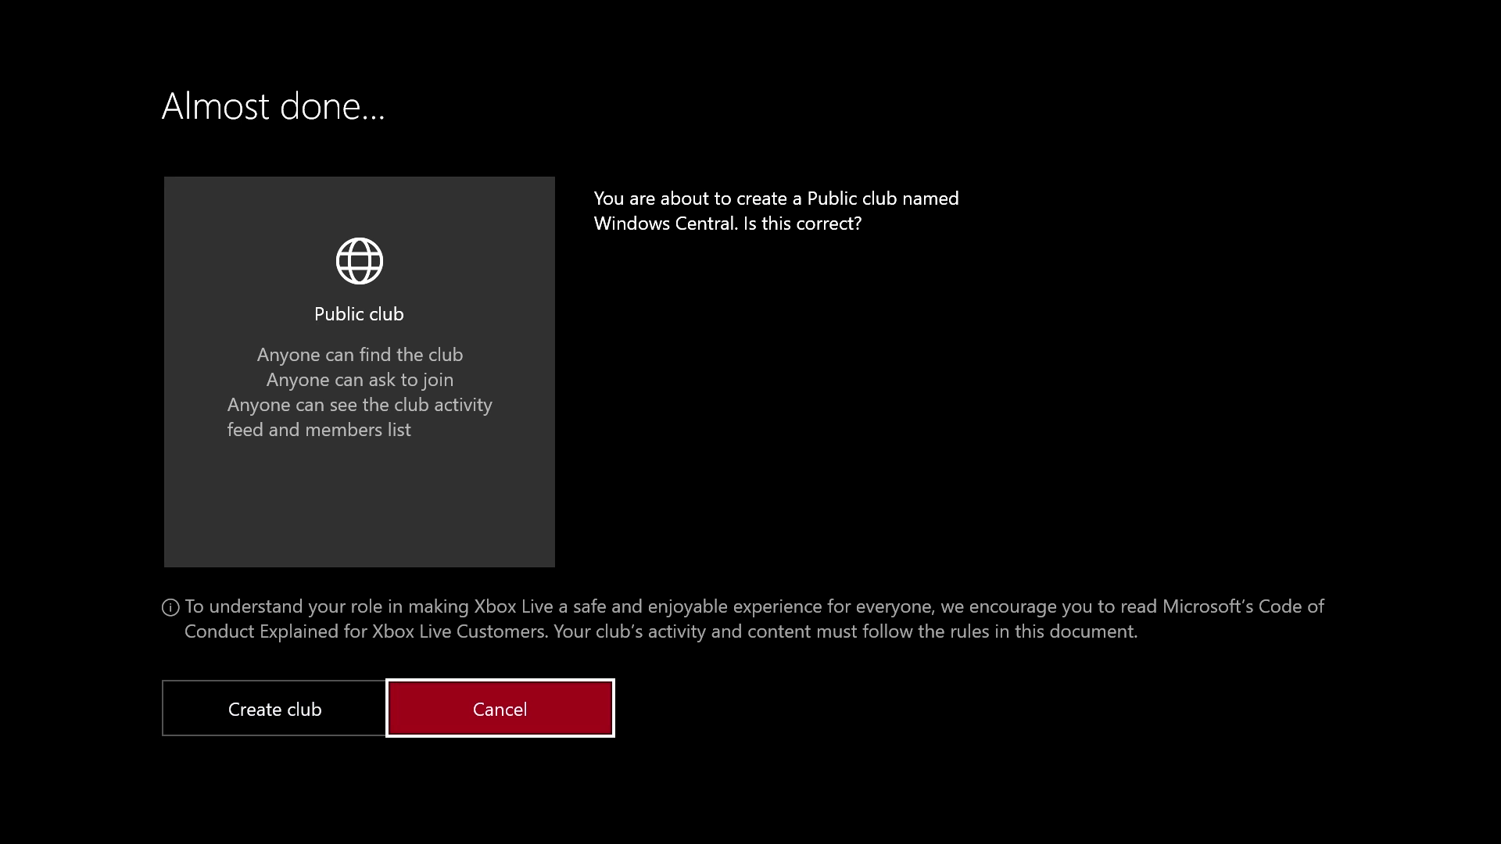
{"action": "key", "text": "Left"}
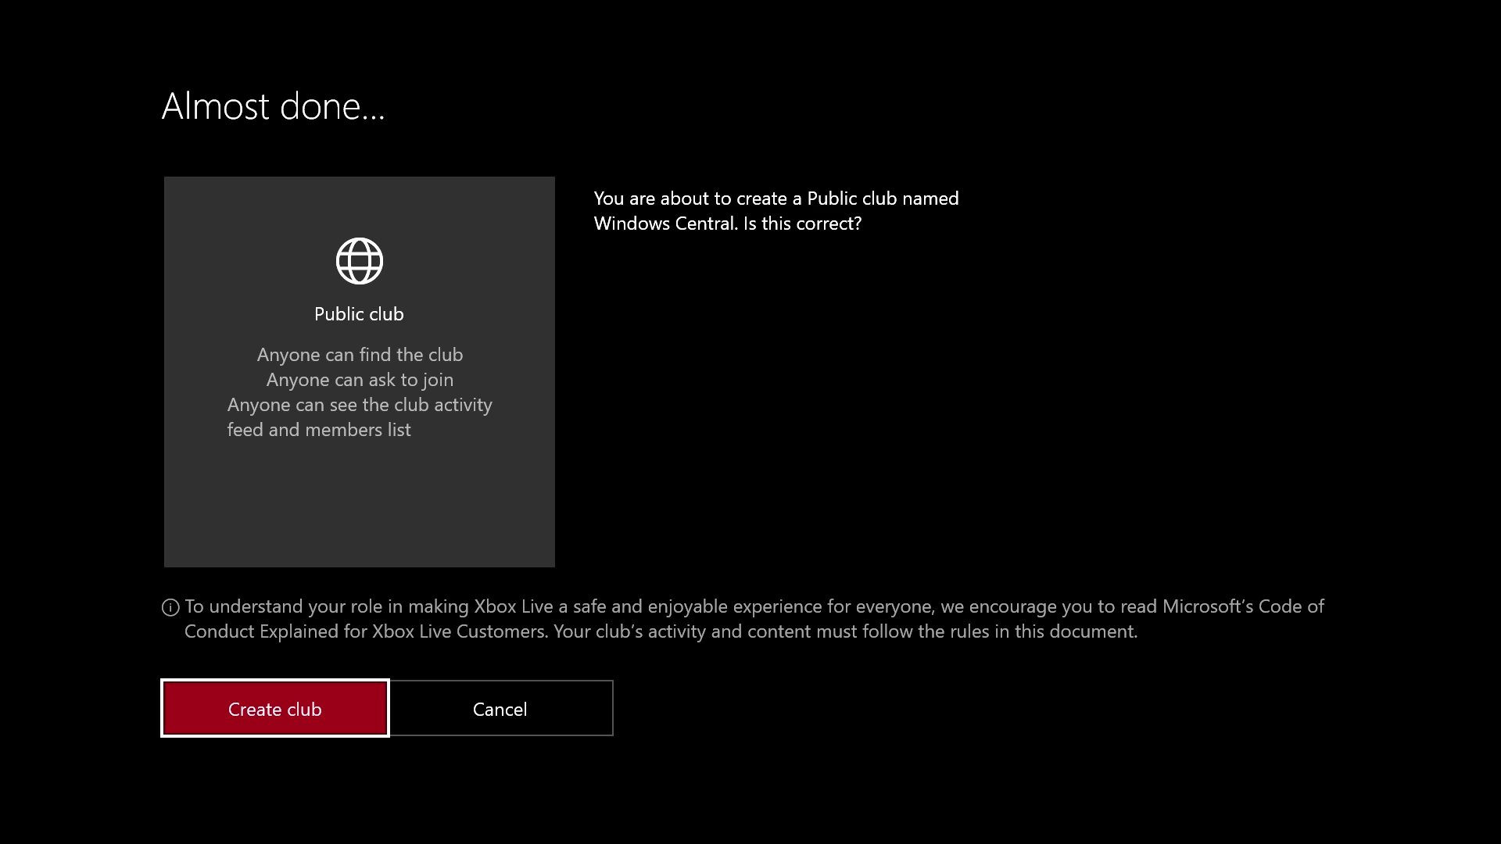
{"action": "key", "text": "Return"}
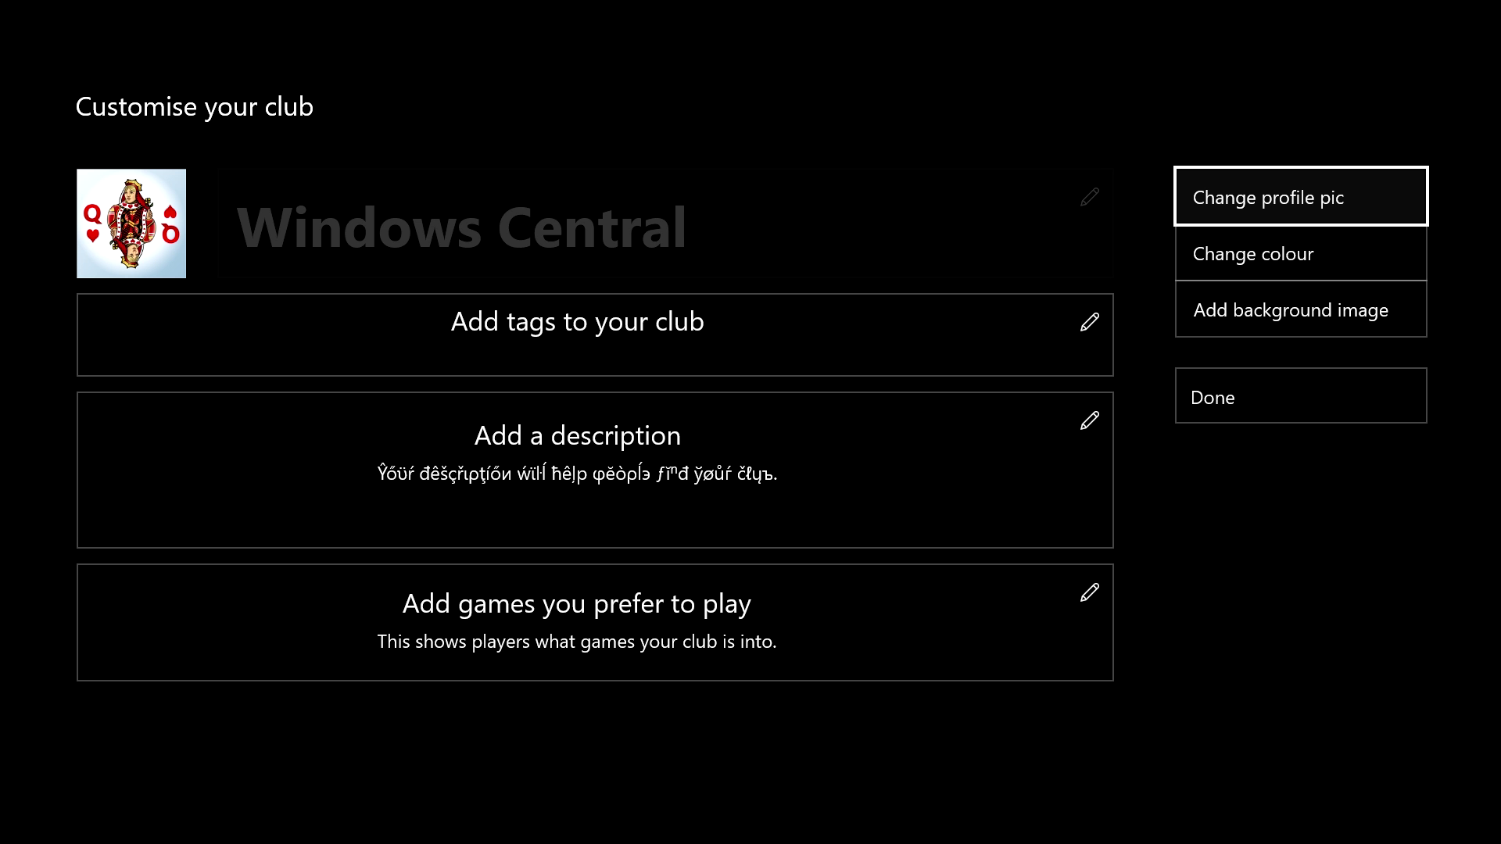
Step: Open the tag selection for the Windows Central club from its customisation page
{"action": "key", "text": "Down"}
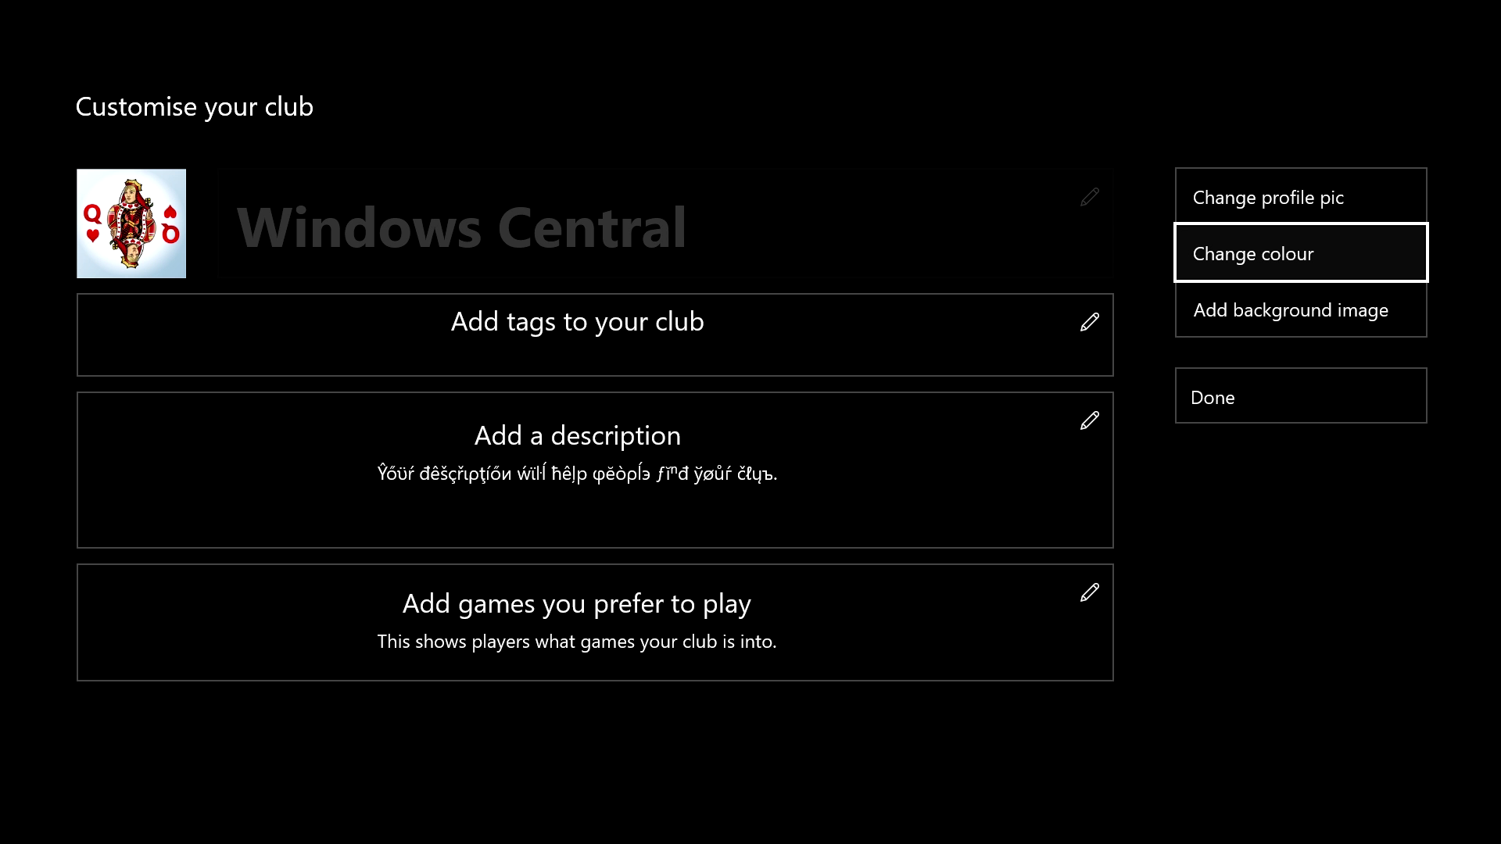
{"action": "key", "text": "Left"}
{"action": "key", "text": "Right"}
{"action": "key", "text": "Down"}
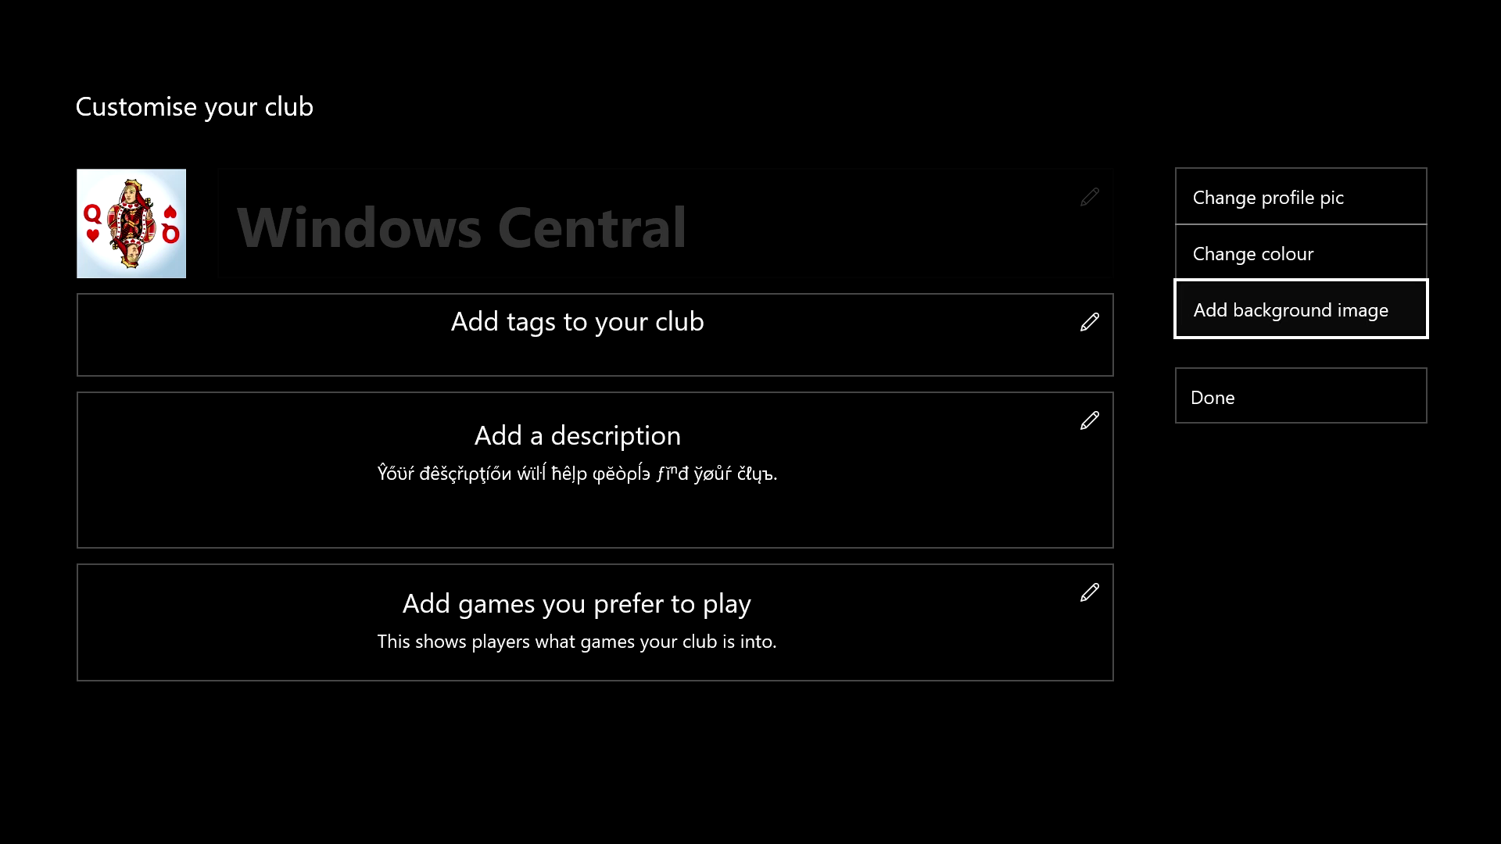
{"action": "key", "text": "Left"}
{"action": "key", "text": "Return"}
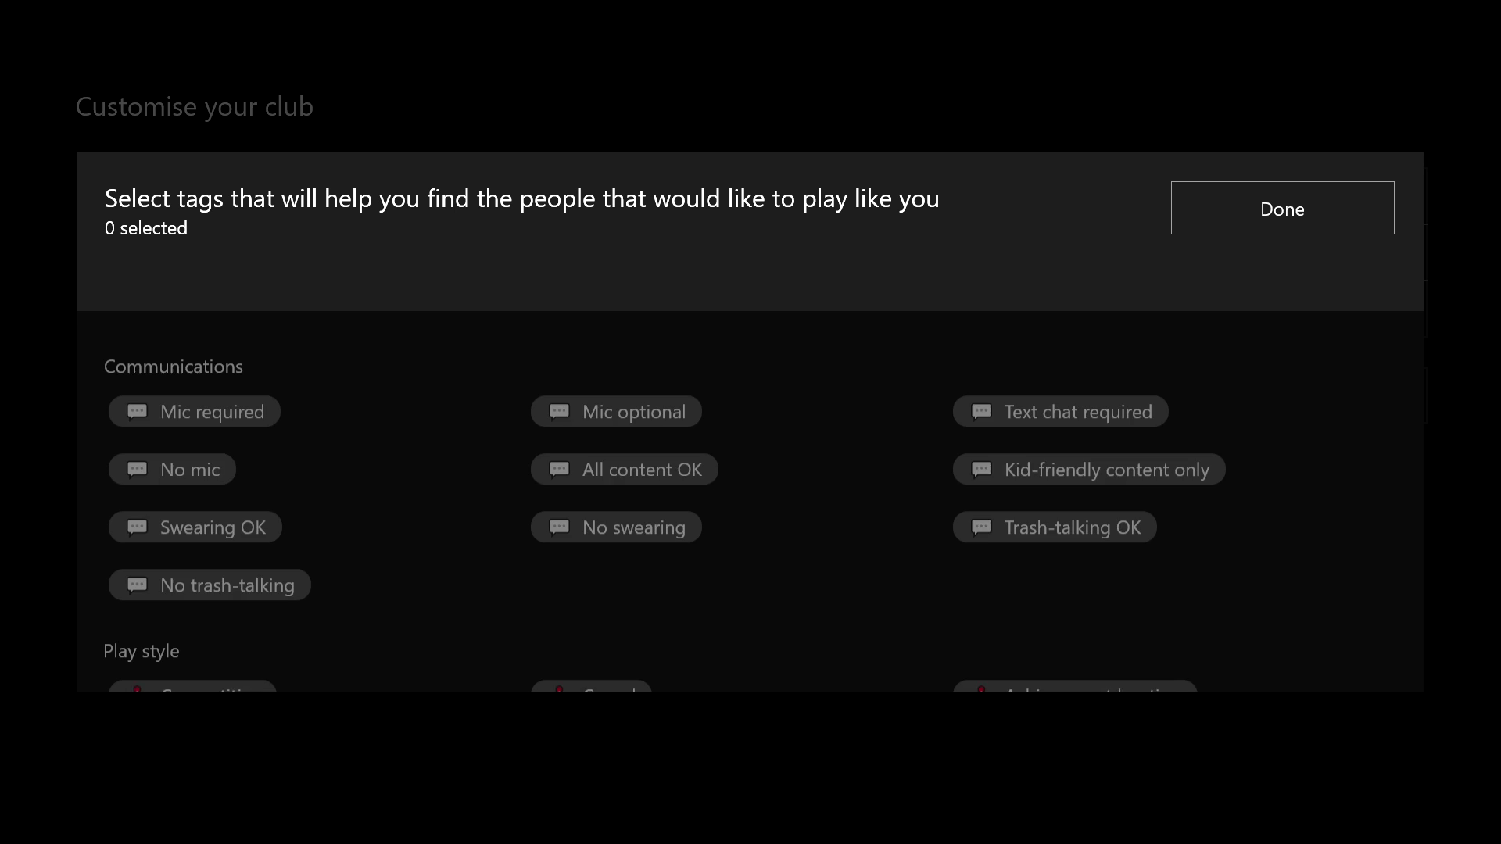
Step: Review the Communications tags offered for the club, covering mic use, content, swearing and trash-talking
{"action": "key", "text": "Down"}
{"action": "key", "text": "Down"}
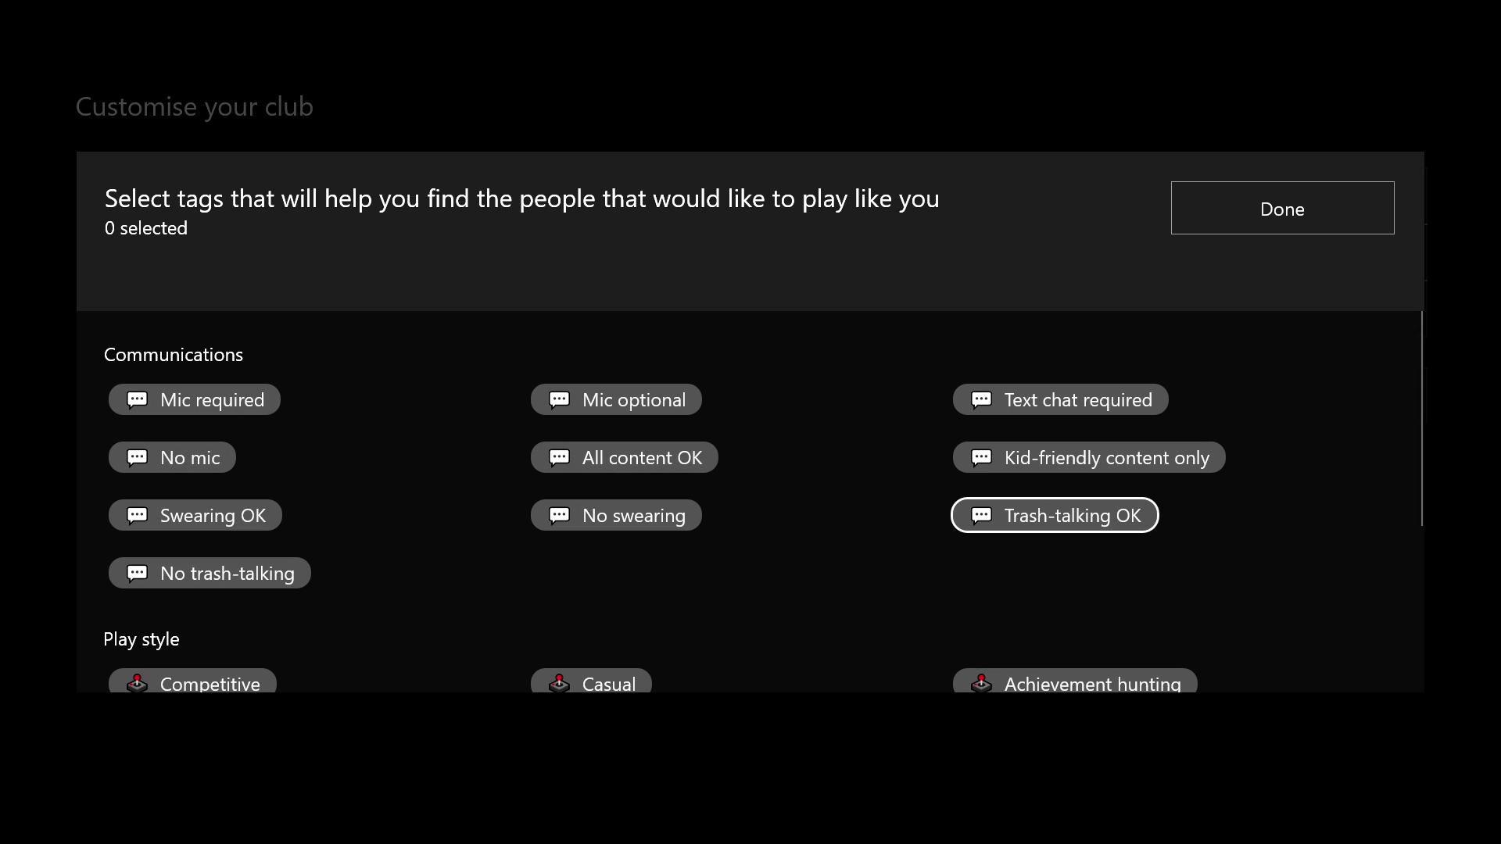
{"action": "key", "text": "Left"}
{"action": "key", "text": "Left"}
{"action": "key", "text": "Down"}
{"action": "key", "text": "Up"}
{"action": "key", "text": "Up"}
{"action": "key", "text": "Up"}
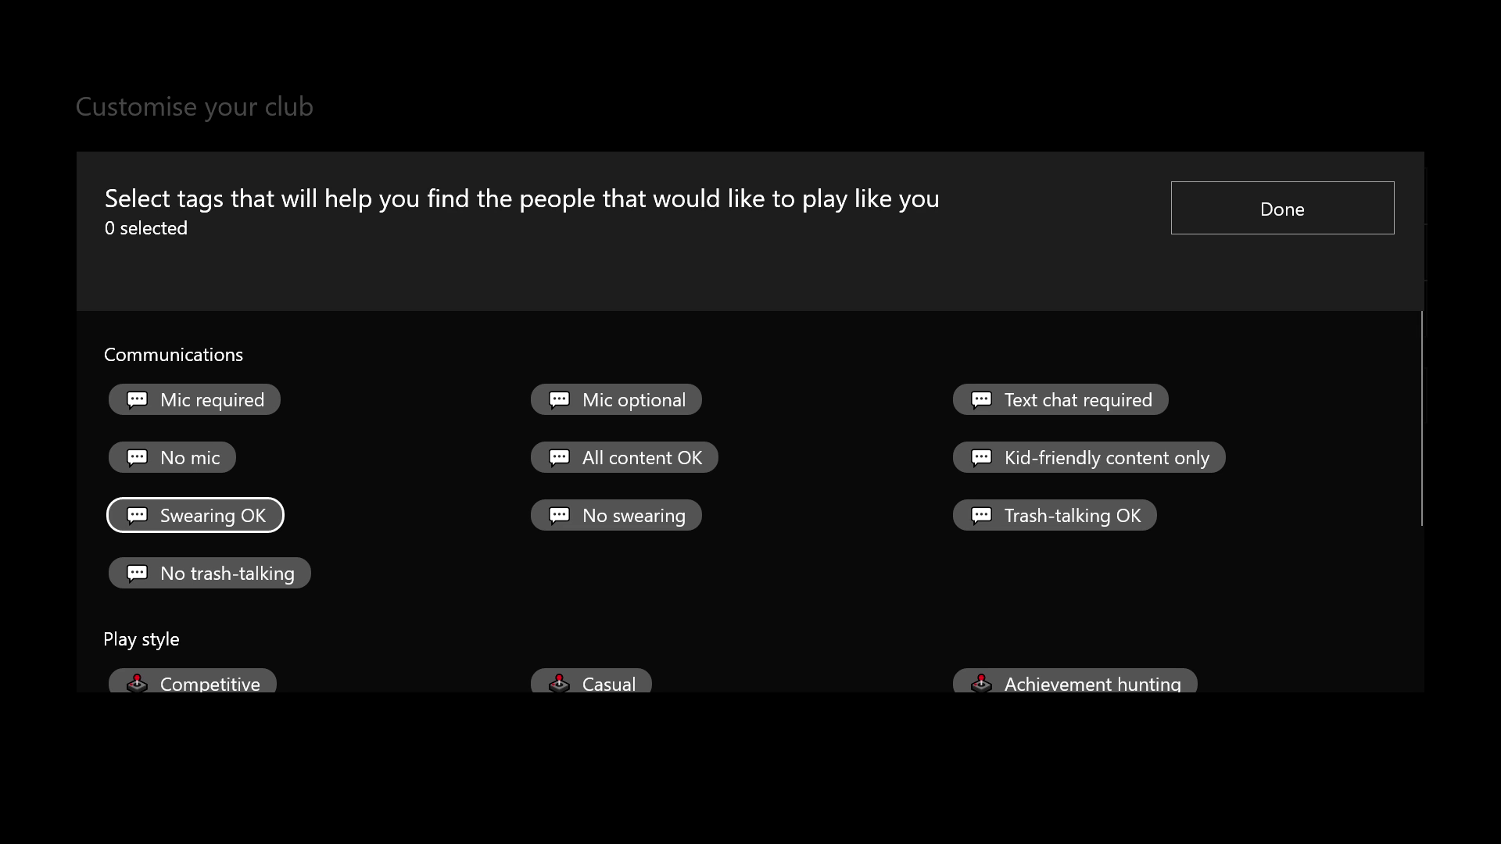
{"action": "key", "text": "Right"}
{"action": "key", "text": "Right"}
{"action": "key", "text": "Left"}
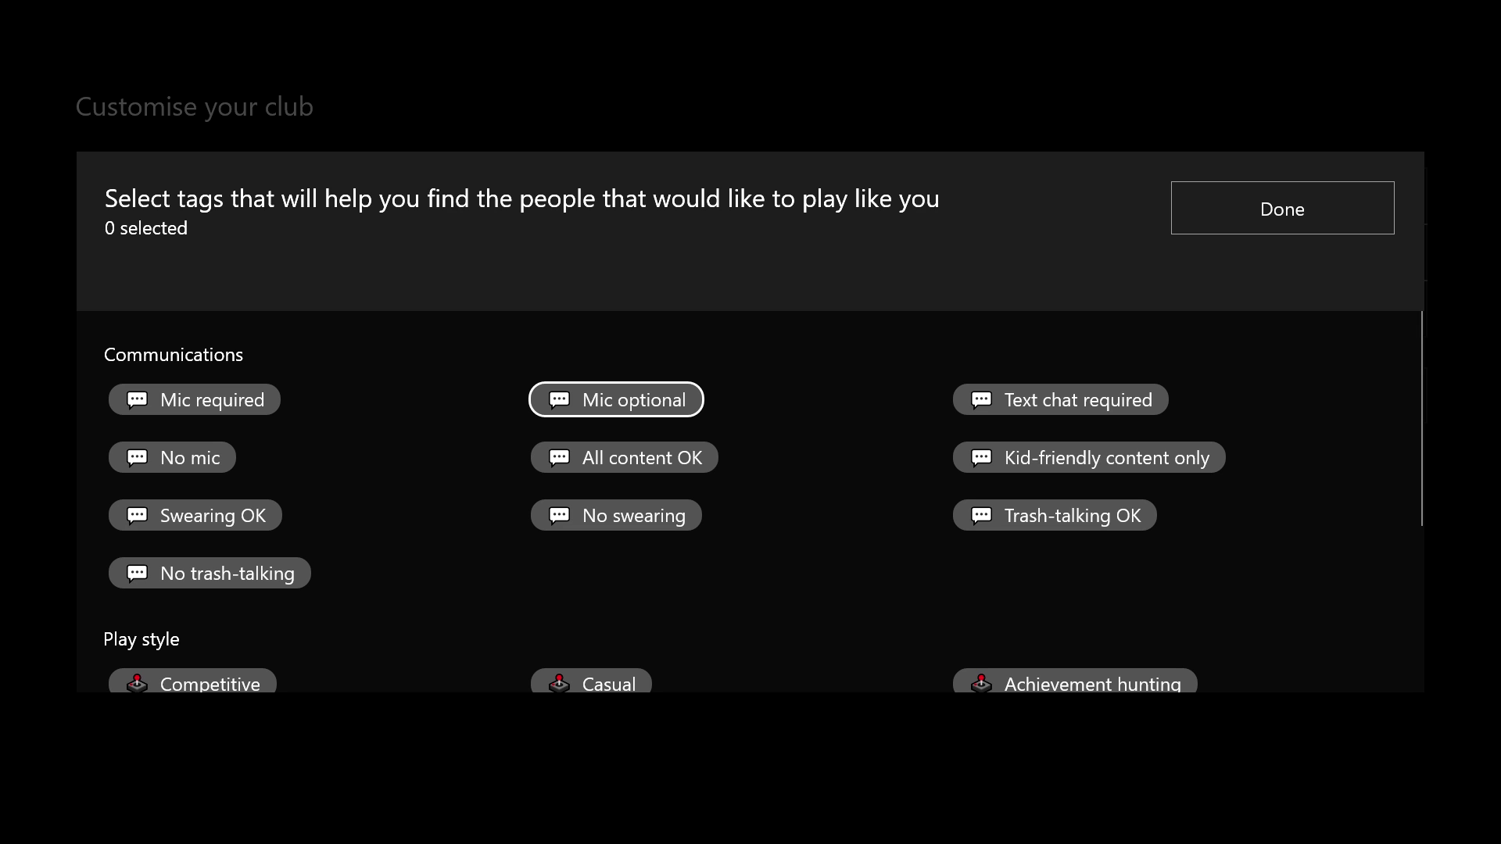
{"action": "key", "text": "Right"}
{"action": "key", "text": "Down"}
{"action": "key", "text": "Down"}
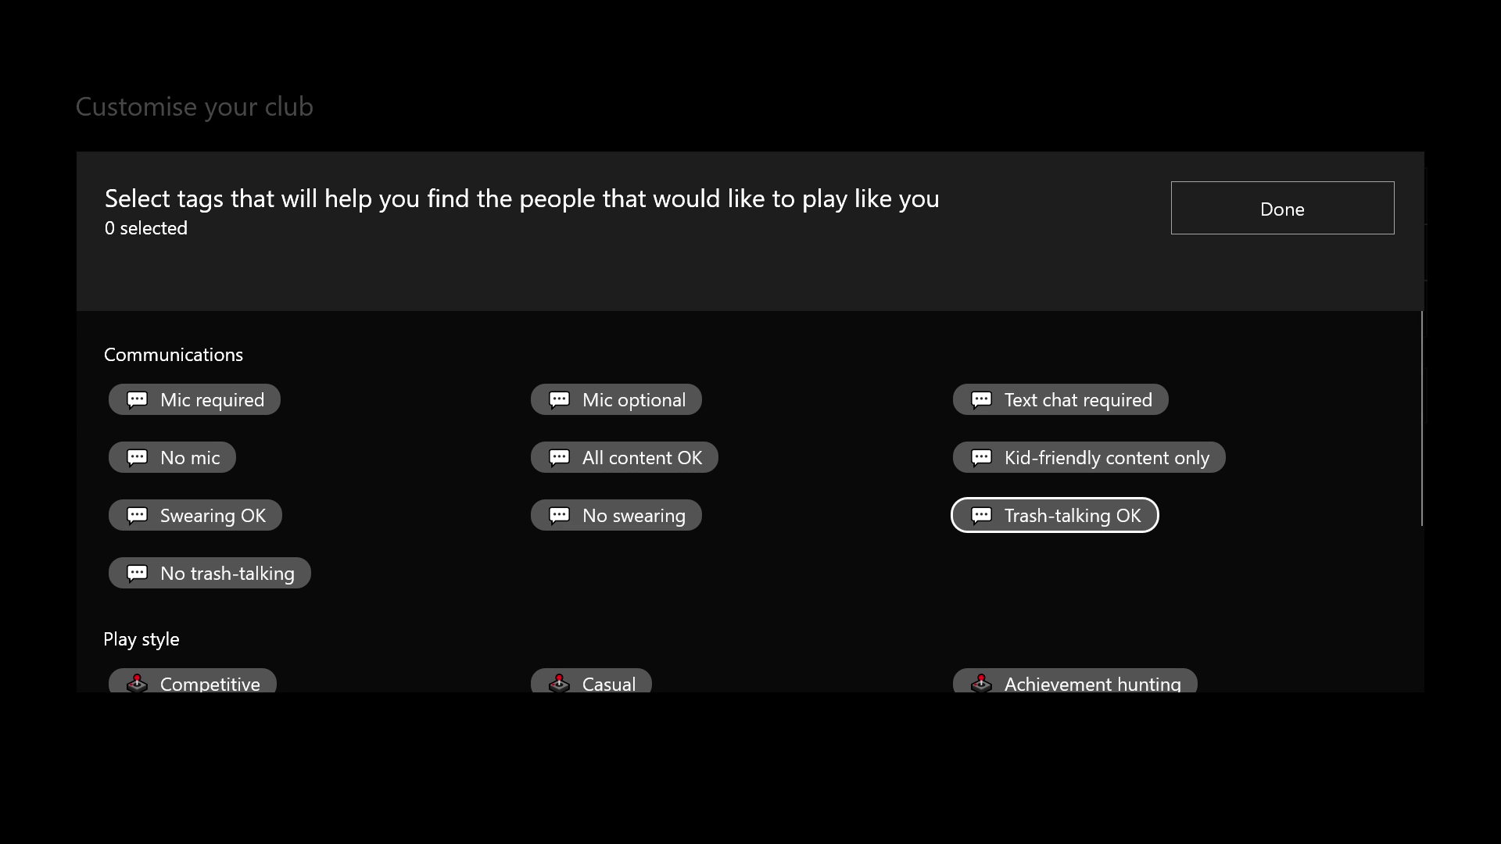
{"action": "key", "text": "Up"}
{"action": "key", "text": "Left"}
{"action": "key", "text": "Left"}
{"action": "key", "text": "Down"}
{"action": "key", "text": "Down"}
{"action": "key", "text": "Down"}
{"action": "key", "text": "Down"}
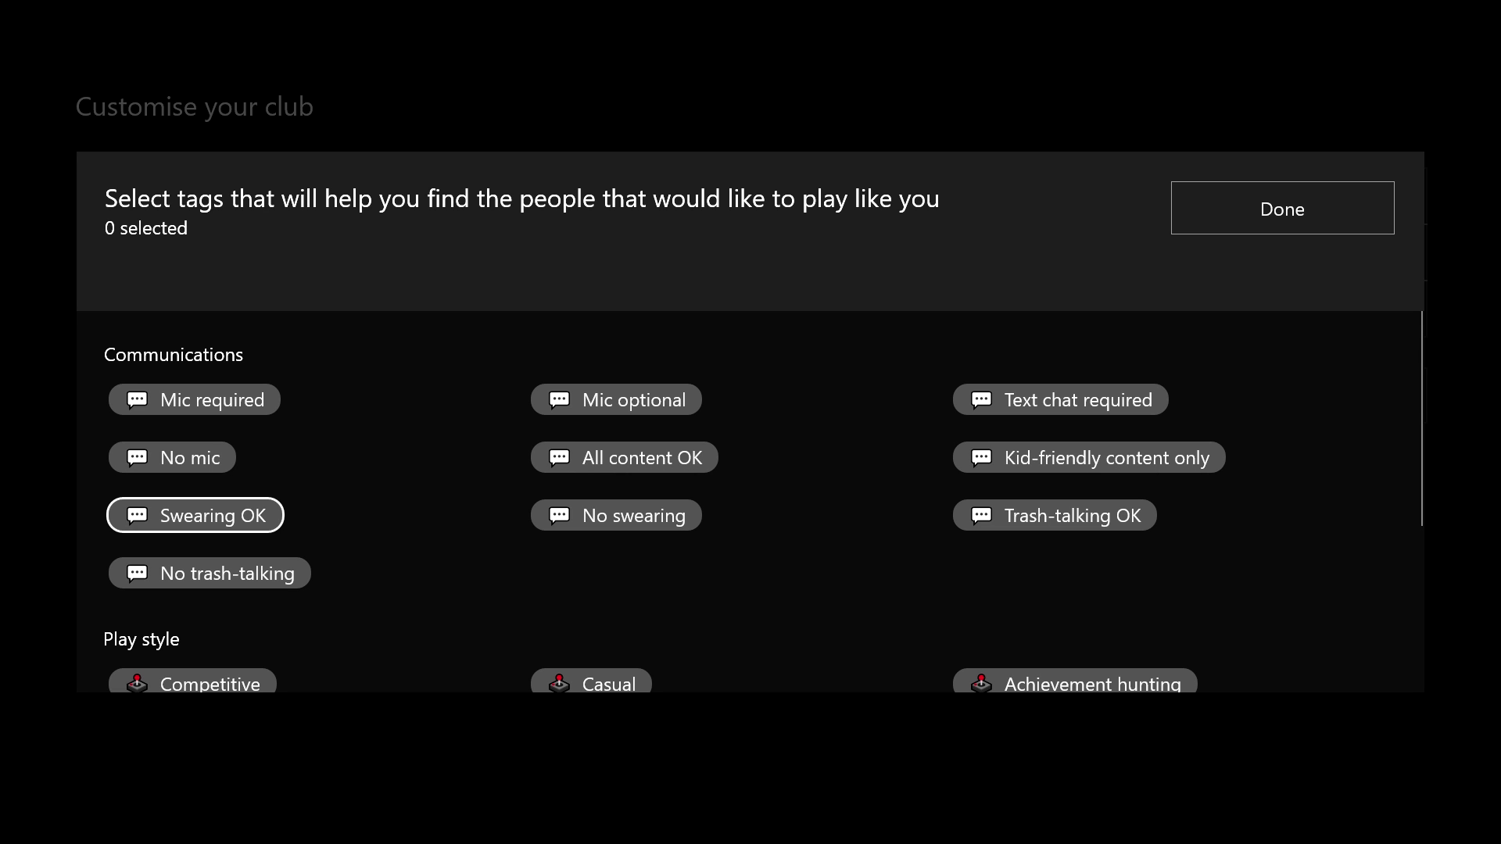
Step: Add the Casual tag from the Play style group to the club
{"action": "key", "text": "Right"}
{"action": "key", "text": "Up"}
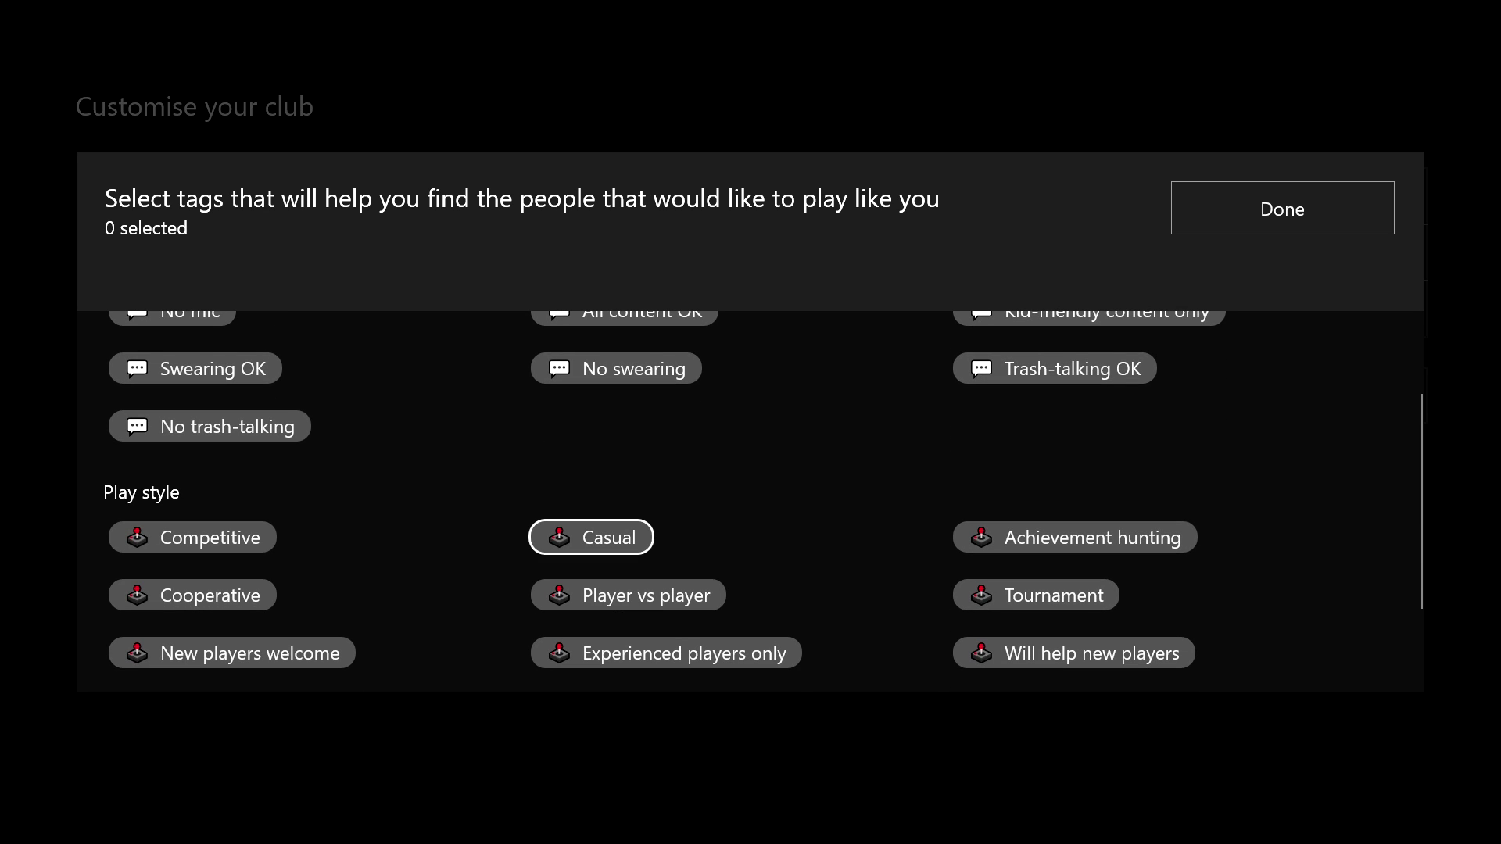
{"action": "key", "text": "Down"}
{"action": "key", "text": "Down"}
{"action": "key", "text": "Up"}
{"action": "key", "text": "Up"}
{"action": "key", "text": "Return"}
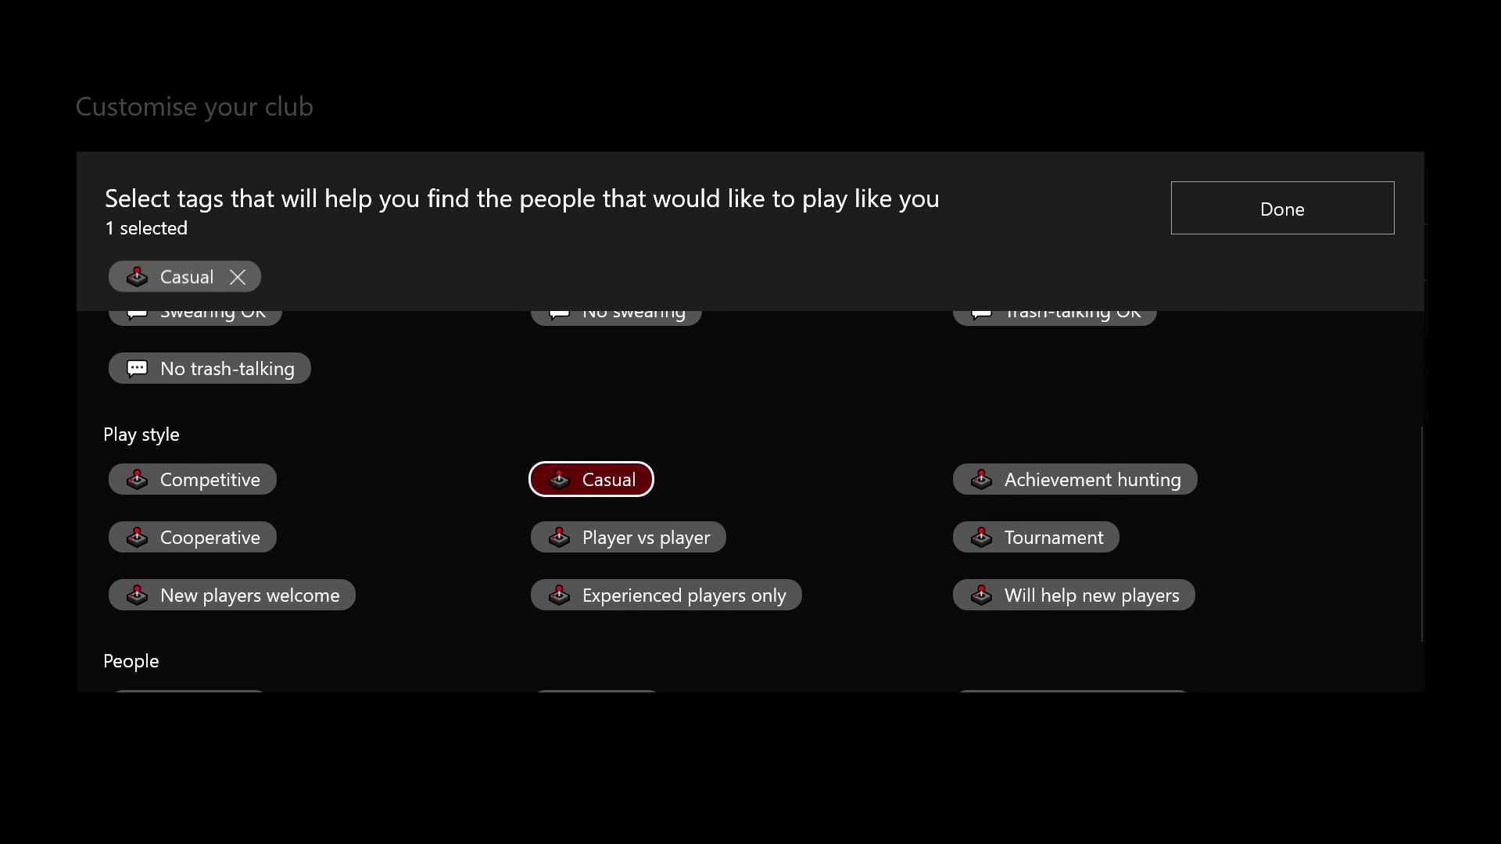
Step: Add the Will help new players tag from the Play style group
{"action": "key", "text": "Down"}
{"action": "key", "text": "Down"}
{"action": "key", "text": "Right"}
{"action": "key", "text": "Return"}
{"action": "key", "text": "Left"}
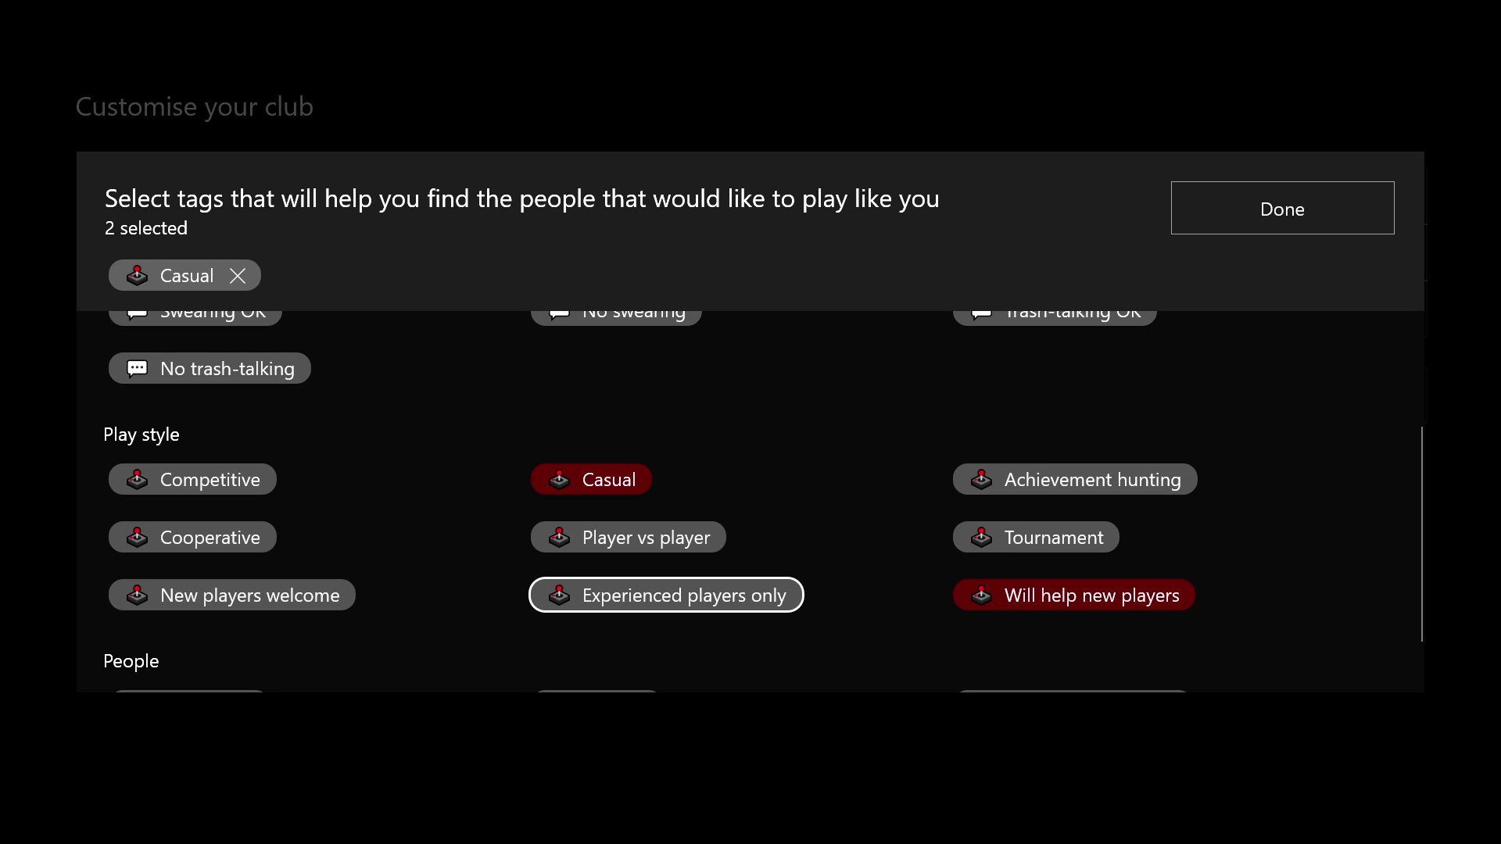
Step: Add the New players welcome tag from the Play style group
{"action": "key", "text": "Left"}
{"action": "key", "text": "Right"}
{"action": "key", "text": "Left"}
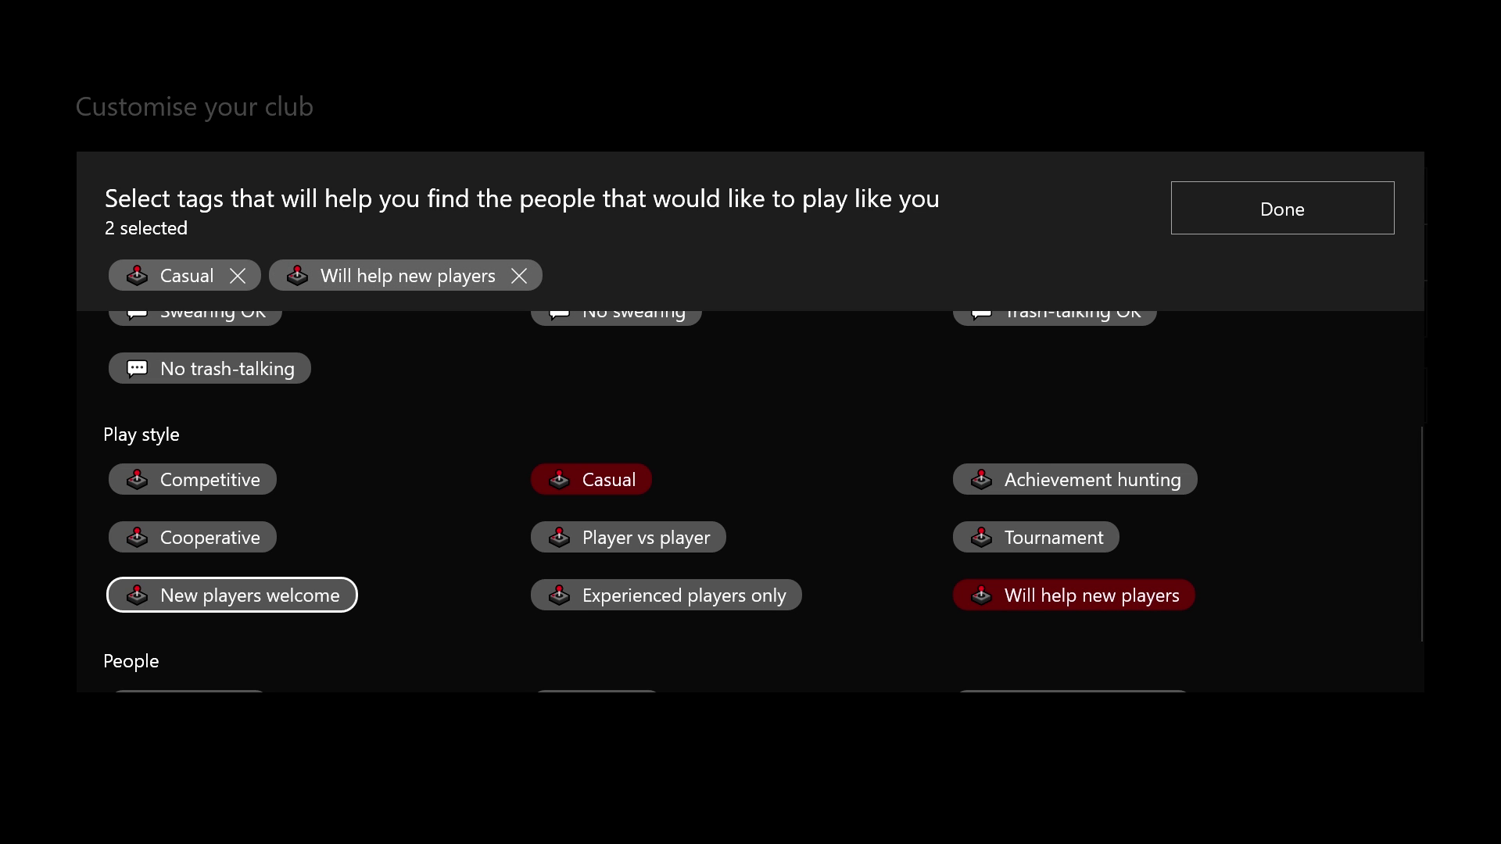
{"action": "key", "text": "Return"}
{"action": "key", "text": "Right"}
{"action": "key", "text": "Right"}
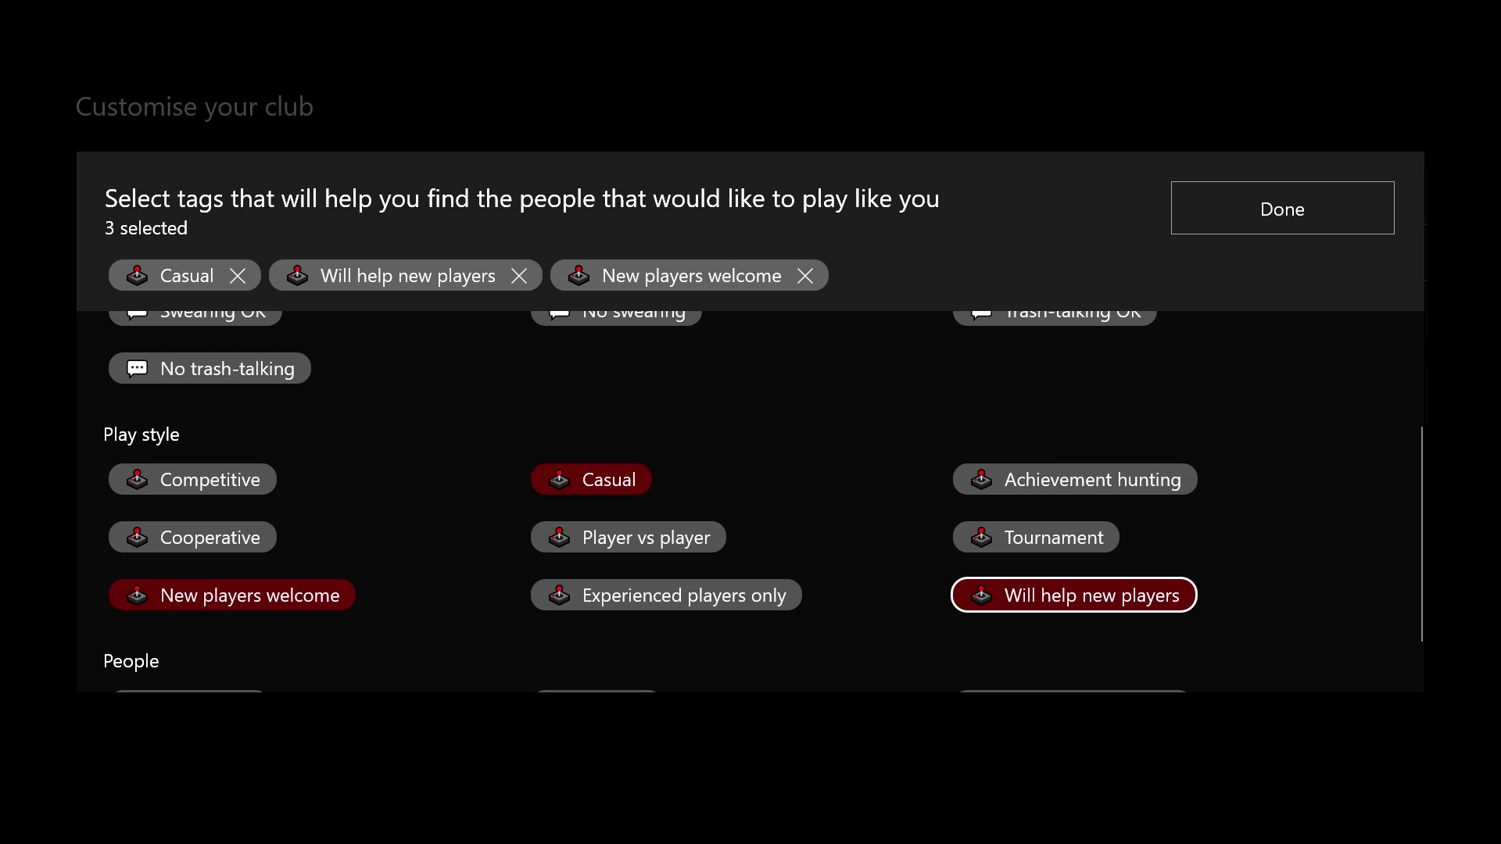
Step: Add the Everyone is welcome tag from the People group
{"action": "key", "text": "Down"}
{"action": "key", "text": "Left"}
{"action": "key", "text": "Left"}
{"action": "key", "text": "Right"}
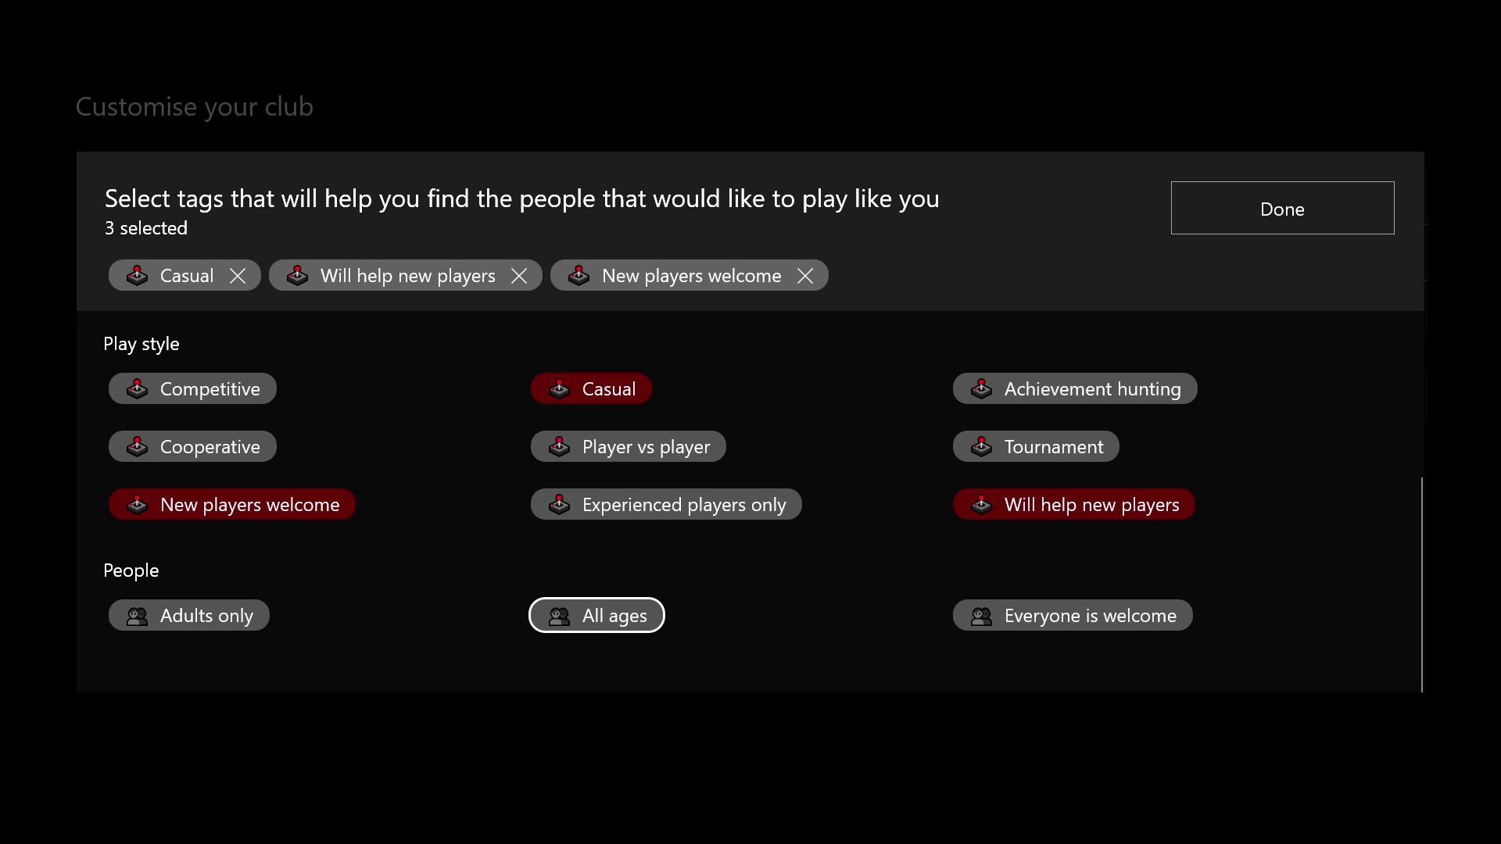
{"action": "key", "text": "Right"}
{"action": "key", "text": "Return"}
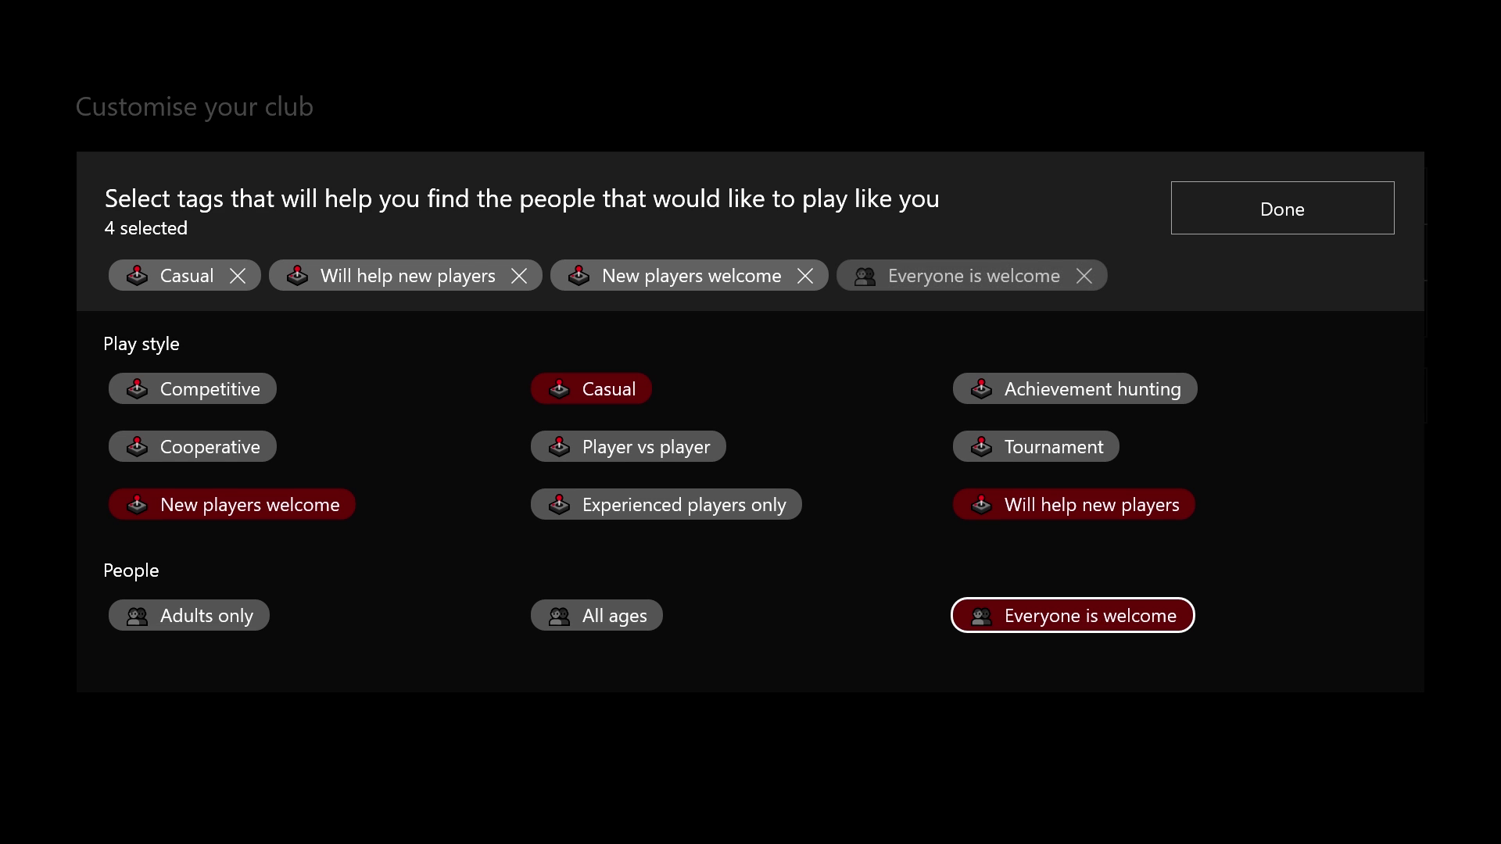
Step: Confirm the selected tags and return to the club's customisation page
{"action": "key", "text": "Up"}
{"action": "key", "text": "Up"}
{"action": "key", "text": "Up"}
{"action": "key", "text": "Up"}
{"action": "key", "text": "Up"}
{"action": "key", "text": "Up"}
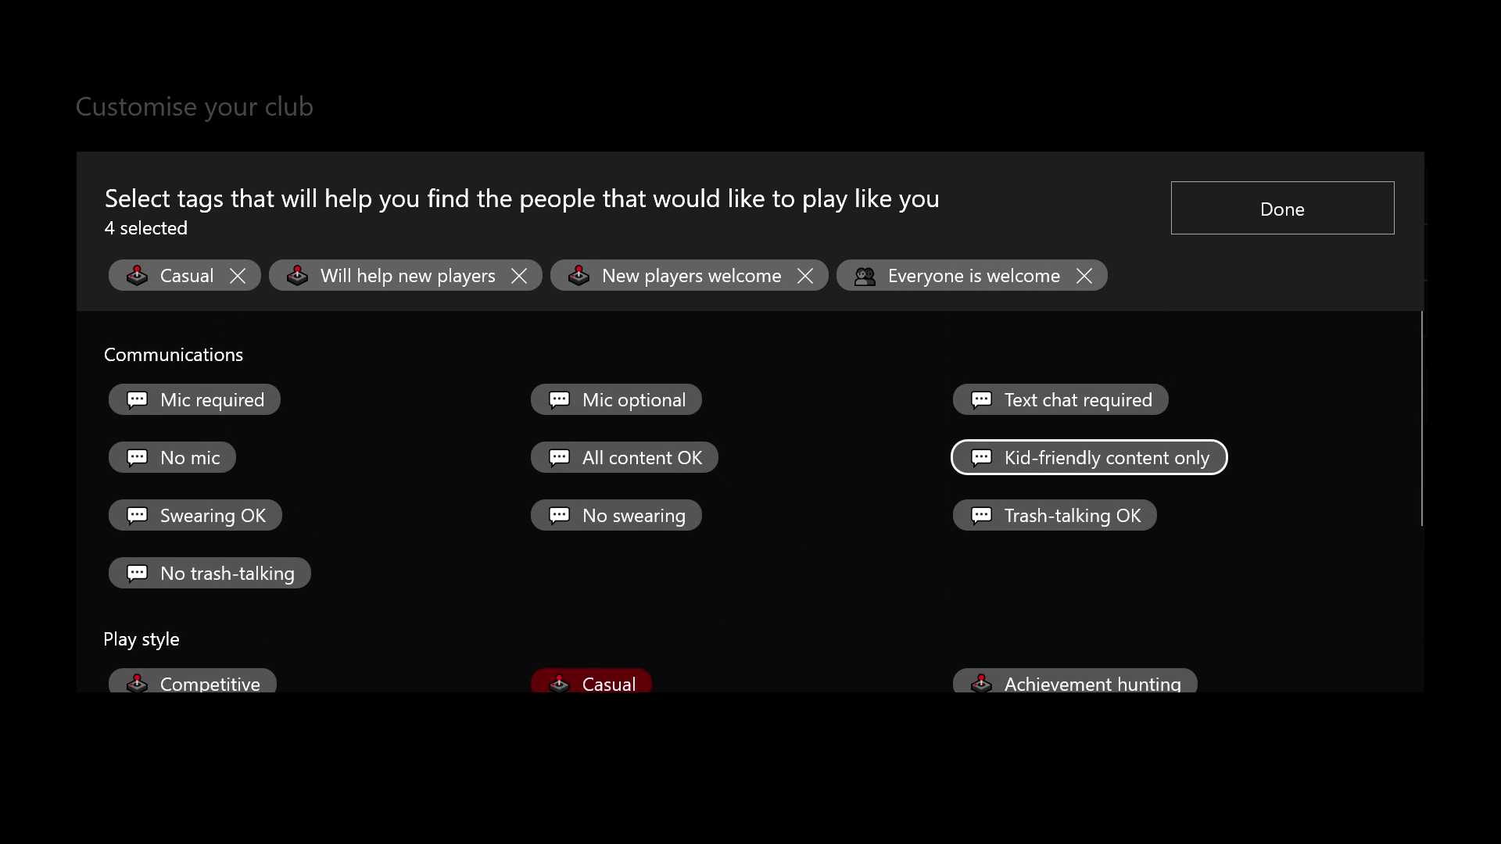
{"action": "key", "text": "Up"}
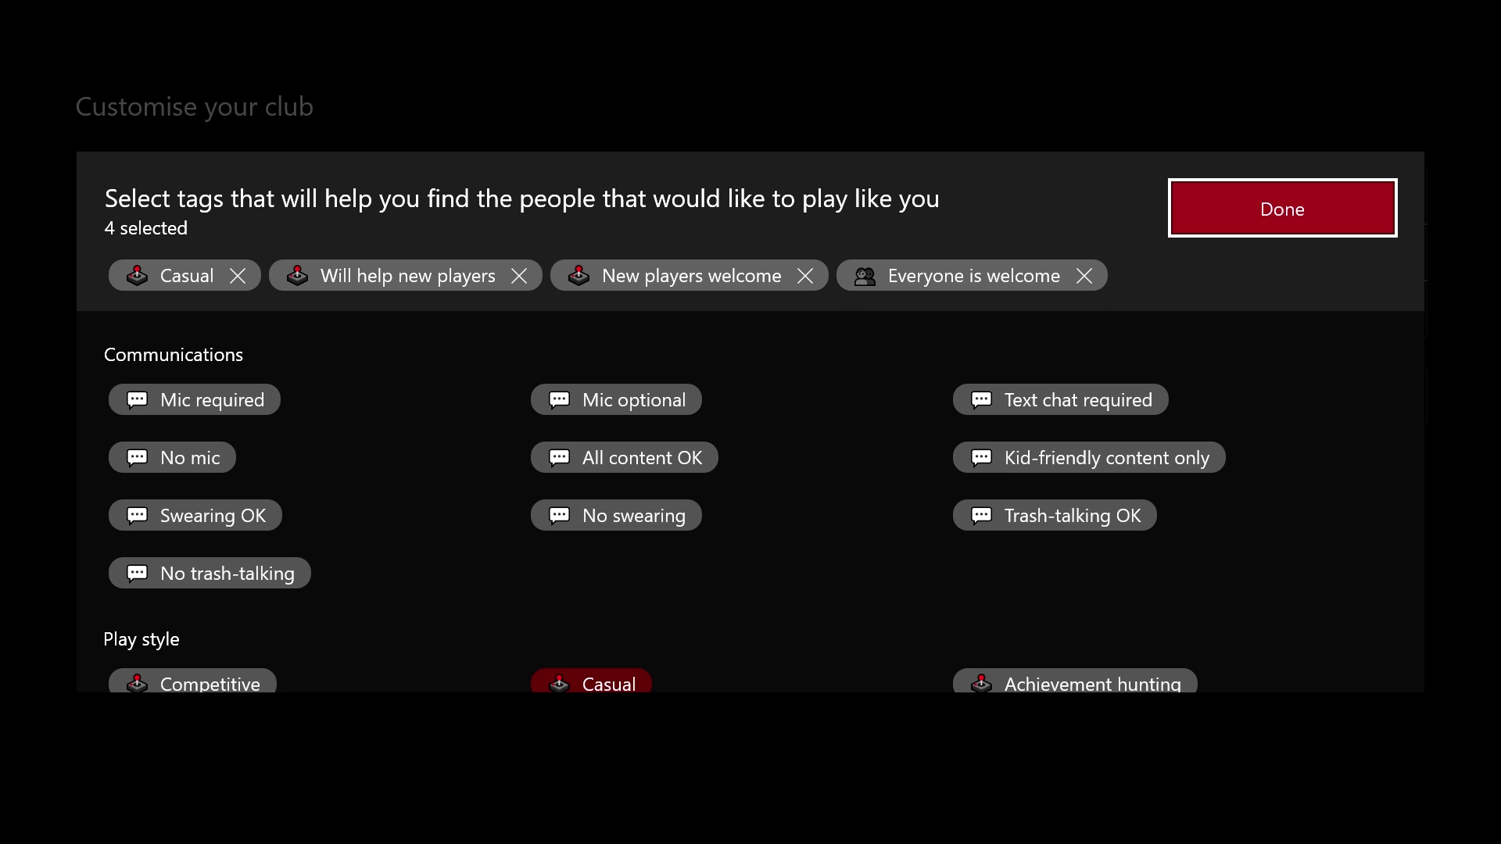
{"action": "key", "text": "Return"}
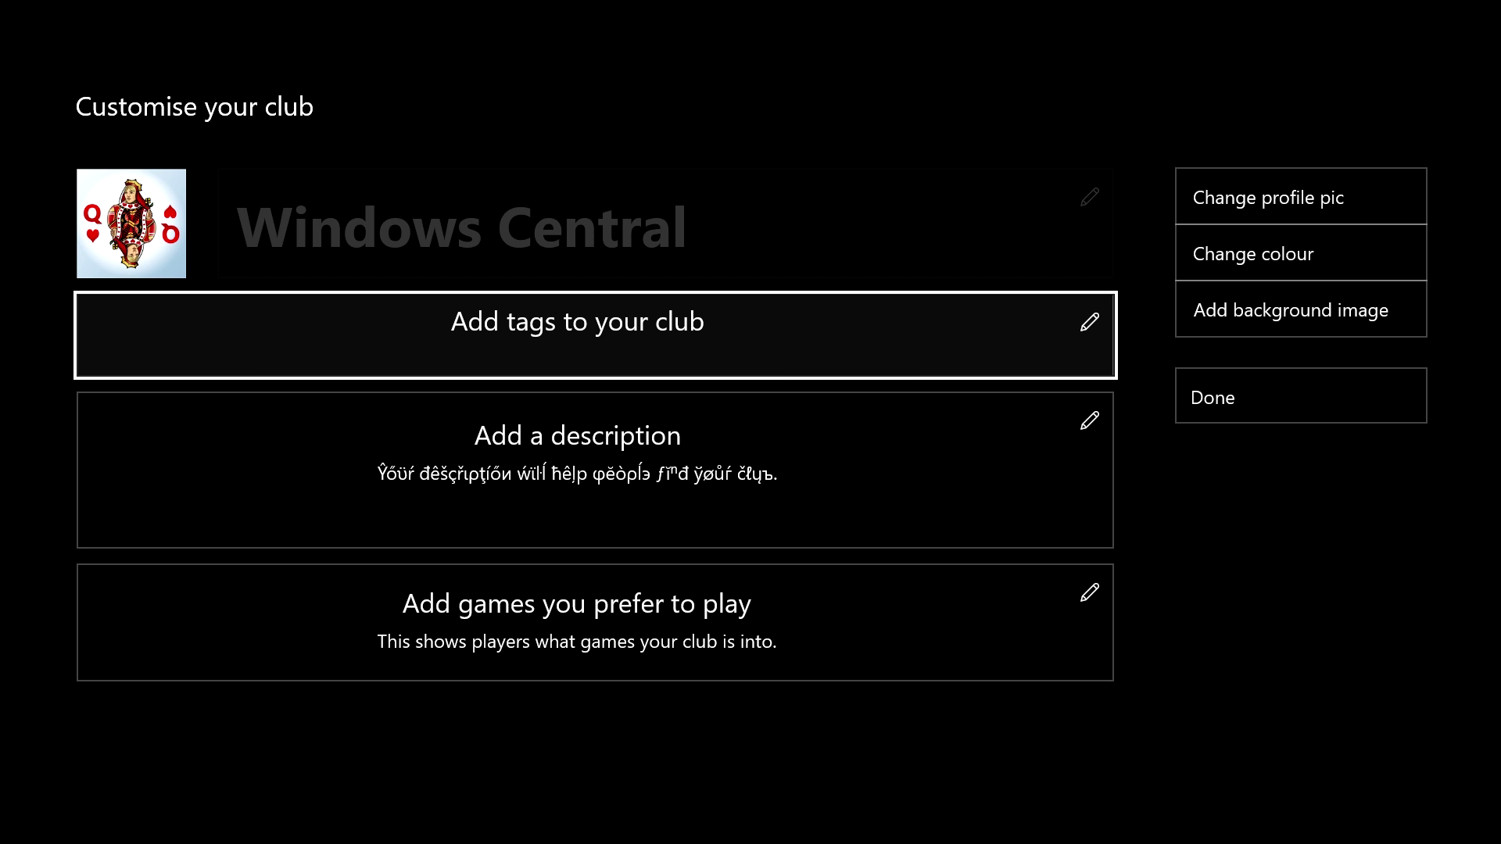
Step: Look over the club's other customisation options, including the description, preferred games and profile picture
{"action": "key", "text": "Down"}
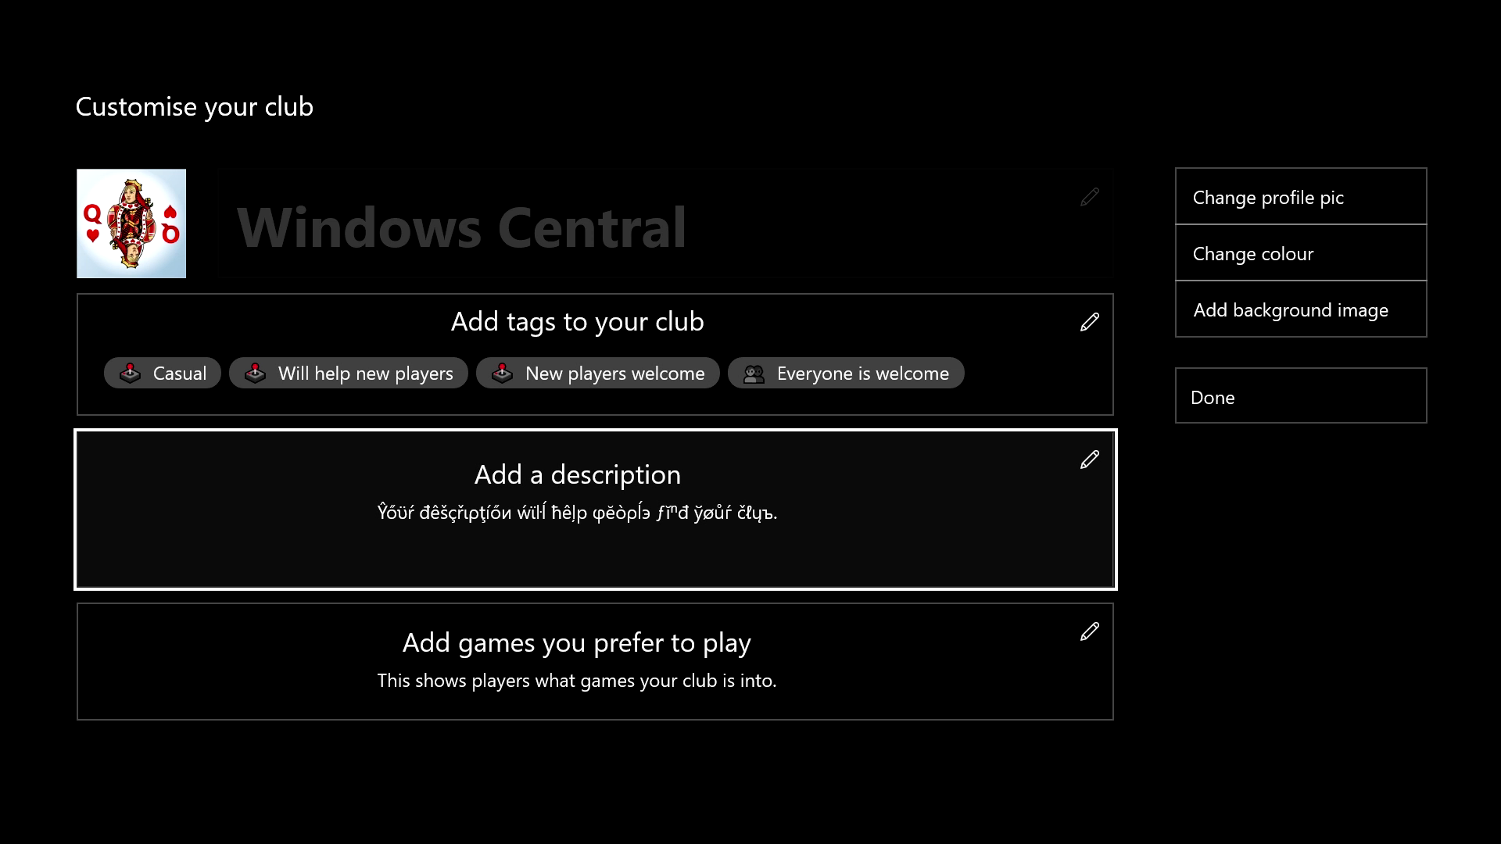
{"action": "key", "text": "Down"}
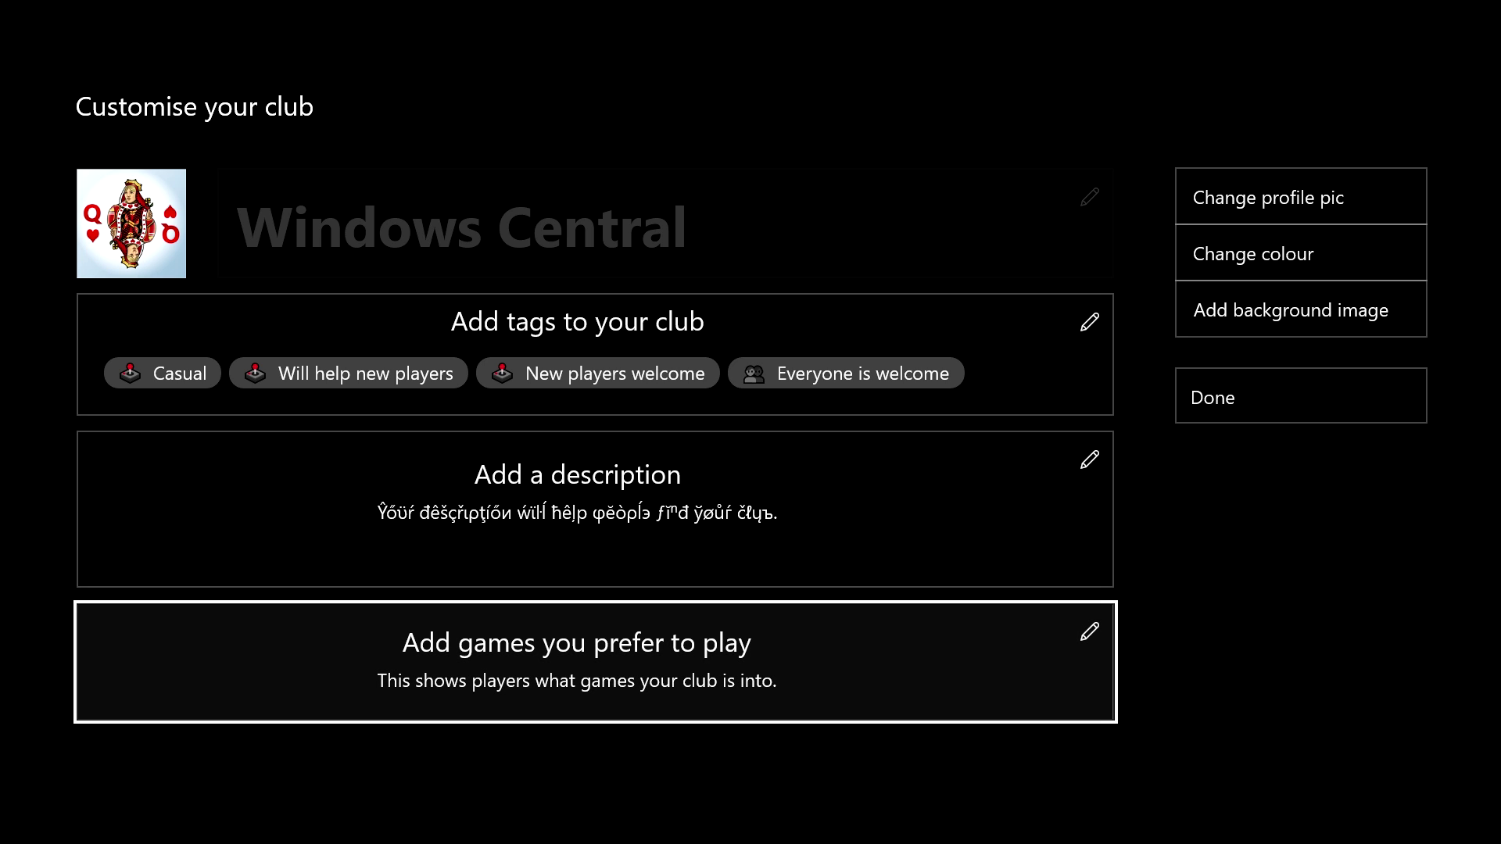
{"action": "key", "text": "Up"}
{"action": "key", "text": "Right"}
{"action": "key", "text": "Up"}
{"action": "key", "text": "Up"}
{"action": "key", "text": "Up"}
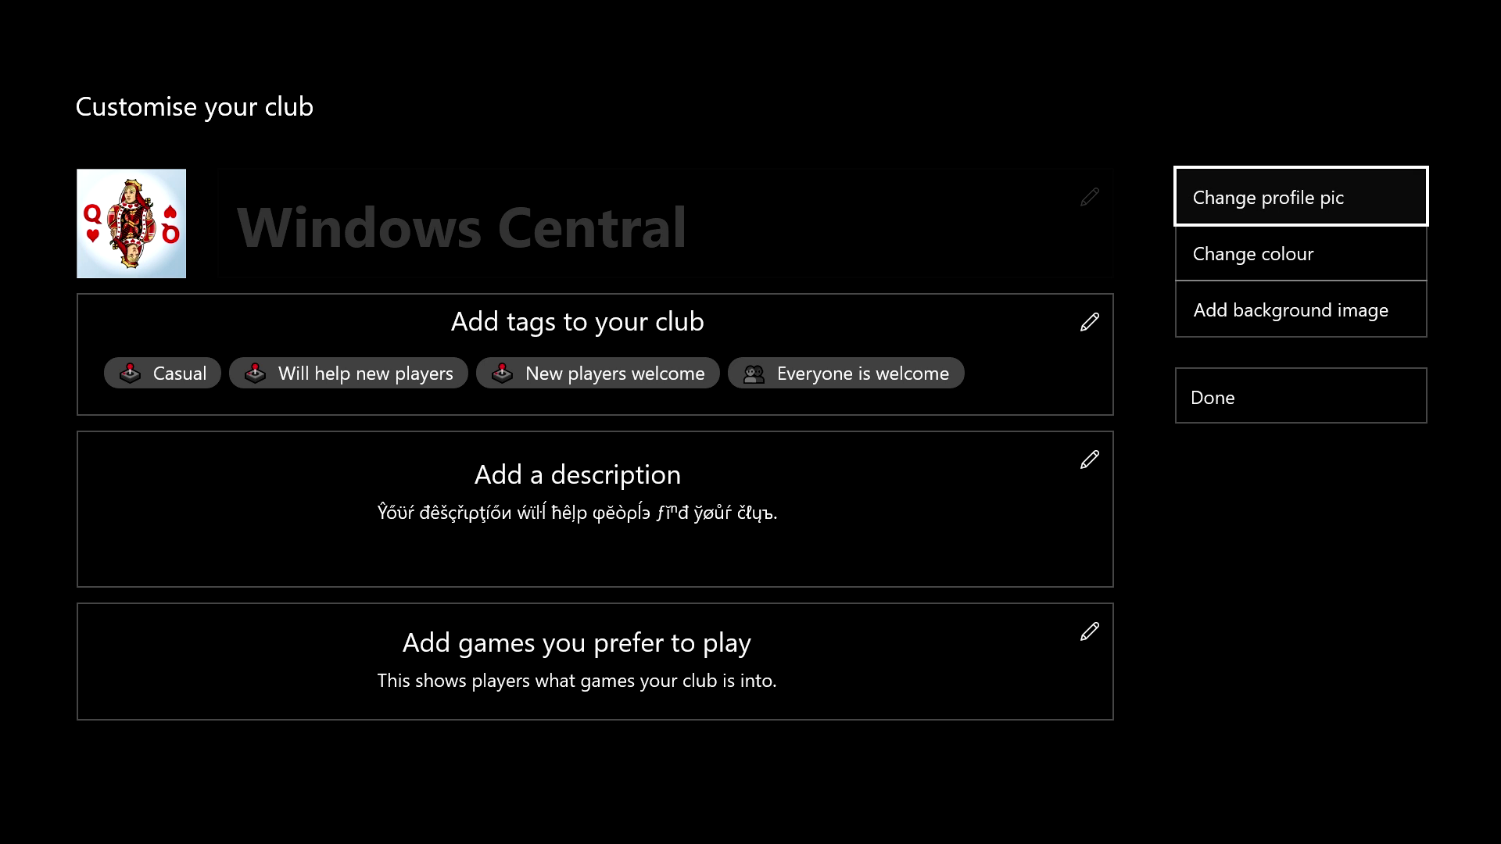
{"action": "key", "text": "Left"}
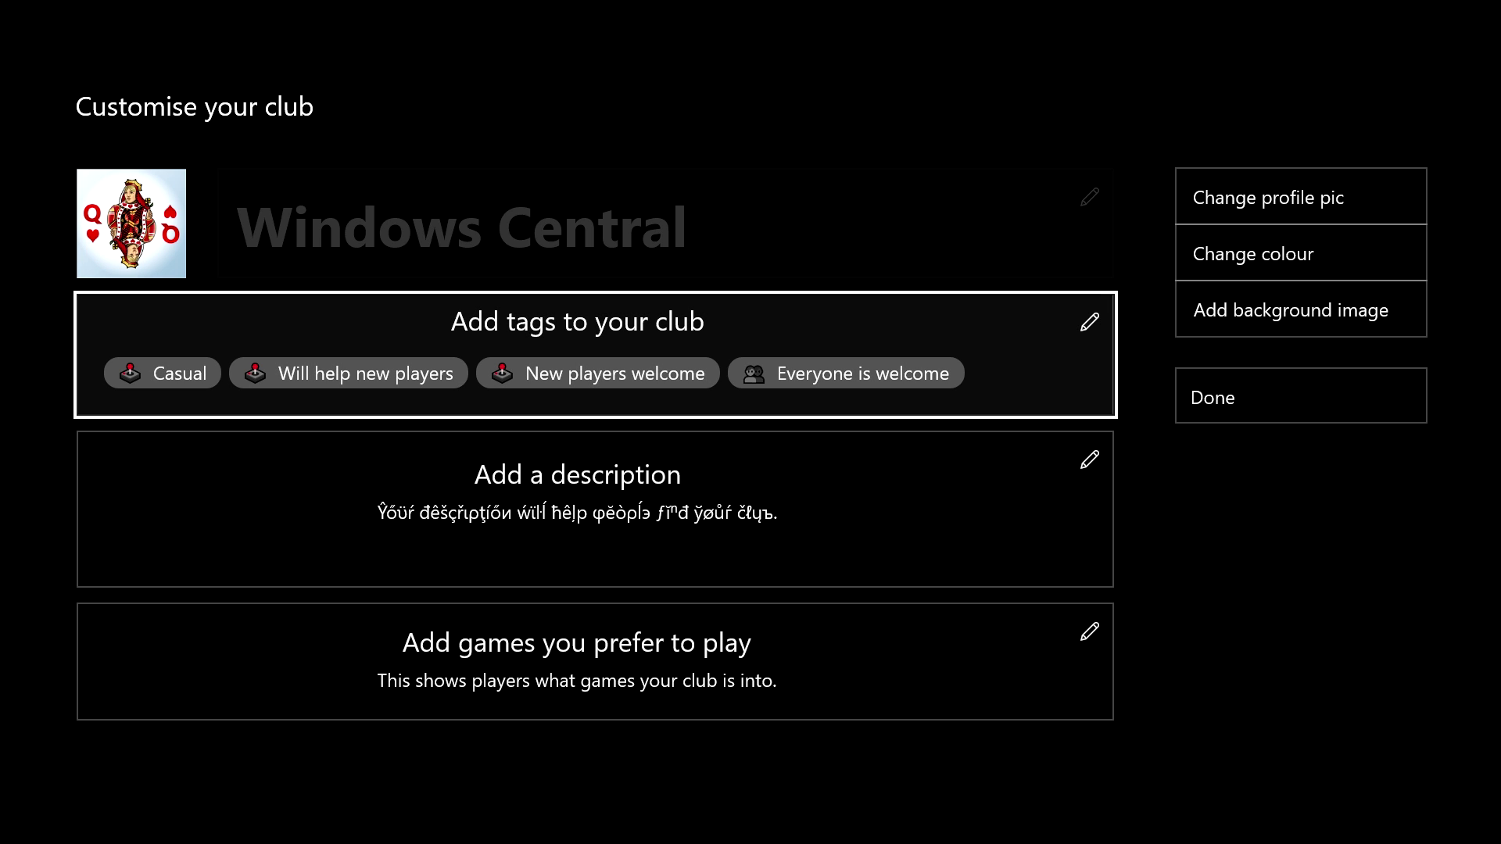
Step: Reopen the club's tag selection, review the Communications, Play style and People tags, and return to the customisation page
{"action": "key", "text": "Return"}
{"action": "key", "text": "Down"}
{"action": "key", "text": "Down"}
{"action": "key", "text": "Down"}
{"action": "key", "text": "Down"}
{"action": "key", "text": "Down"}
{"action": "key", "text": "Down"}
{"action": "key", "text": "Down"}
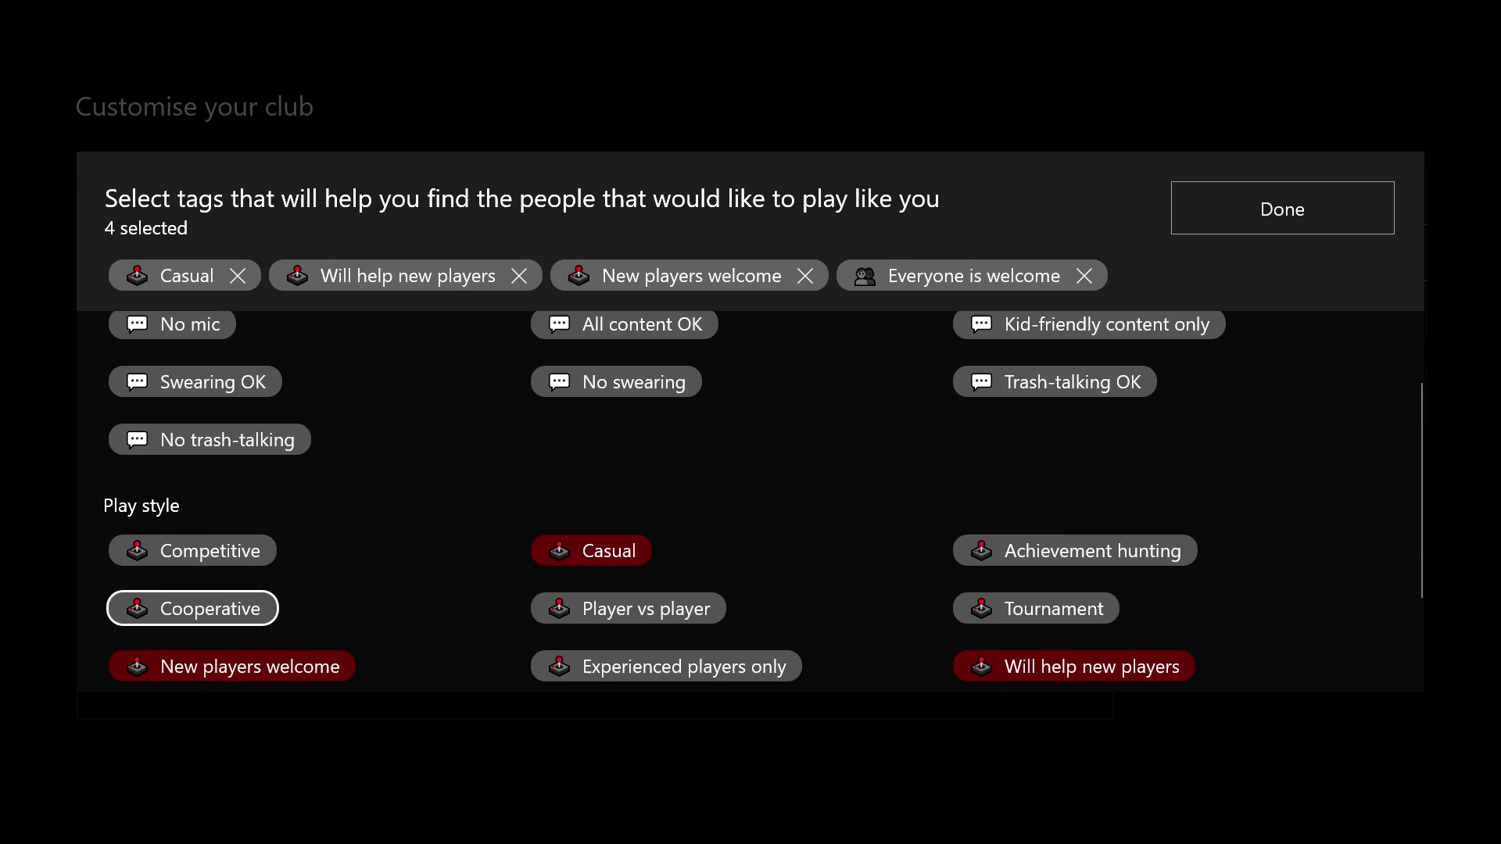
{"action": "key", "text": "Right"}
{"action": "key", "text": "Right"}
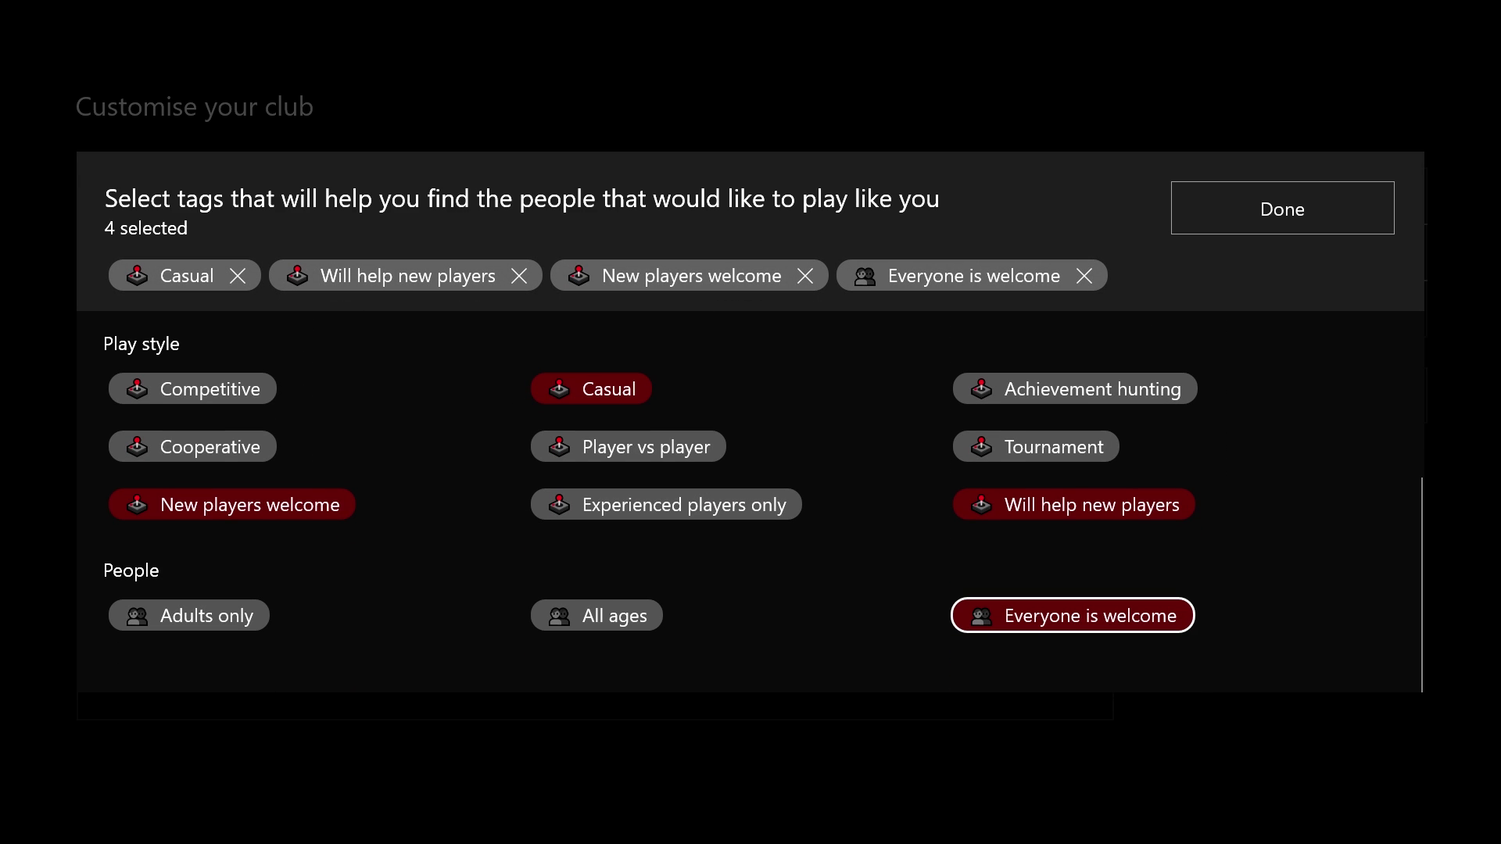
{"action": "key", "text": "Up"}
{"action": "key", "text": "Up"}
{"action": "key", "text": "Up"}
{"action": "key", "text": "Up"}
{"action": "key", "text": "Up"}
{"action": "key", "text": "Up"}
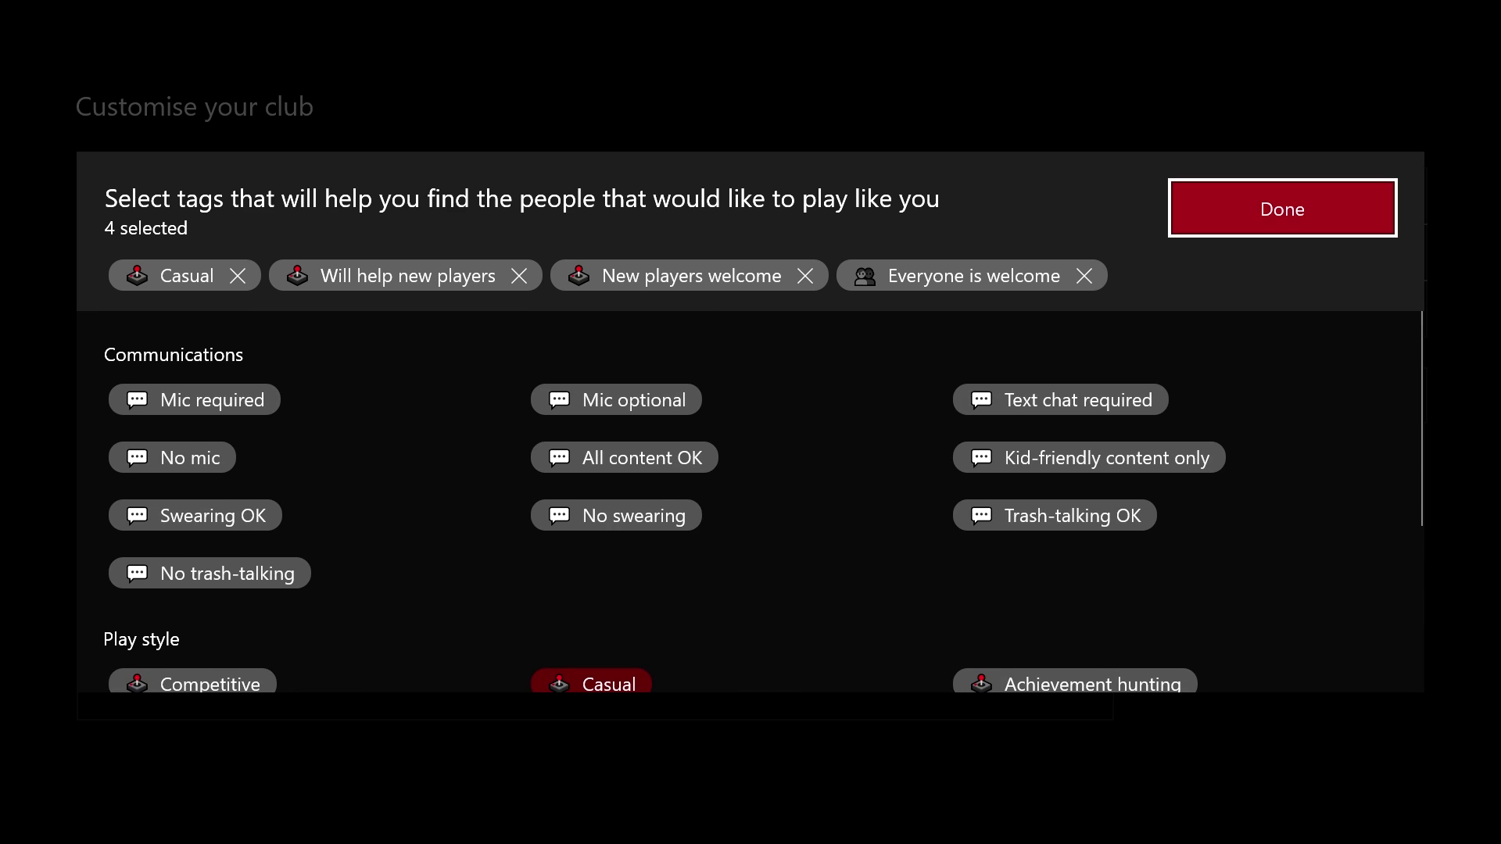
{"action": "key", "text": "Down"}
{"action": "key", "text": "Down"}
{"action": "key", "text": "Left"}
{"action": "key", "text": "Down"}
{"action": "key", "text": "Down"}
{"action": "key", "text": "Down"}
{"action": "key", "text": "Down"}
{"action": "key", "text": "Down"}
{"action": "key", "text": "Down"}
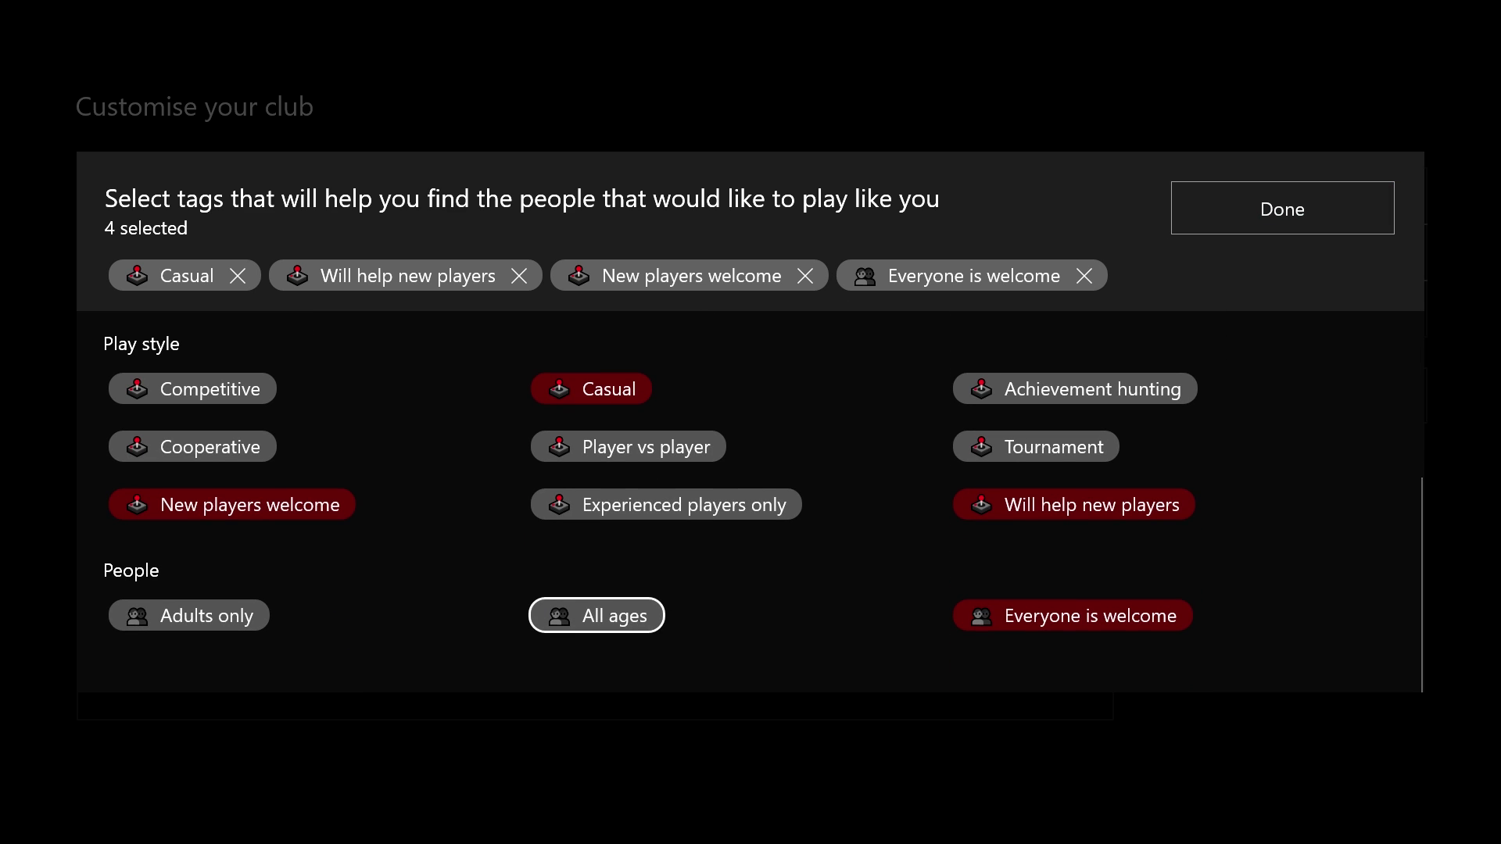
{"action": "key", "text": "Up"}
{"action": "key", "text": "Up"}
{"action": "key", "text": "Up"}
{"action": "key", "text": "Up"}
{"action": "key", "text": "Up"}
{"action": "key", "text": "Up"}
{"action": "key", "text": "Up"}
{"action": "key", "text": "Up"}
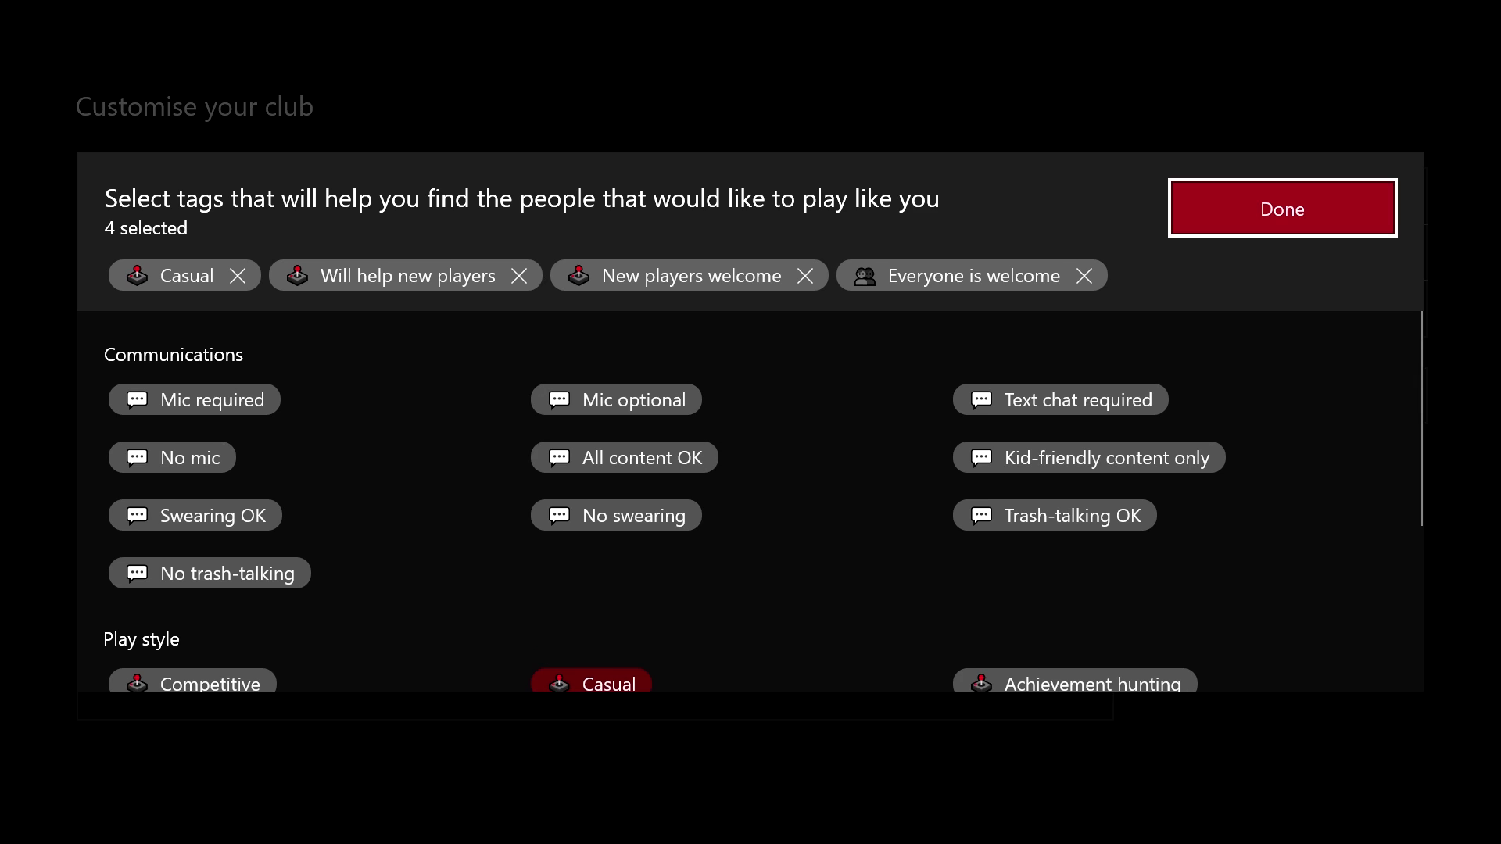
{"action": "key", "text": "Return"}
Step: View the club's description entry and leave it without adding any text
{"action": "key", "text": "Down"}
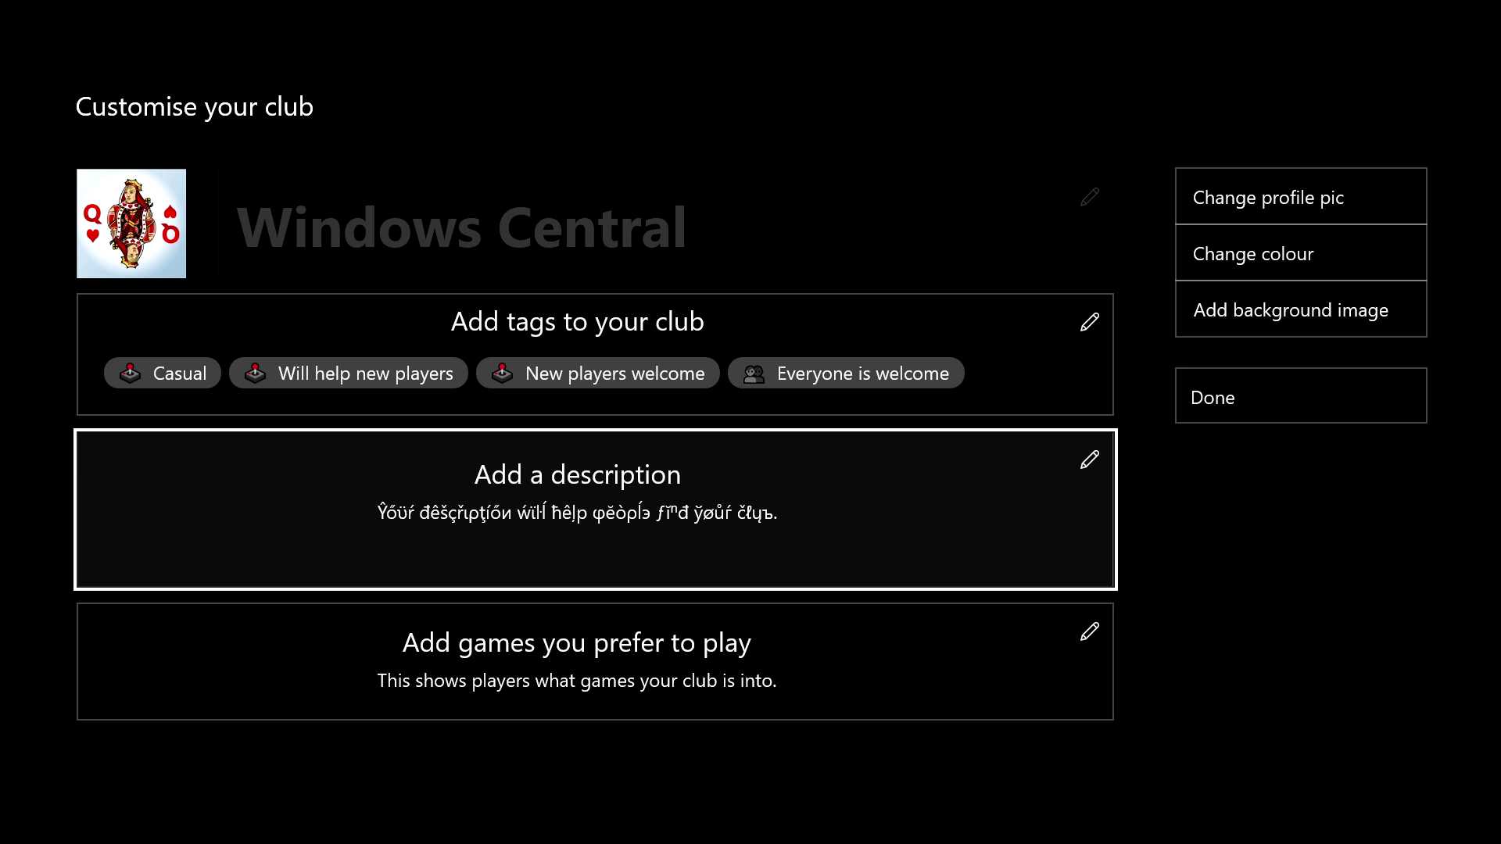
{"action": "key", "text": "Right"}
{"action": "key", "text": "Left"}
{"action": "key", "text": "Down"}
{"action": "key", "text": "Return"}
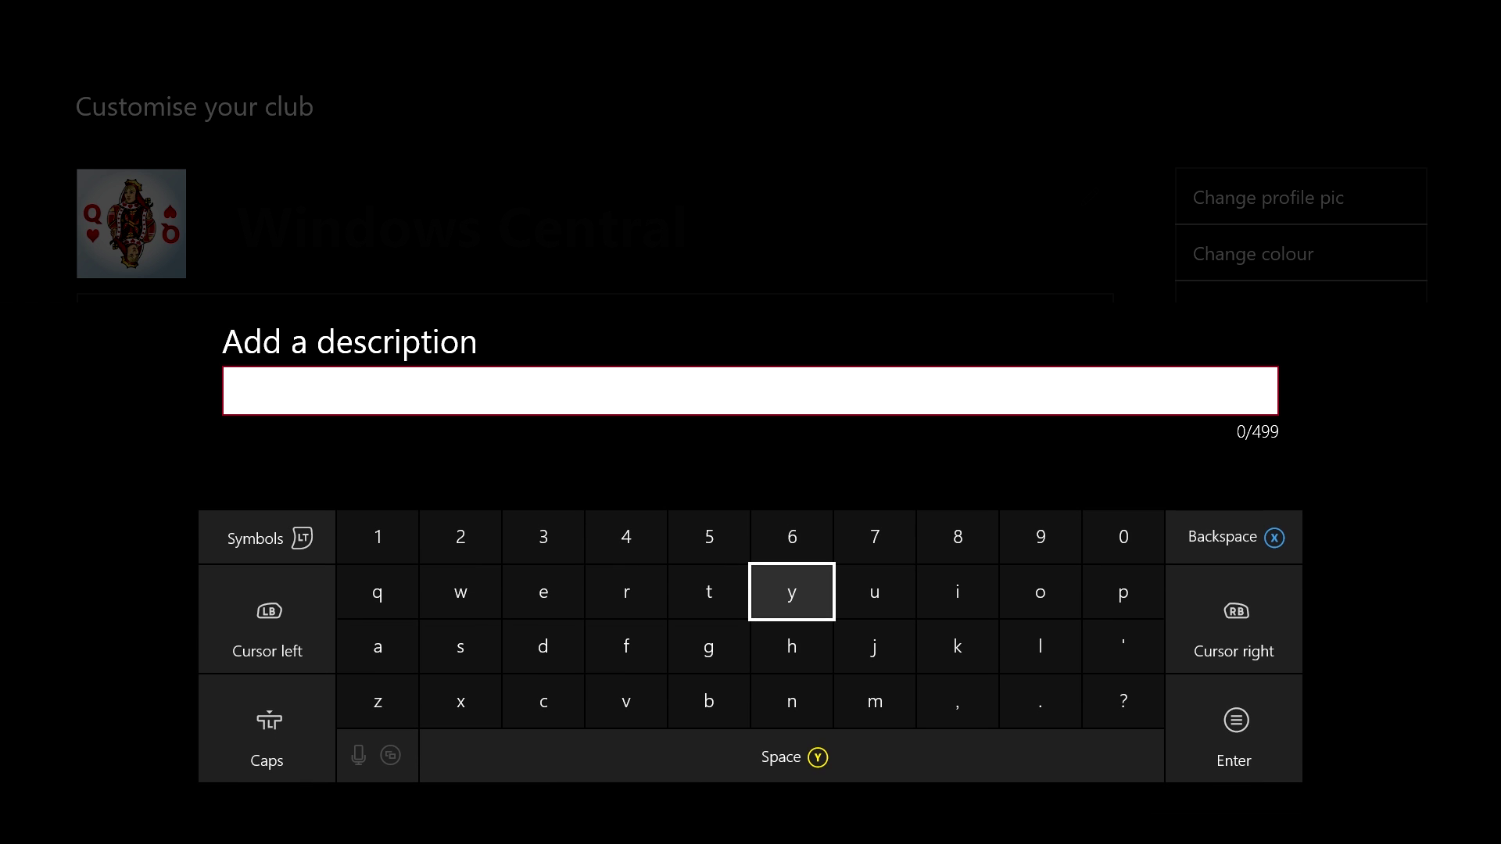
{"action": "key", "text": "Escape"}
Step: Open the selection of preferred games for the club and browse the listed titles
{"action": "key", "text": "Down"}
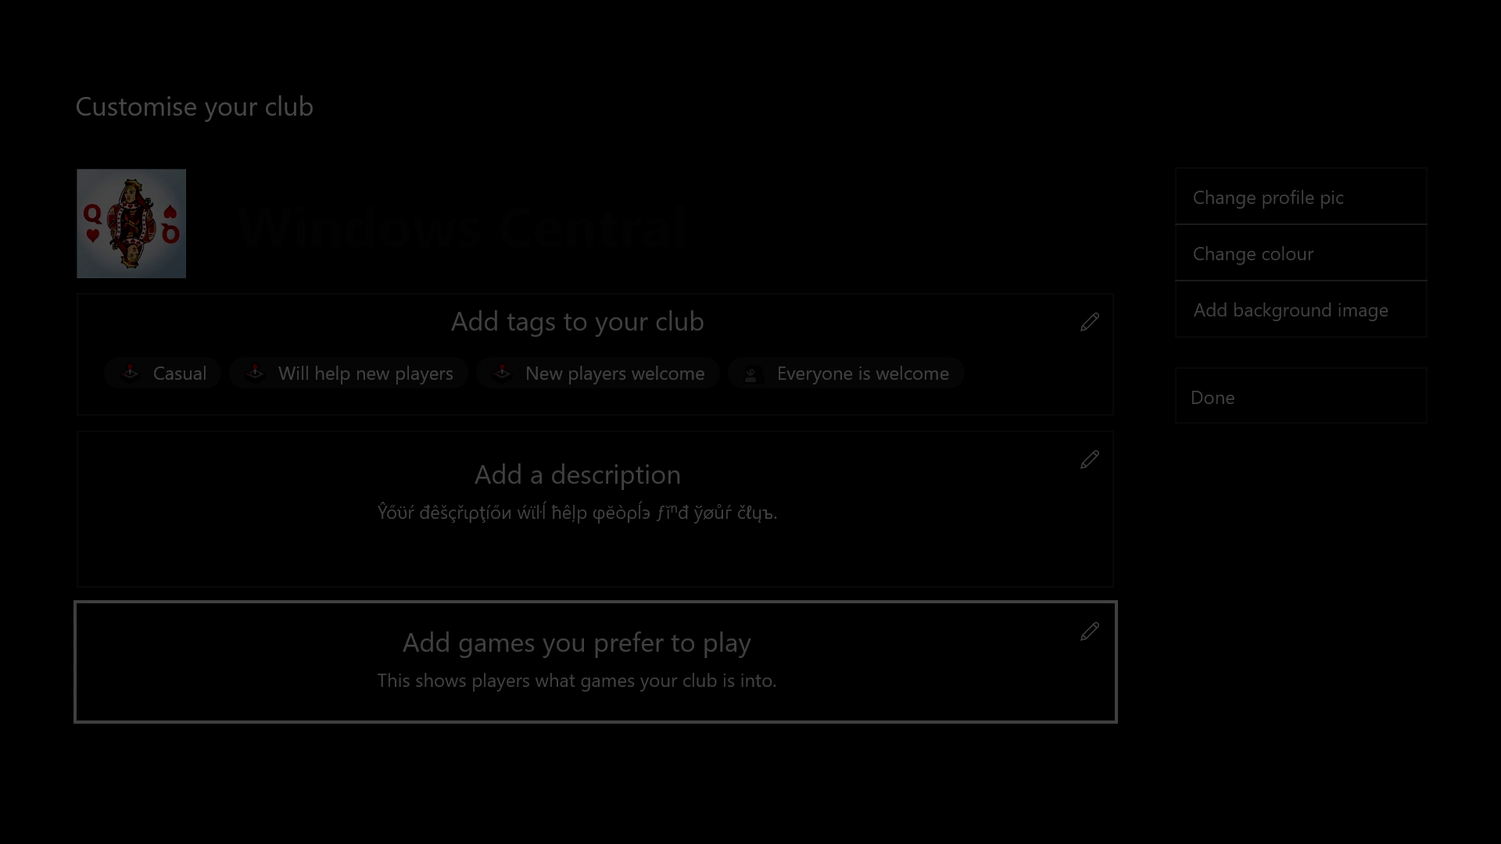
{"action": "key", "text": "Return"}
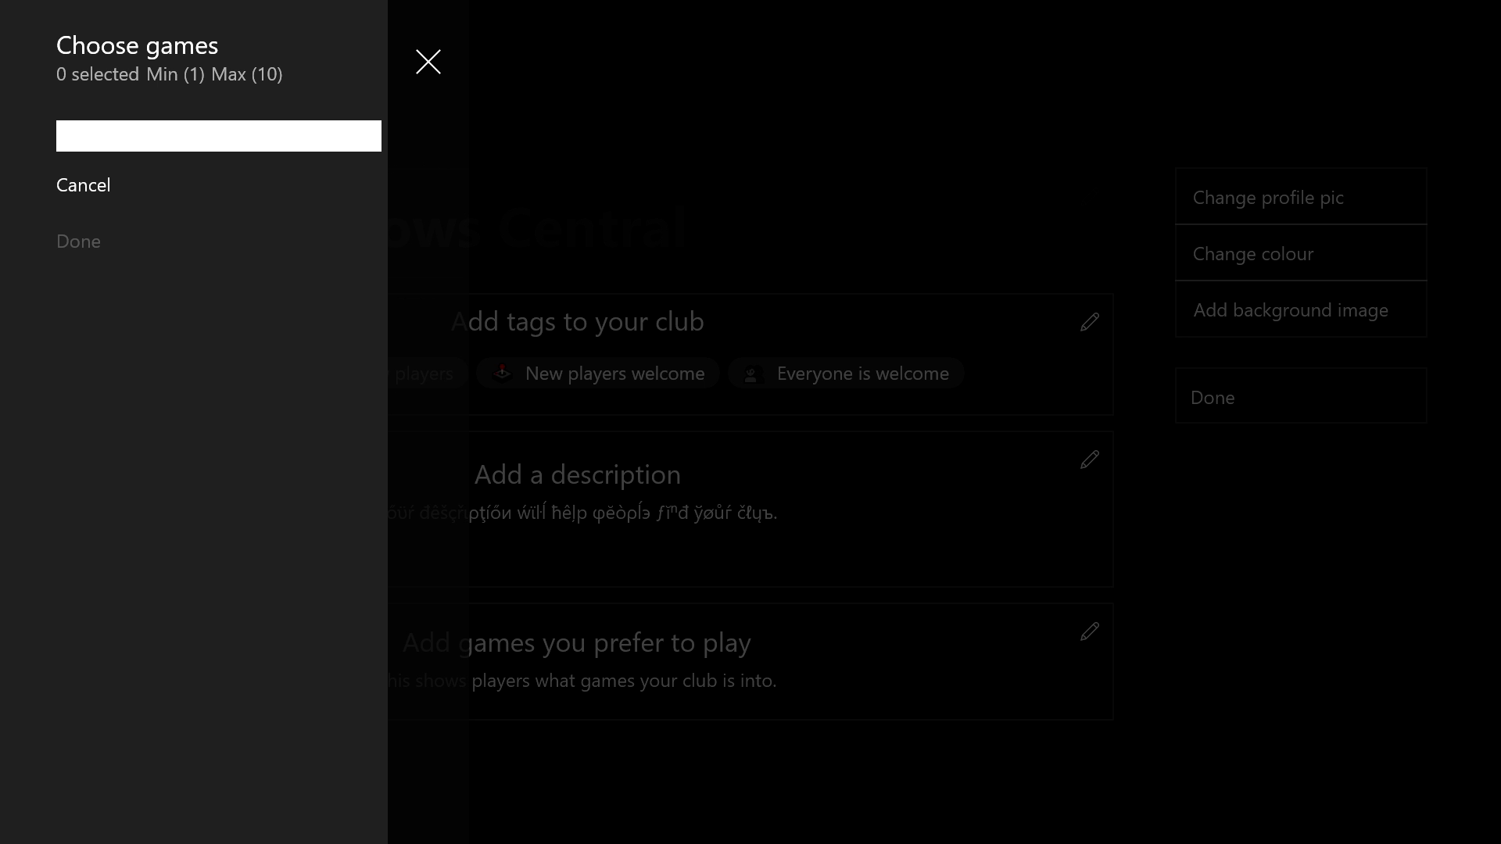
{"action": "key", "text": "Down"}
{"action": "key", "text": "Down"}
{"action": "key", "text": "Down"}
{"action": "key", "text": "Down"}
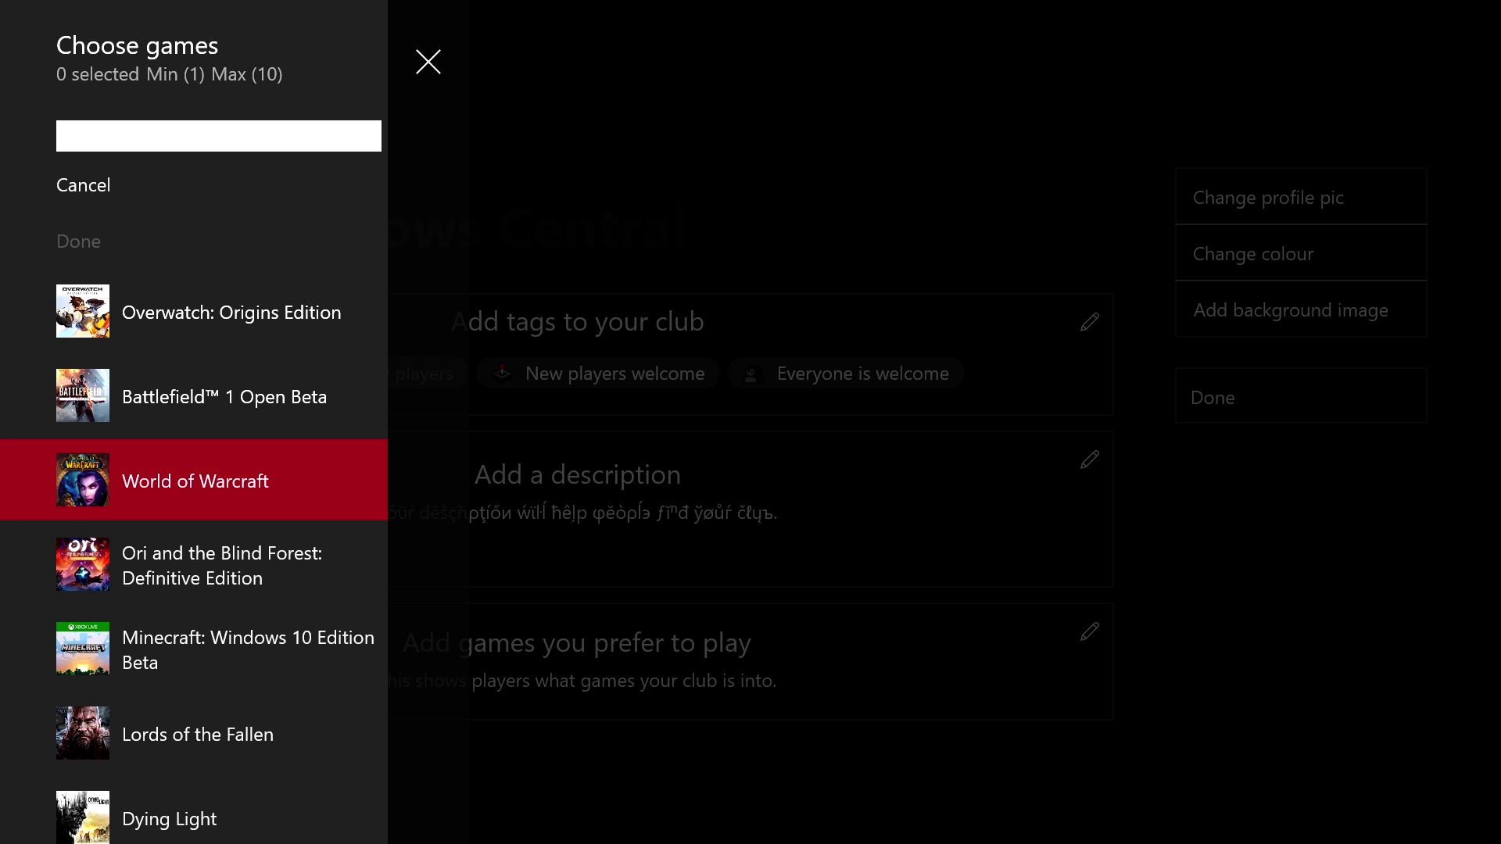
{"action": "key", "text": "Down"}
{"action": "key", "text": "Down"}
{"action": "key", "text": "Down"}
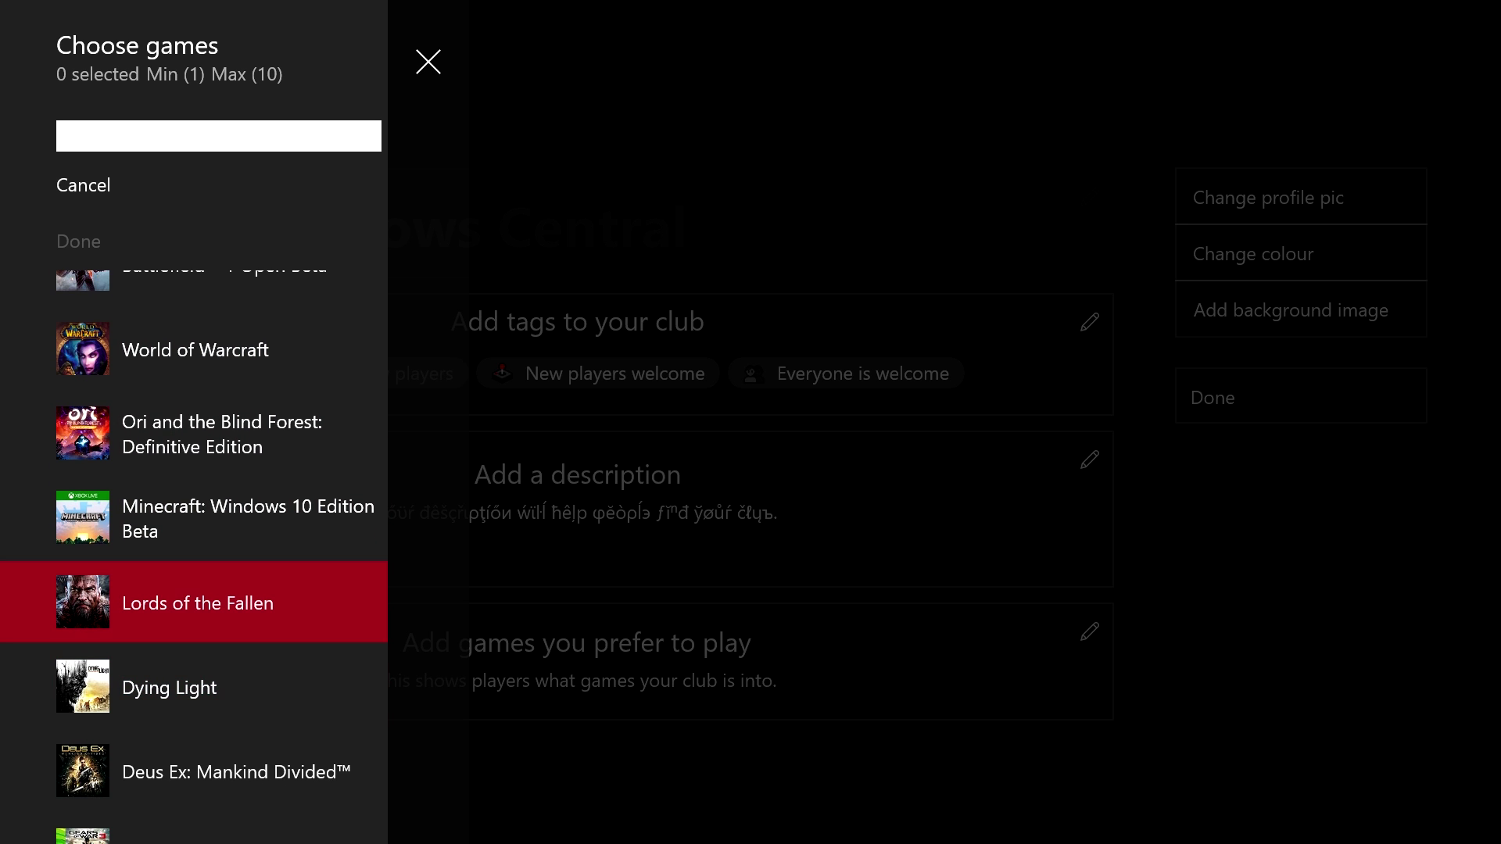
Step: Select Minecraft: Windows 10 Edition Beta as a preferred game for the club
{"action": "key", "text": "Up"}
{"action": "key", "text": "Up"}
{"action": "key", "text": "Up"}
{"action": "key", "text": "Up"}
{"action": "key", "text": "Up"}
{"action": "key", "text": "Down"}
{"action": "key", "text": "Down"}
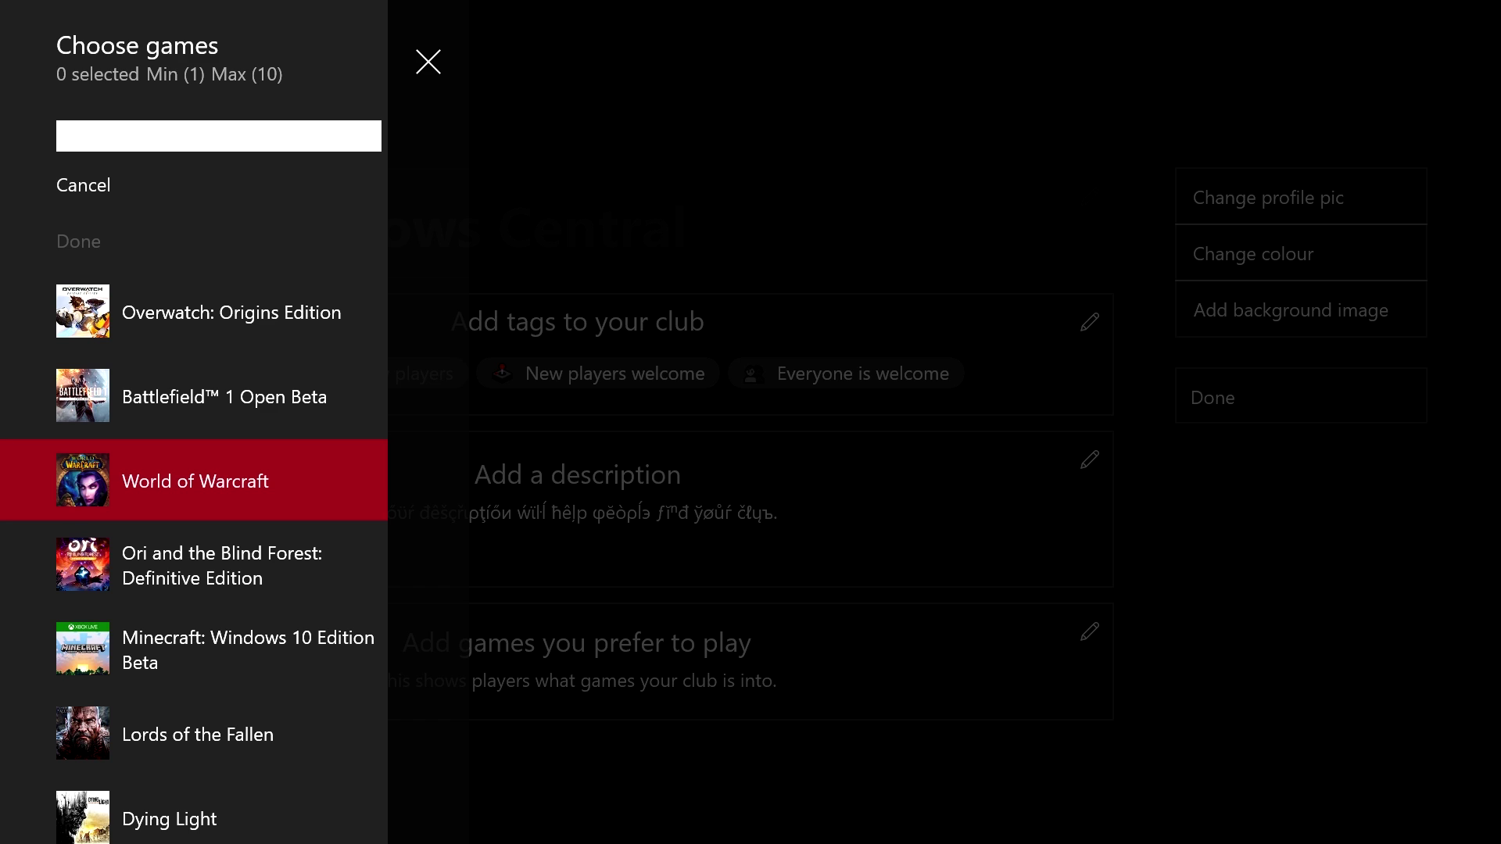
{"action": "key", "text": "Down"}
{"action": "key", "text": "Down"}
{"action": "key", "text": "Return"}
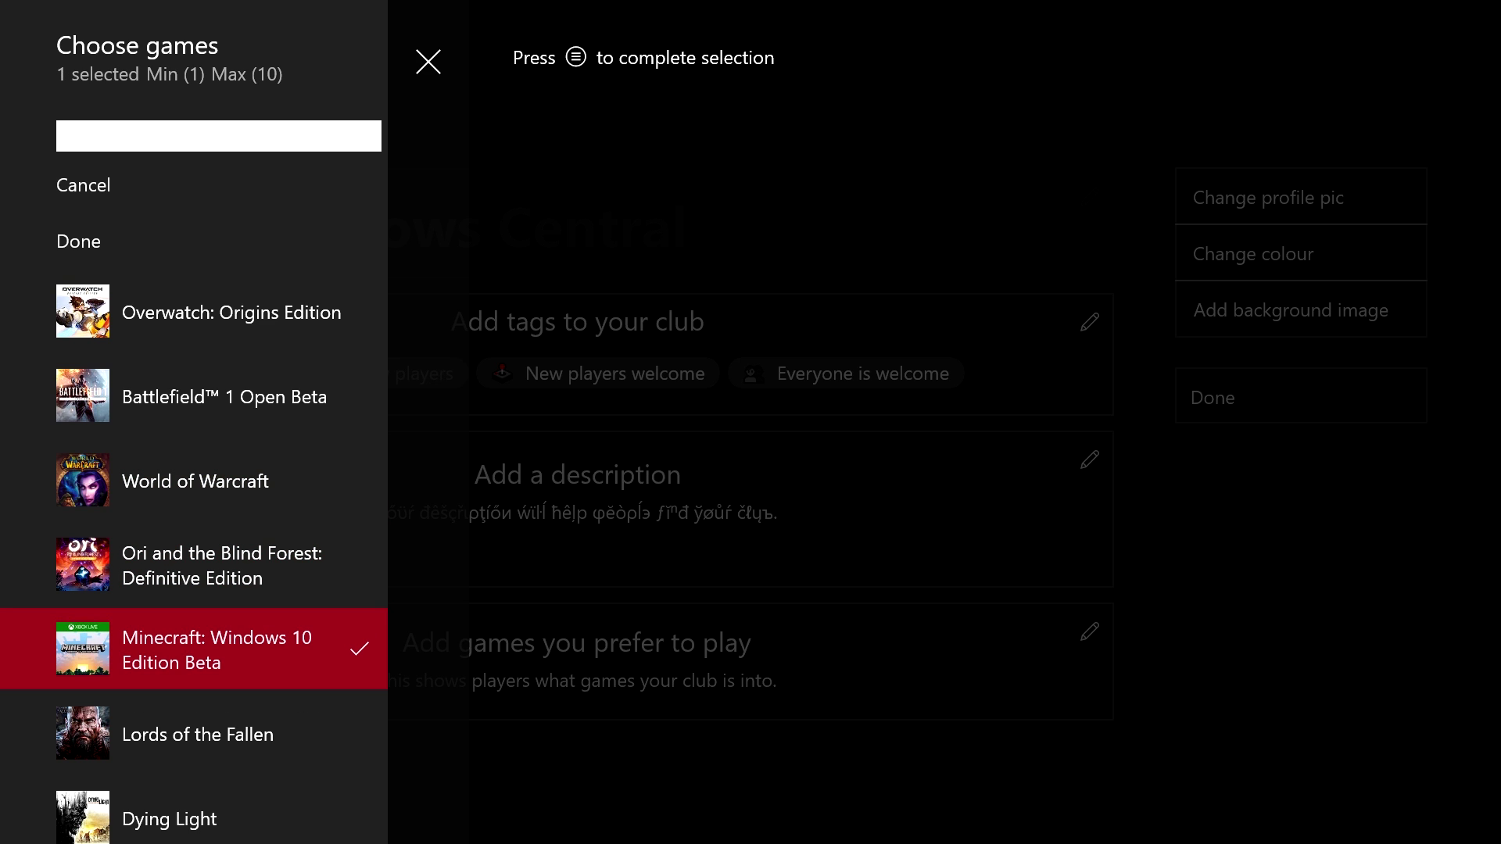
Step: Browse the remaining titles in the preferred games list and return to the customisation page without confirming a selection
{"action": "key", "text": "Up"}
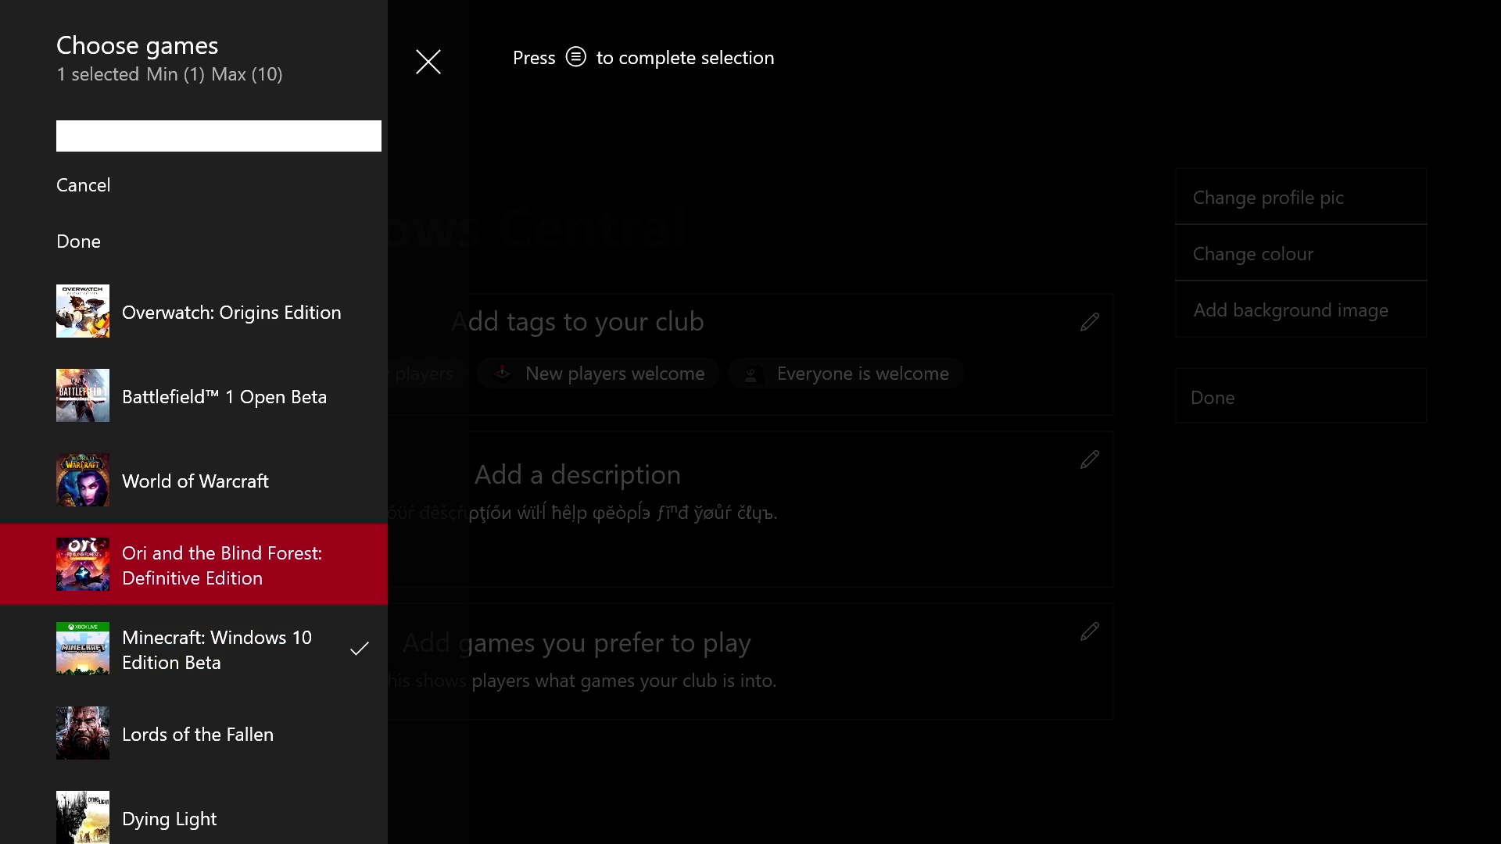
{"action": "key", "text": "Up"}
{"action": "key", "text": "Up"}
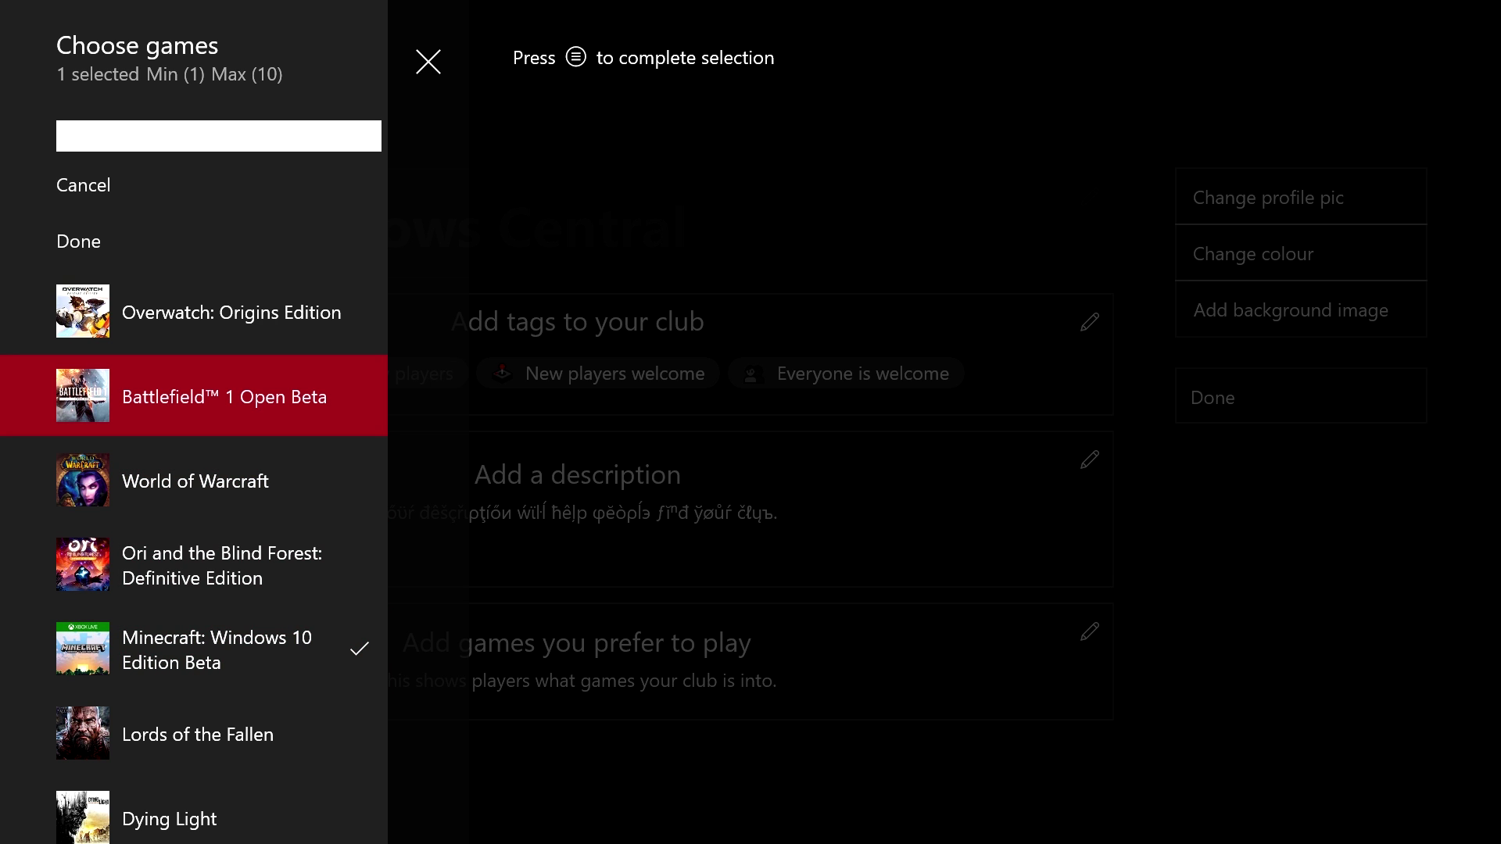
{"action": "key", "text": "Down"}
{"action": "key", "text": "Down"}
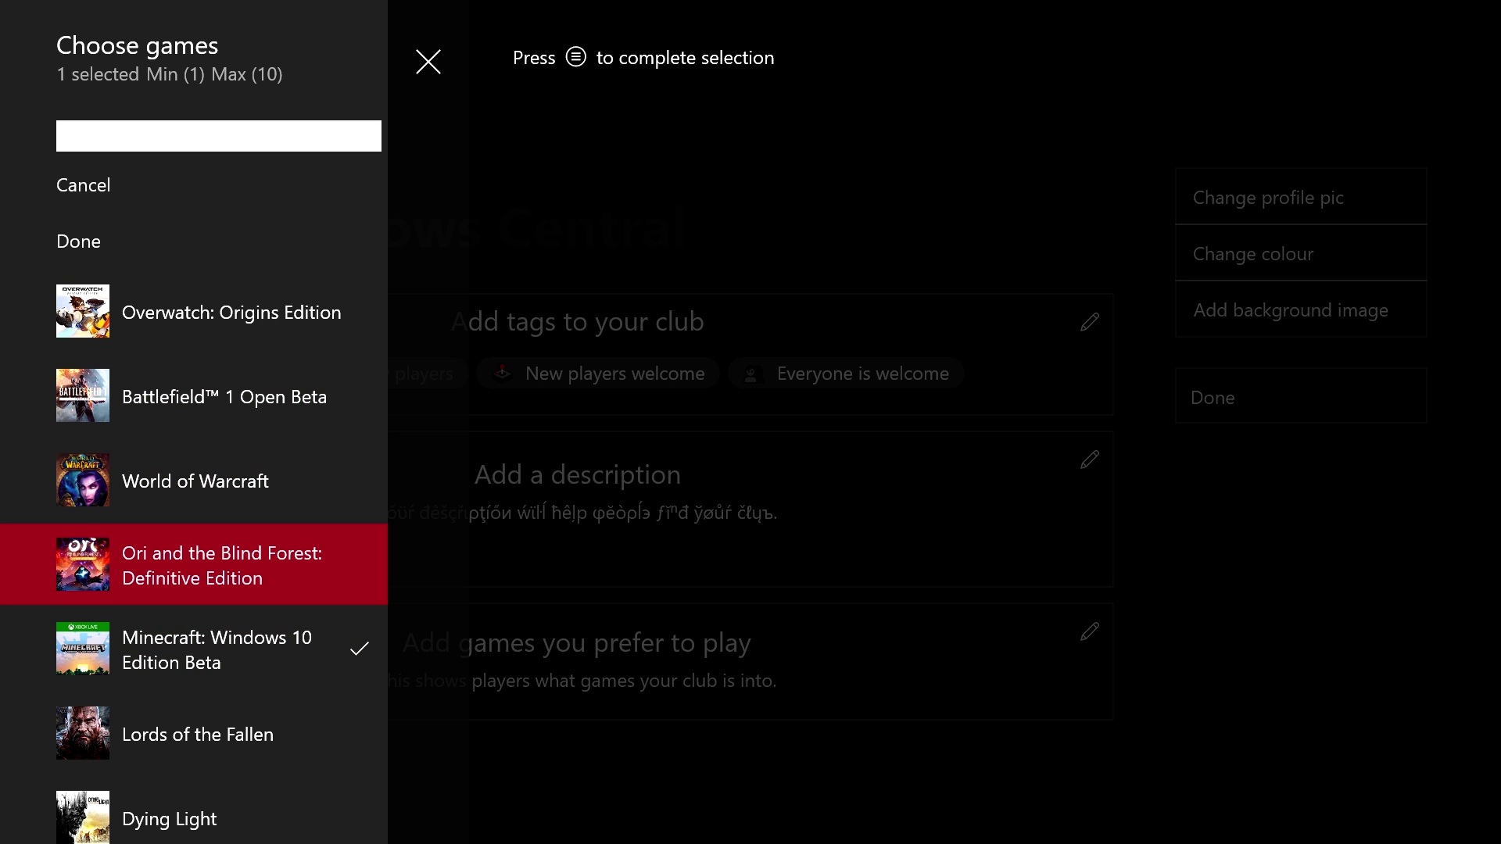
{"action": "key", "text": "Down"}
{"action": "key", "text": "Down"}
{"action": "key", "text": "Down"}
{"action": "key", "text": "Down"}
{"action": "key", "text": "Down"}
{"action": "key", "text": "Down"}
{"action": "key", "text": "Down"}
{"action": "key", "text": "Down"}
{"action": "key", "text": "Down"}
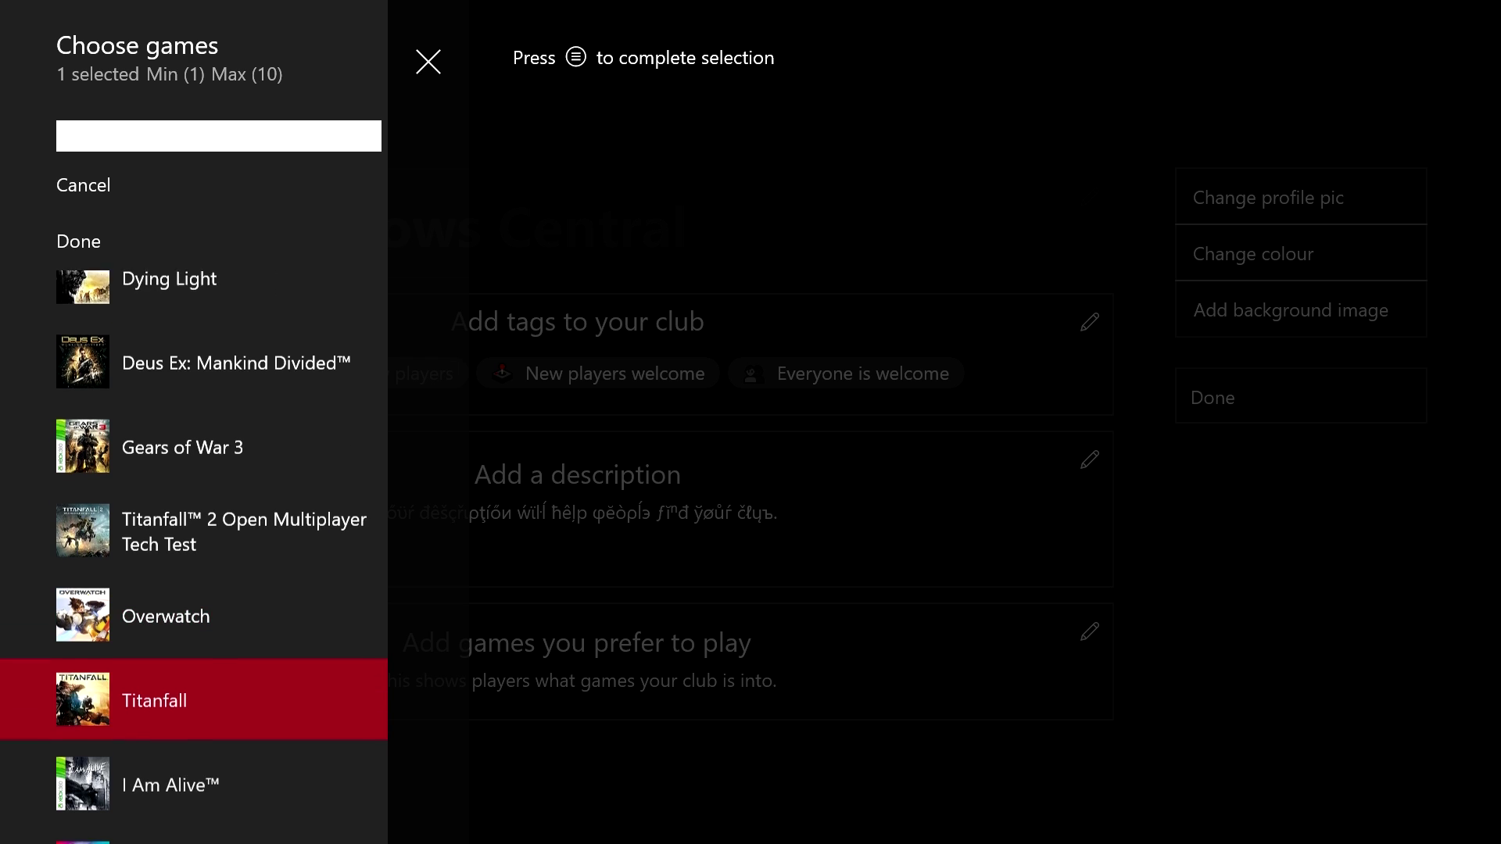
{"action": "key", "text": "Down"}
{"action": "key", "text": "Down"}
{"action": "key", "text": "Down"}
{"action": "key", "text": "Down"}
{"action": "key", "text": "Down"}
{"action": "key", "text": "Down"}
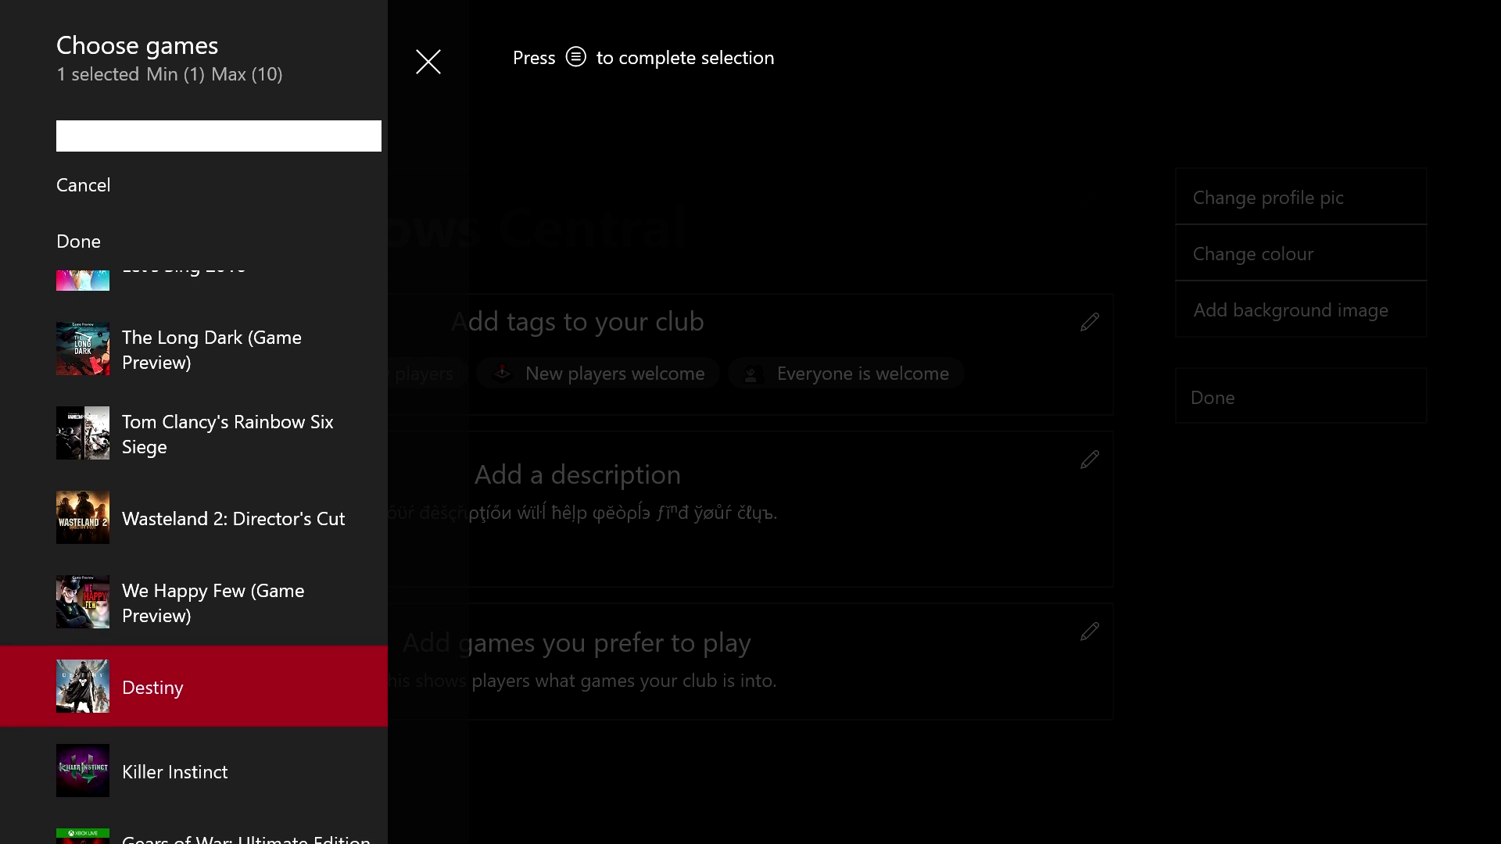
{"action": "key", "text": "Escape"}
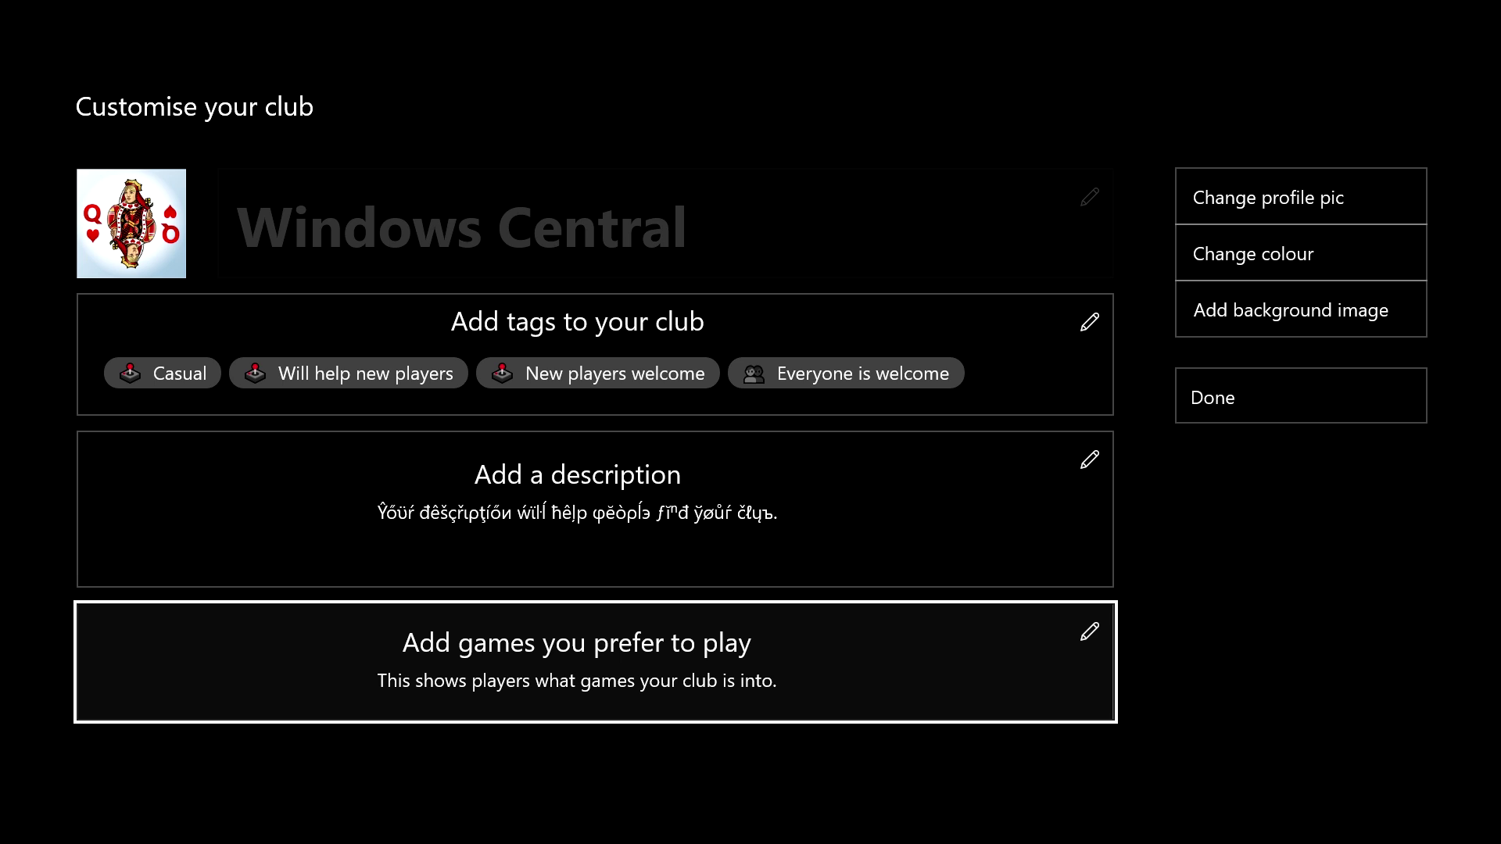
Step: Reopen the preferred games selection, choose Minecraft: Windows 10 Edition Beta and confirm it for the club
{"action": "key", "text": "Return"}
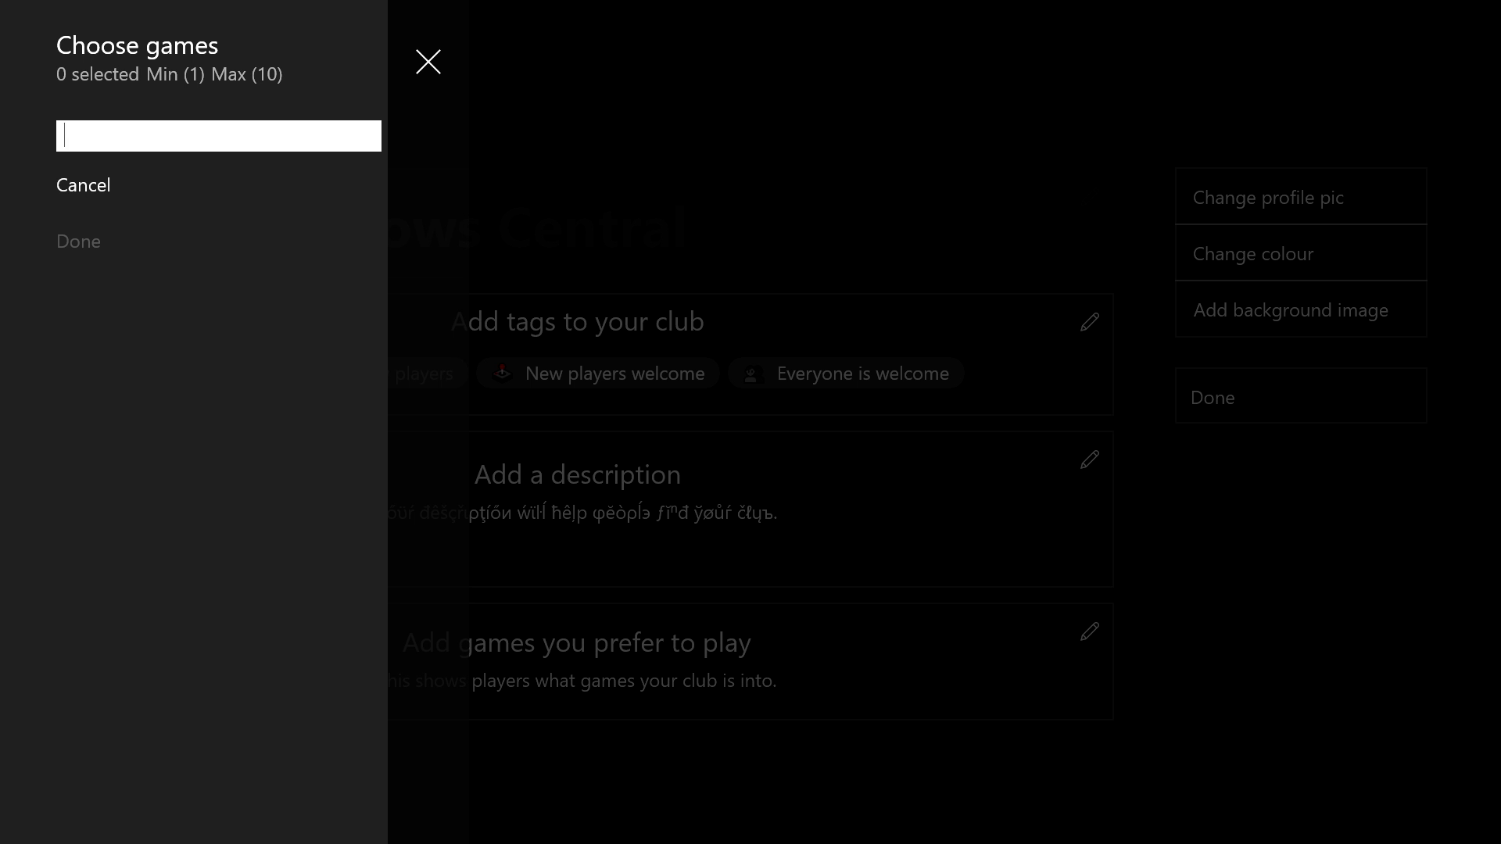
{"action": "key", "text": "Down"}
{"action": "key", "text": "Down"}
{"action": "key", "text": "Down"}
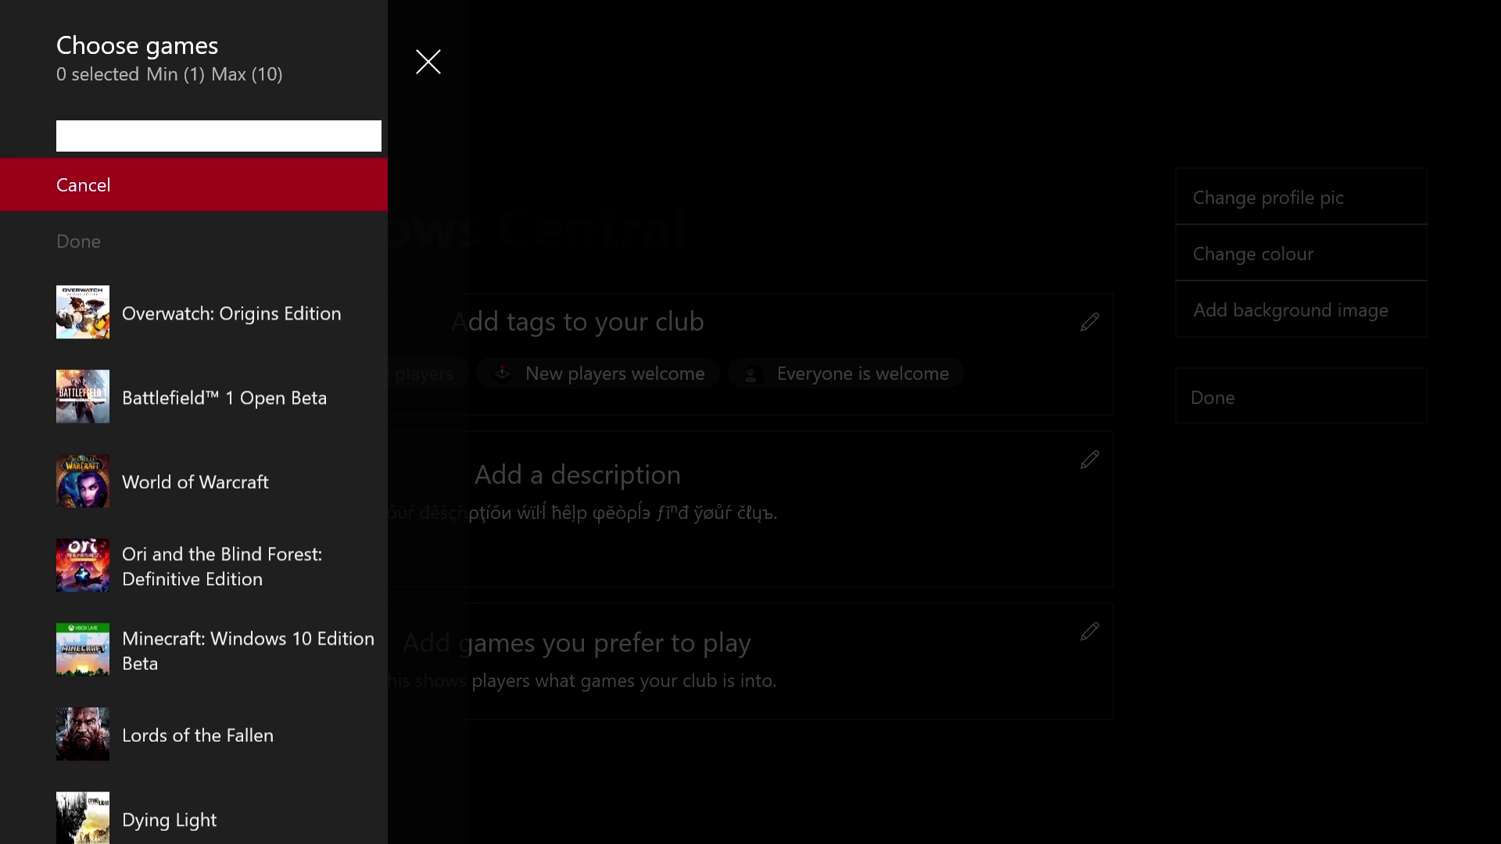
{"action": "key", "text": "Down"}
{"action": "key", "text": "Down"}
{"action": "key", "text": "Down"}
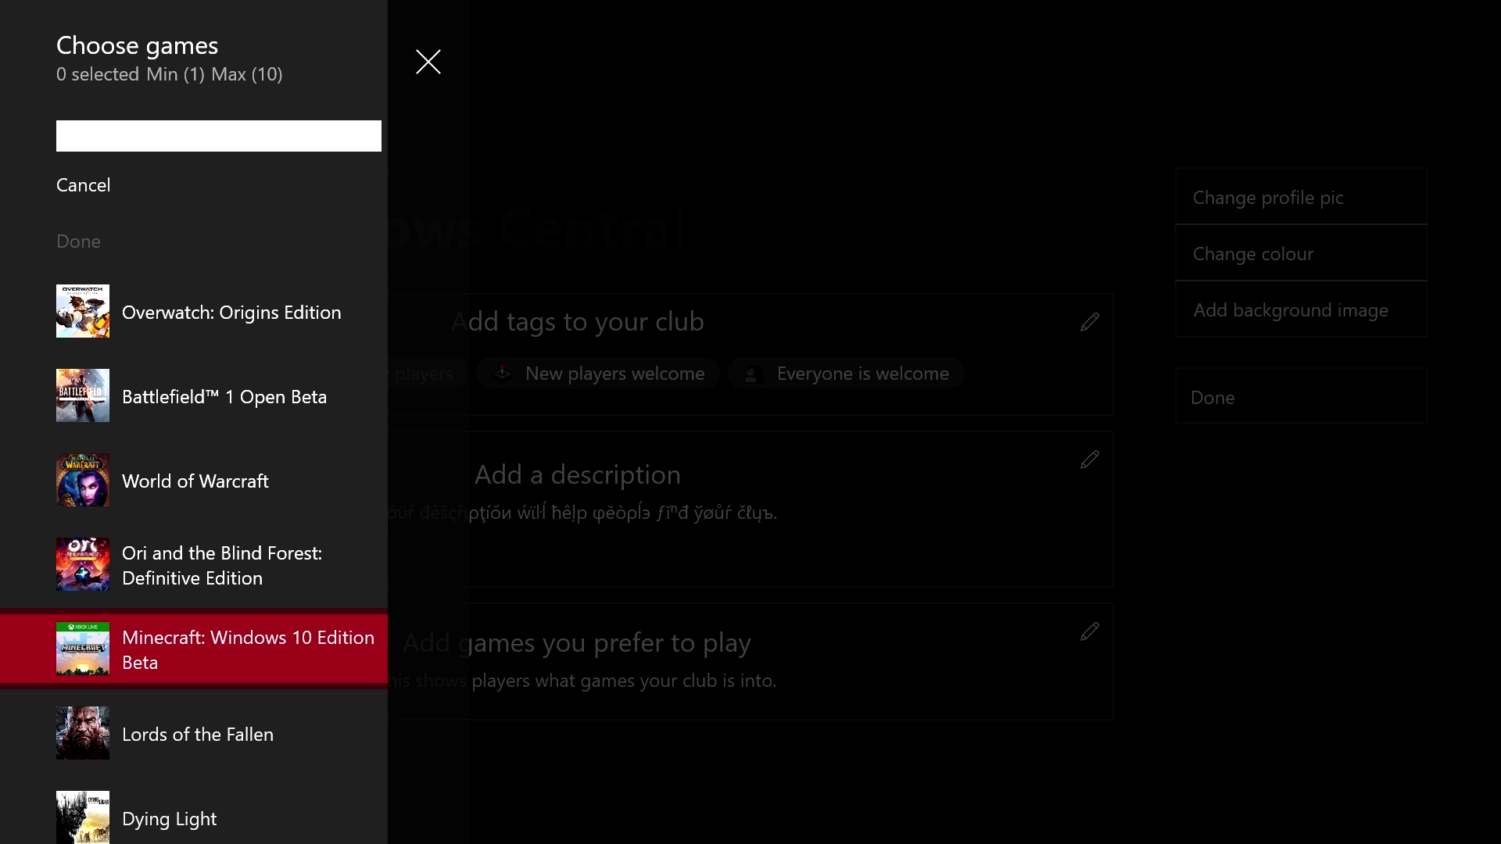
{"action": "key", "text": "Return"}
{"action": "key", "text": "Up"}
{"action": "key", "text": "Up"}
{"action": "key", "text": "Up"}
{"action": "key", "text": "Up"}
{"action": "key", "text": "Up"}
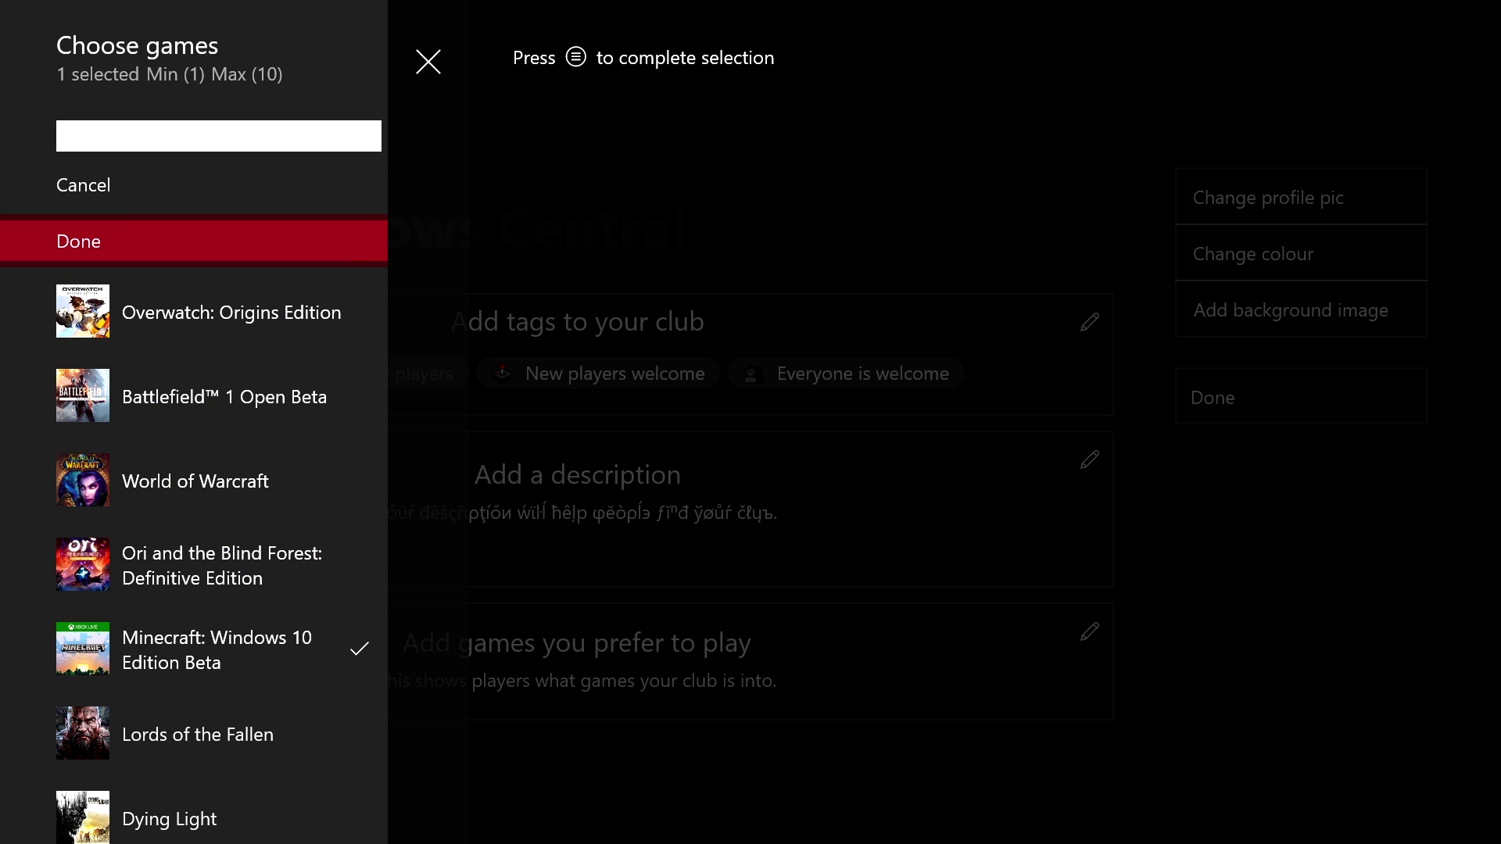
{"action": "key", "text": "Return"}
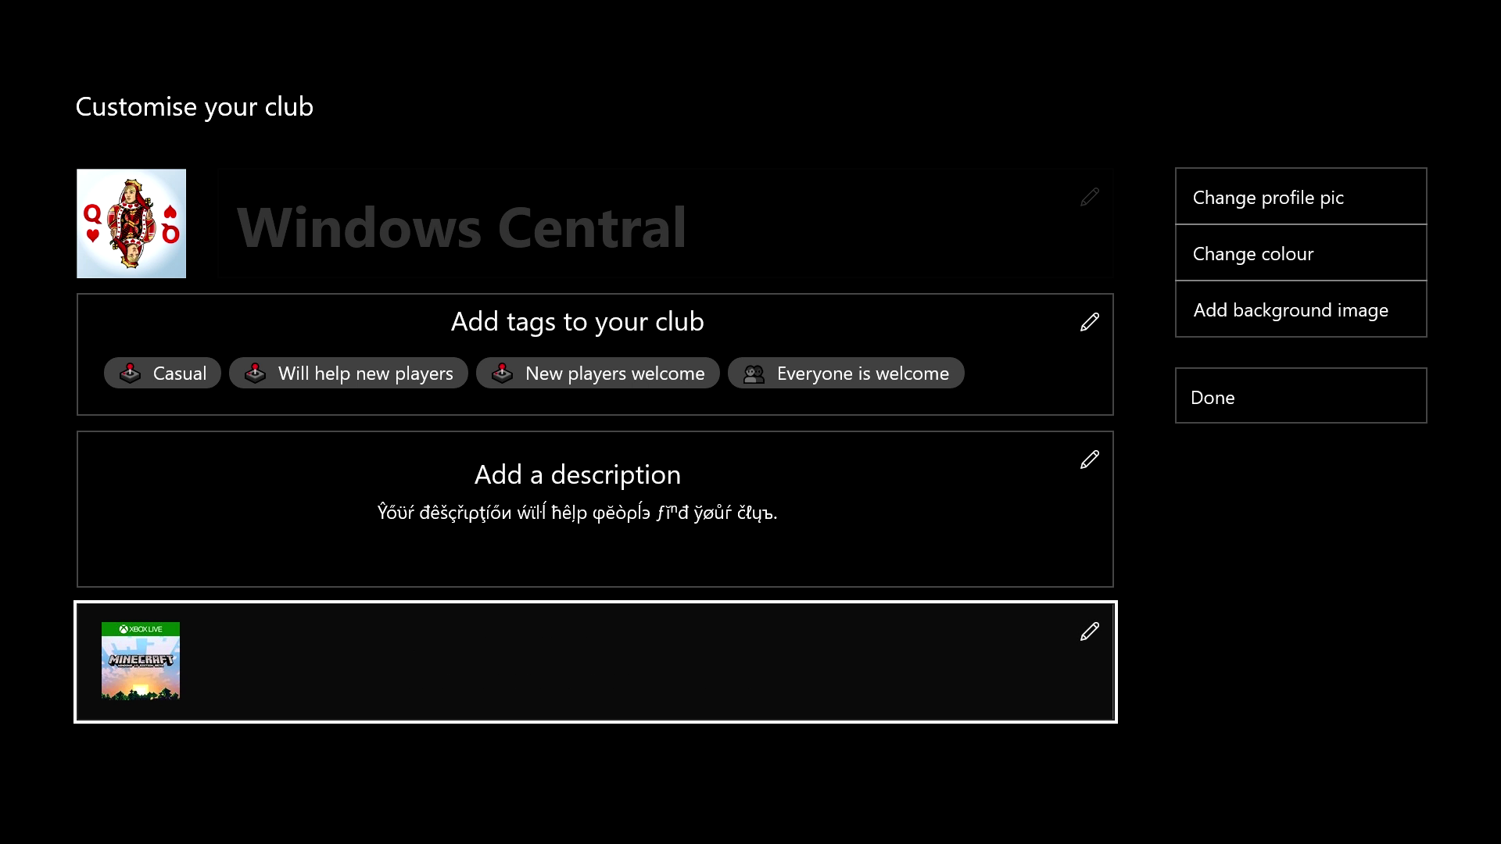
{"action": "key", "text": "Up"}
{"action": "key", "text": "Down"}
{"action": "key", "text": "Up"}
{"action": "key", "text": "Right"}
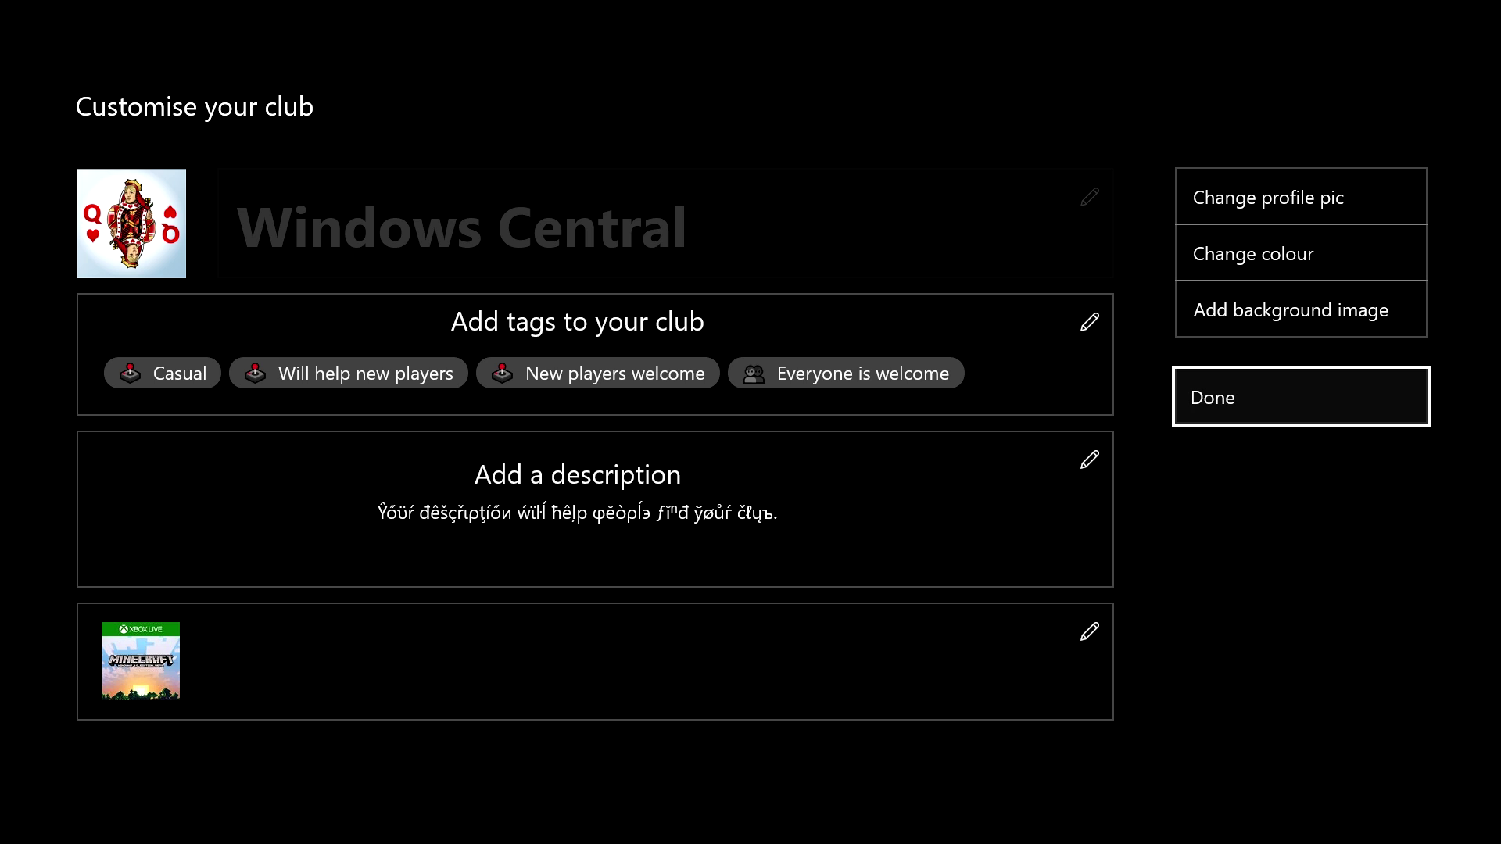
{"action": "key", "text": "Left"}
{"action": "key", "text": "Down"}
{"action": "key", "text": "Up"}
Step: Change the club's profile picture to the red and purple robot on the pink background
{"action": "key", "text": "Right"}
{"action": "key", "text": "Up"}
{"action": "key", "text": "Up"}
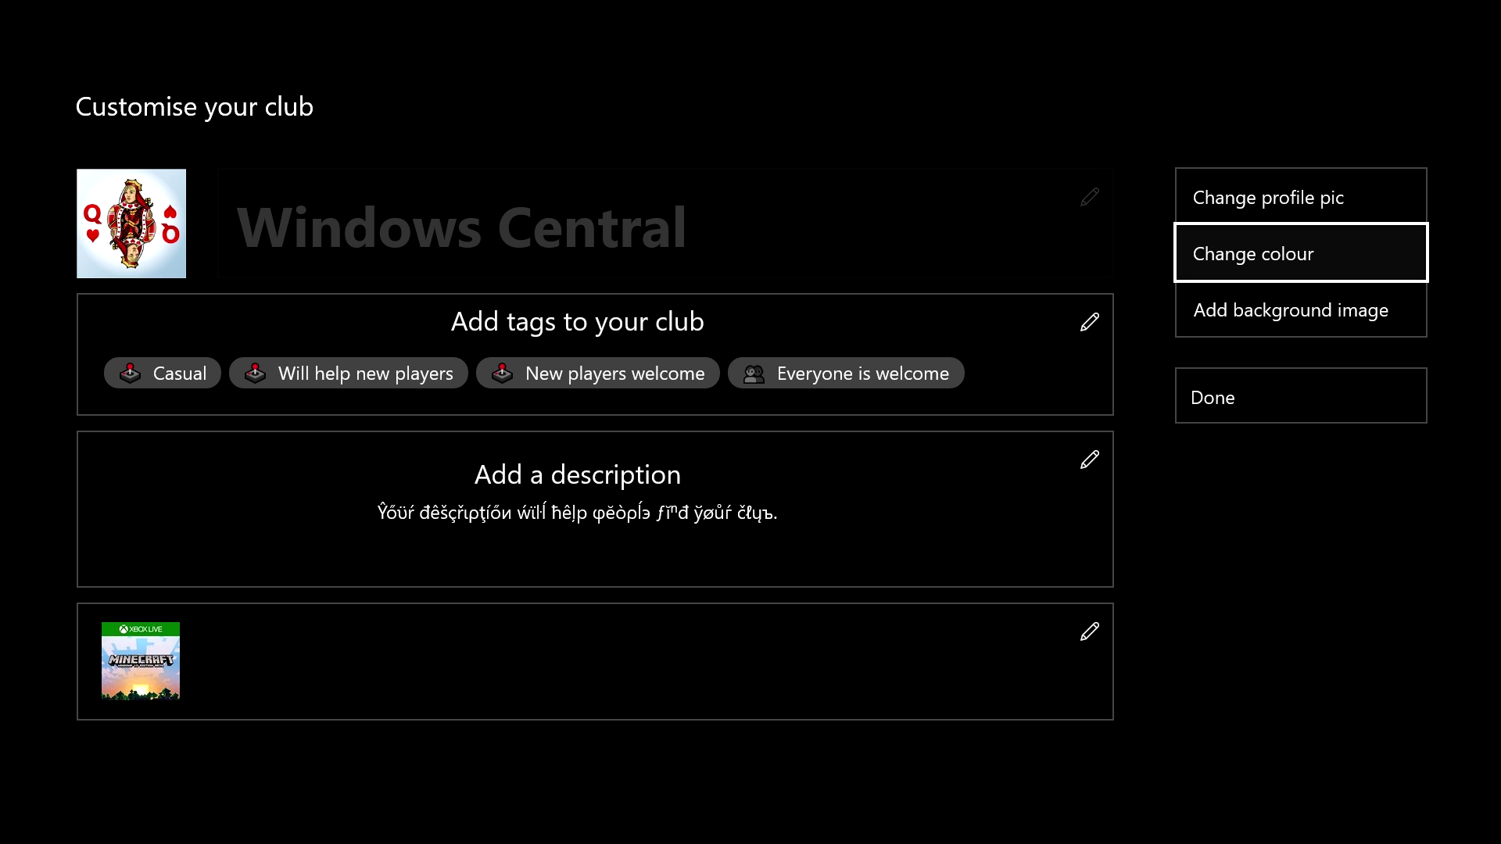
{"action": "key", "text": "Up"}
{"action": "key", "text": "Return"}
{"action": "key", "text": "Down"}
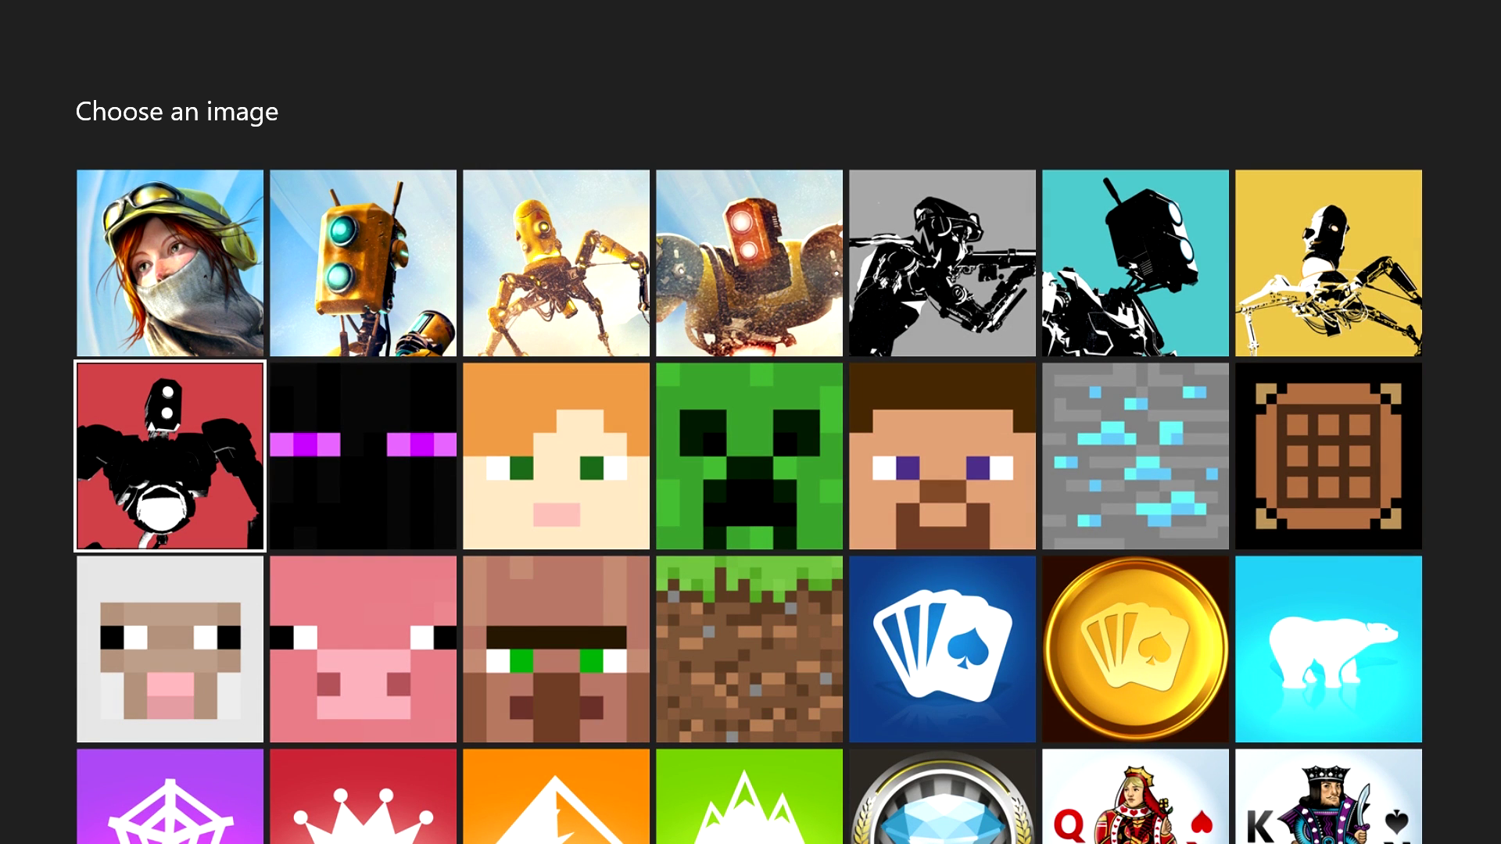
{"action": "key", "text": "Down"}
{"action": "key", "text": "Right"}
{"action": "key", "text": "Right"}
{"action": "key", "text": "Right"}
{"action": "key", "text": "Down"}
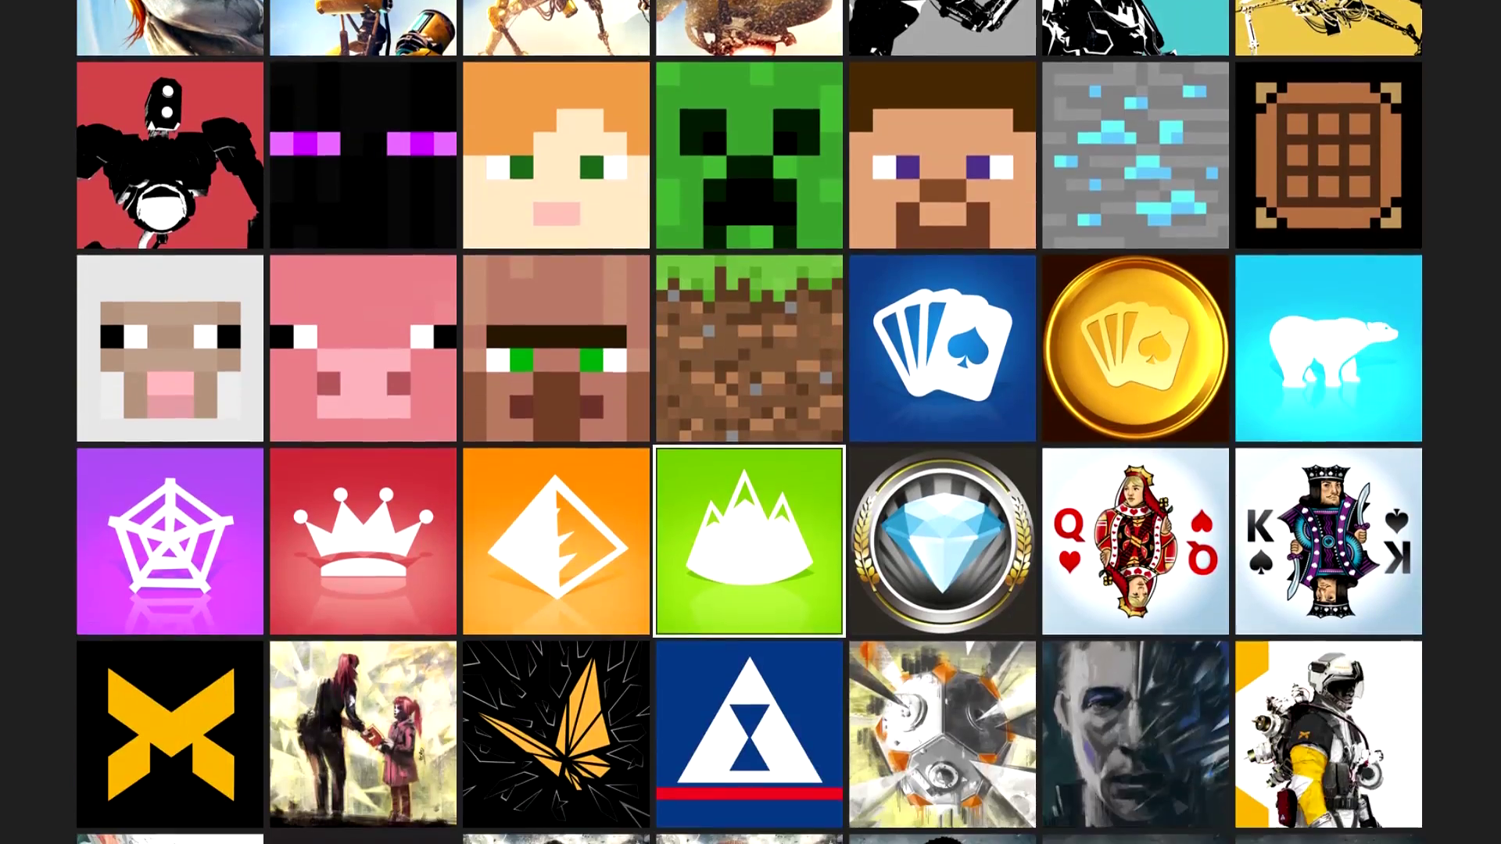
{"action": "key", "text": "Down"}
{"action": "key", "text": "Down"}
{"action": "key", "text": "Down"}
{"action": "key", "text": "Down"}
{"action": "key", "text": "Down"}
{"action": "key", "text": "Down"}
{"action": "key", "text": "Down"}
{"action": "key", "text": "Down"}
{"action": "key", "text": "Left"}
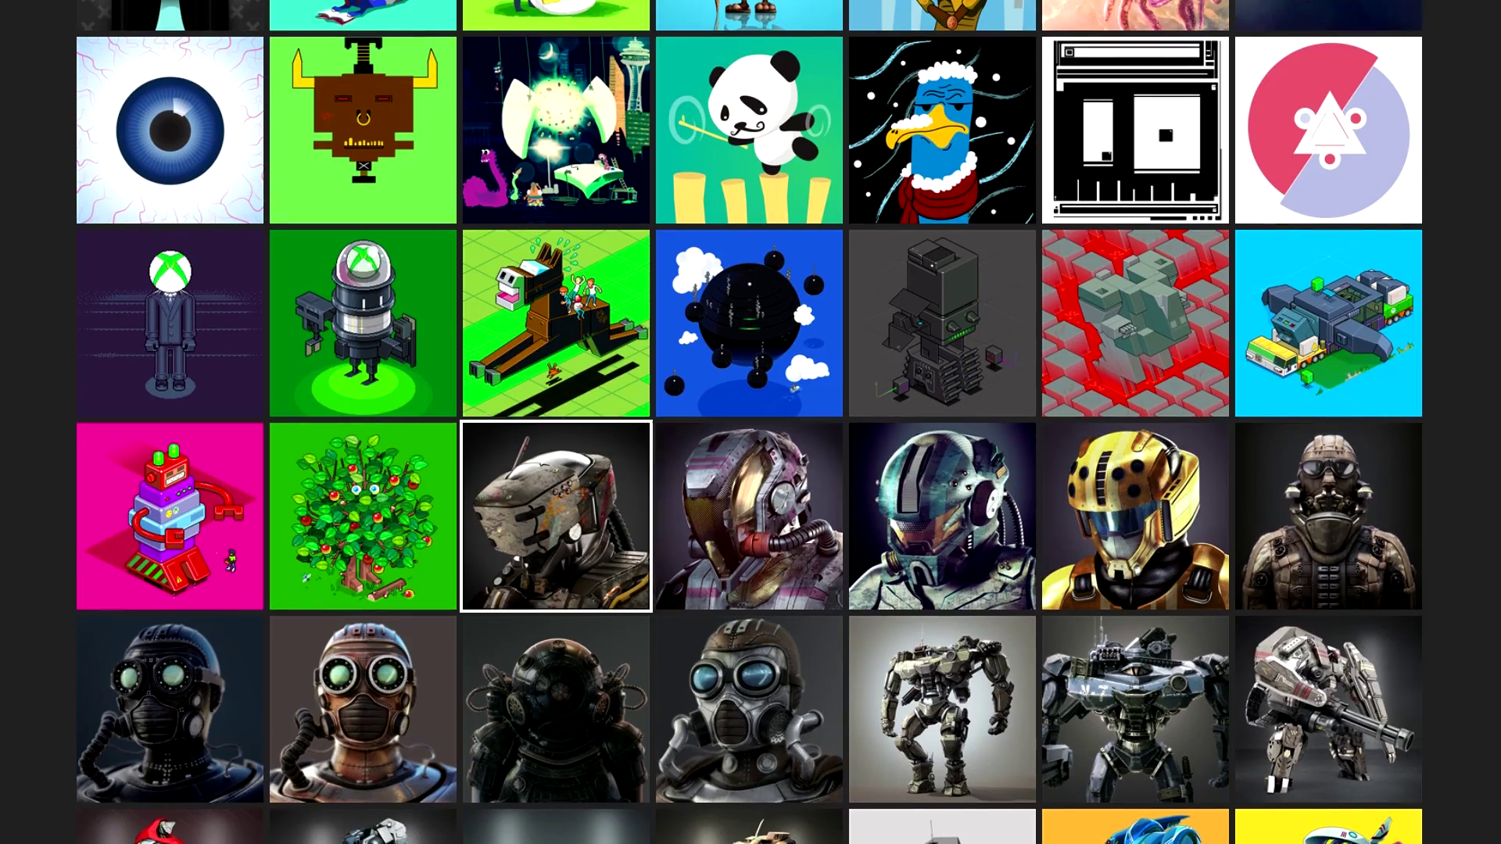
{"action": "key", "text": "Left"}
{"action": "key", "text": "Left"}
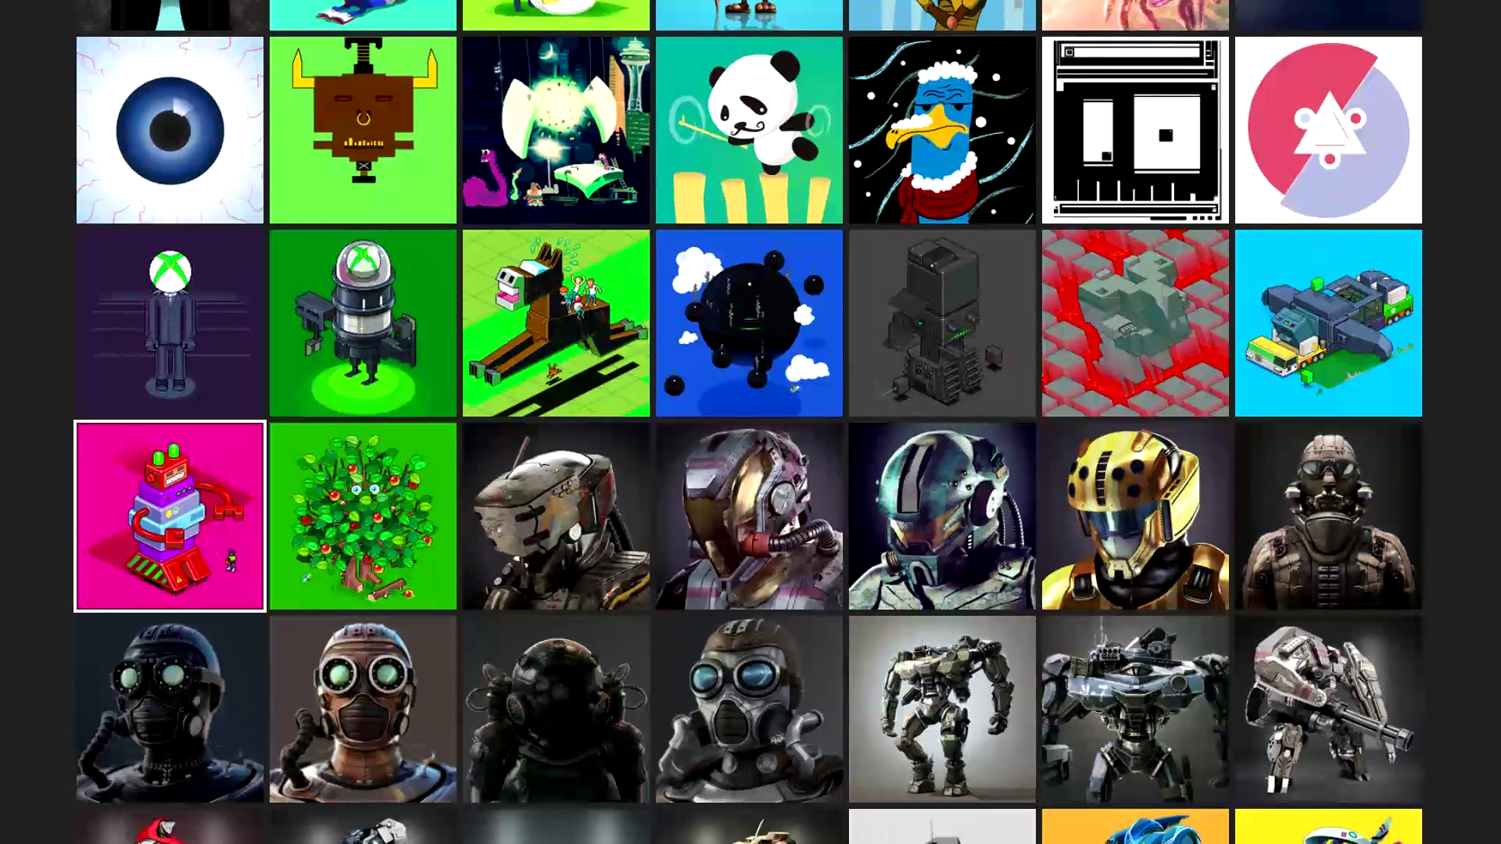
{"action": "key", "text": "Return"}
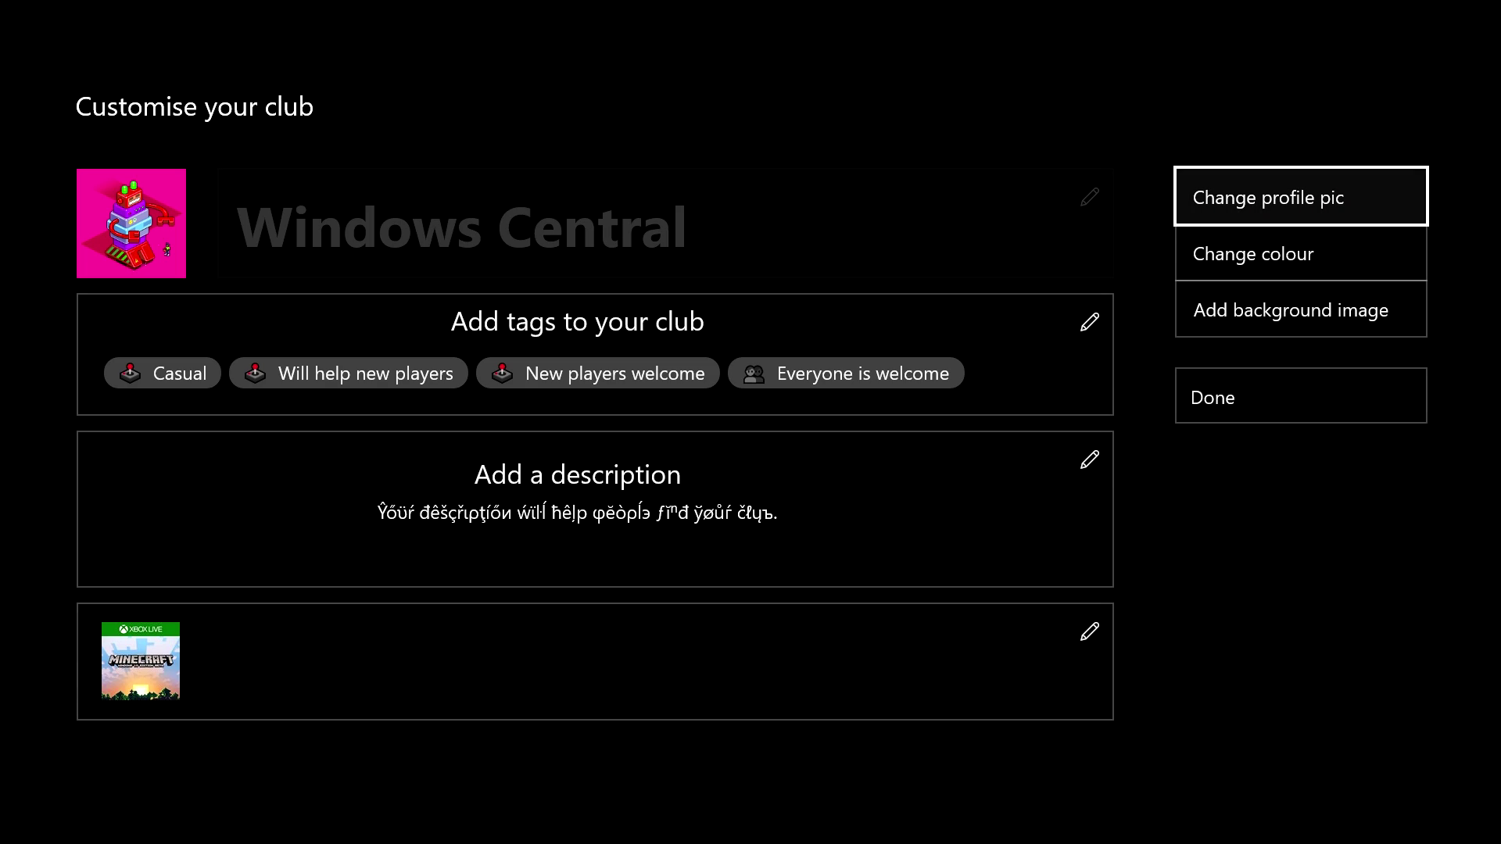
Step: Set the club's colour to magenta and confirm the choice
{"action": "key", "text": "Down"}
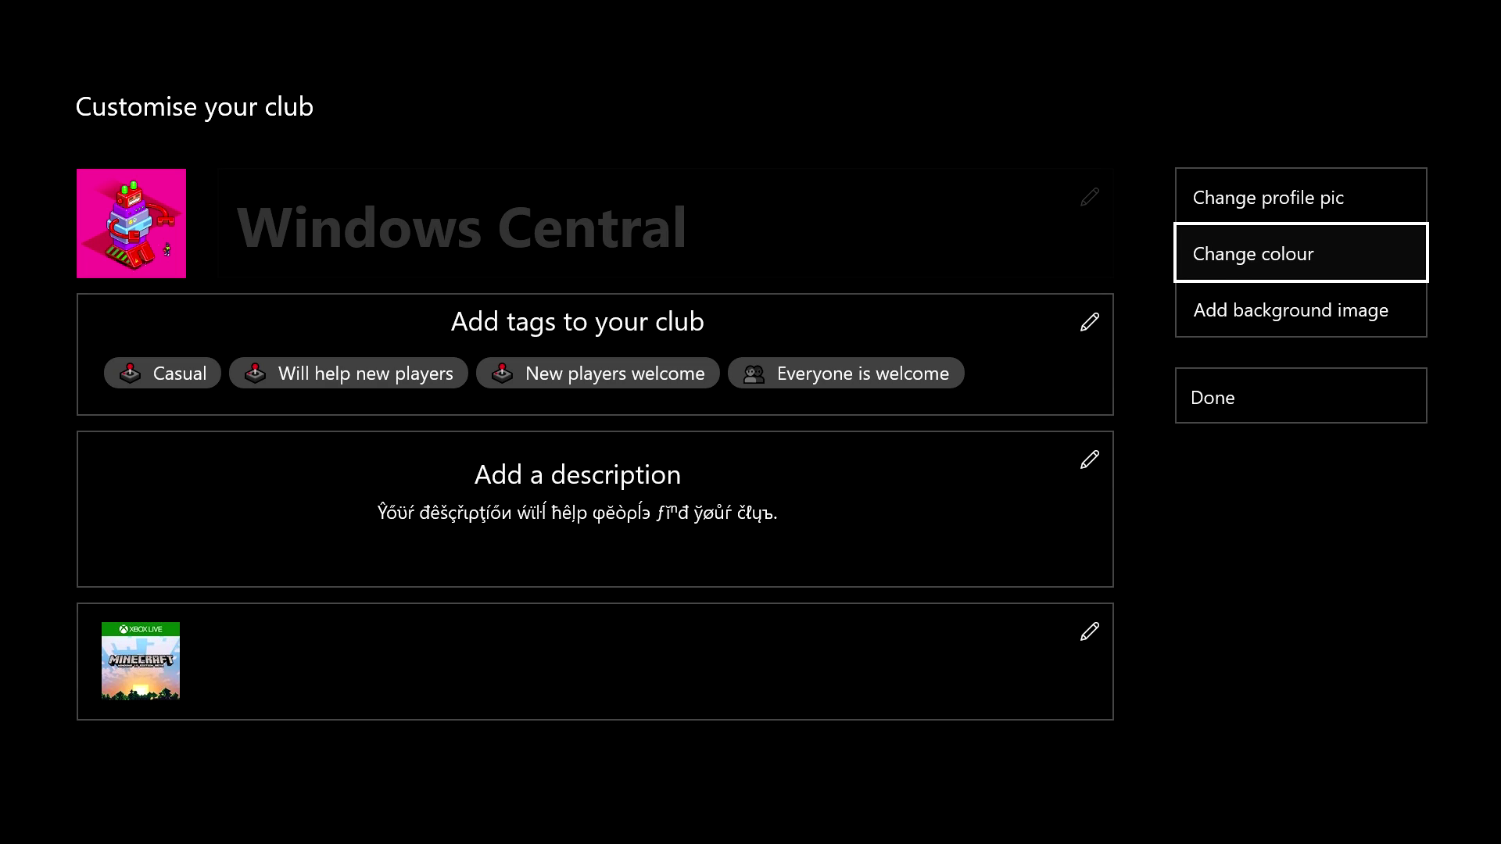
{"action": "key", "text": "Return"}
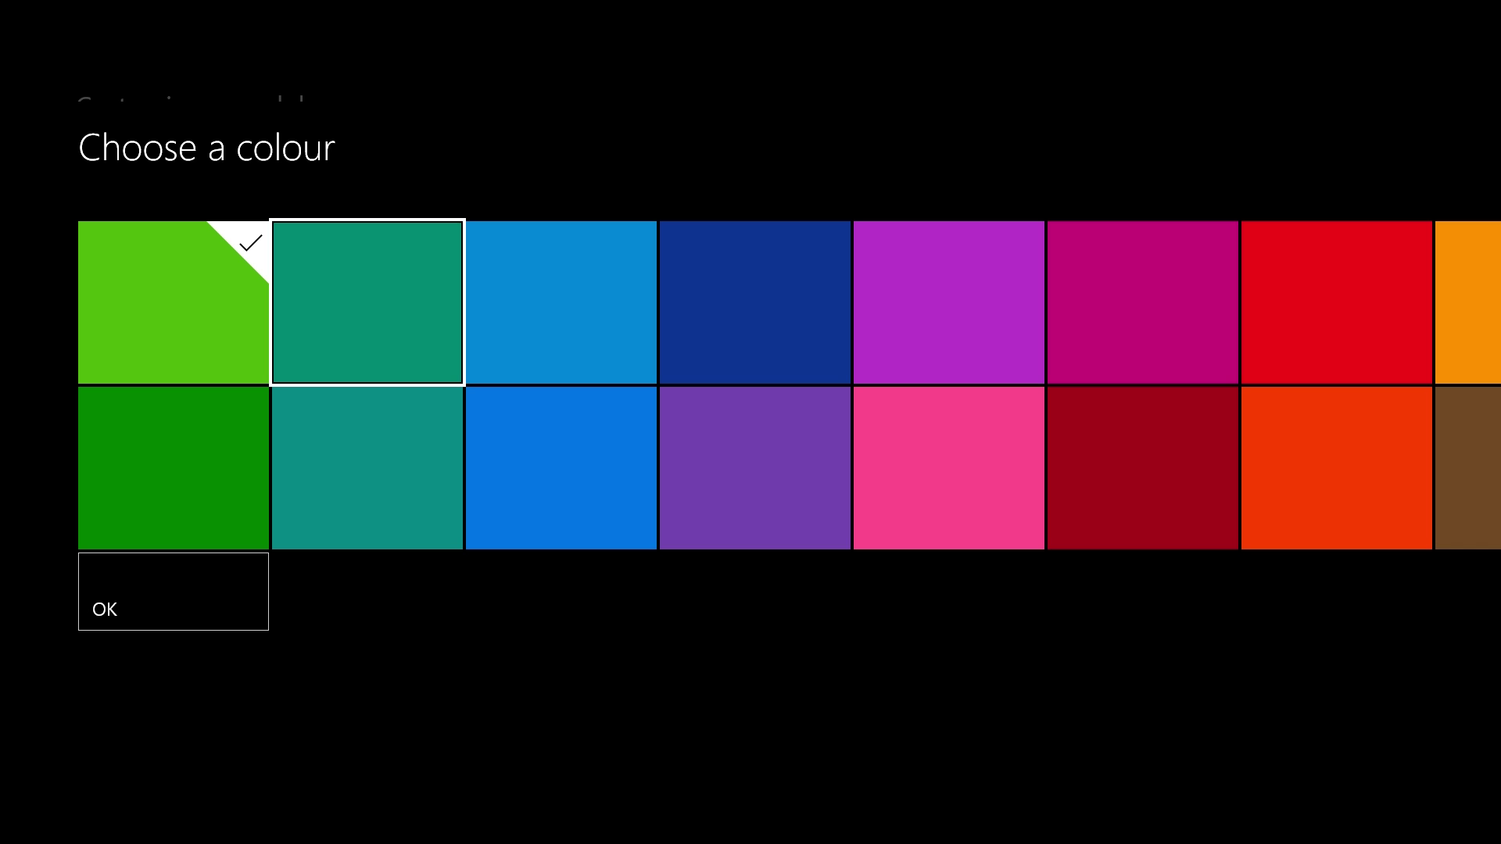
{"action": "key", "text": "Right"}
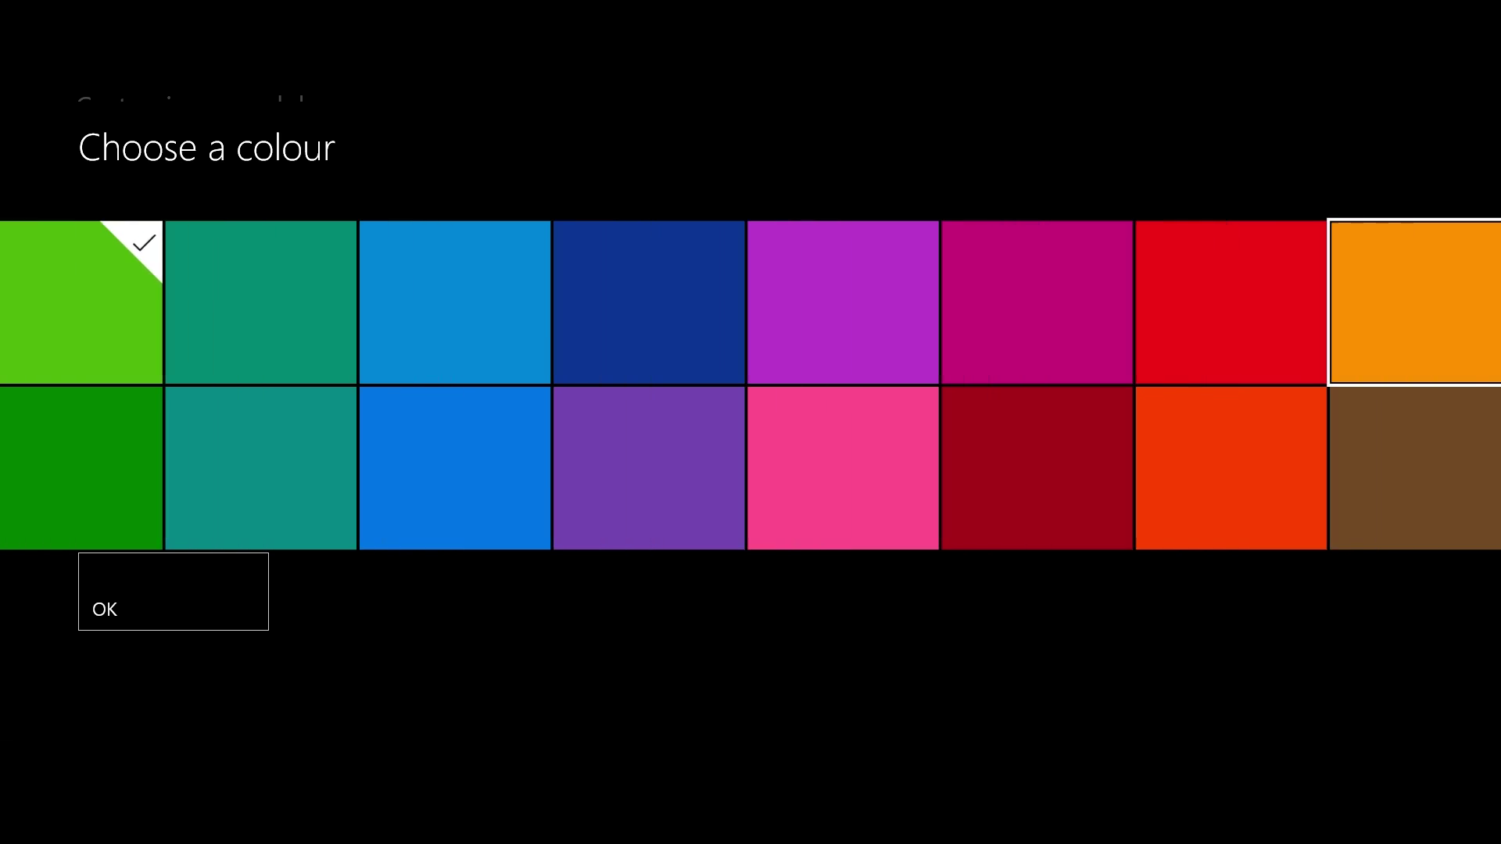
{"action": "key", "text": "Left"}
{"action": "key", "text": "Left"}
{"action": "key", "text": "Return"}
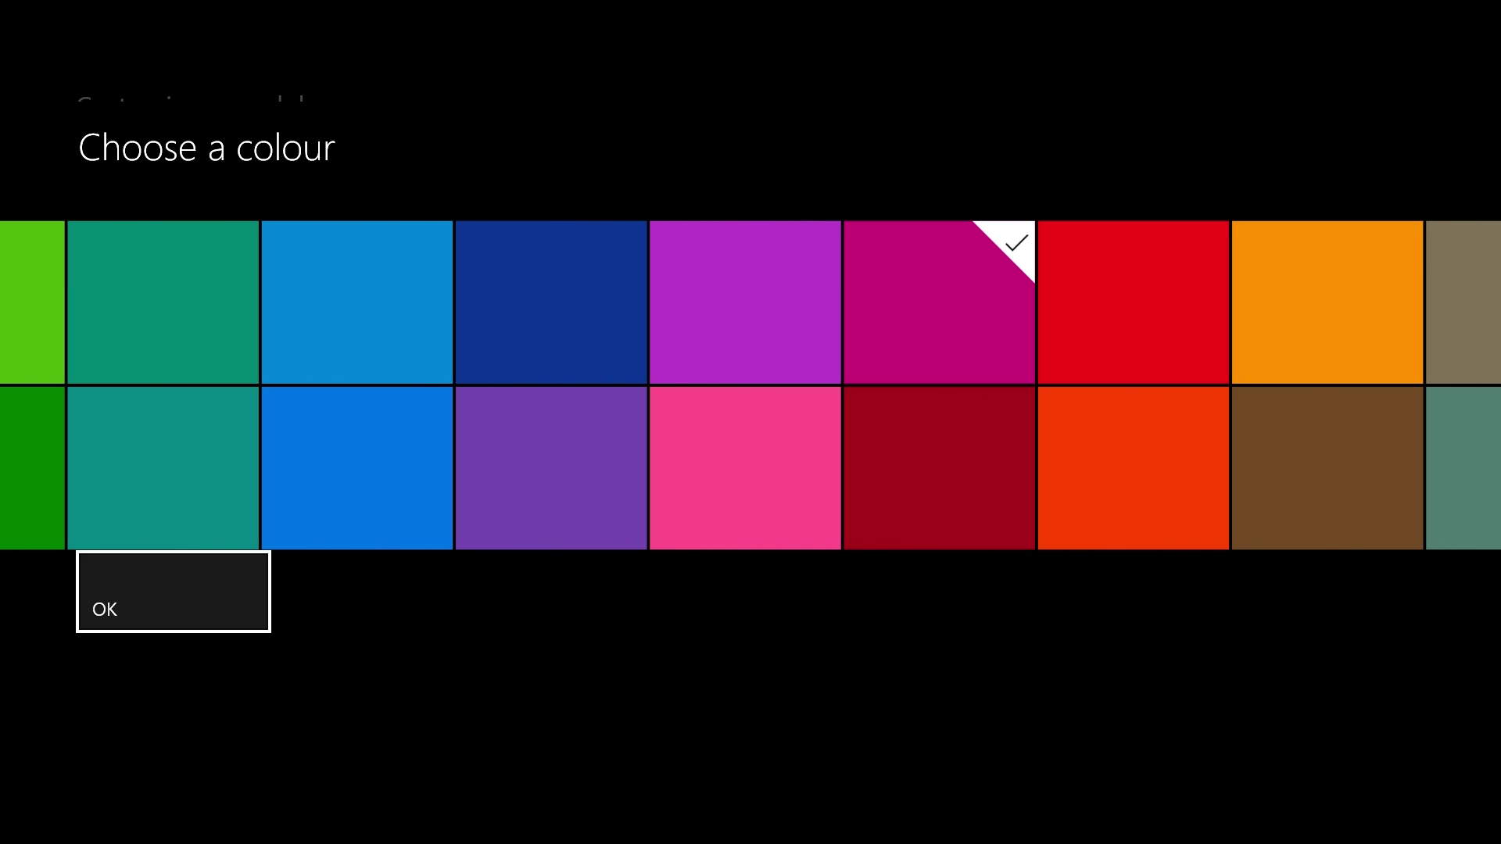
{"action": "key", "text": "Return"}
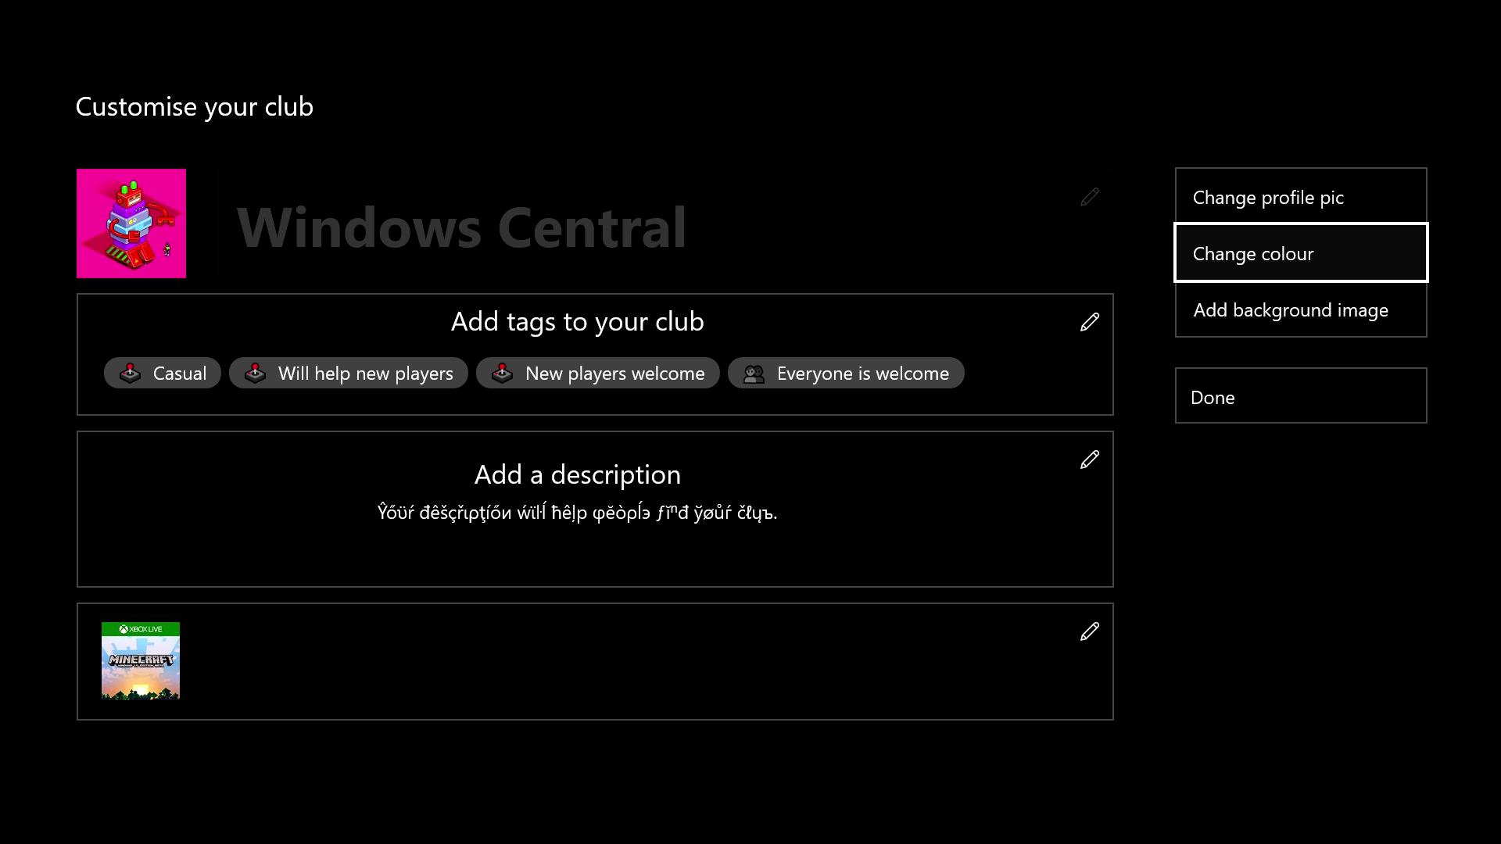
Step: Reopen the club's colour choice, select magenta again and confirm it
{"action": "key", "text": "Down"}
{"action": "key", "text": "Up"}
{"action": "key", "text": "Down"}
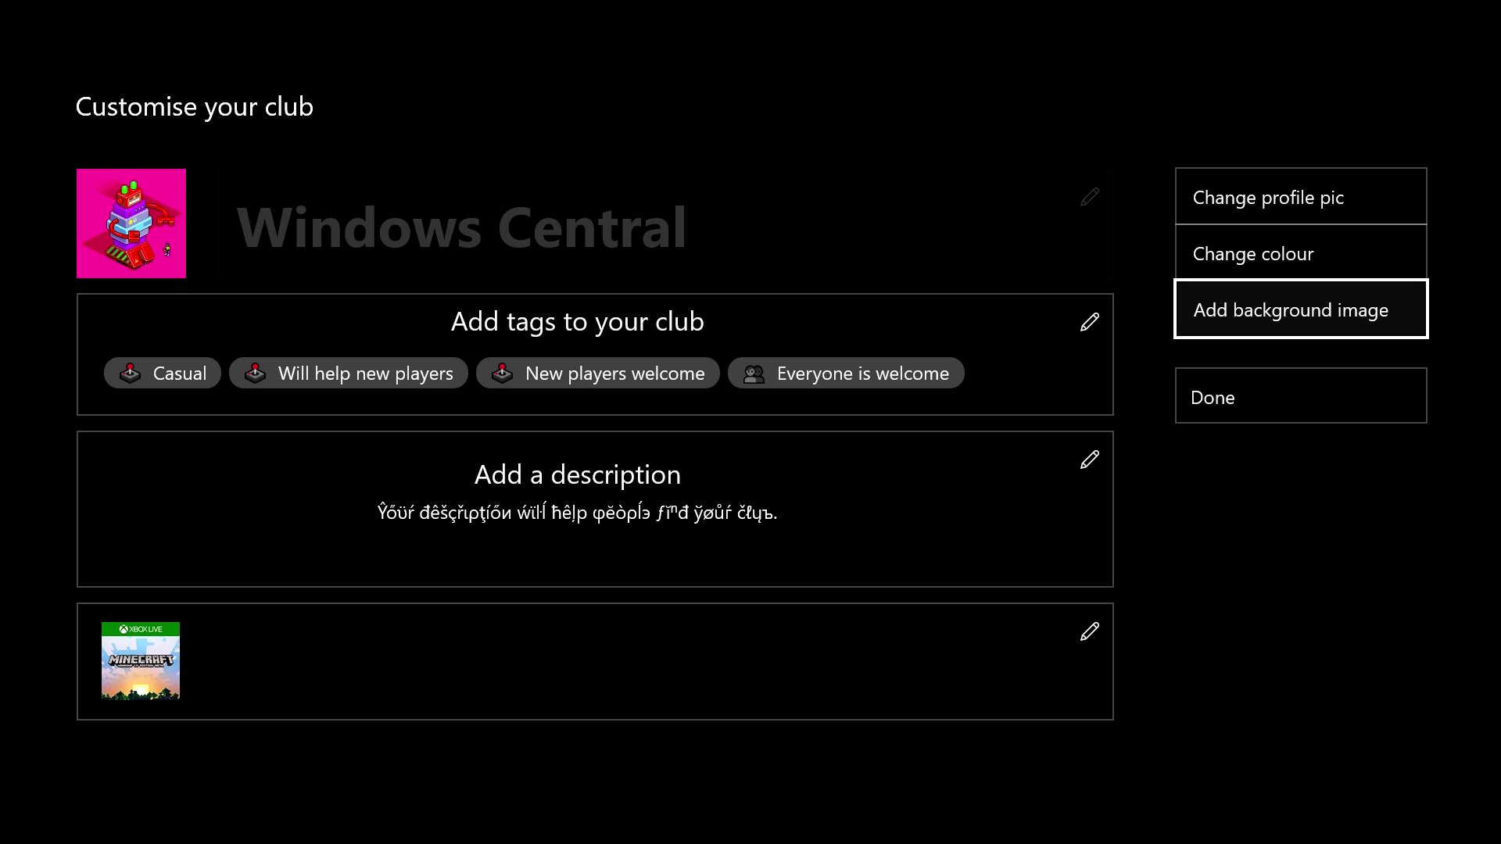
{"action": "key", "text": "Return"}
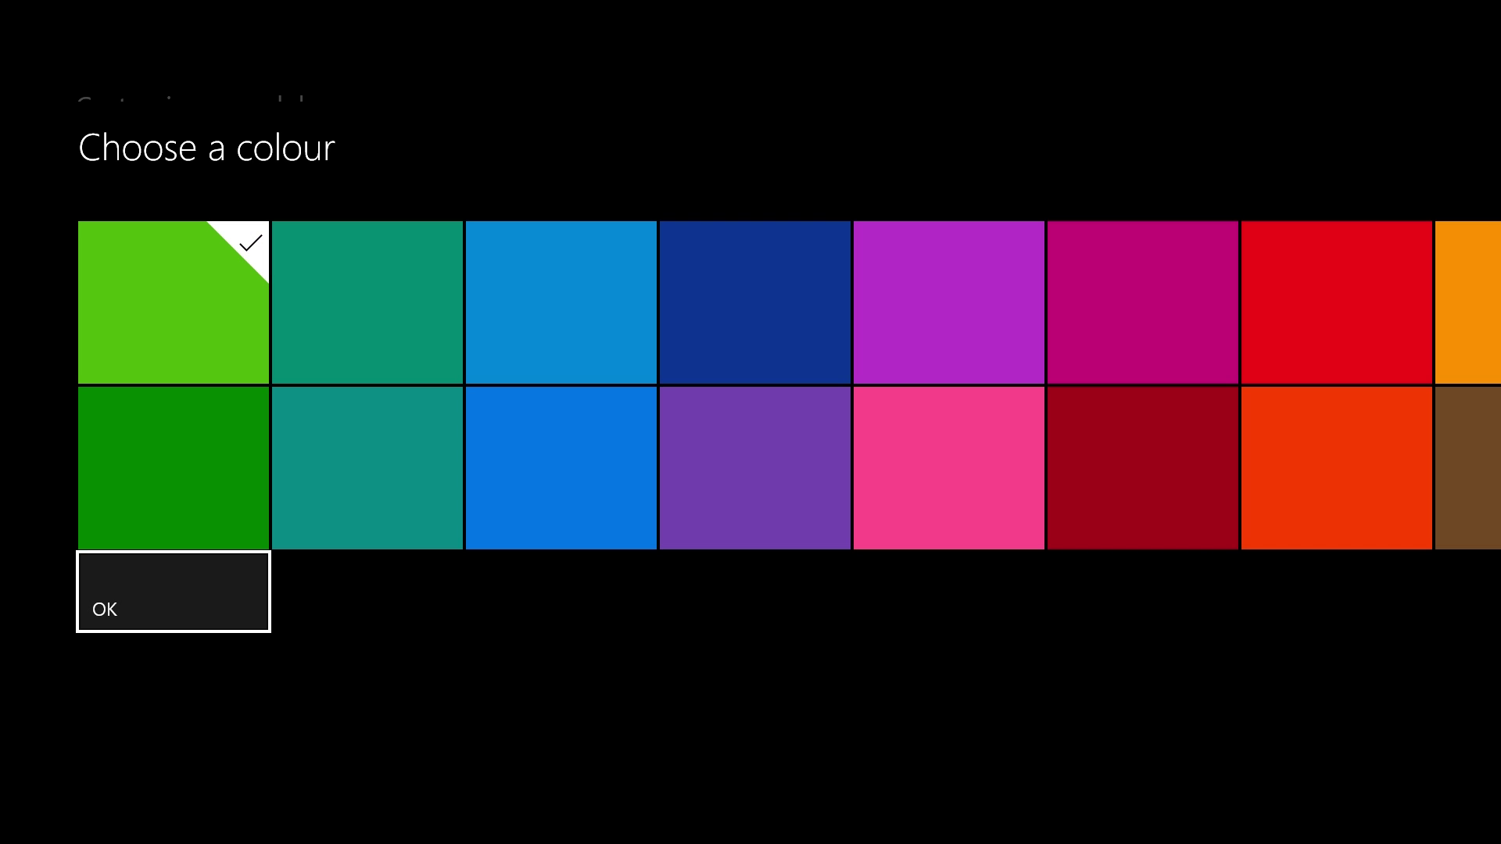
{"action": "key", "text": "Up"}
{"action": "key", "text": "Right"}
{"action": "key", "text": "Right"}
{"action": "key", "text": "Right"}
{"action": "key", "text": "Right"}
{"action": "key", "text": "Right"}
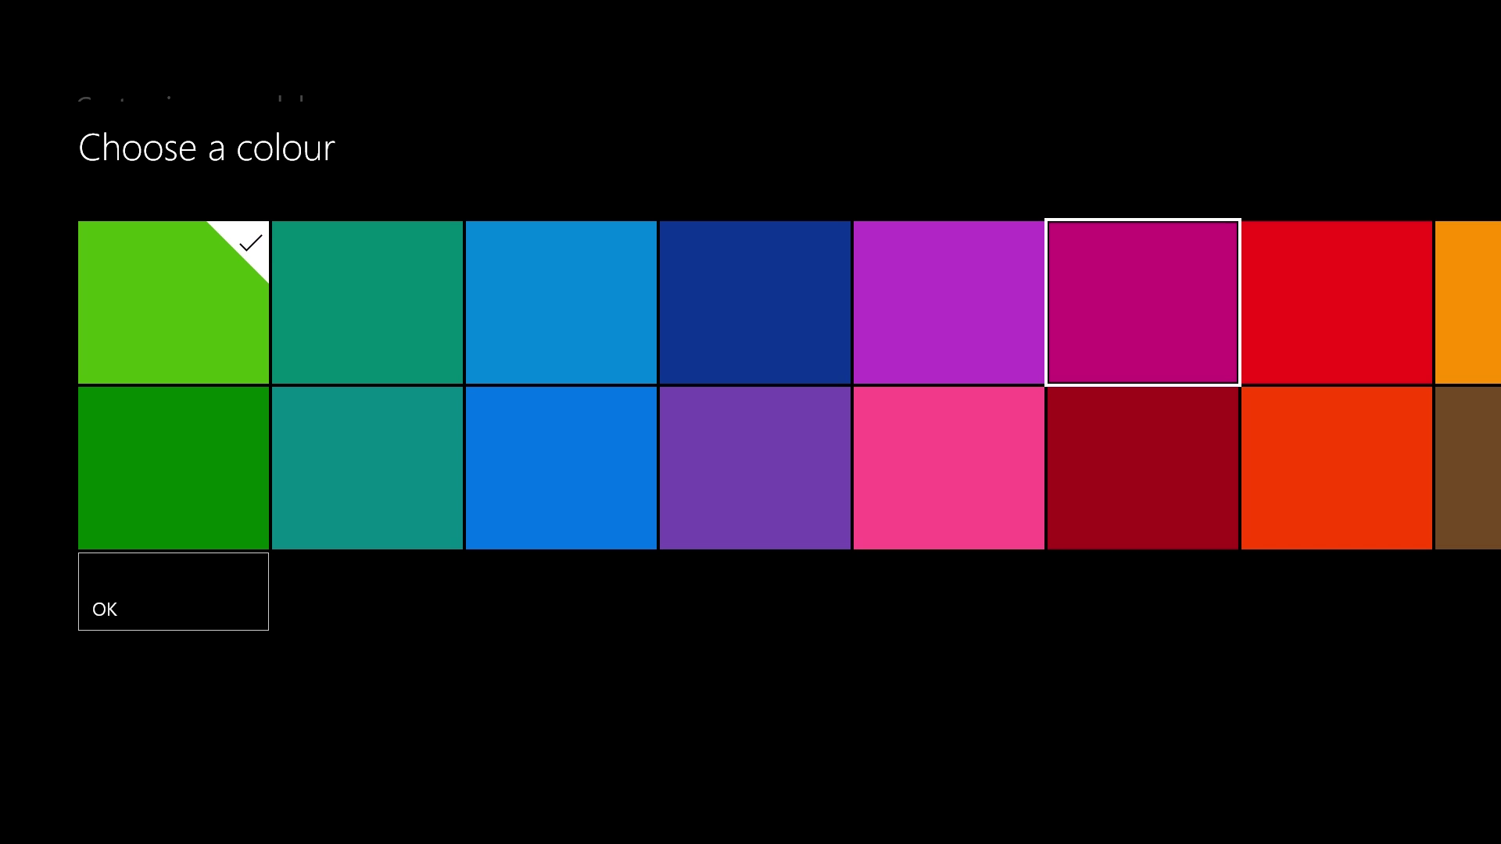
{"action": "key", "text": "Return"}
{"action": "key", "text": "Up"}
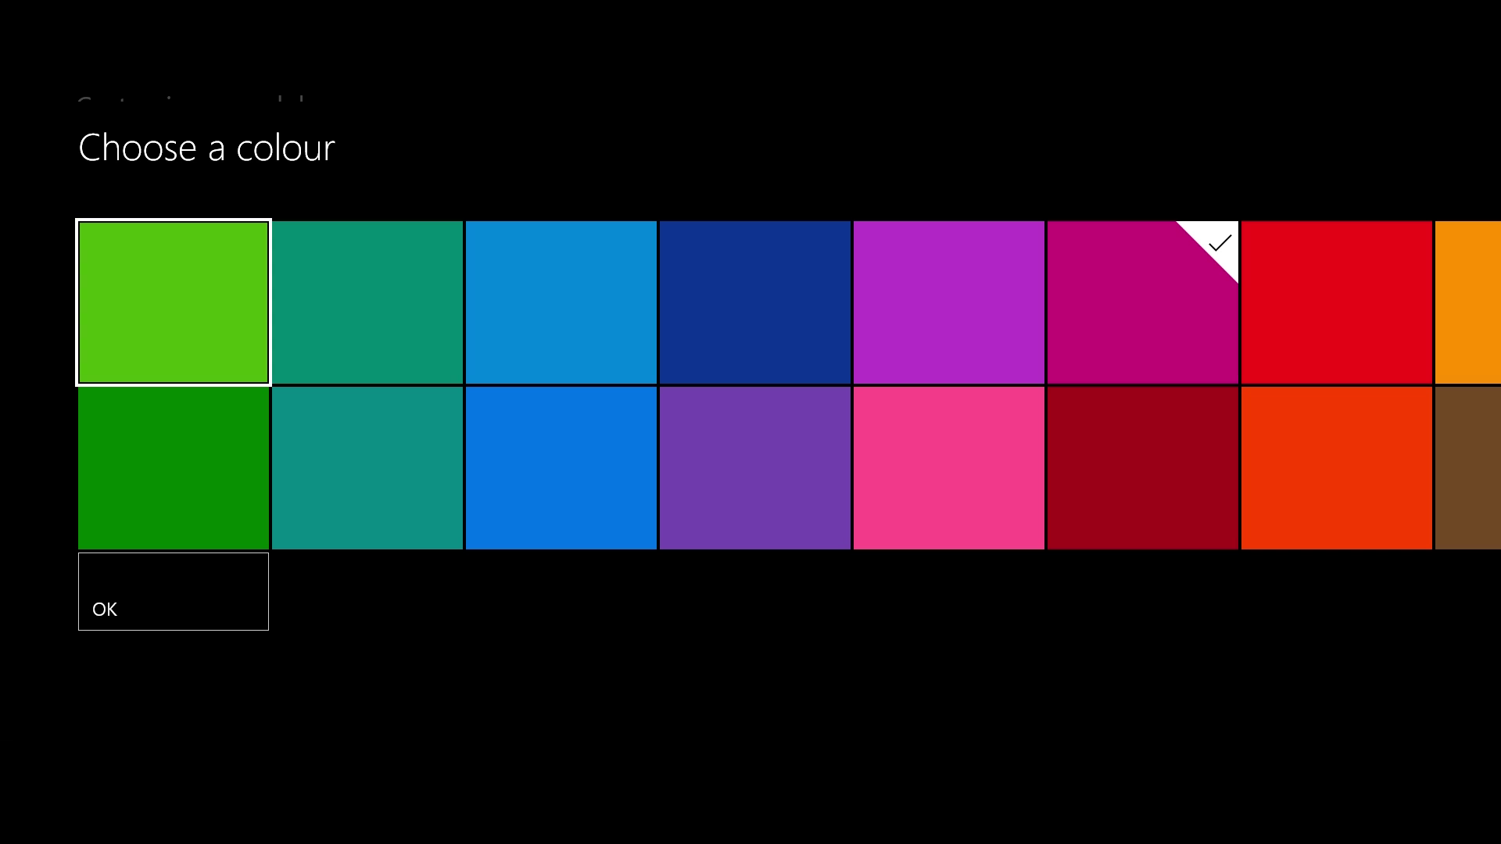
{"action": "key", "text": "Down"}
{"action": "key", "text": "Return"}
Step: Open the background image selection for the club and browse the Minecraft achievement artwork
{"action": "key", "text": "Down"}
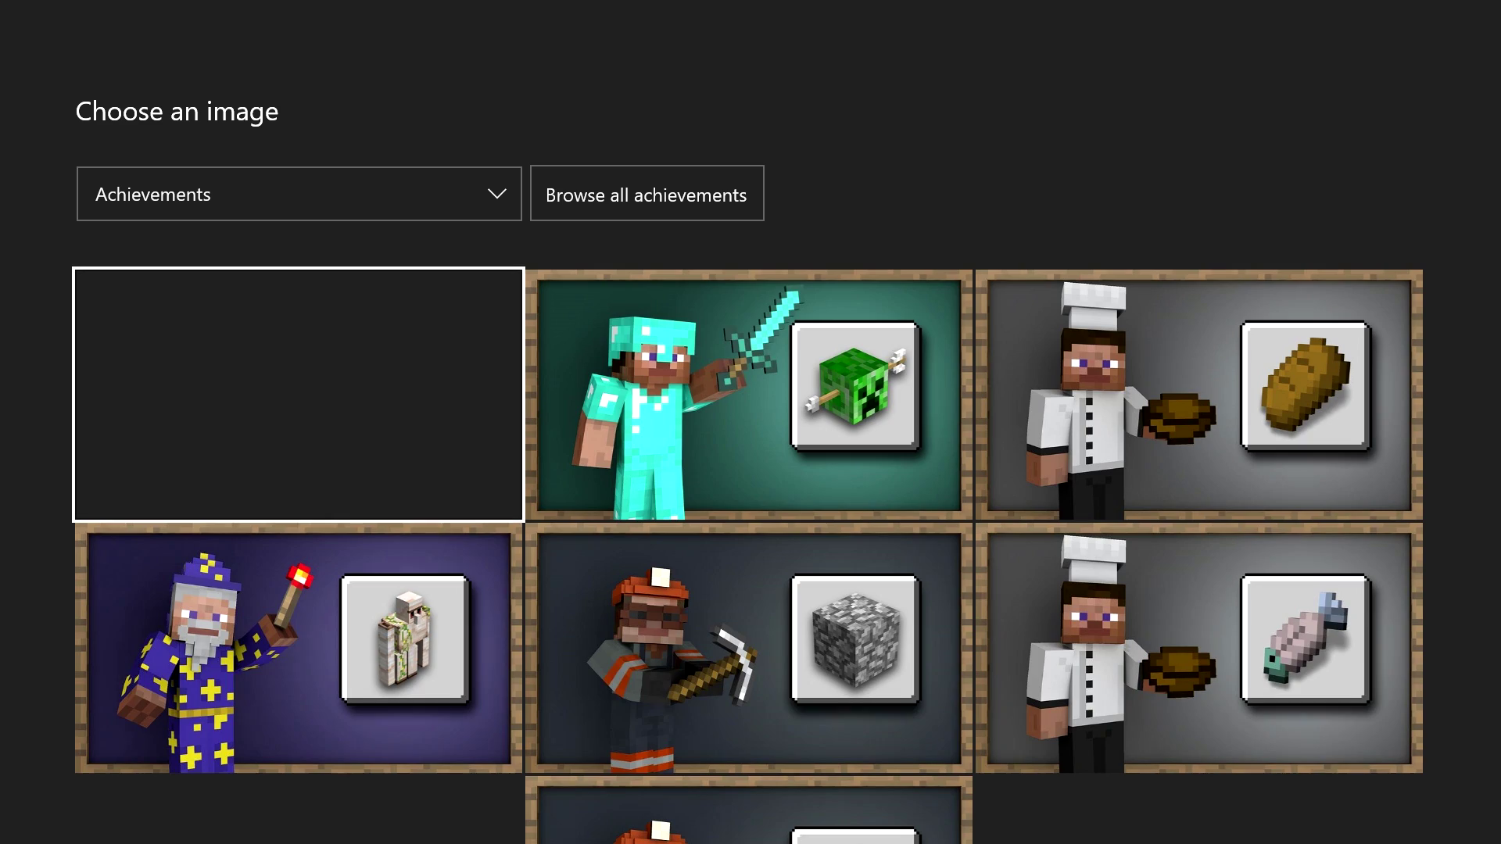
{"action": "key", "text": "Down"}
{"action": "key", "text": "Down"}
{"action": "key", "text": "Down"}
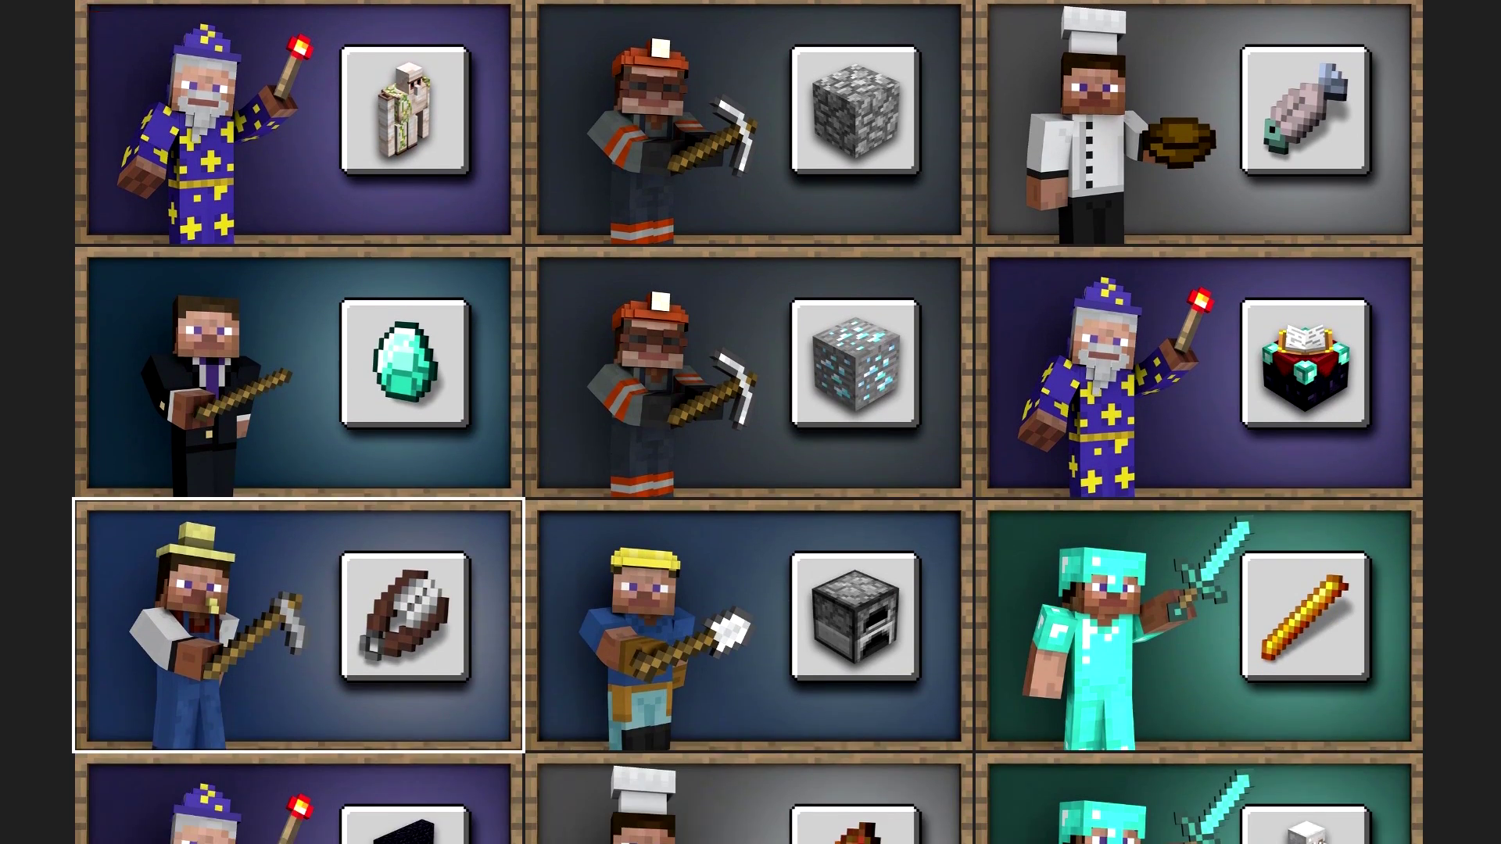
{"action": "key", "text": "Right"}
{"action": "key", "text": "Down"}
{"action": "key", "text": "Down"}
{"action": "key", "text": "Down"}
{"action": "key", "text": "Right"}
{"action": "key", "text": "Down"}
{"action": "key", "text": "Down"}
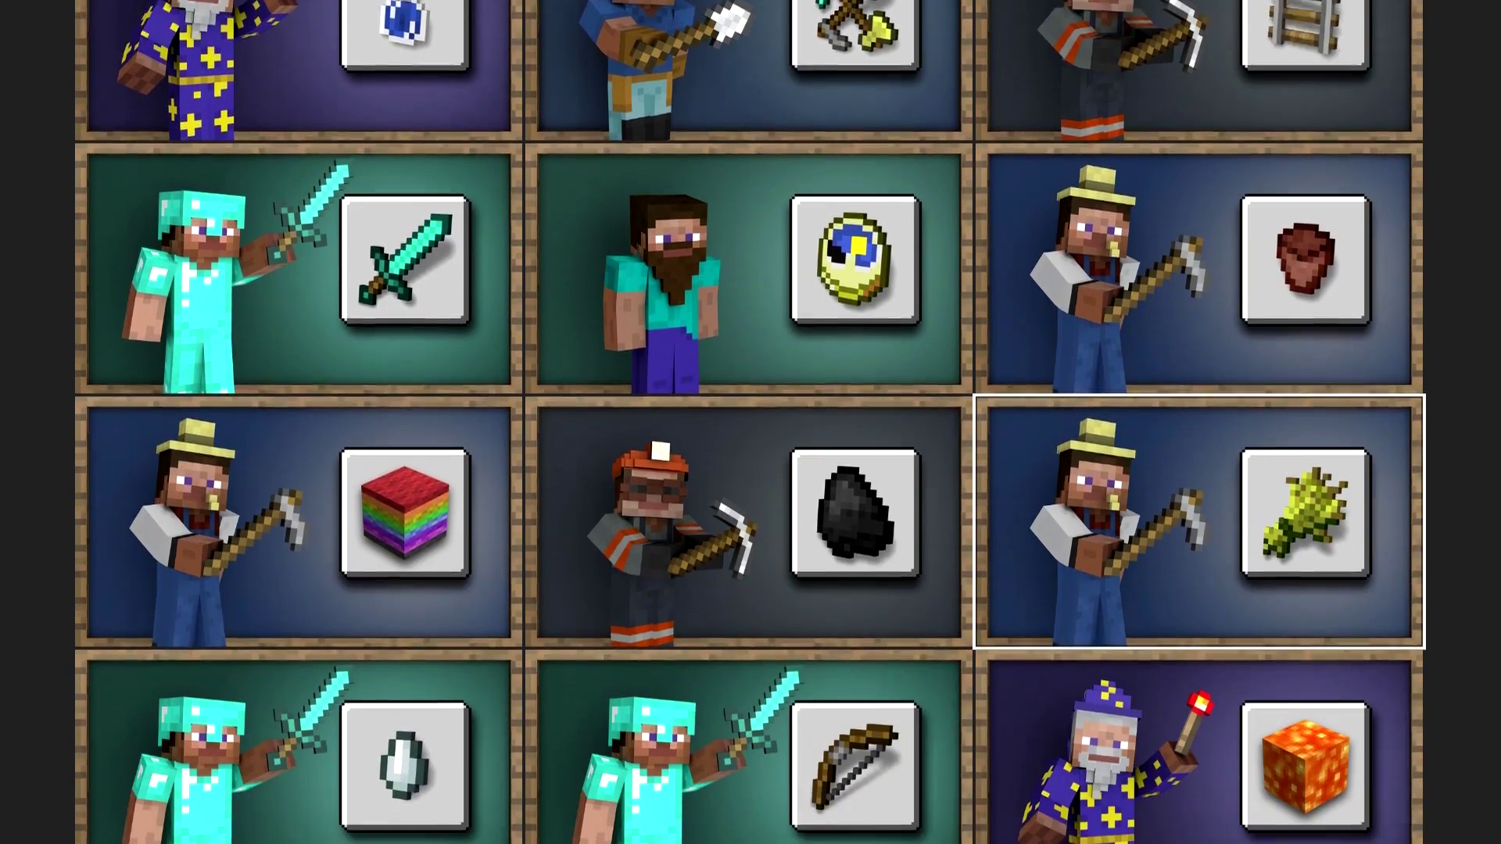
{"action": "key", "text": "Down"}
{"action": "key", "text": "Down"}
{"action": "key", "text": "Down"}
{"action": "key", "text": "Down"}
{"action": "key", "text": "Down"}
{"action": "key", "text": "Down"}
{"action": "key", "text": "Down"}
{"action": "key", "text": "Down"}
{"action": "key", "text": "Left"}
{"action": "key", "text": "Left"}
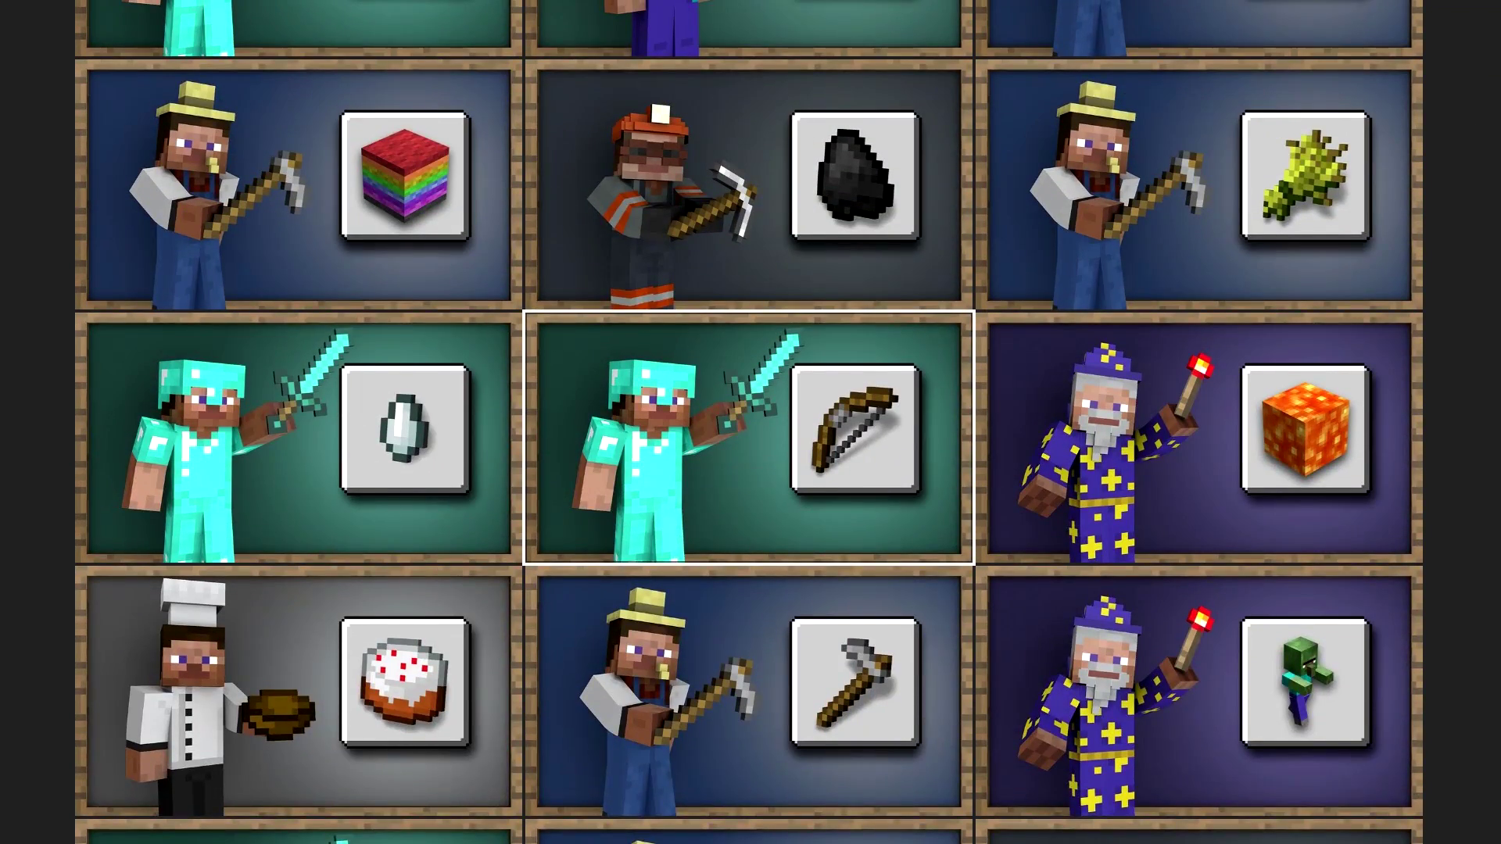
{"action": "key", "text": "Left"}
Step: Switch the background image source from Achievements to Screenshots and show those from Fallout 4
{"action": "key", "text": "Return"}
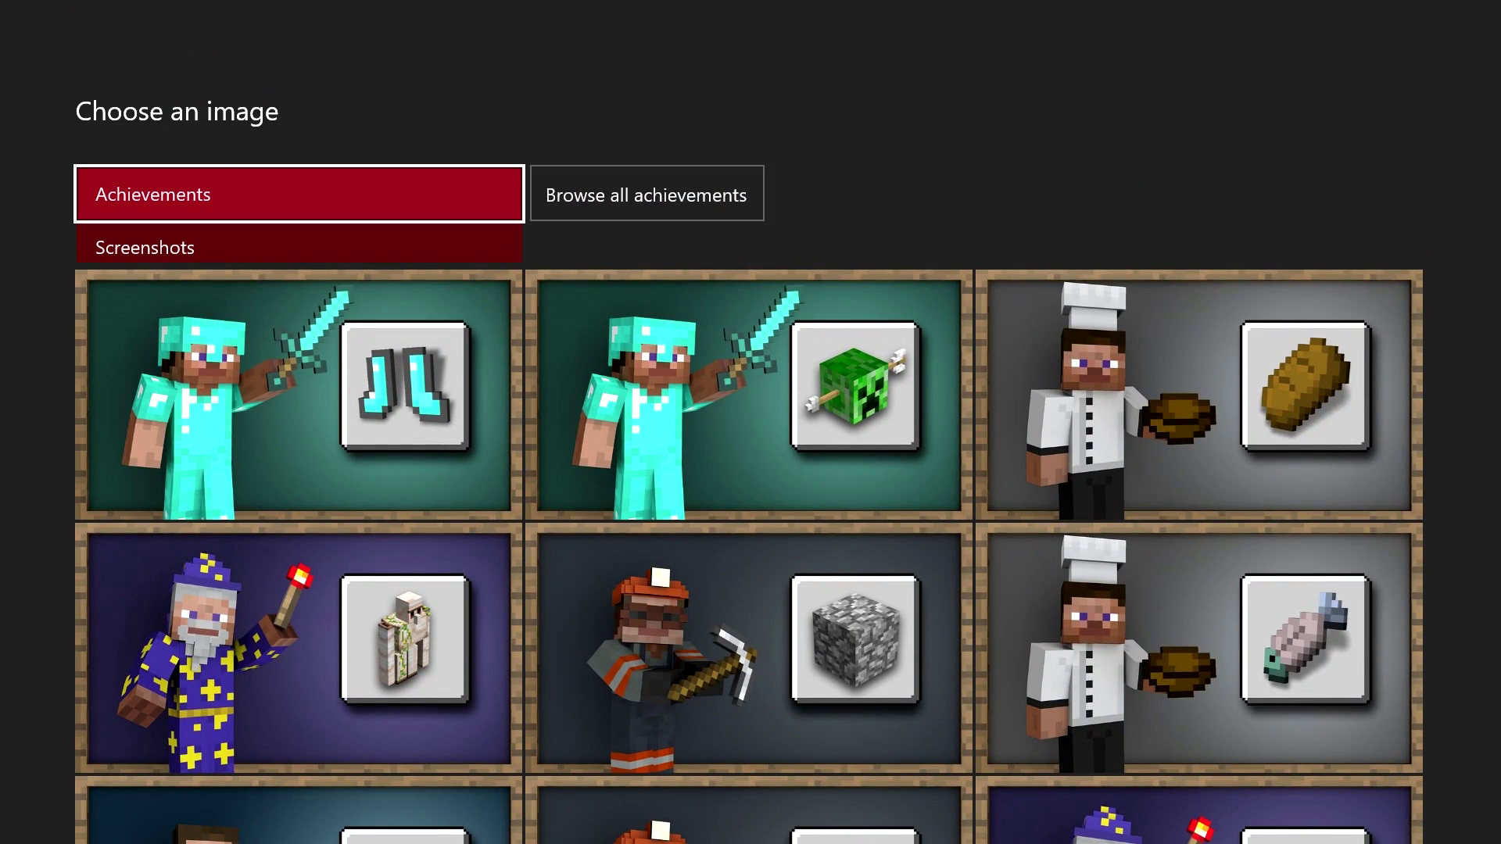
{"action": "key", "text": "Down"}
{"action": "key", "text": "Return"}
{"action": "key", "text": "Return"}
{"action": "key", "text": "Down"}
{"action": "key", "text": "Return"}
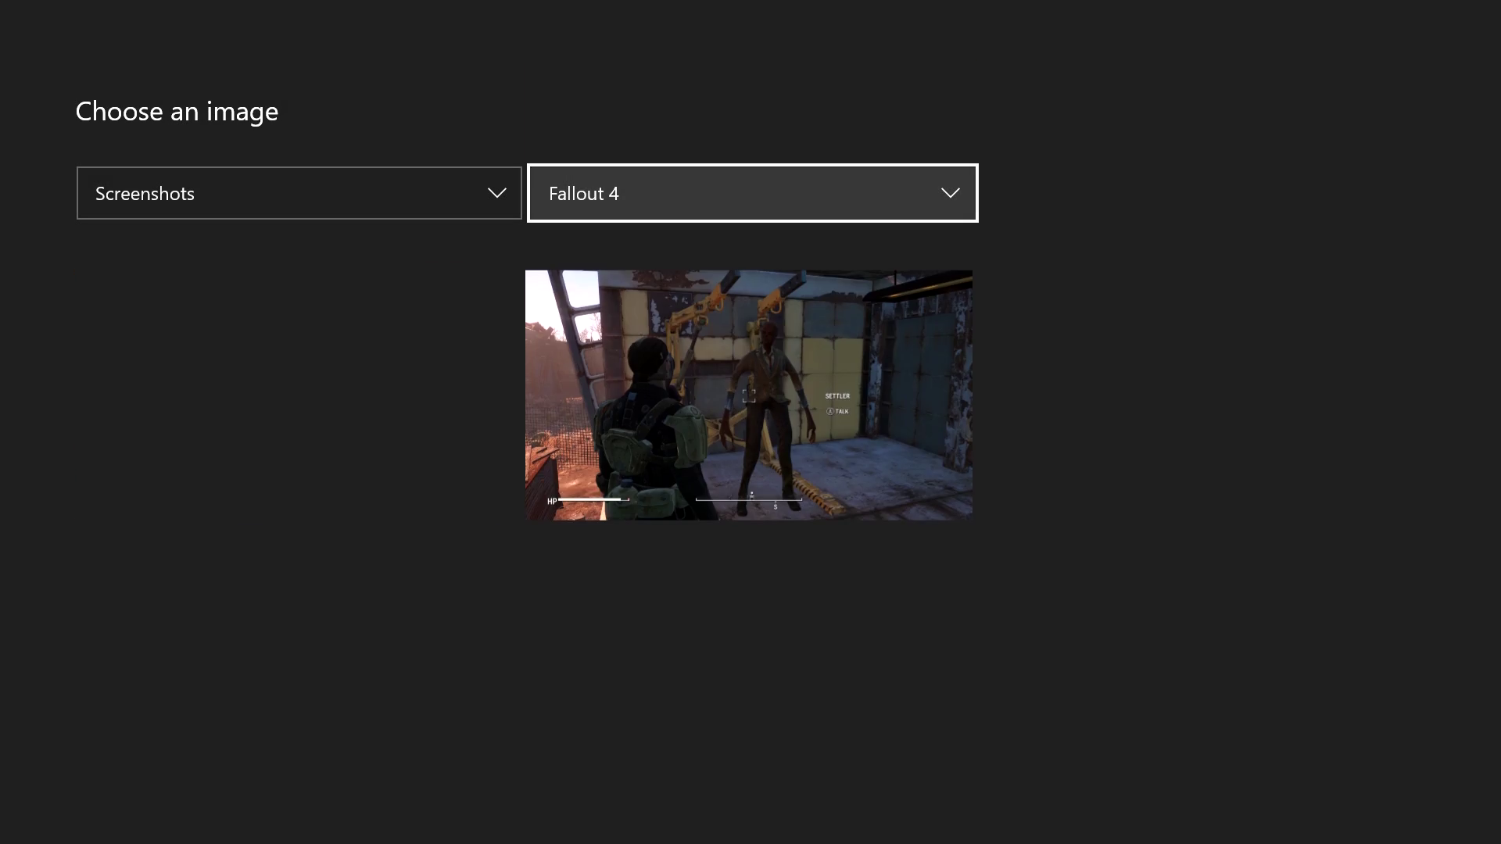
Step: Switch the background image choices to the Mad Max screenshots
{"action": "key", "text": "Return"}
{"action": "key", "text": "Down"}
{"action": "key", "text": "Return"}
{"action": "key", "text": "Return"}
{"action": "key", "text": "Down"}
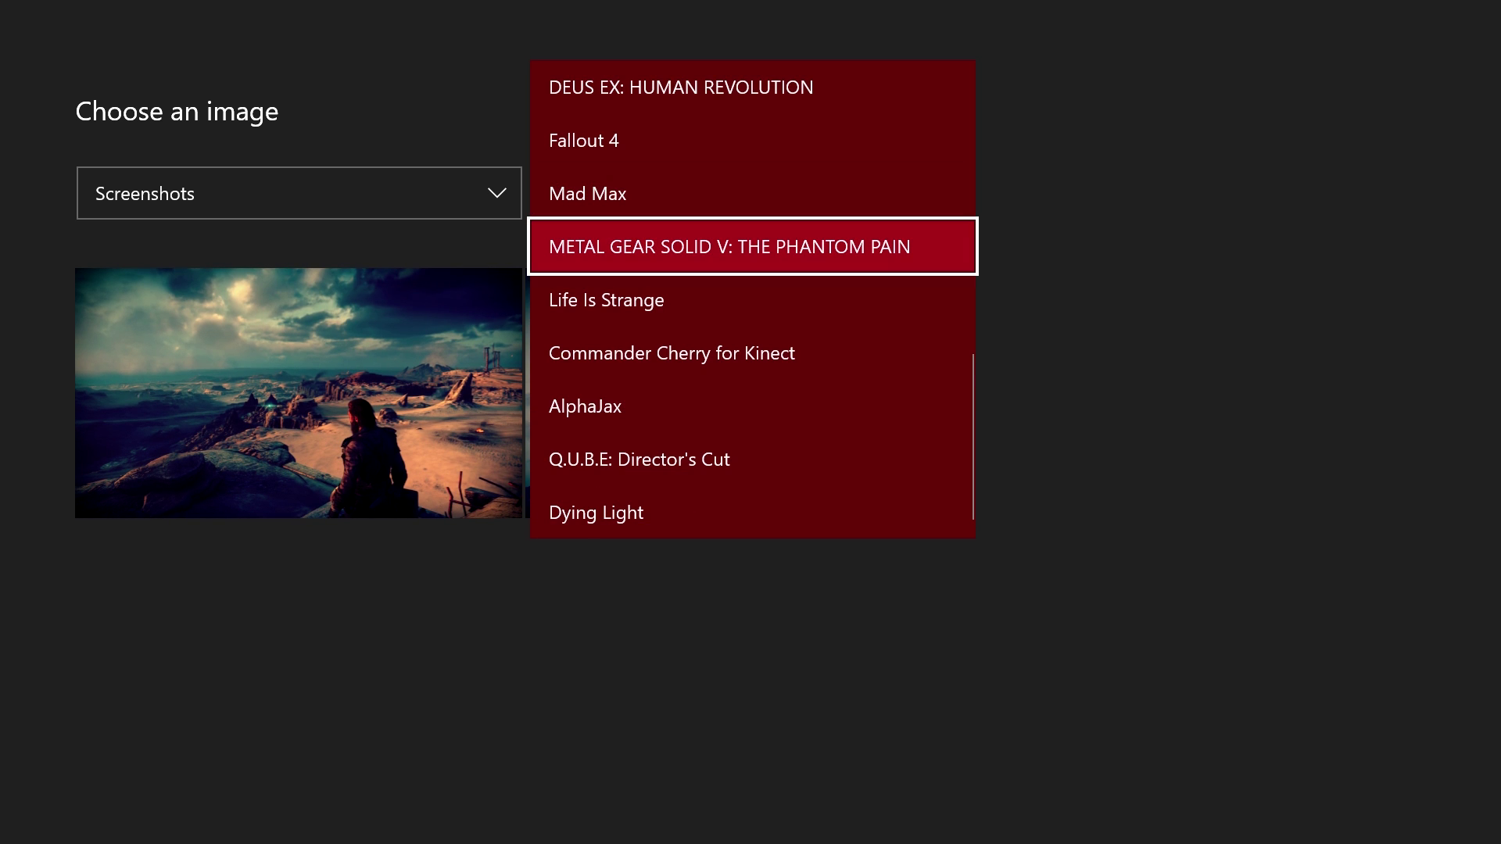
{"action": "key", "text": "Escape"}
{"action": "key", "text": "Down"}
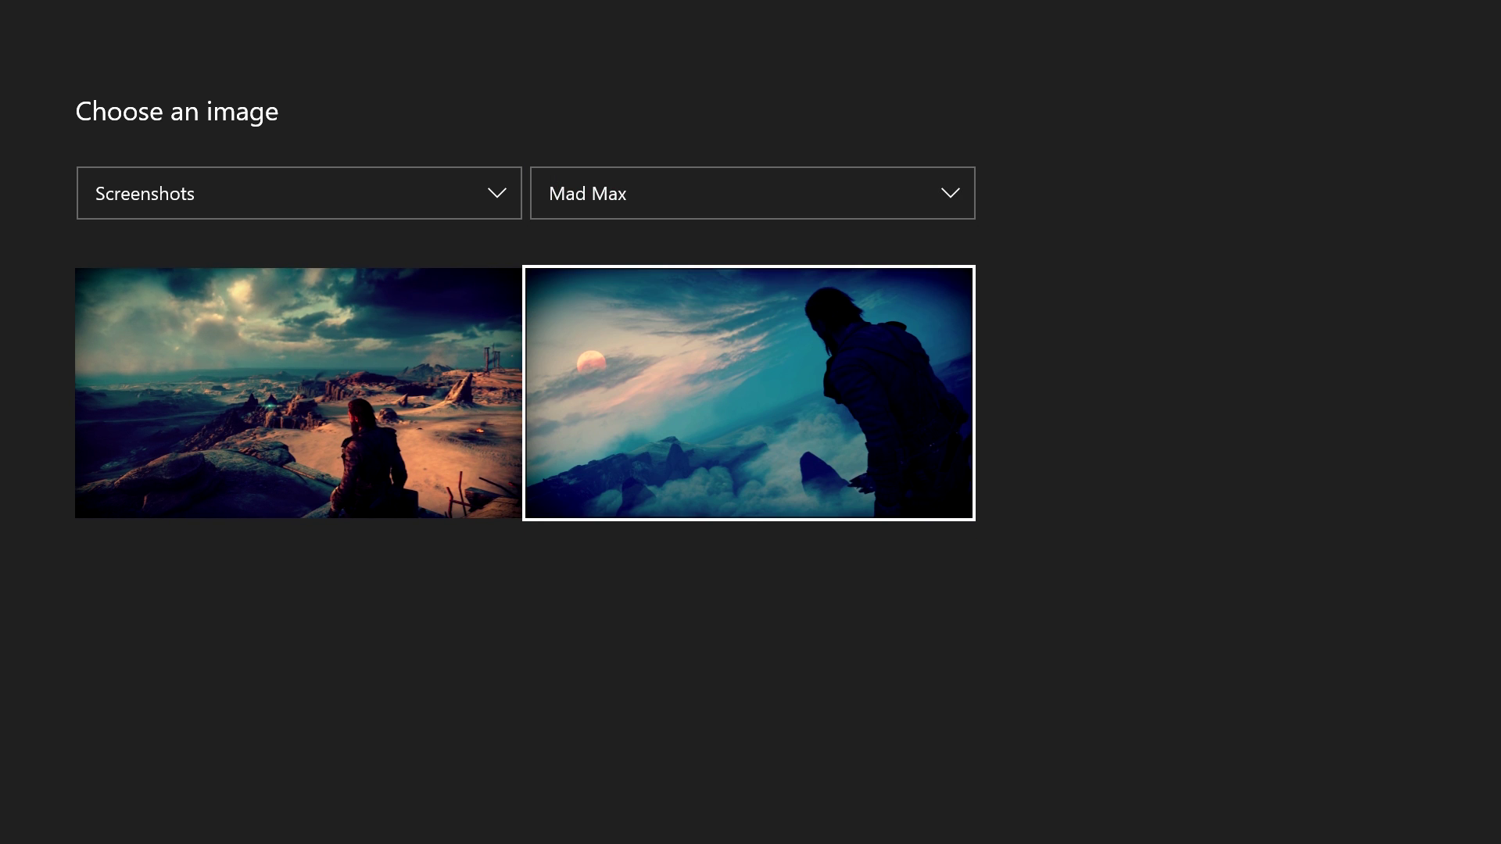
Step: Use the Mad Max screenshot of a silhouetted figure beside the pale sun as the club's background image
{"action": "key", "text": "Left"}
{"action": "key", "text": "Right"}
{"action": "key", "text": "Left"}
{"action": "key", "text": "Right"}
{"action": "key", "text": "Escape"}
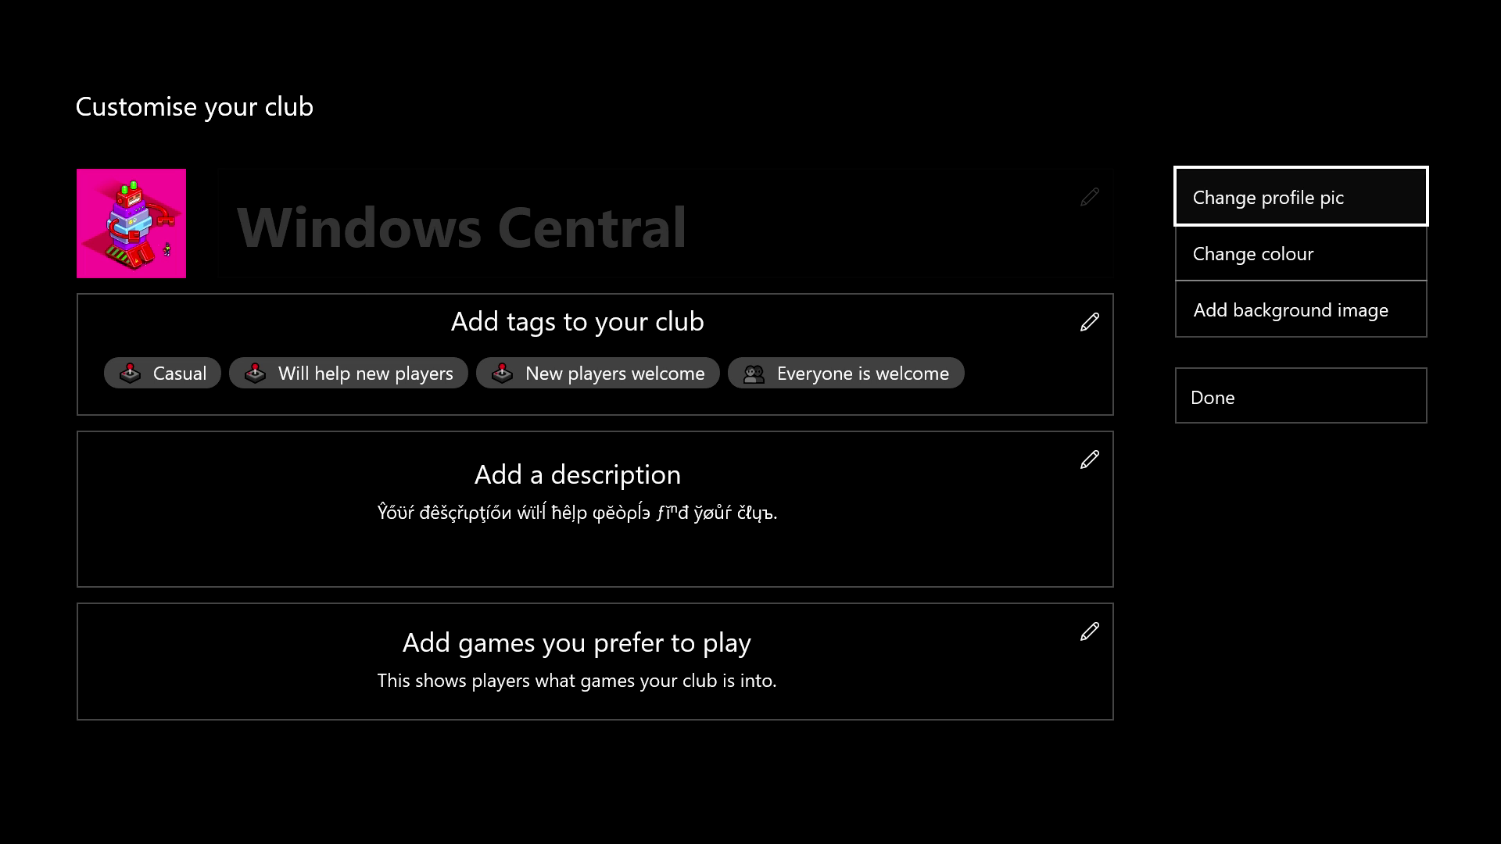
Step: Finish customising the club and open Windows Central from the list of own clubs
{"action": "key", "text": "Down"}
{"action": "key", "text": "Down"}
{"action": "key", "text": "Down"}
{"action": "key", "text": "Up"}
{"action": "key", "text": "Down"}
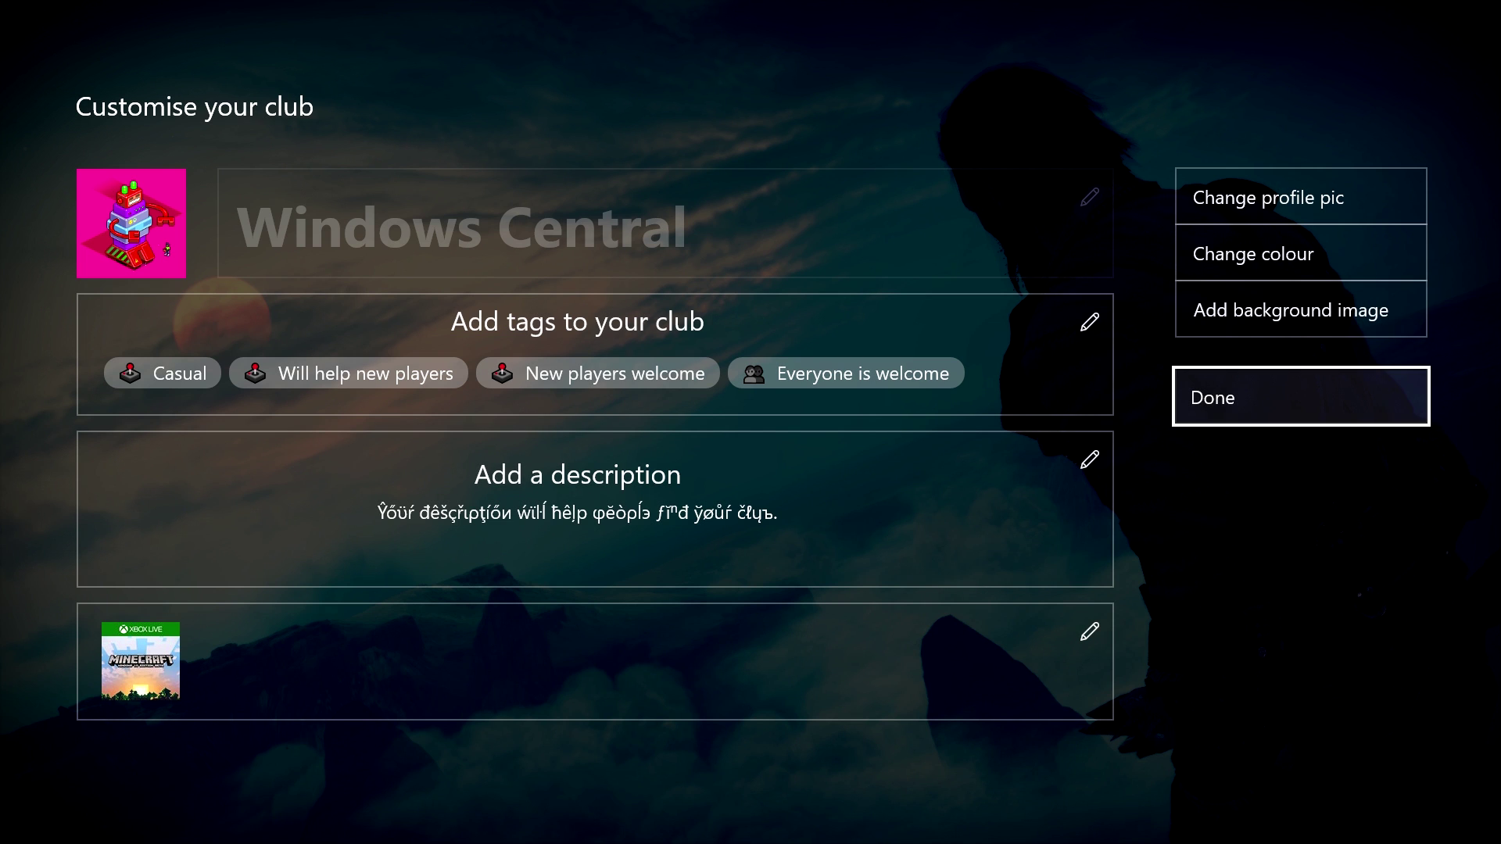
{"action": "key", "text": "Up"}
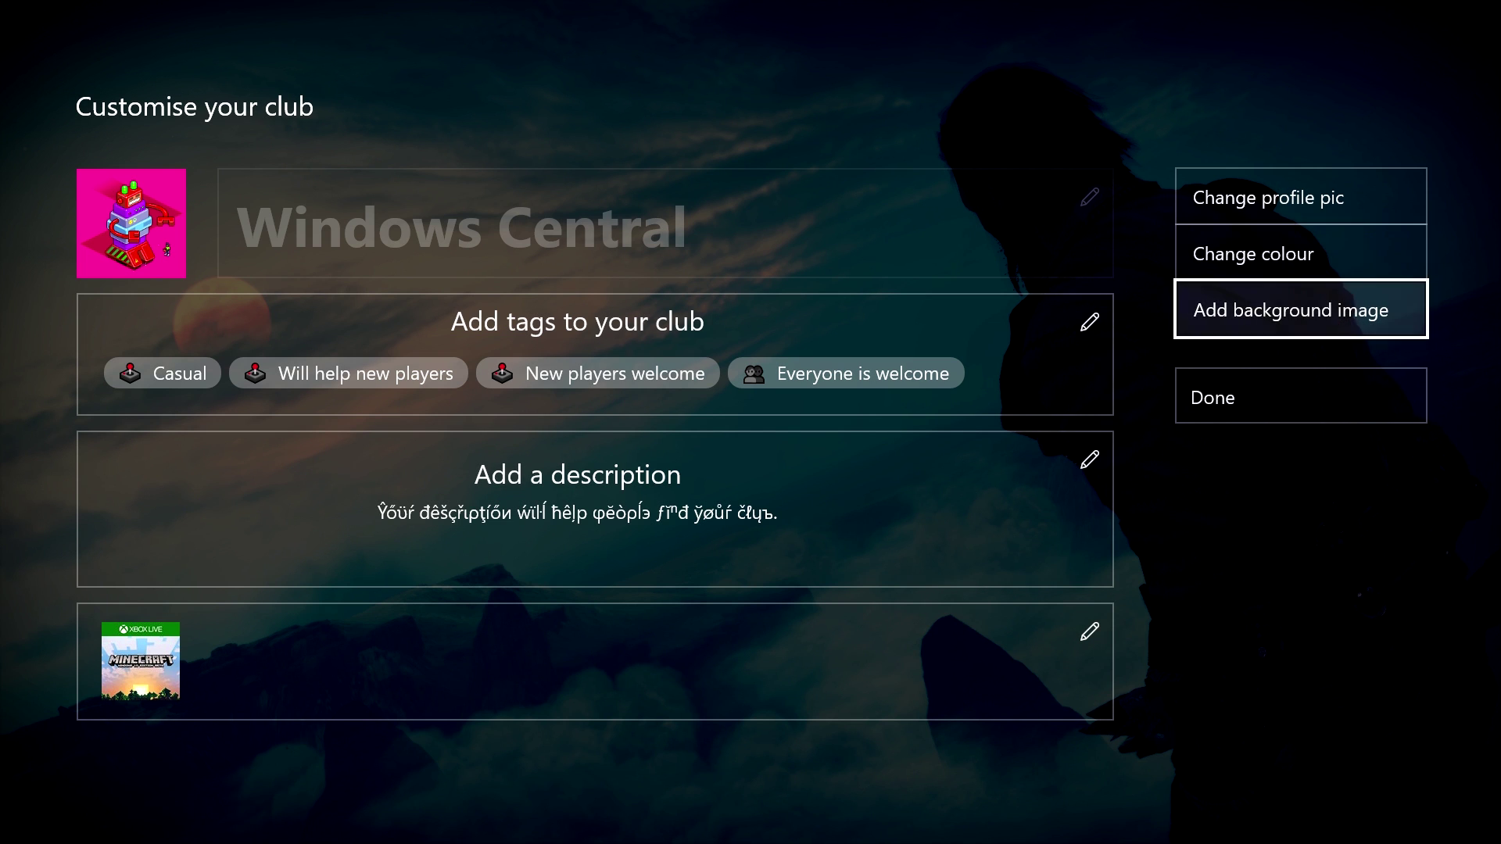
{"action": "key", "text": "Down"}
{"action": "key", "text": "Up"}
{"action": "key", "text": "Down"}
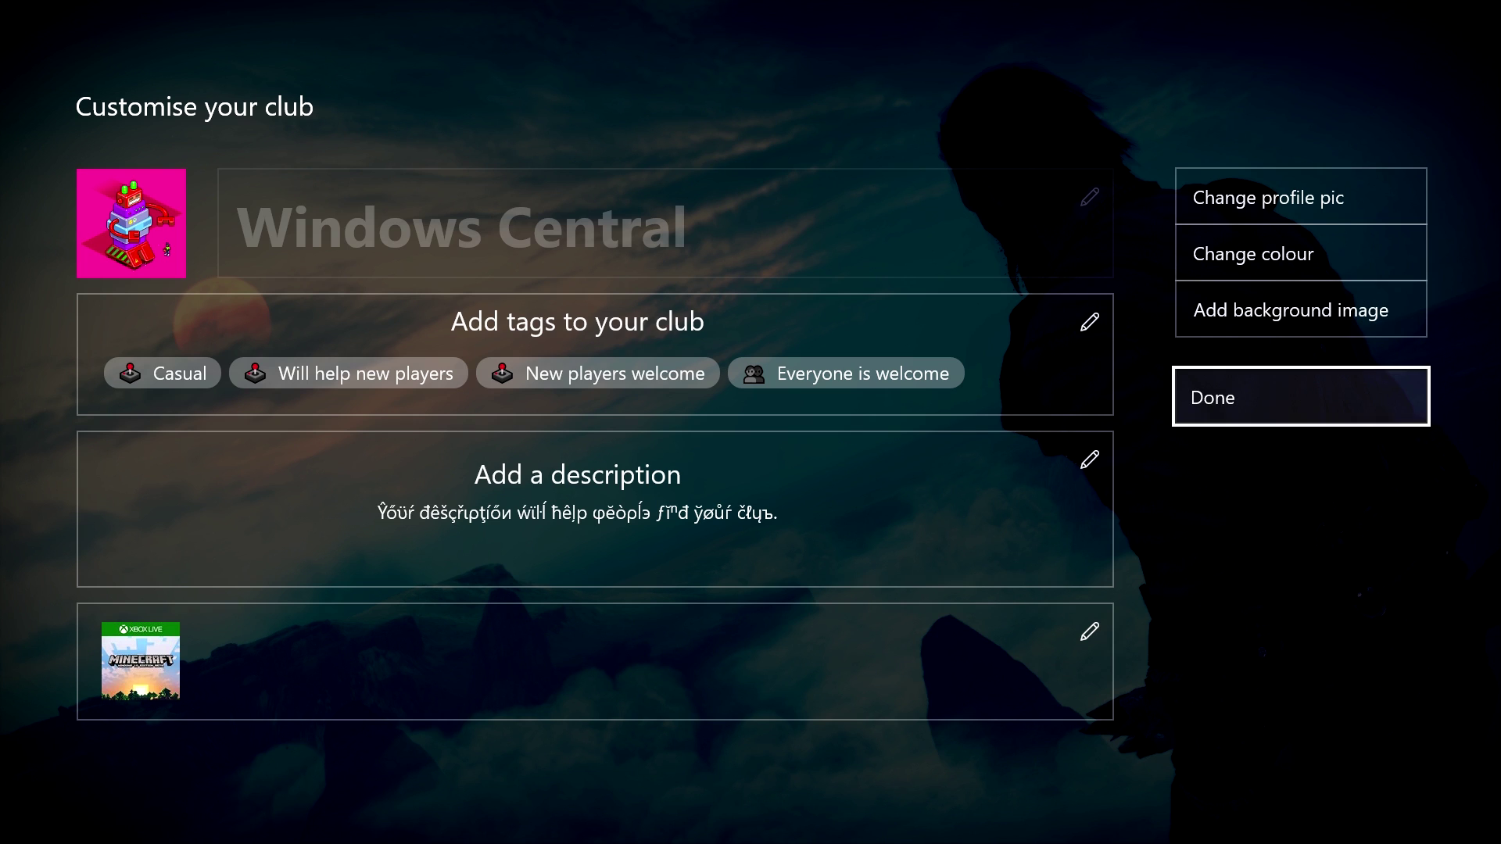
{"action": "key", "text": "Return"}
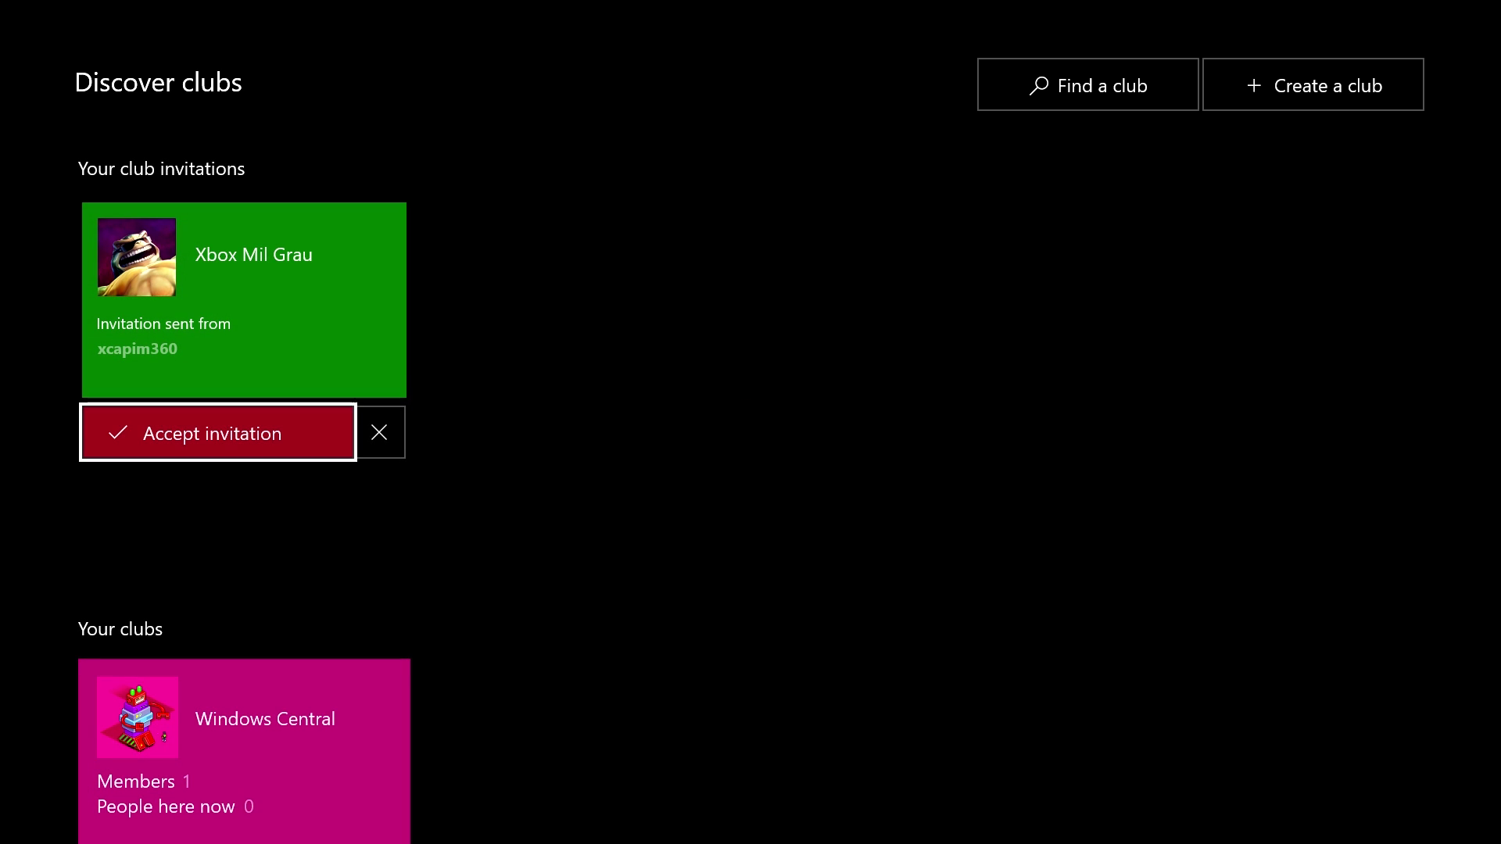
{"action": "key", "text": "Return"}
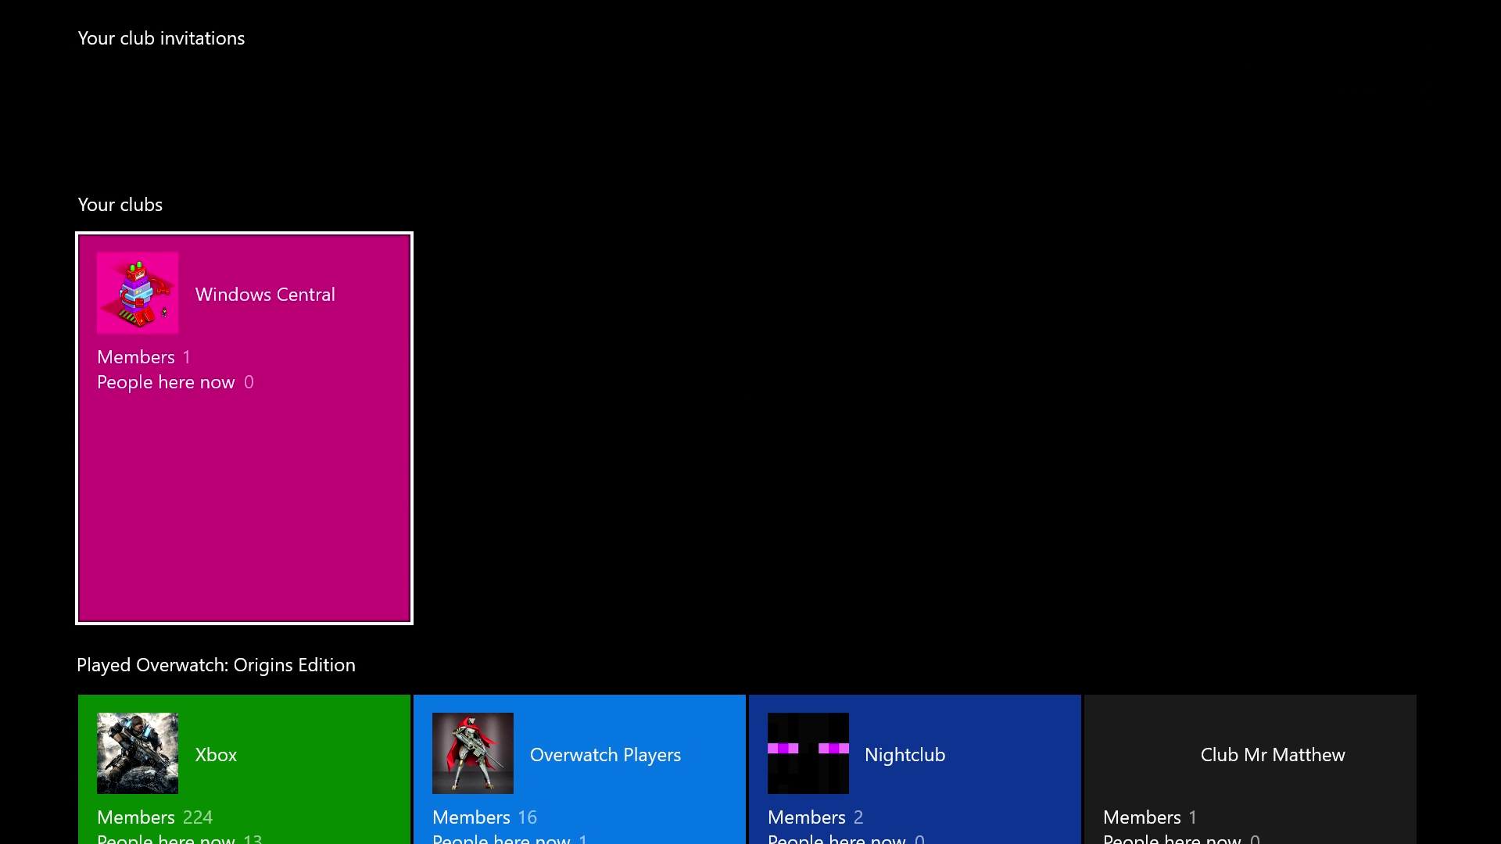
{"action": "key", "text": "Return"}
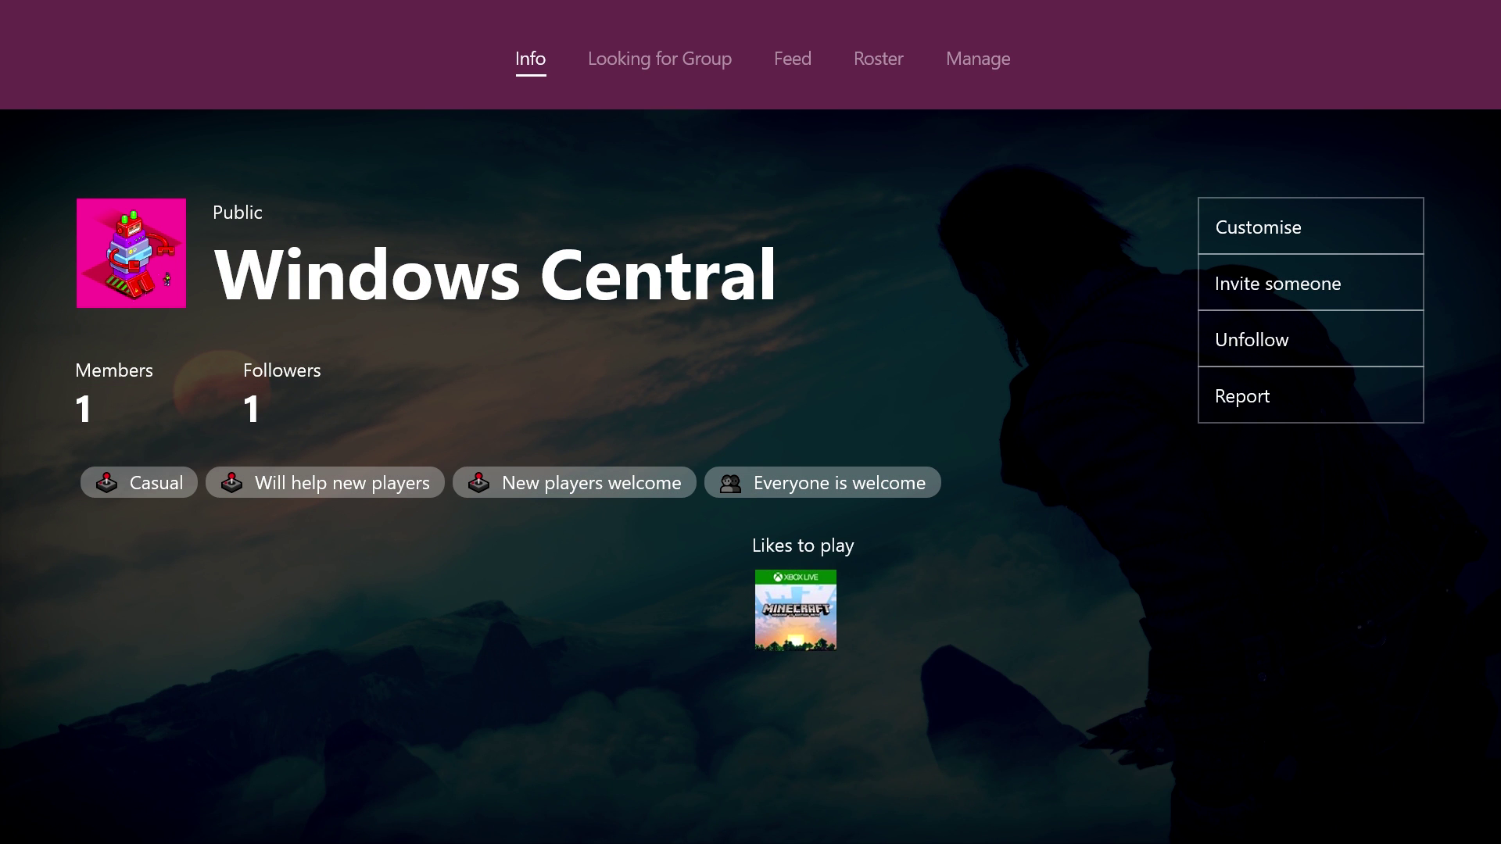
Step: Look over the actions on the club's Info page, including Customise, Invite someone and Unfollow
{"action": "key", "text": "Down"}
{"action": "key", "text": "Down"}
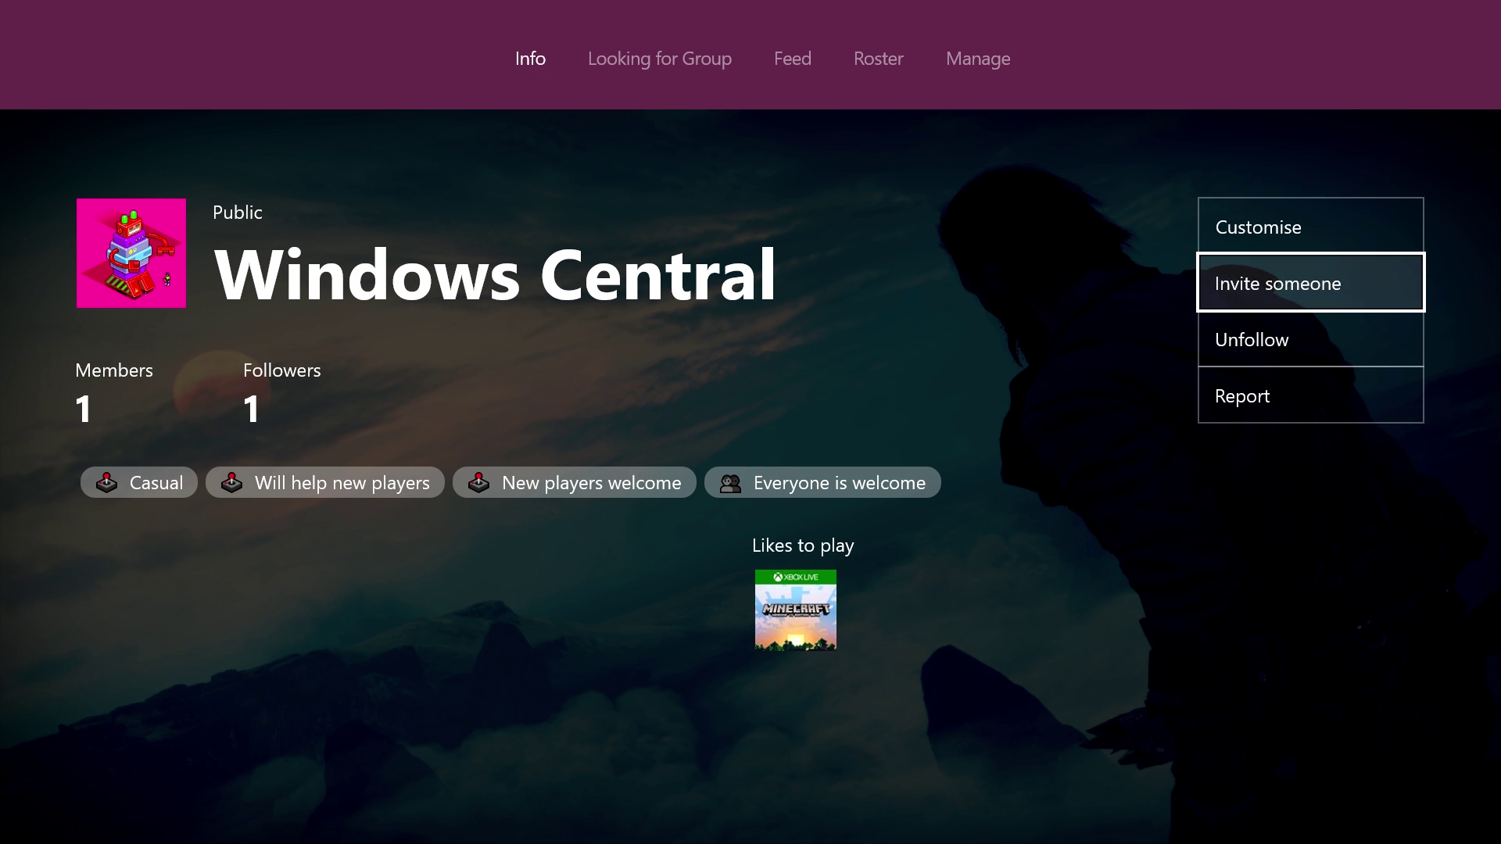
{"action": "key", "text": "Up"}
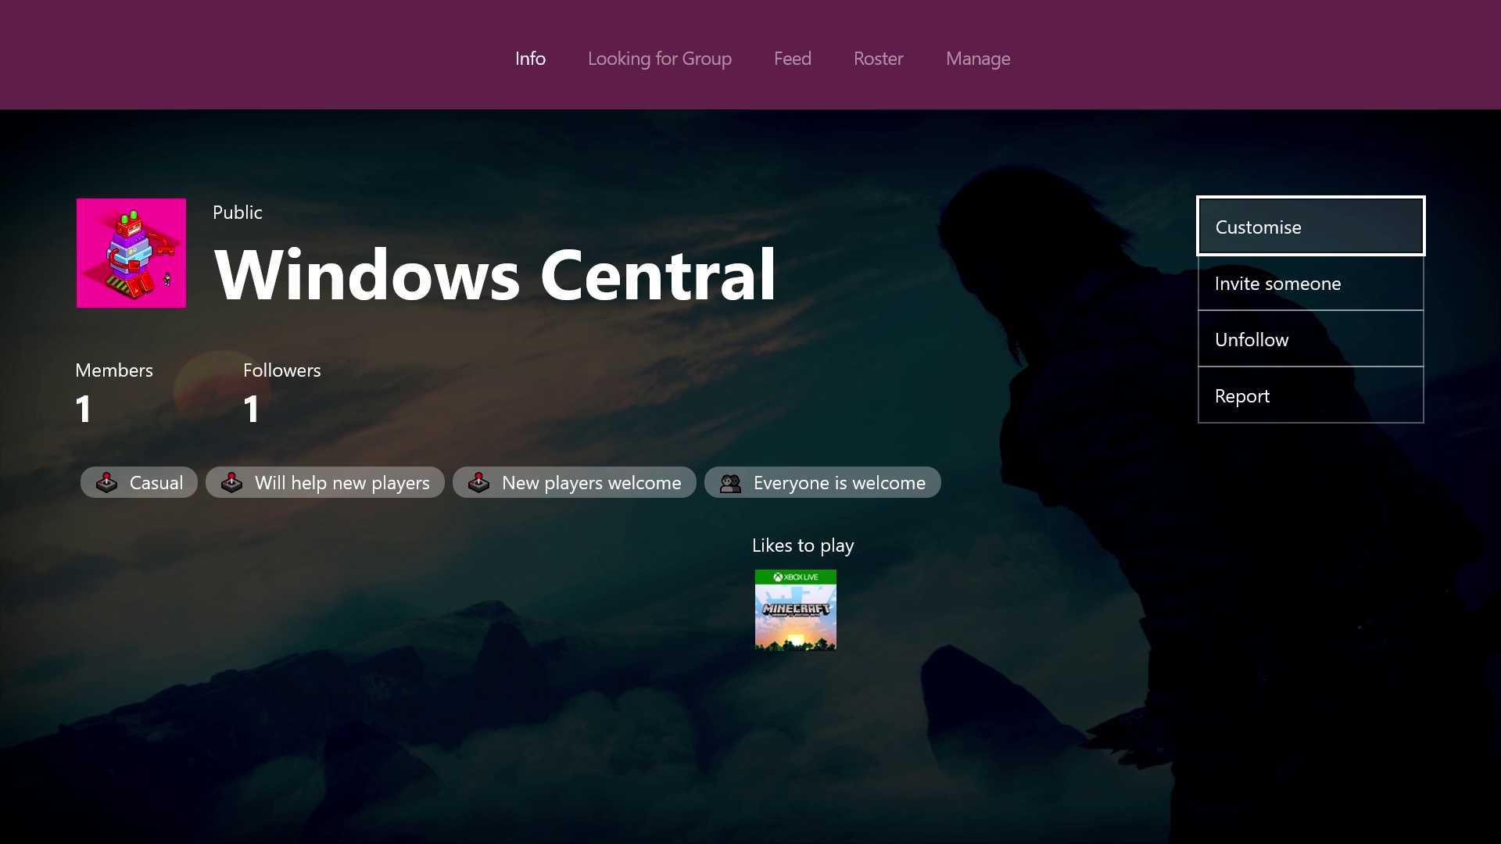
{"action": "key", "text": "Down"}
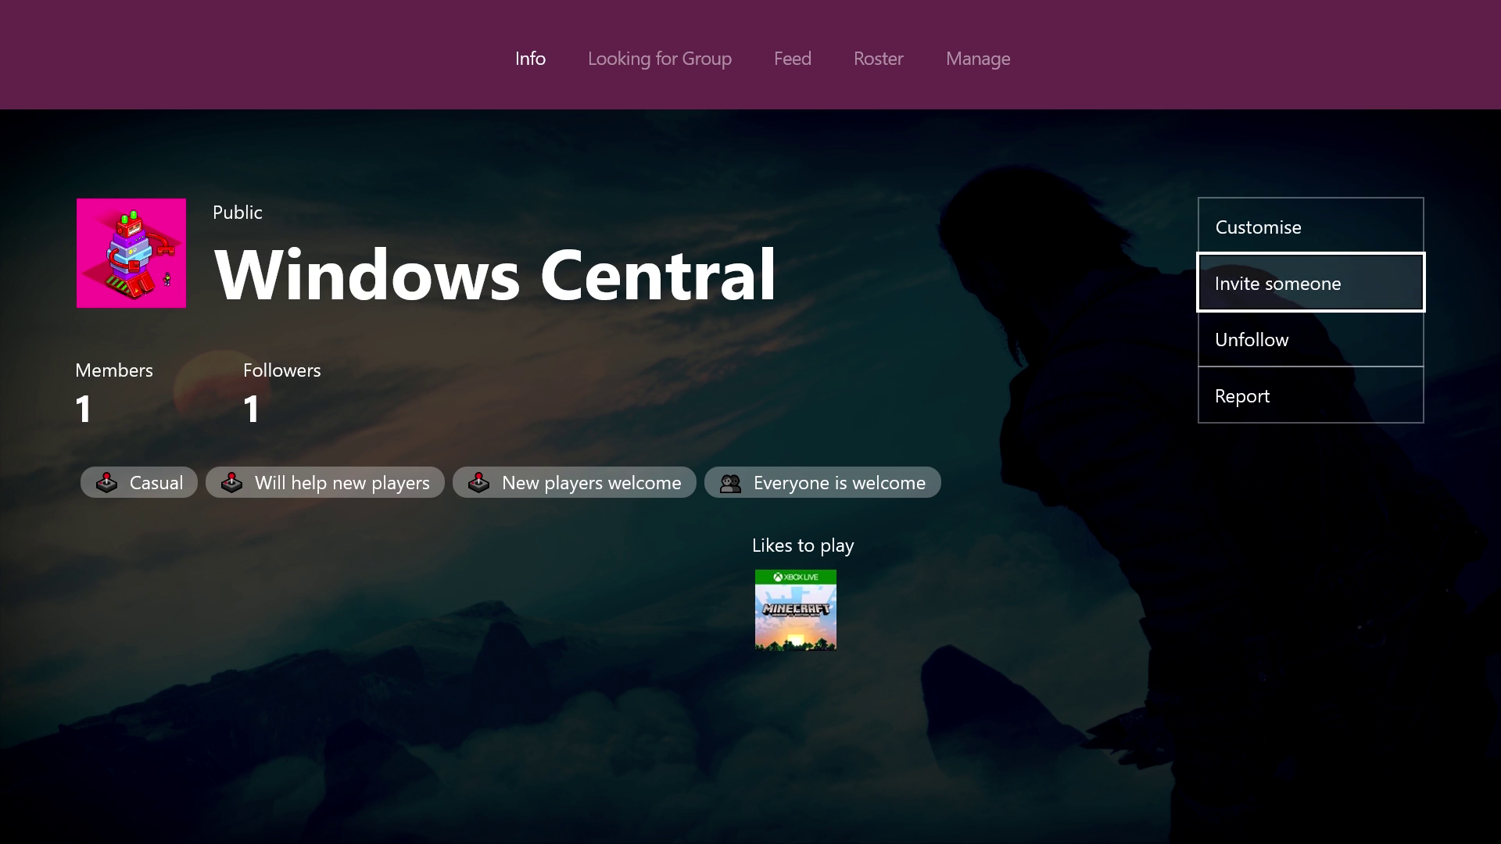
{"action": "key", "text": "Down"}
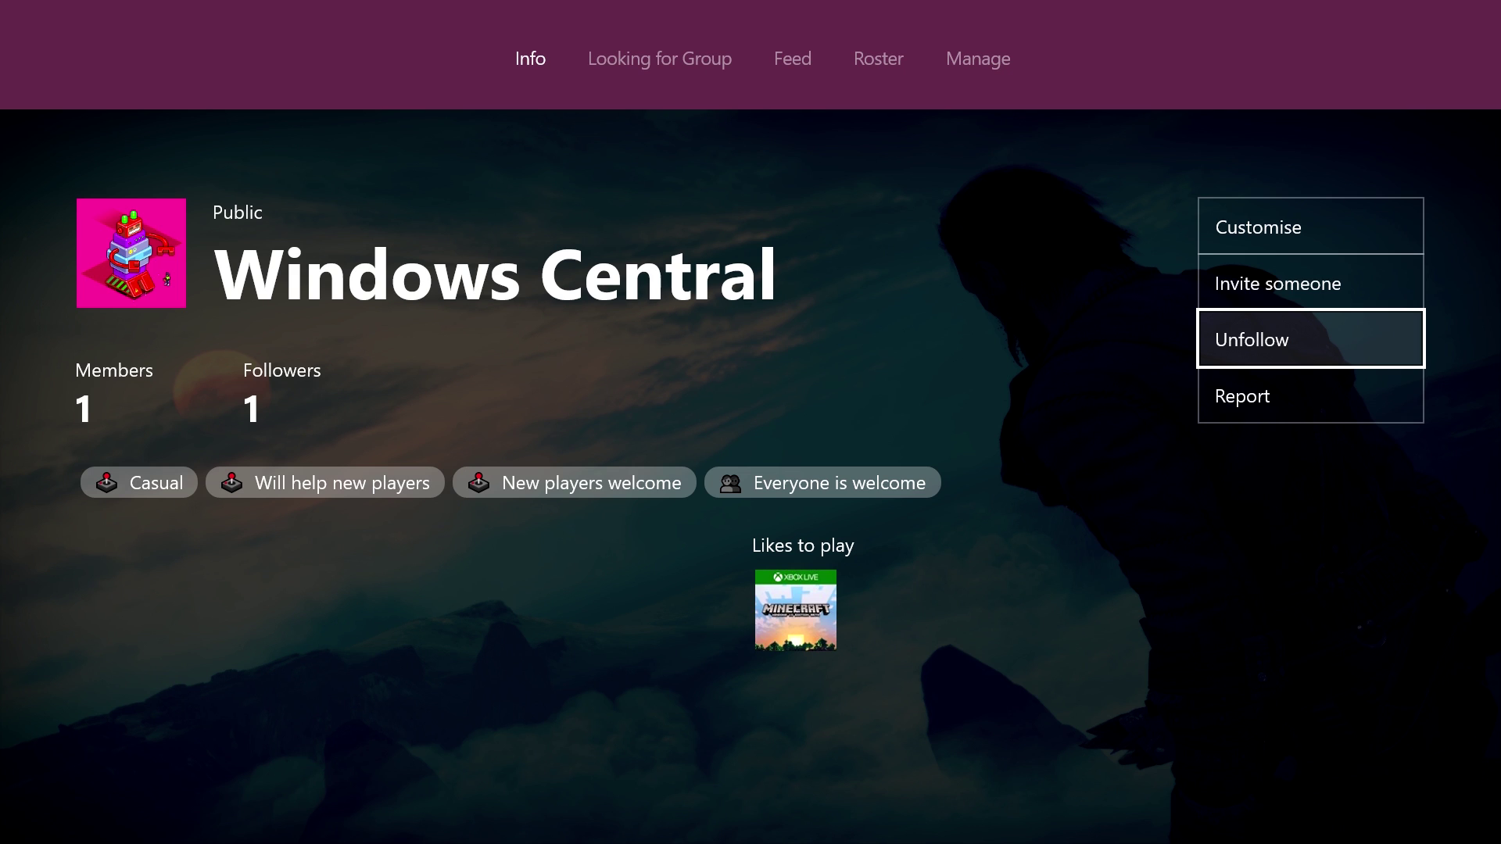
{"action": "key", "text": "Up"}
{"action": "key", "text": "Up"}
{"action": "key", "text": "Up"}
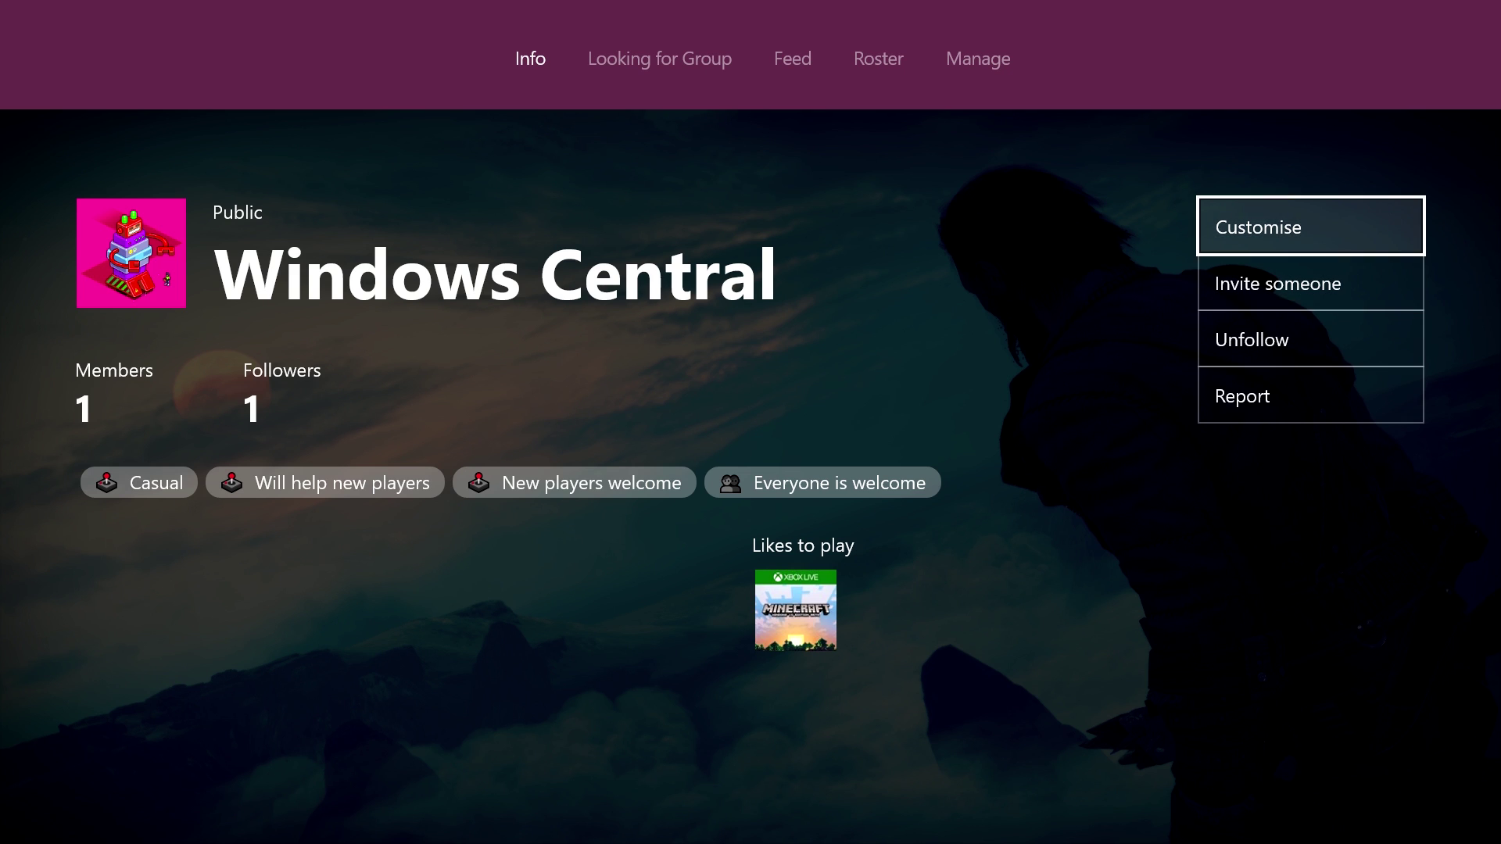
Step: View the club's Looking for Group, Feed and Roster sections in turn, ending at Manage
{"action": "key", "text": "Right"}
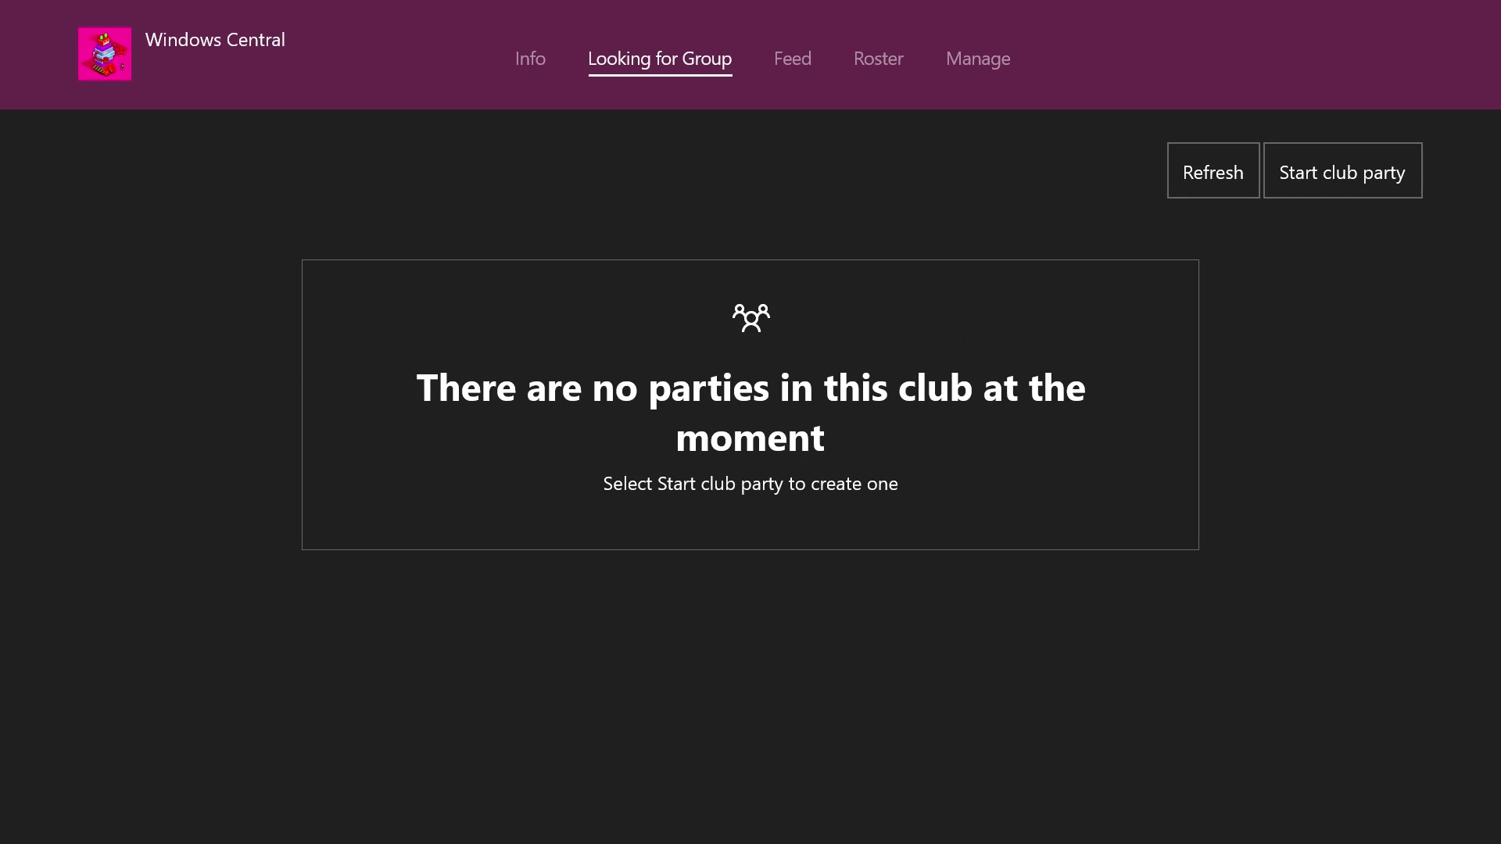
{"action": "key", "text": "Right"}
{"action": "key", "text": "Down"}
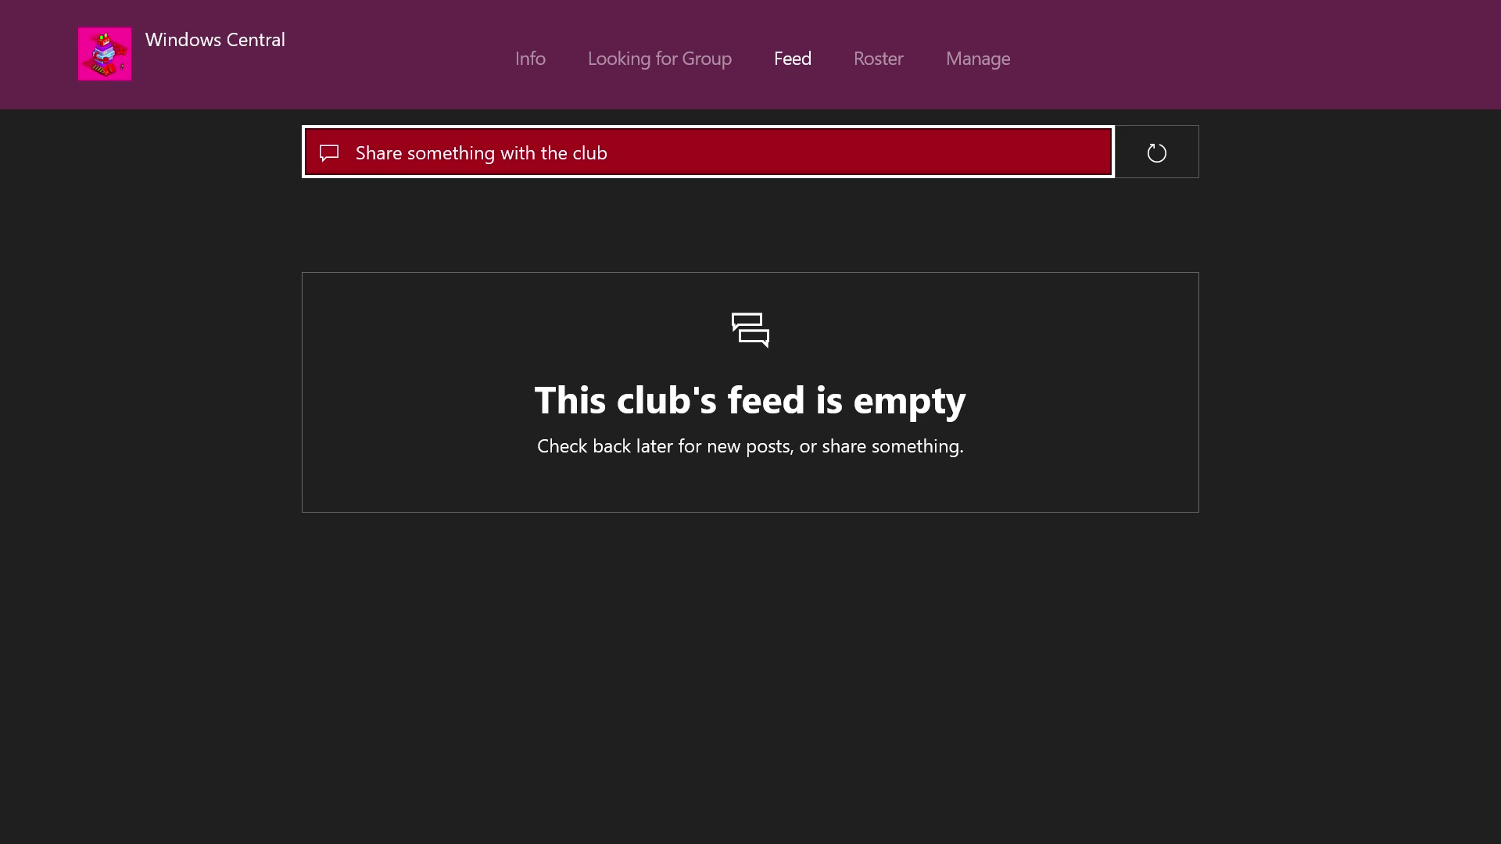
{"action": "key", "text": "Down"}
{"action": "key", "text": "Up"}
{"action": "key", "text": "Up"}
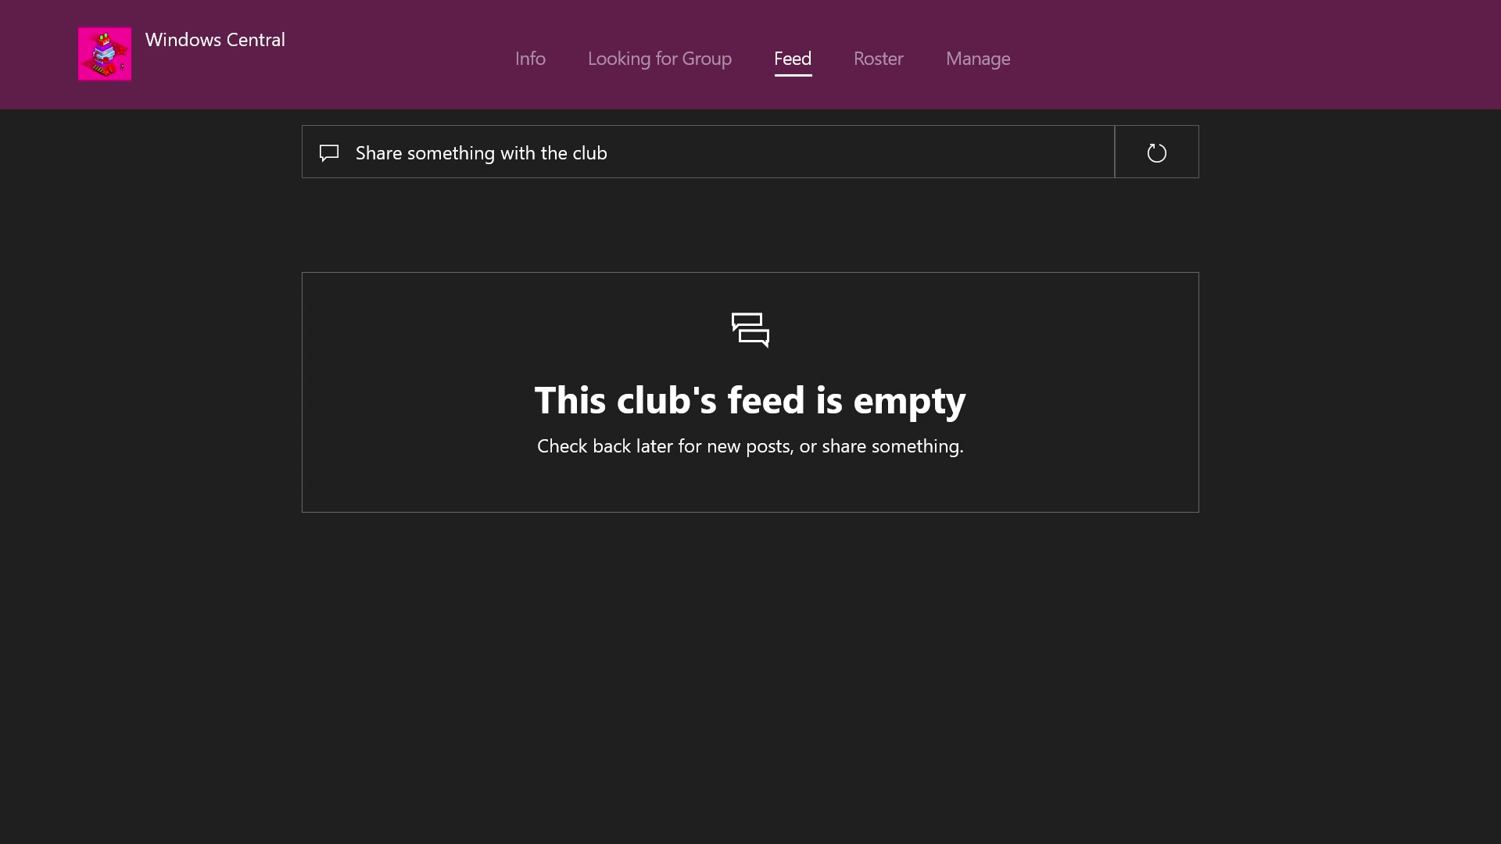
{"action": "key", "text": "Right"}
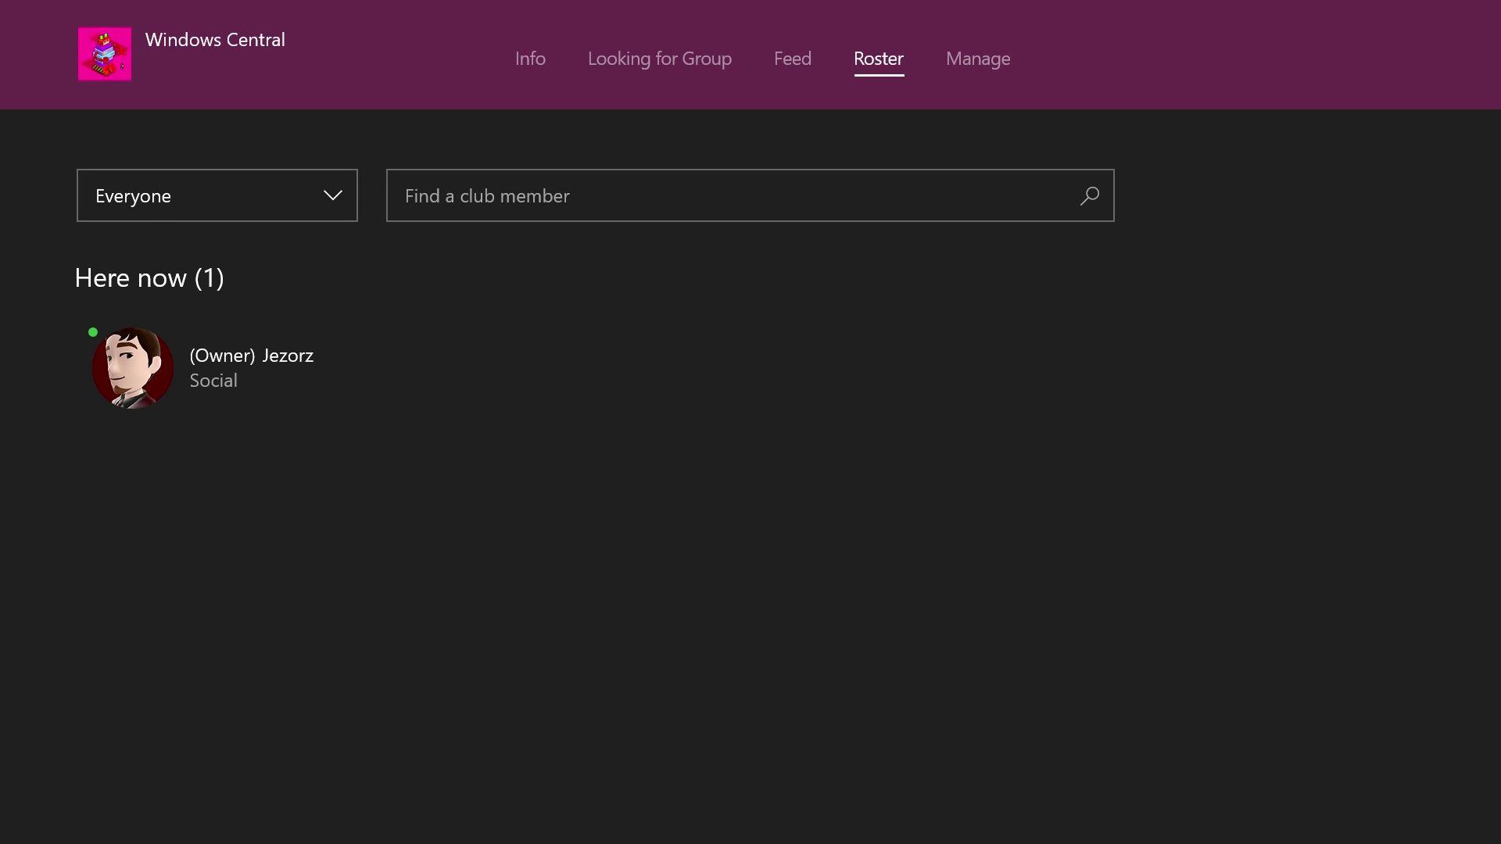
{"action": "key", "text": "Right"}
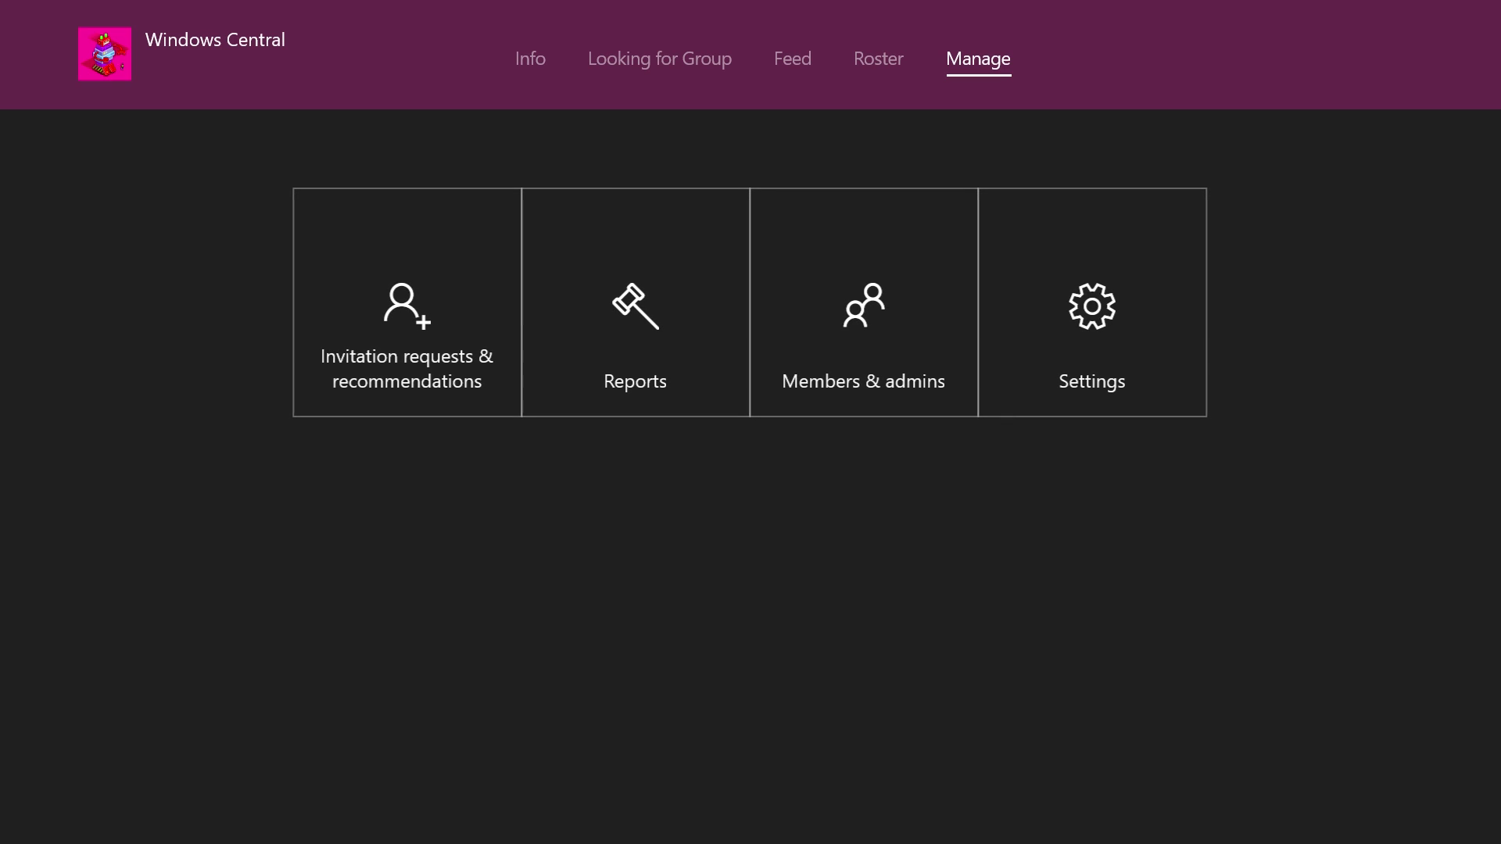
Step: Look over the club's management options, revisit the Feed and Looking for Group sections and return to Manage
{"action": "key", "text": "Down"}
{"action": "key", "text": "Right"}
{"action": "key", "text": "Right"}
{"action": "key", "text": "Up"}
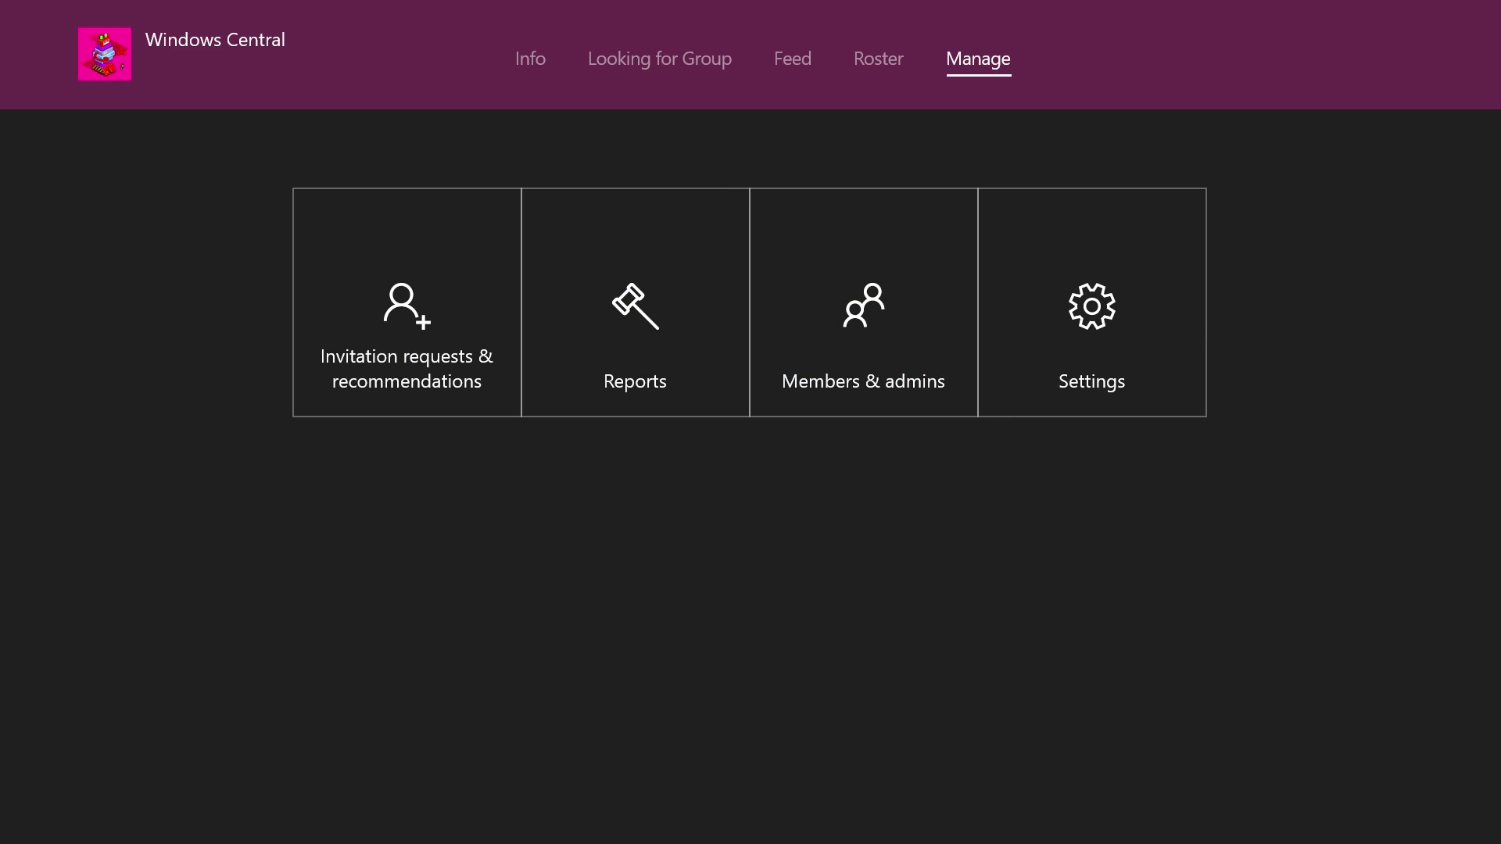
{"action": "key", "text": "Left"}
{"action": "key", "text": "Left"}
{"action": "key", "text": "Right"}
{"action": "key", "text": "Left"}
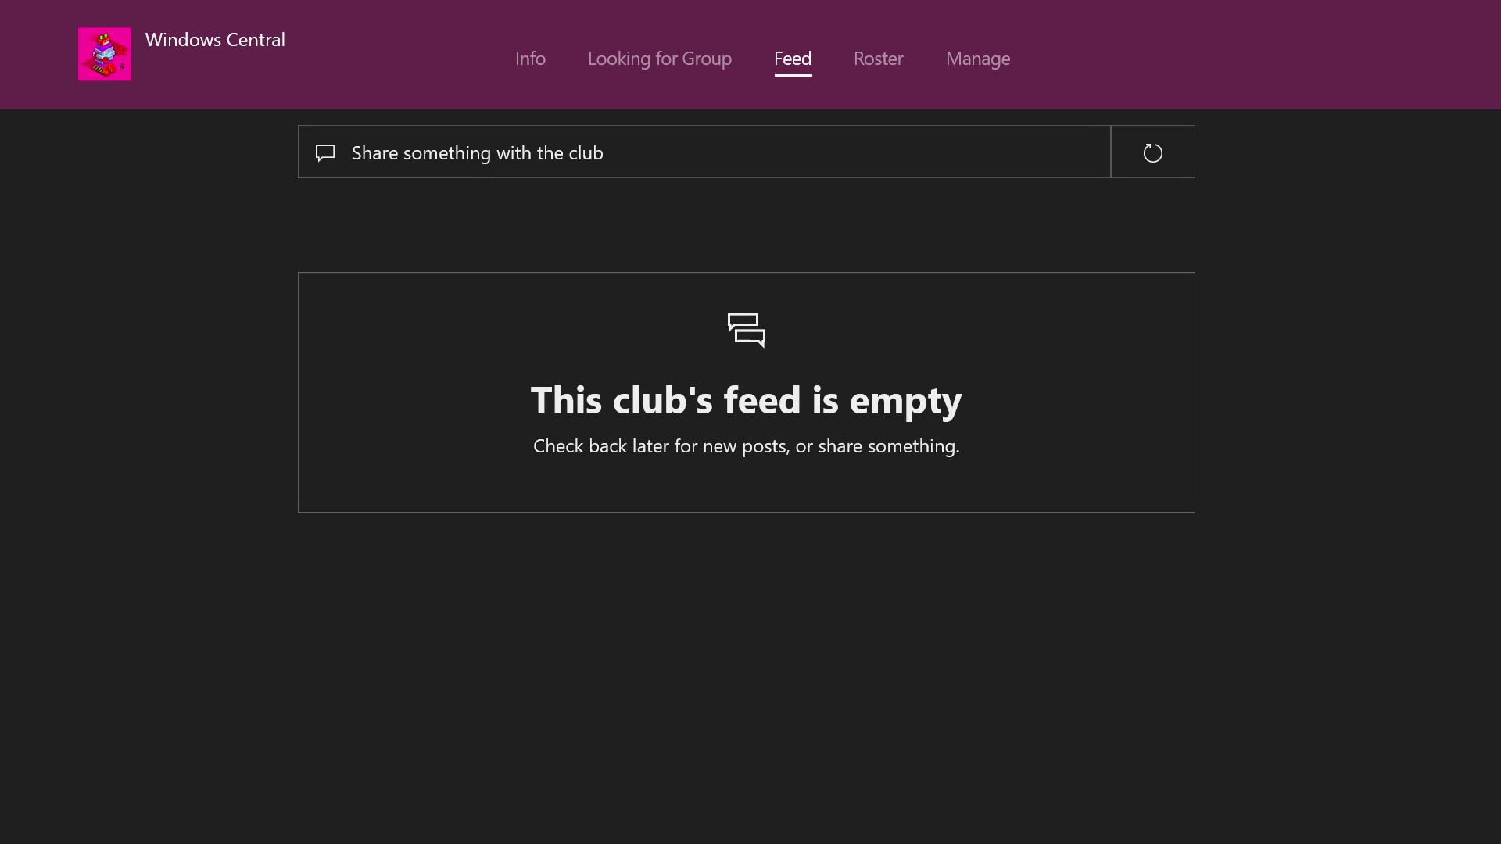
{"action": "key", "text": "Left"}
{"action": "key", "text": "Right"}
{"action": "key", "text": "Right"}
{"action": "key", "text": "Right"}
Step: Open the club's Settings from its management options
{"action": "key", "text": "Down"}
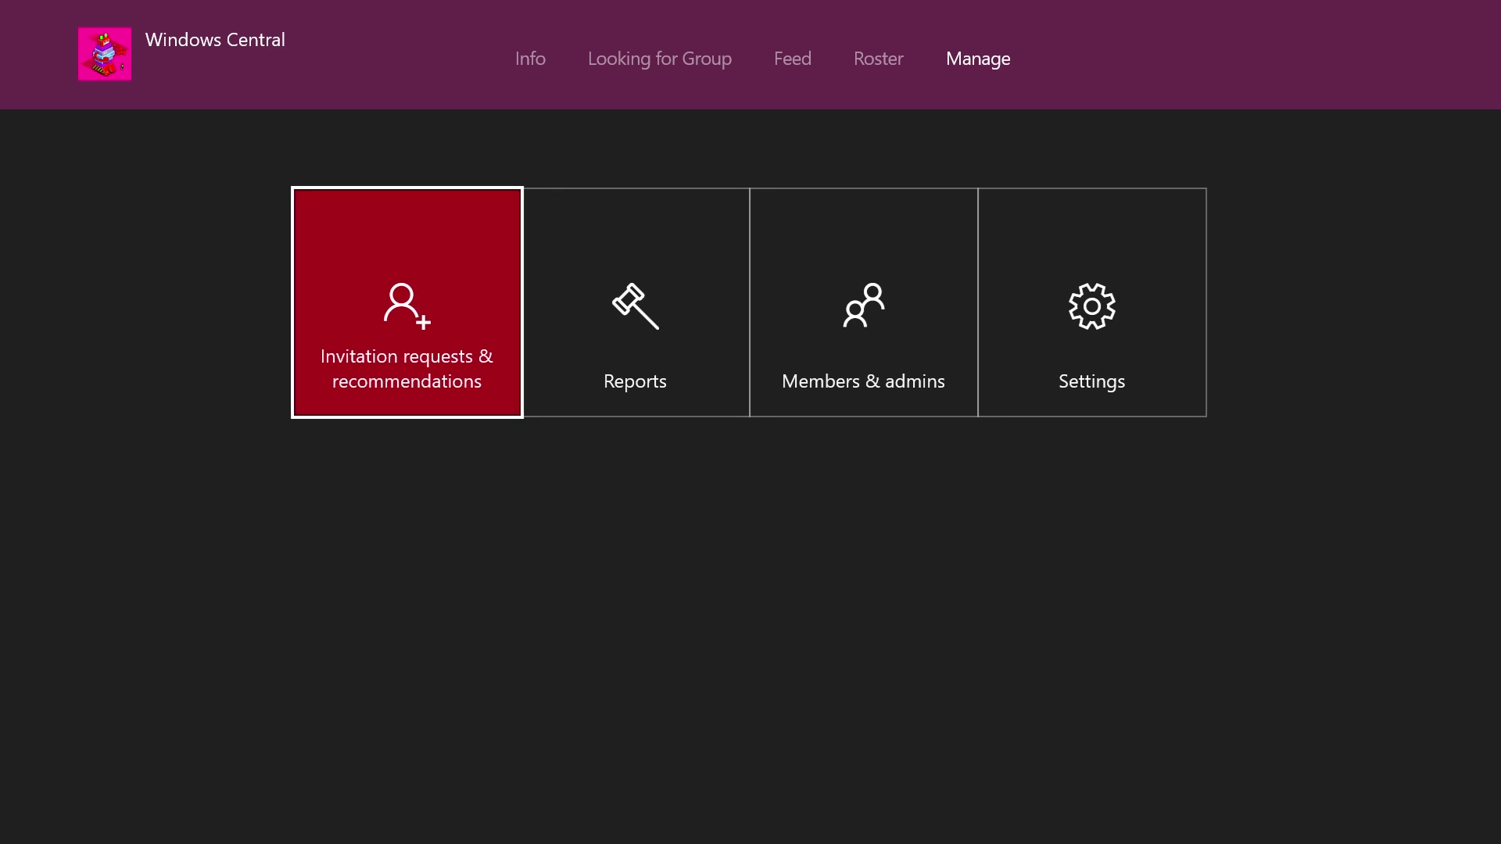
{"action": "key", "text": "Right"}
{"action": "key", "text": "Right"}
{"action": "key", "text": "Right"}
{"action": "key", "text": "Return"}
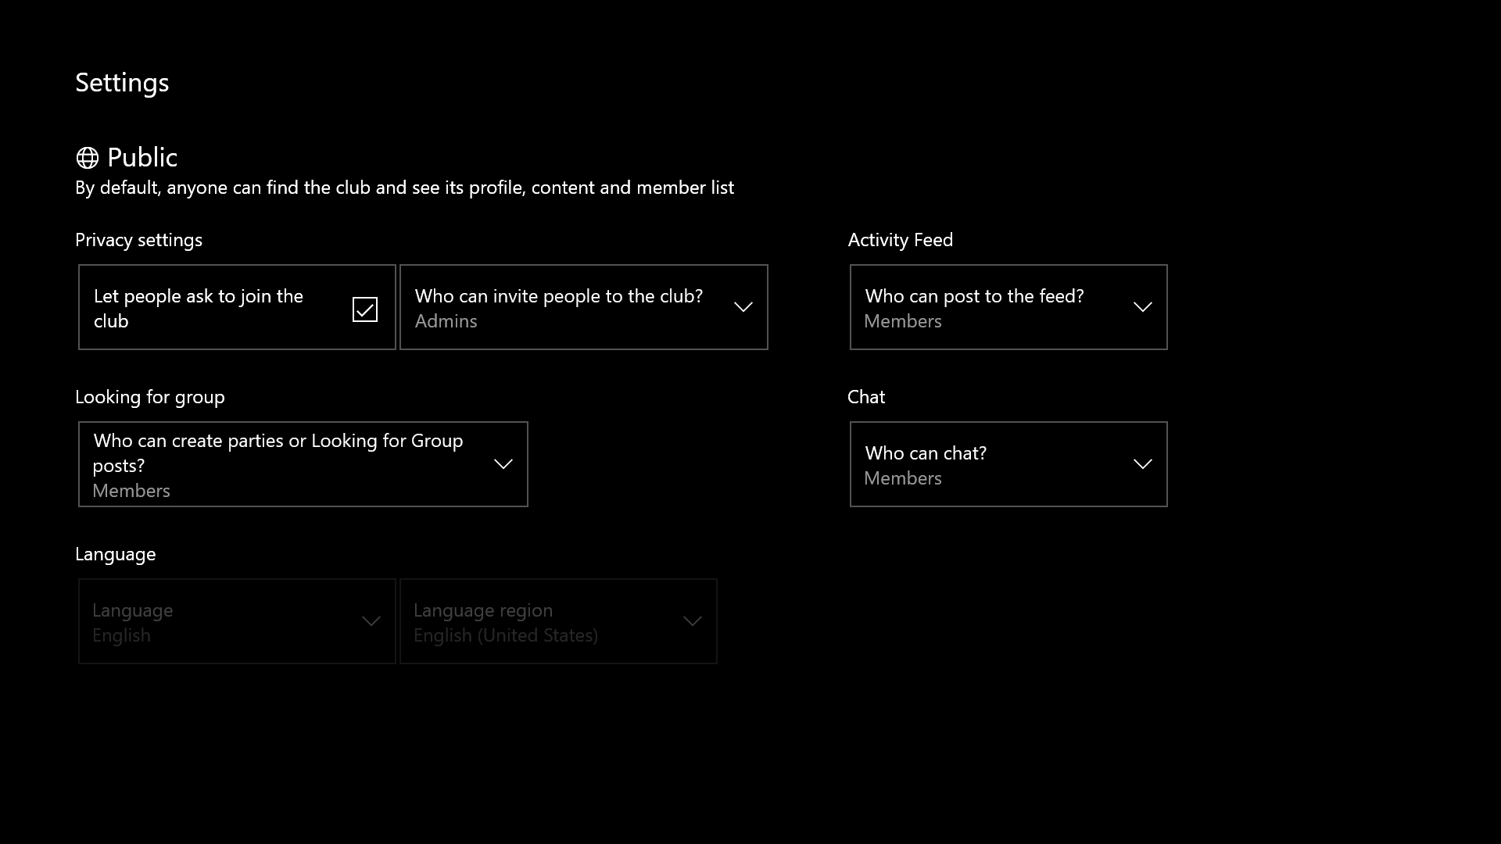
Step: Check the choices for who can post to the club's activity feed and keep Members
{"action": "key", "text": "Down"}
{"action": "key", "text": "Up"}
{"action": "key", "text": "Right"}
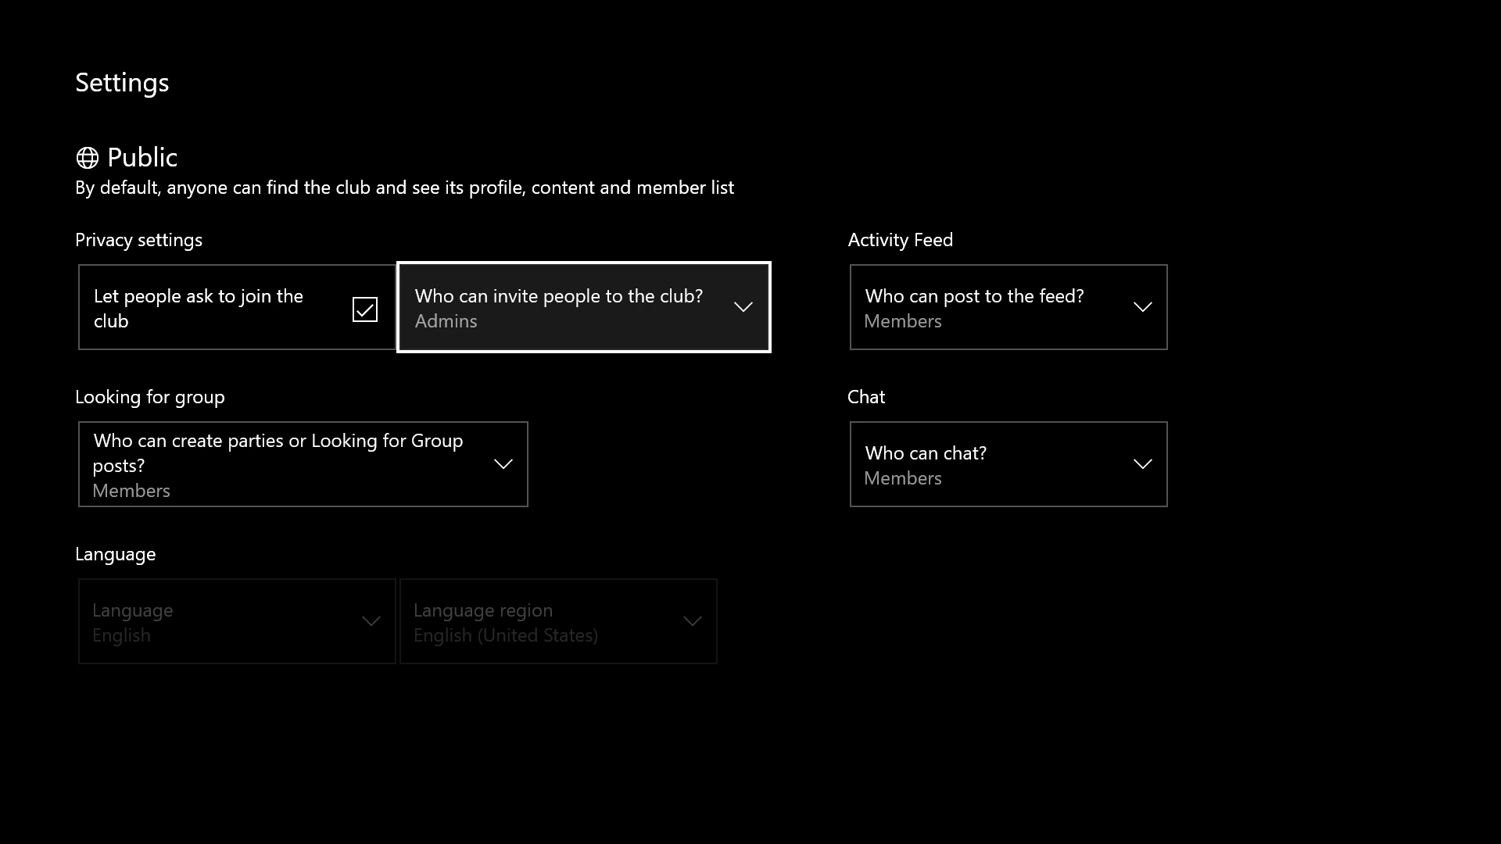
{"action": "key", "text": "Right"}
{"action": "key", "text": "Return"}
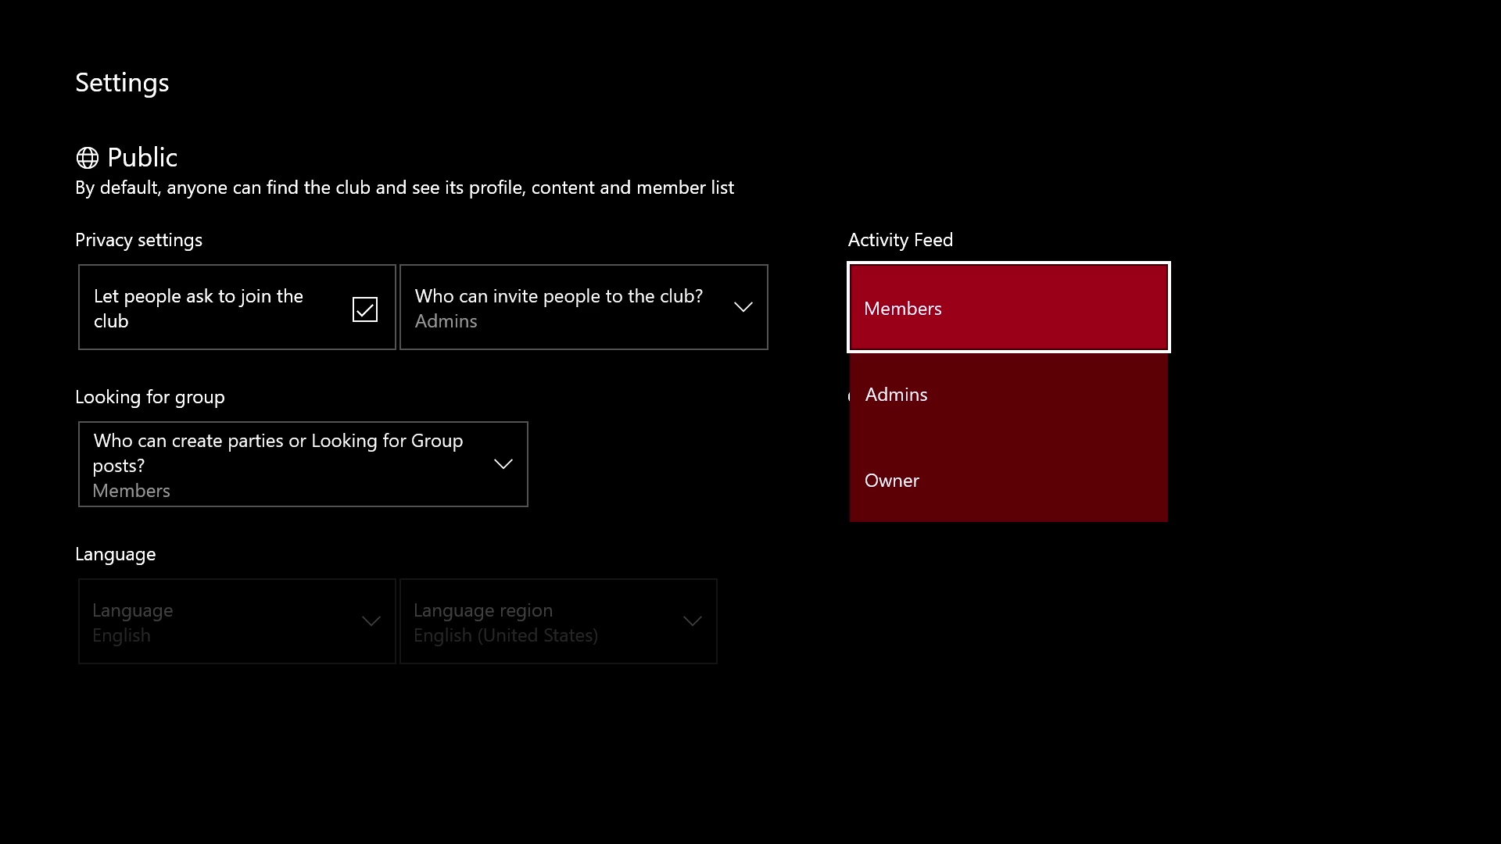
{"action": "key", "text": "Return"}
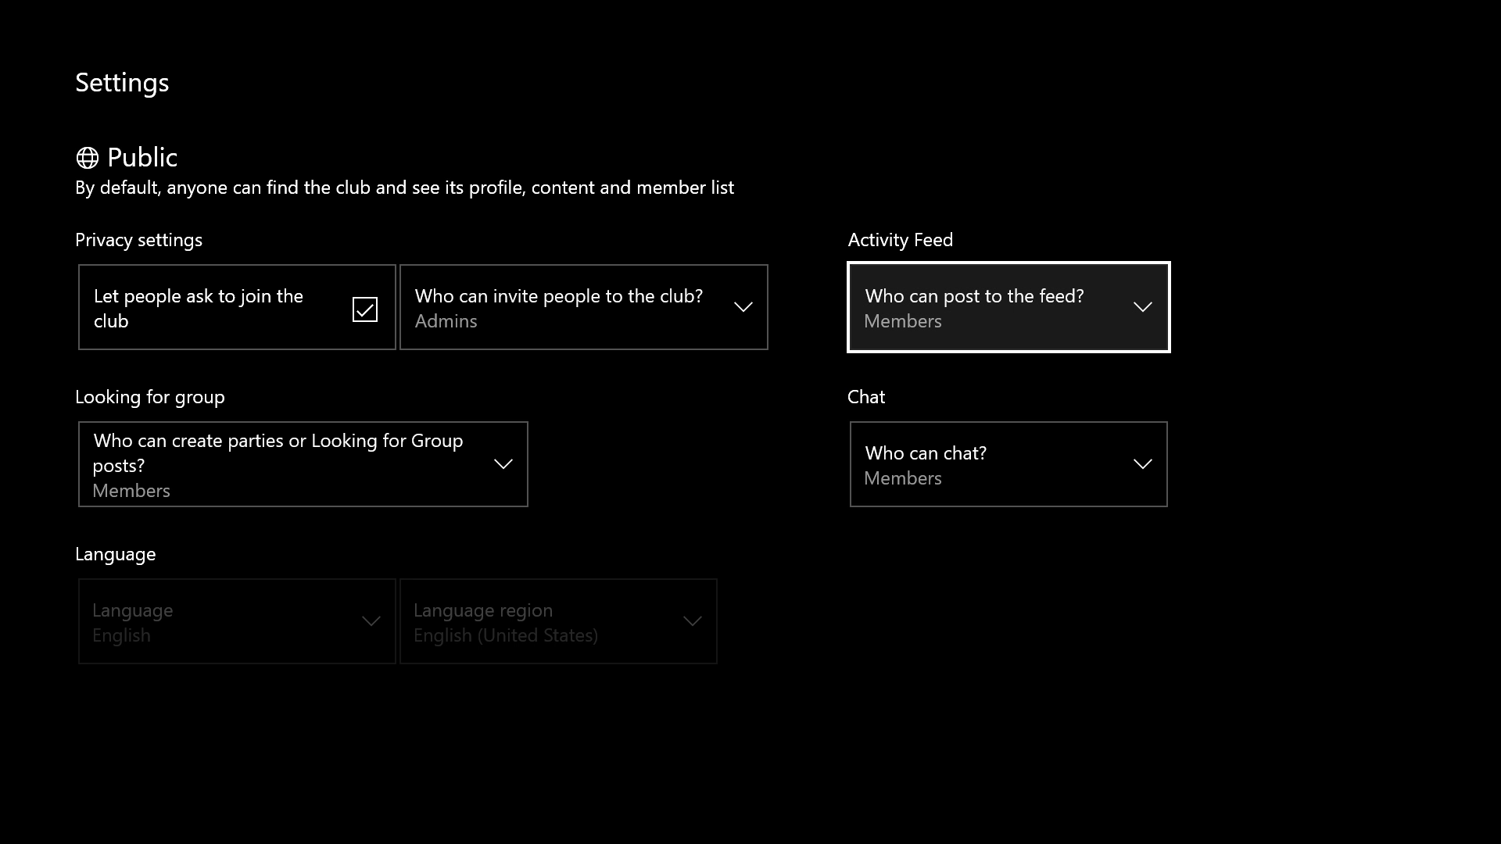
Step: Check who can chat and who can create parties or Looking for Group posts, keeping Members for both
{"action": "key", "text": "Down"}
{"action": "key", "text": "Return"}
{"action": "key", "text": "Return"}
{"action": "key", "text": "Left"}
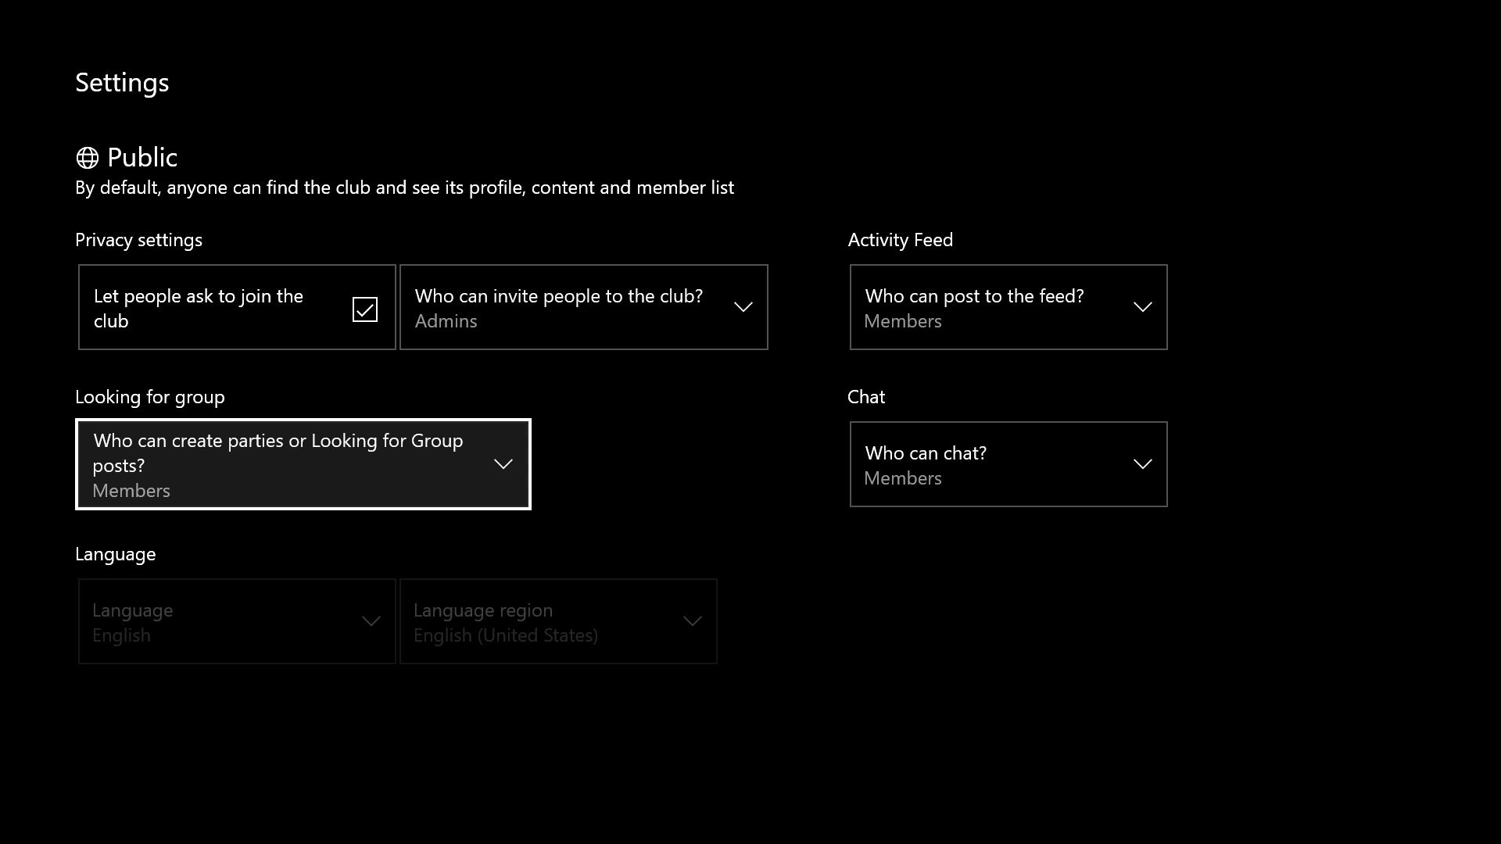
{"action": "key", "text": "Return"}
{"action": "key", "text": "Return"}
Step: Review the choices for who can invite people to the club, keep Admins and return to the management options
{"action": "key", "text": "Up"}
{"action": "key", "text": "Right"}
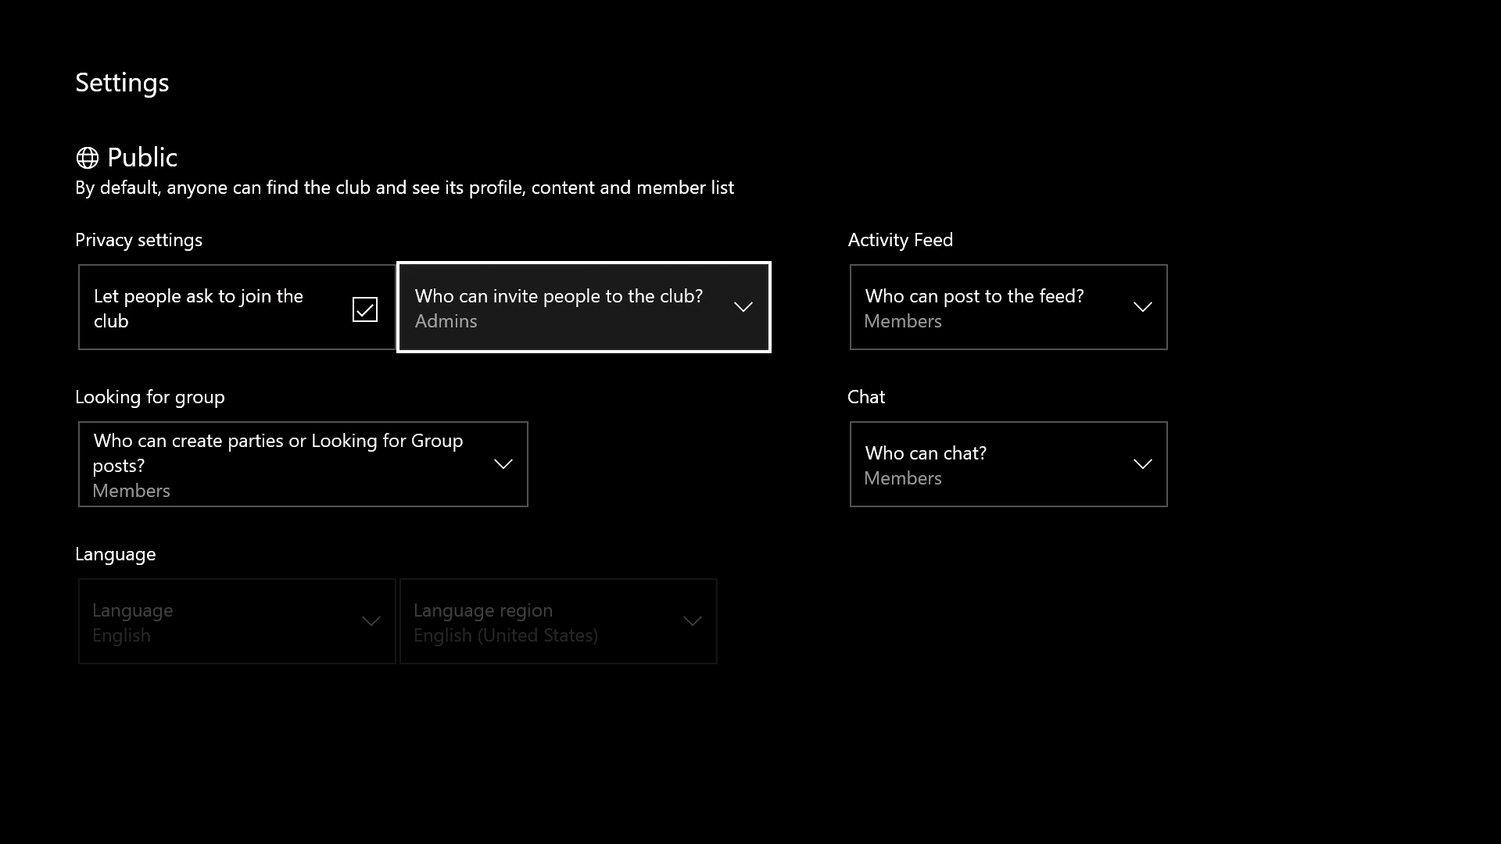
{"action": "key", "text": "Left"}
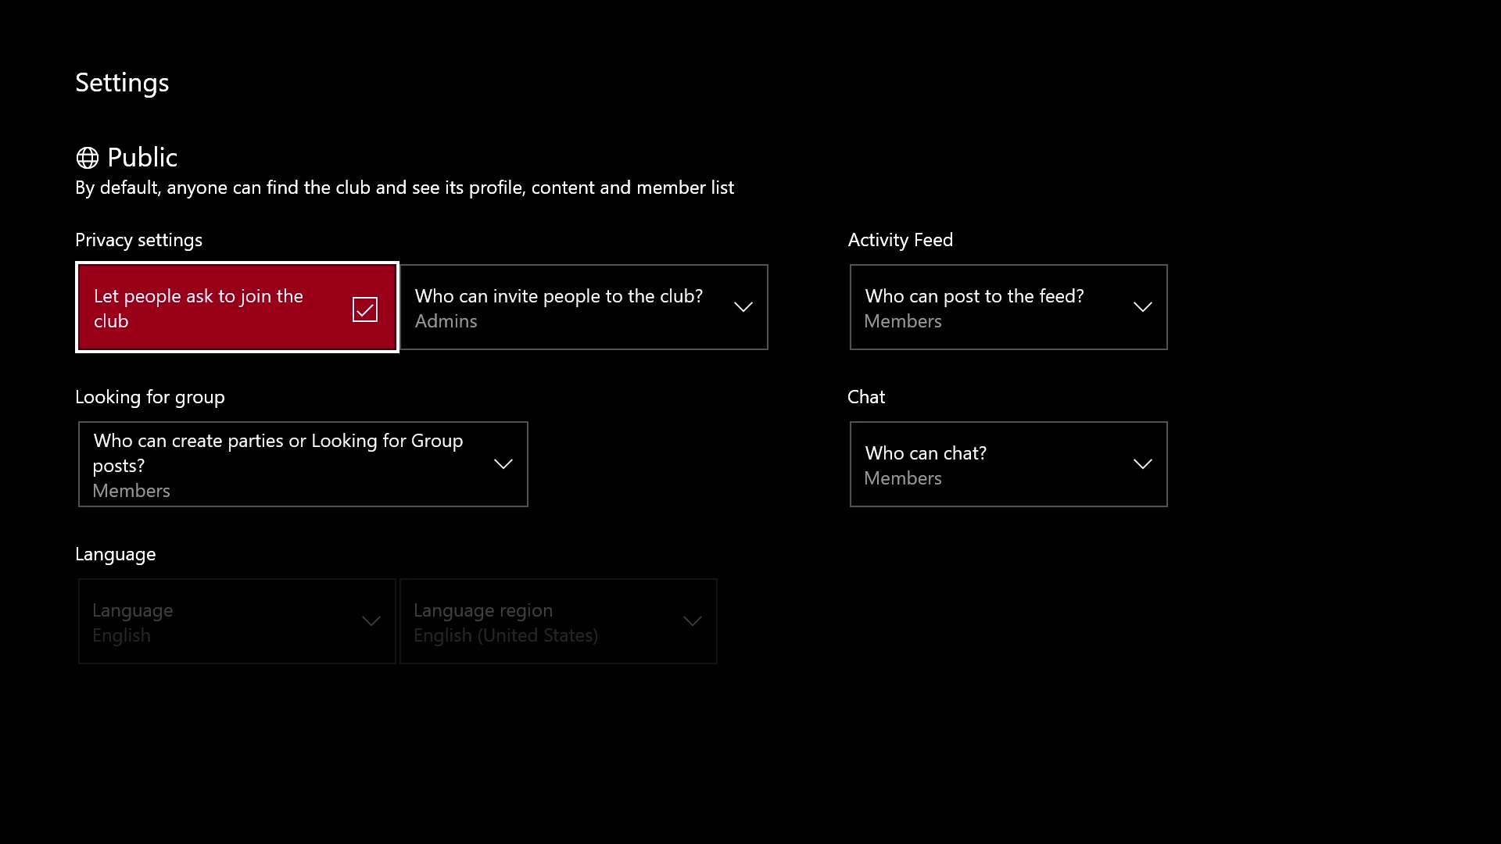
{"action": "key", "text": "Right"}
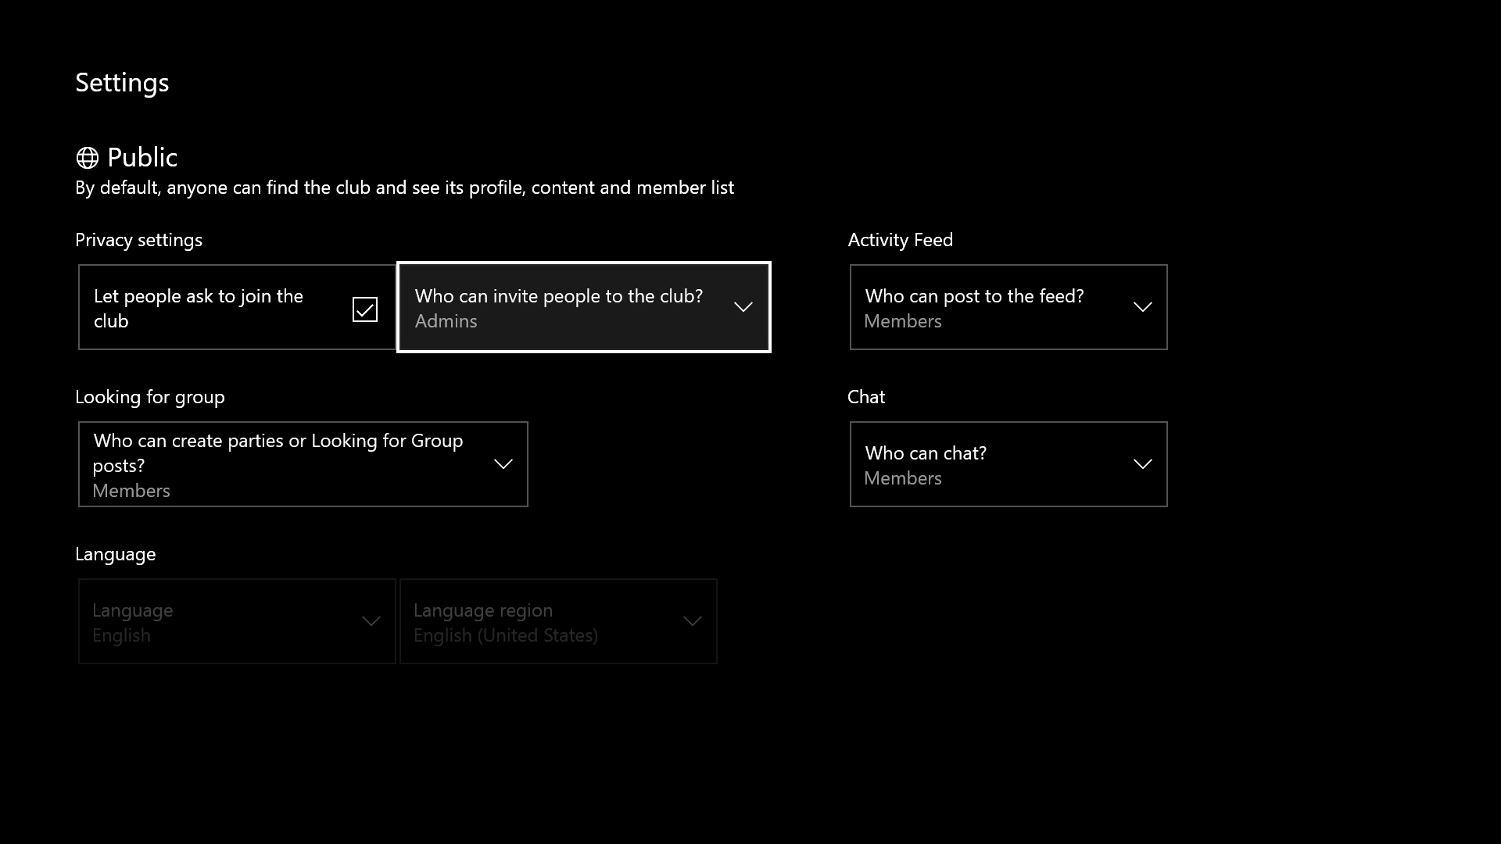
{"action": "key", "text": "Return"}
{"action": "key", "text": "Return"}
{"action": "key", "text": "Return"}
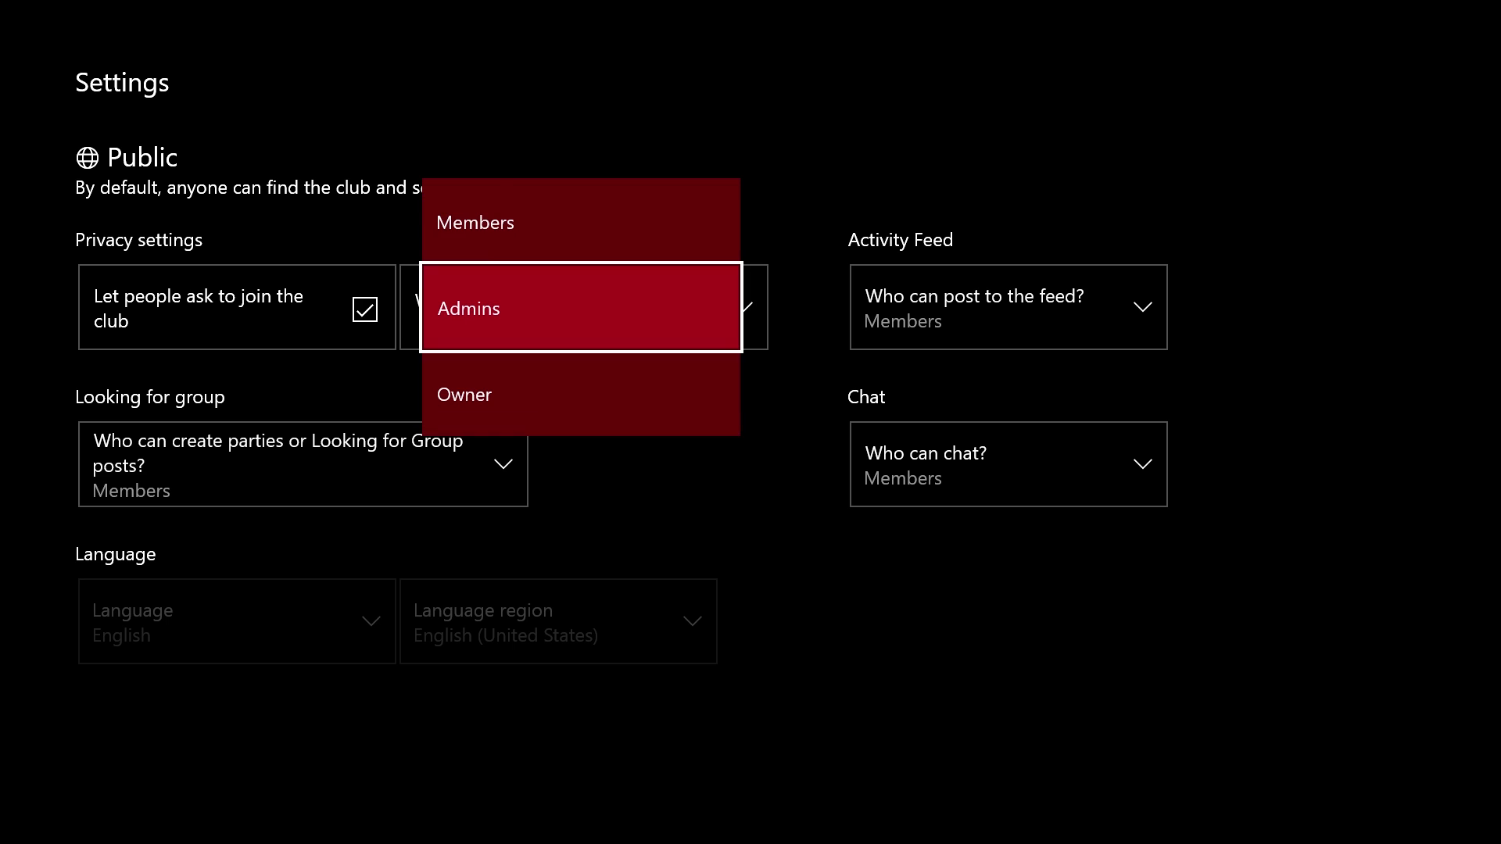
{"action": "key", "text": "Return"}
{"action": "key", "text": "Left"}
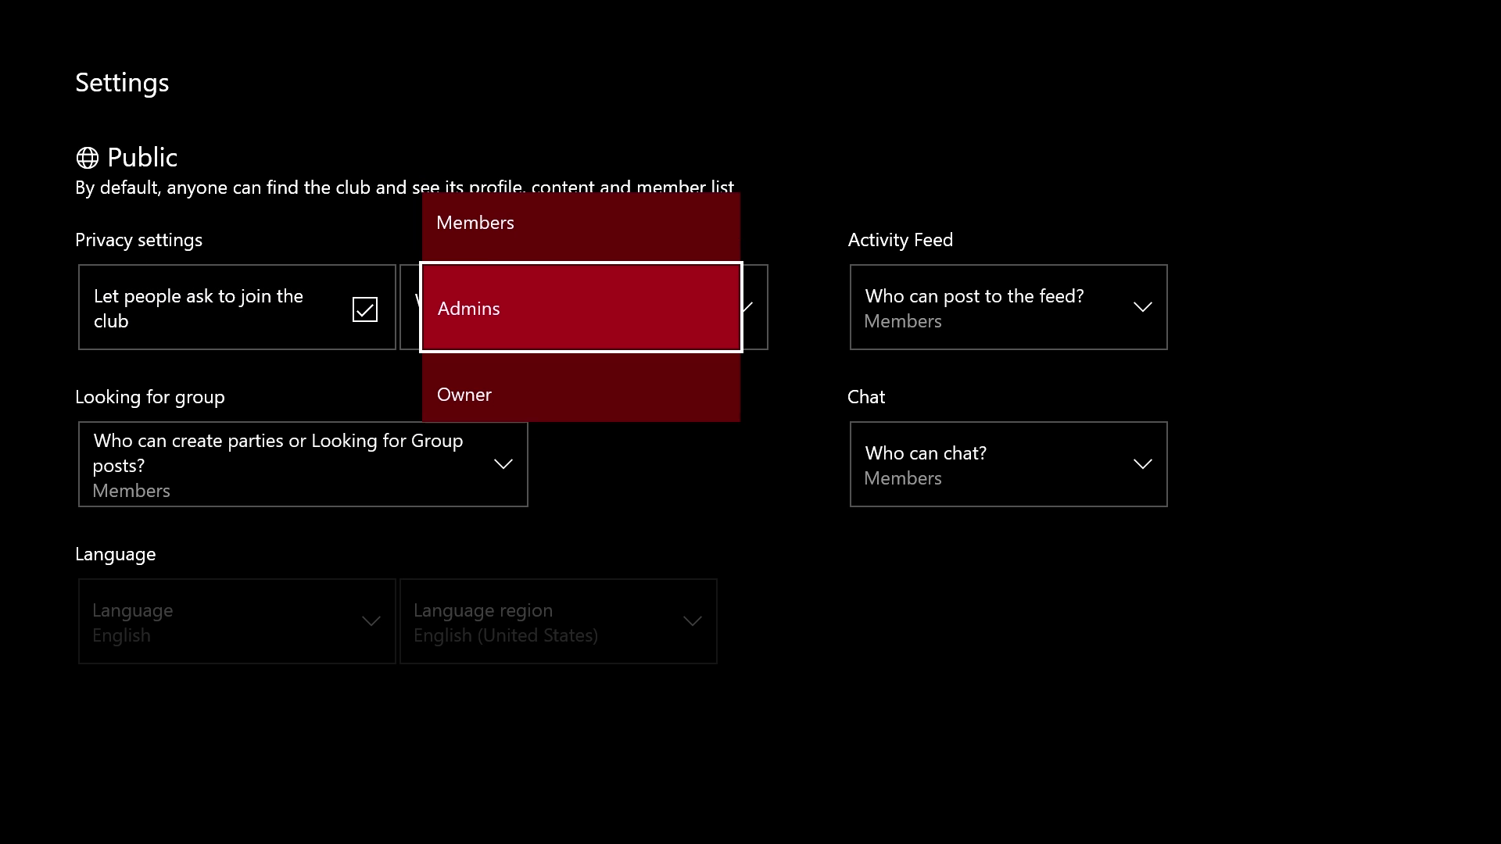
{"action": "key", "text": "Down"}
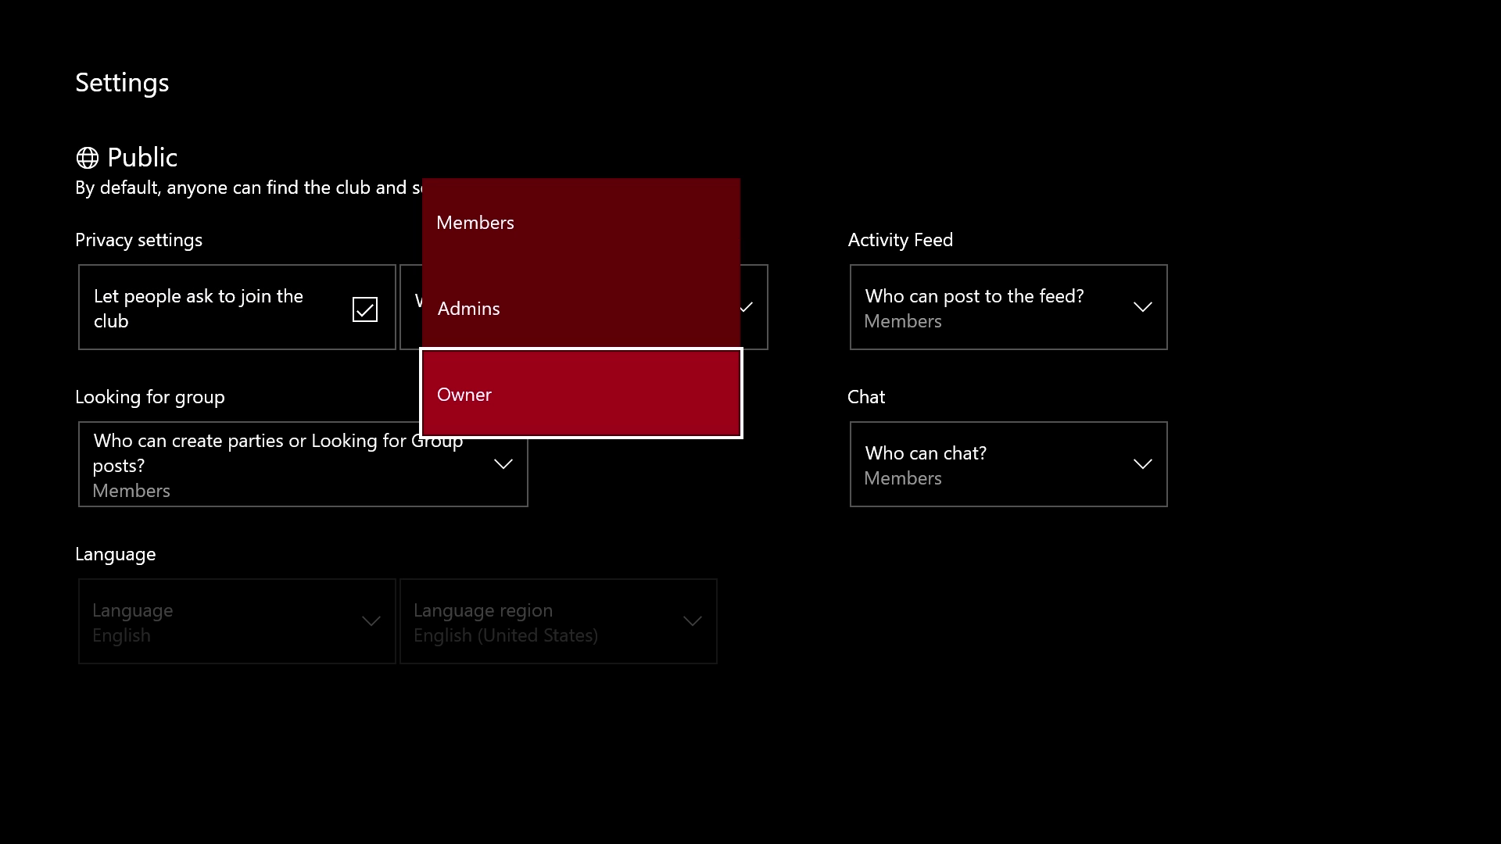
{"action": "key", "text": "Up"}
{"action": "key", "text": "Up"}
{"action": "key", "text": "Down"}
{"action": "key", "text": "Return"}
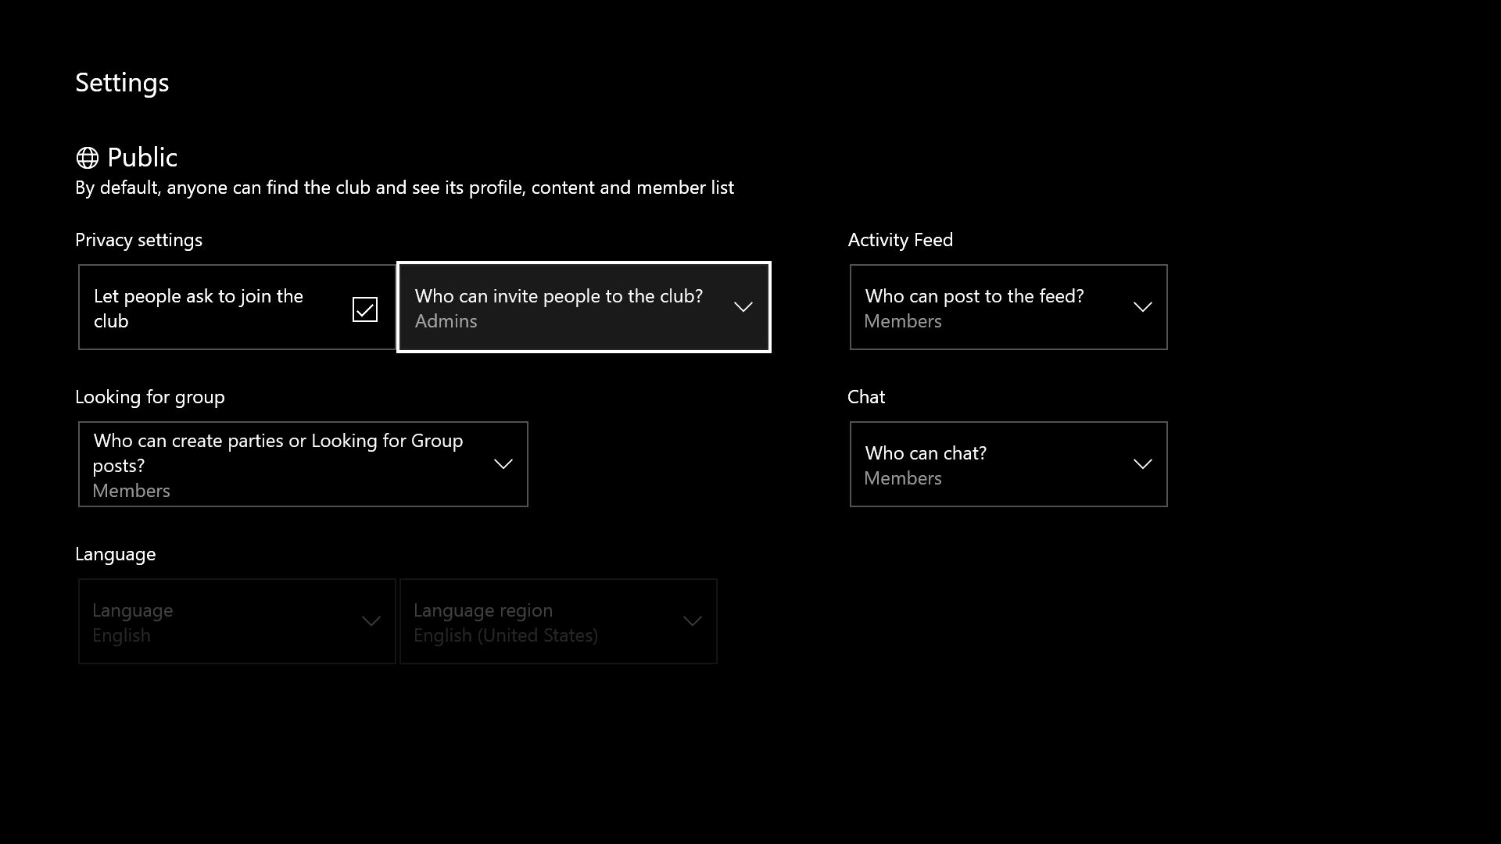
{"action": "key", "text": "Escape"}
{"action": "key", "text": "Right"}
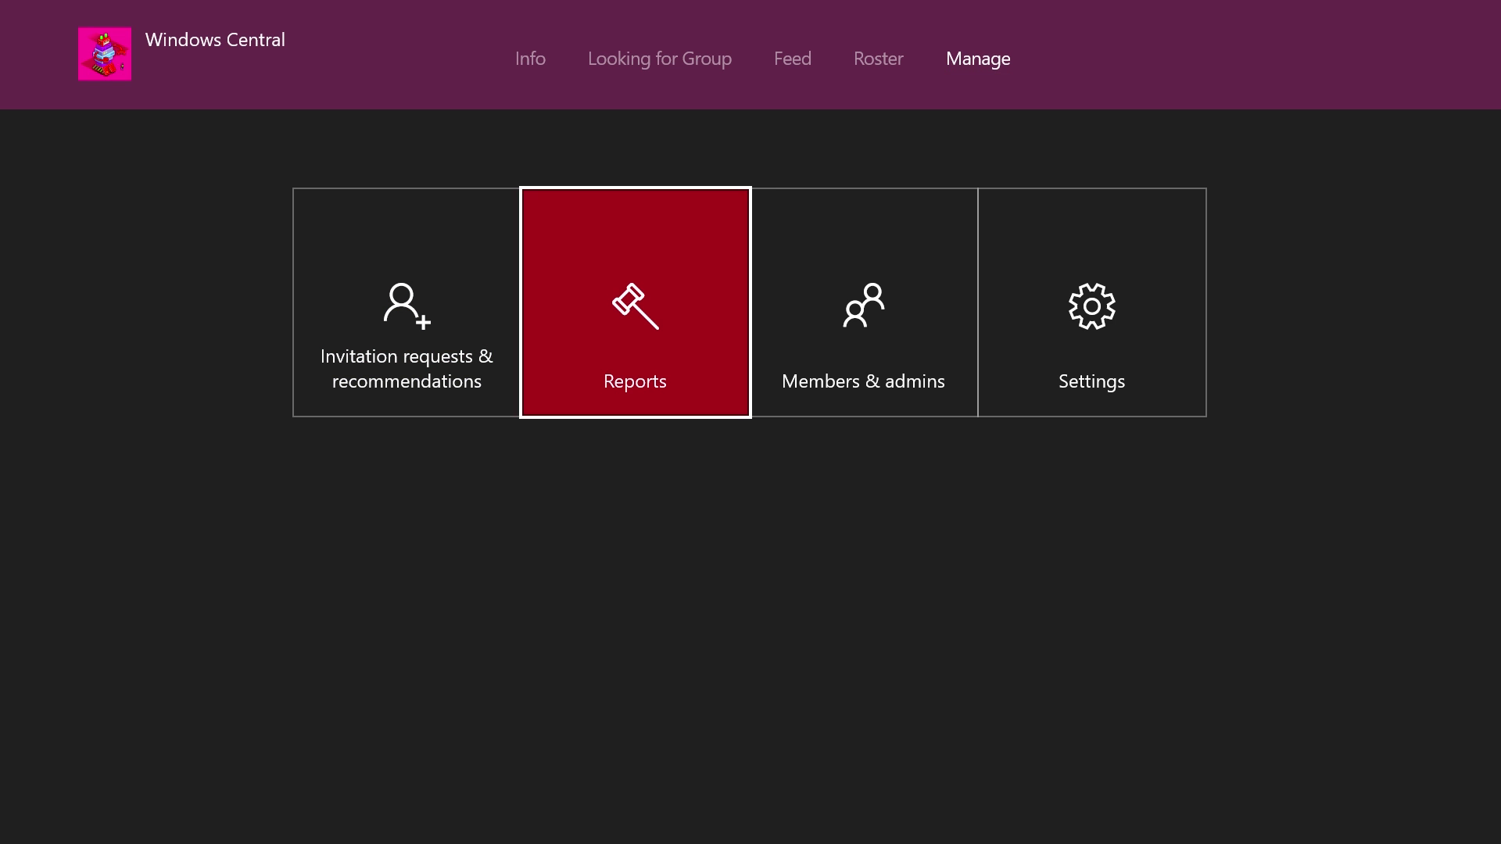
Step: Review the actions available for the club owner under Members & admins and return to the management options
{"action": "key", "text": "Right"}
{"action": "key", "text": "Return"}
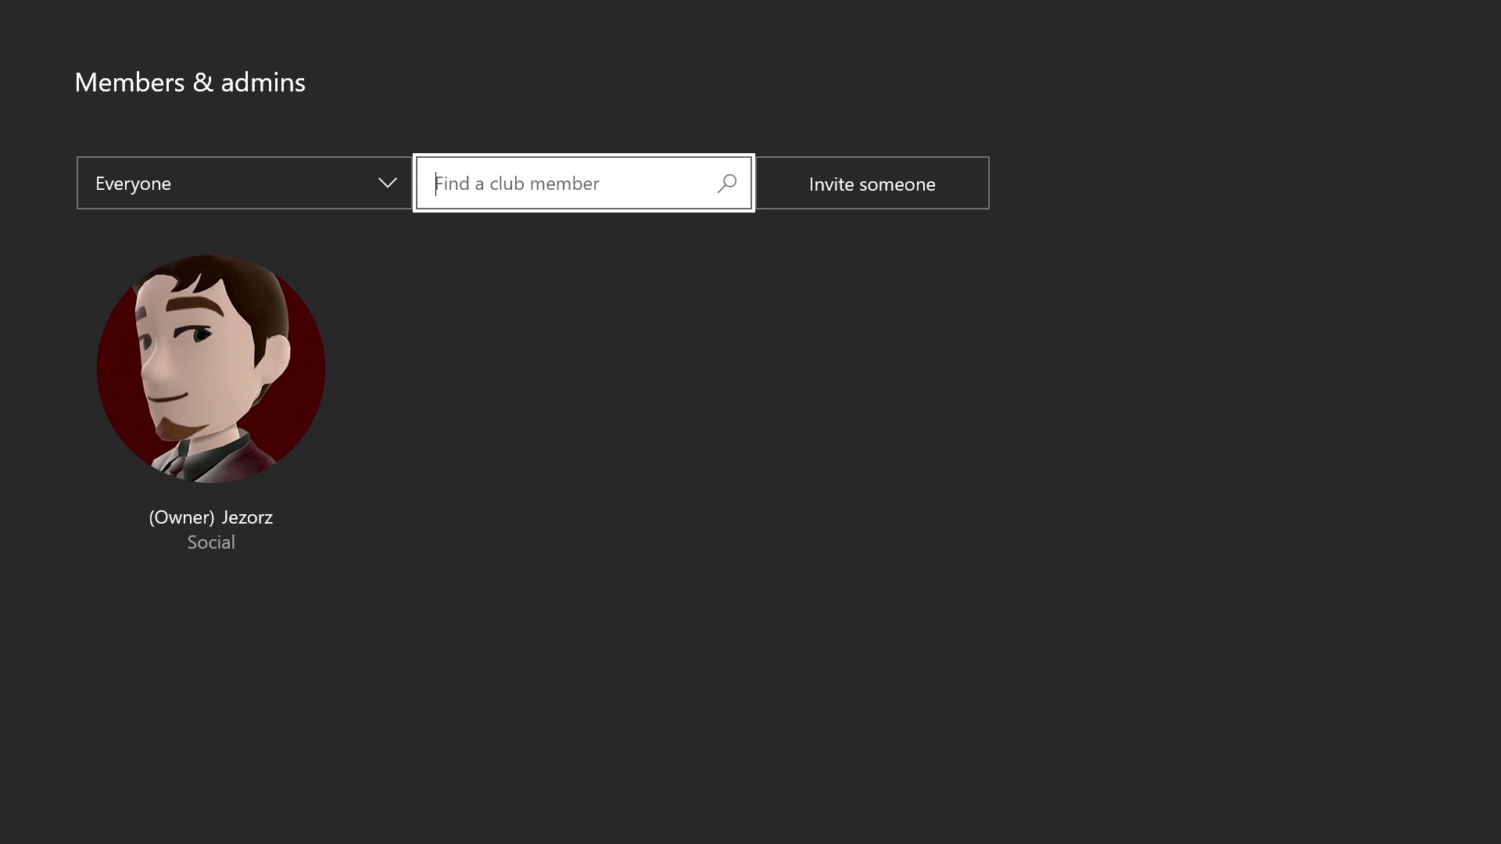
{"action": "key", "text": "Down"}
{"action": "key", "text": "Up"}
{"action": "key", "text": "Down"}
{"action": "key", "text": "Down"}
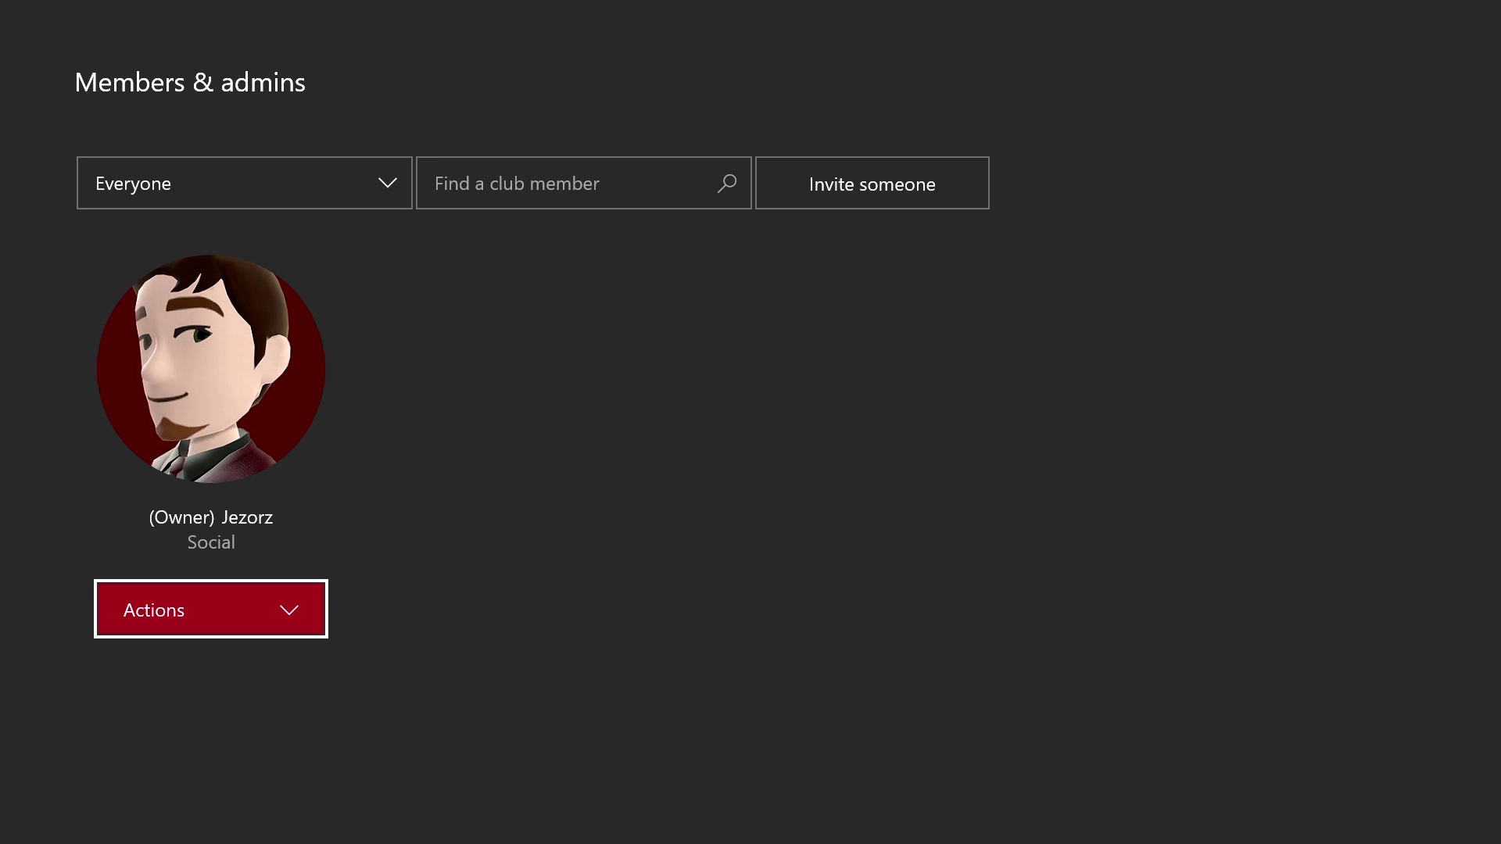
{"action": "key", "text": "Return"}
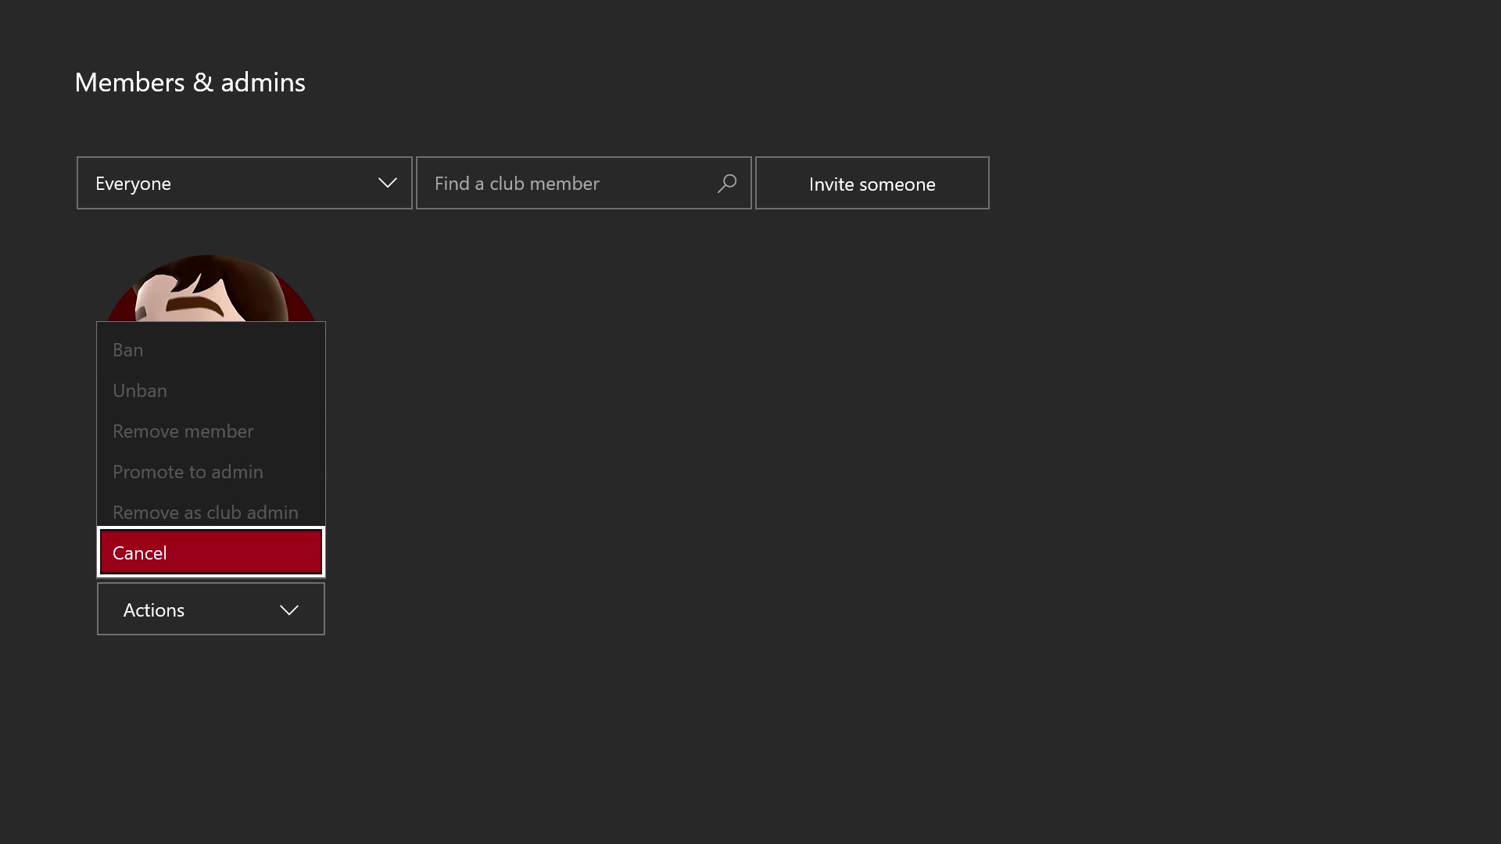
{"action": "key", "text": "Return"}
{"action": "key", "text": "Escape"}
Step: Check the club's Reports page and return to the management options
{"action": "key", "text": "Down"}
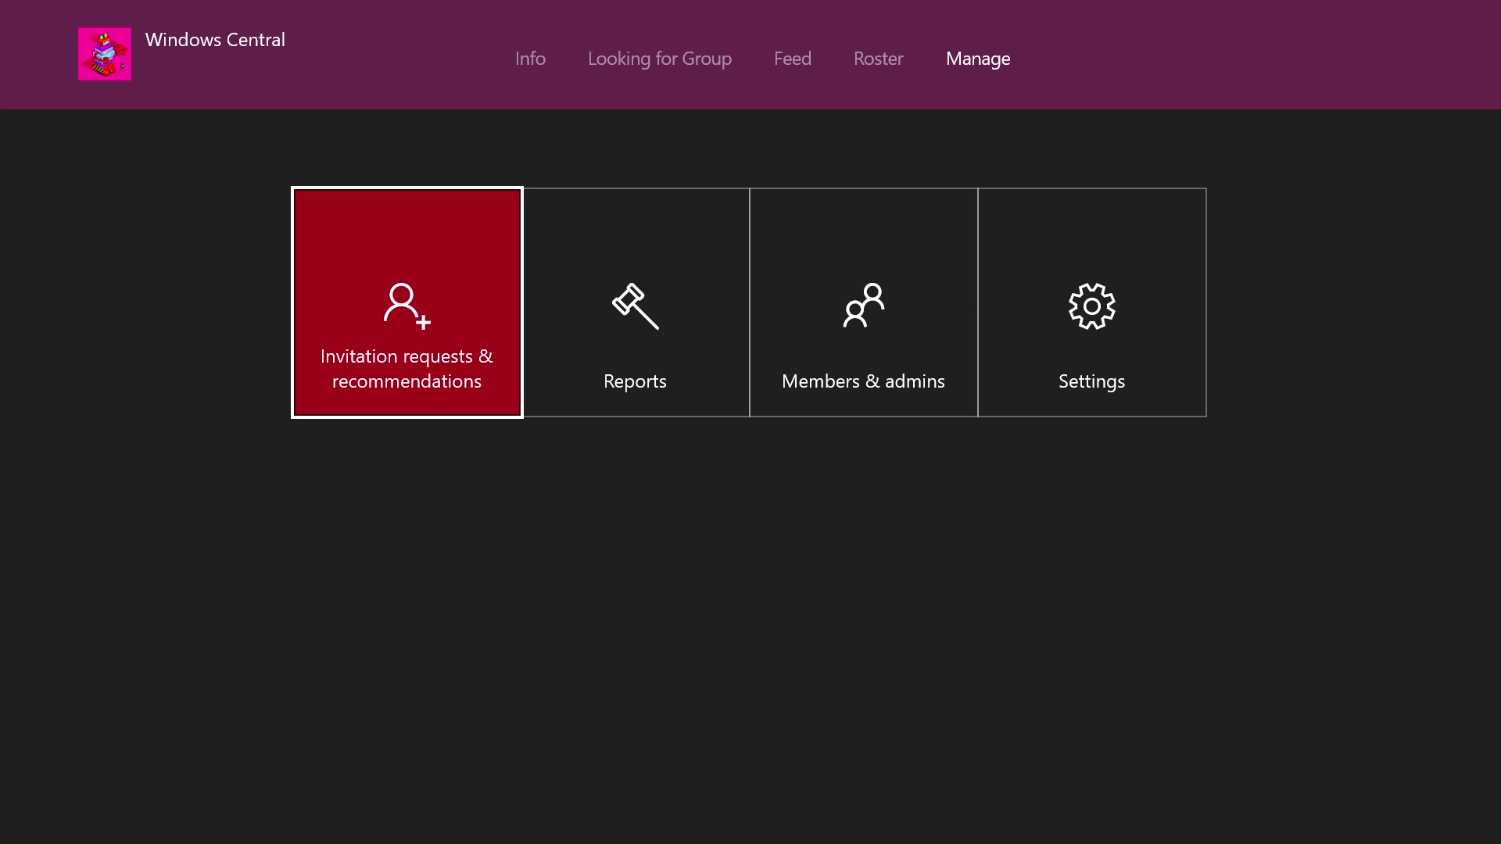
{"action": "key", "text": "Right"}
{"action": "key", "text": "Right"}
{"action": "key", "text": "Right"}
{"action": "key", "text": "Left"}
{"action": "key", "text": "Left"}
{"action": "key", "text": "Up"}
{"action": "key", "text": "Down"}
{"action": "key", "text": "Right"}
{"action": "key", "text": "Return"}
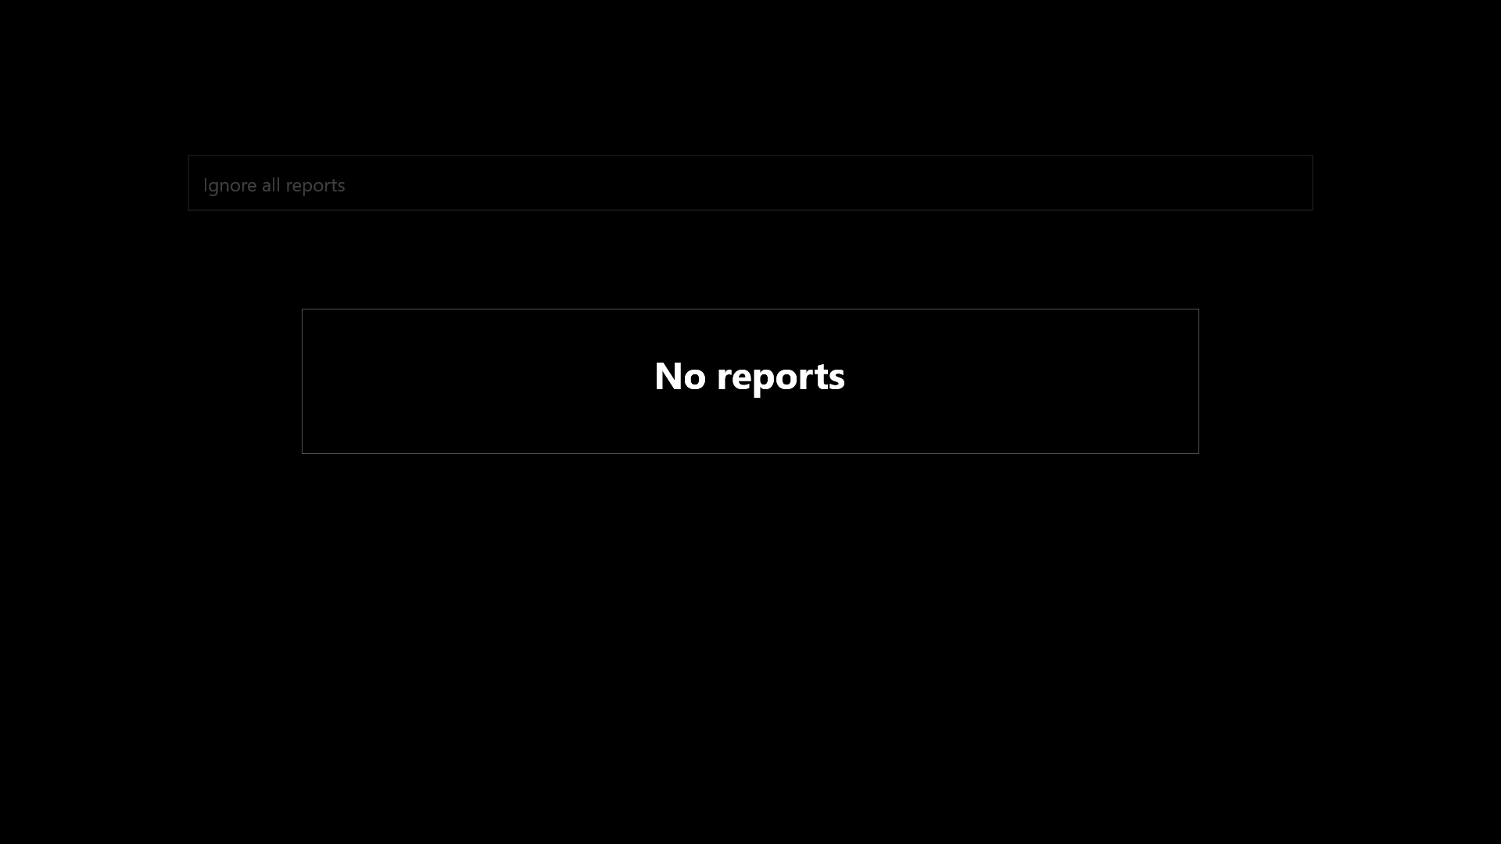
{"action": "key", "text": "Escape"}
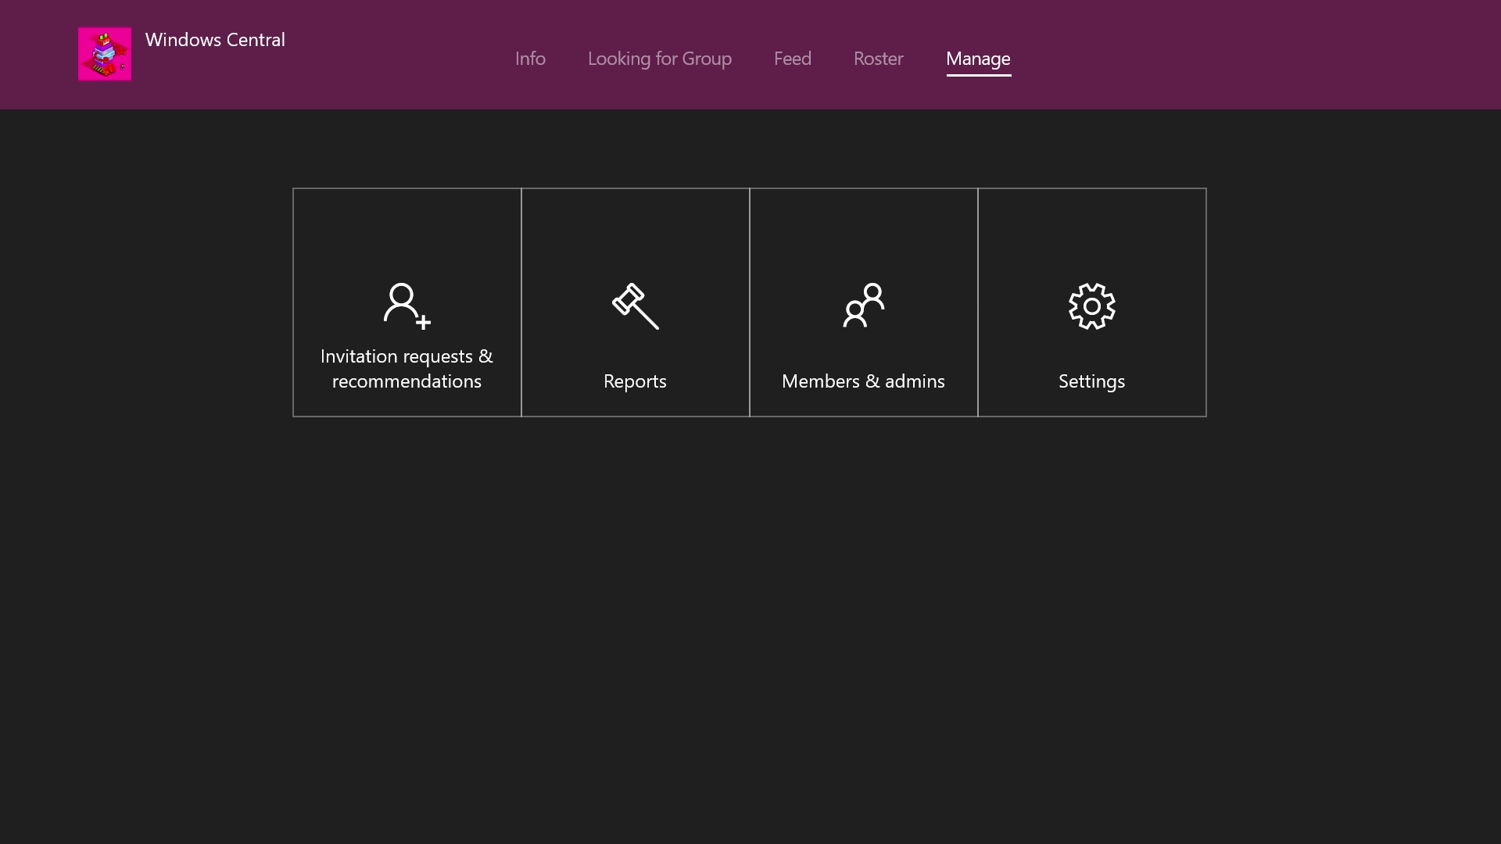
Step: Go back through the club's Roster and Looking for Group sections to its Info page
{"action": "key", "text": "Down"}
{"action": "key", "text": "Up"}
{"action": "key", "text": "Left"}
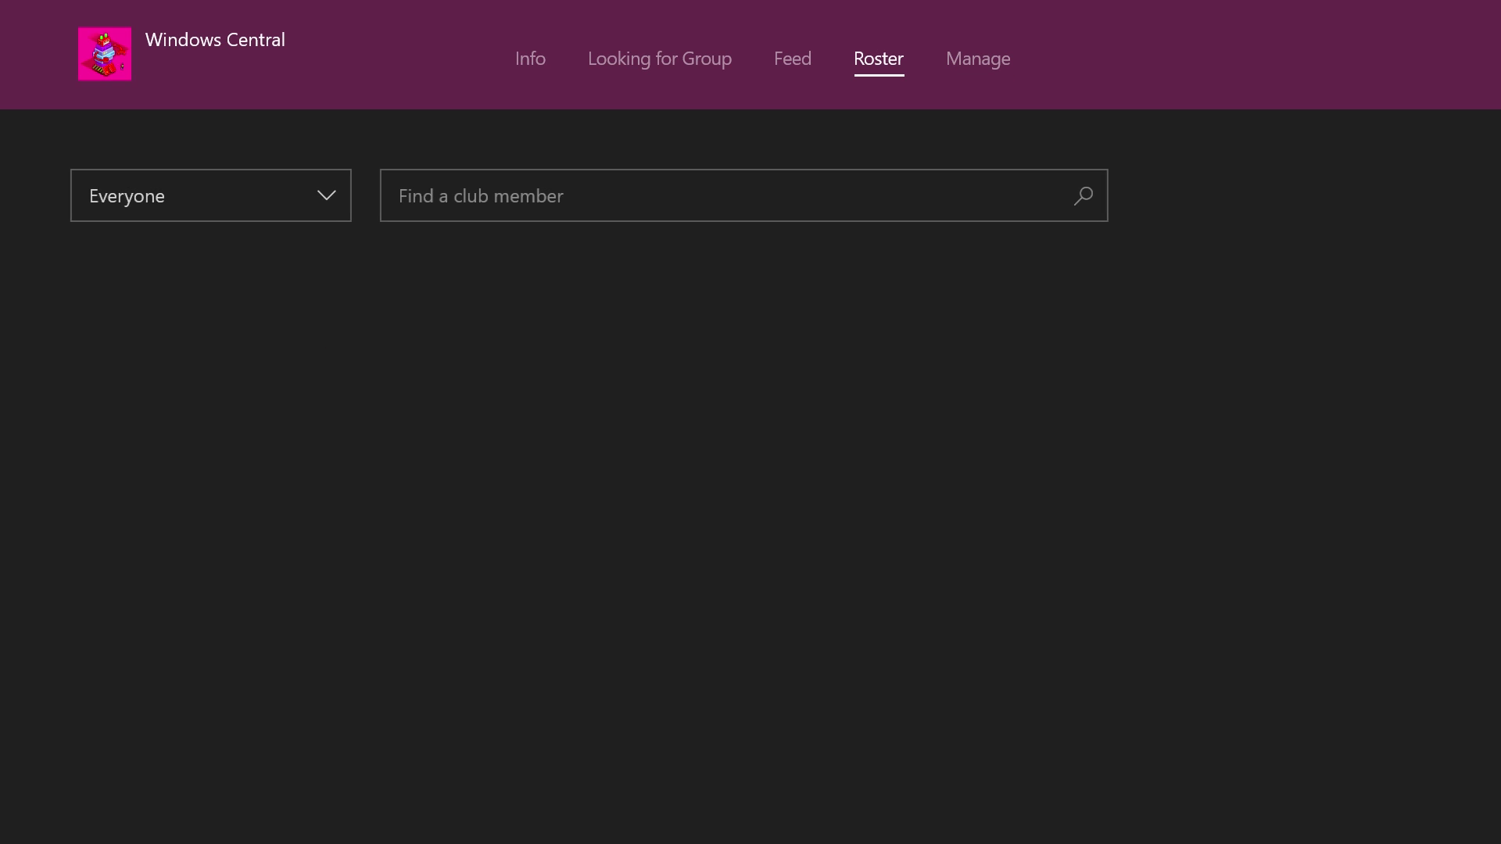
{"action": "key", "text": "Left"}
{"action": "key", "text": "Left"}
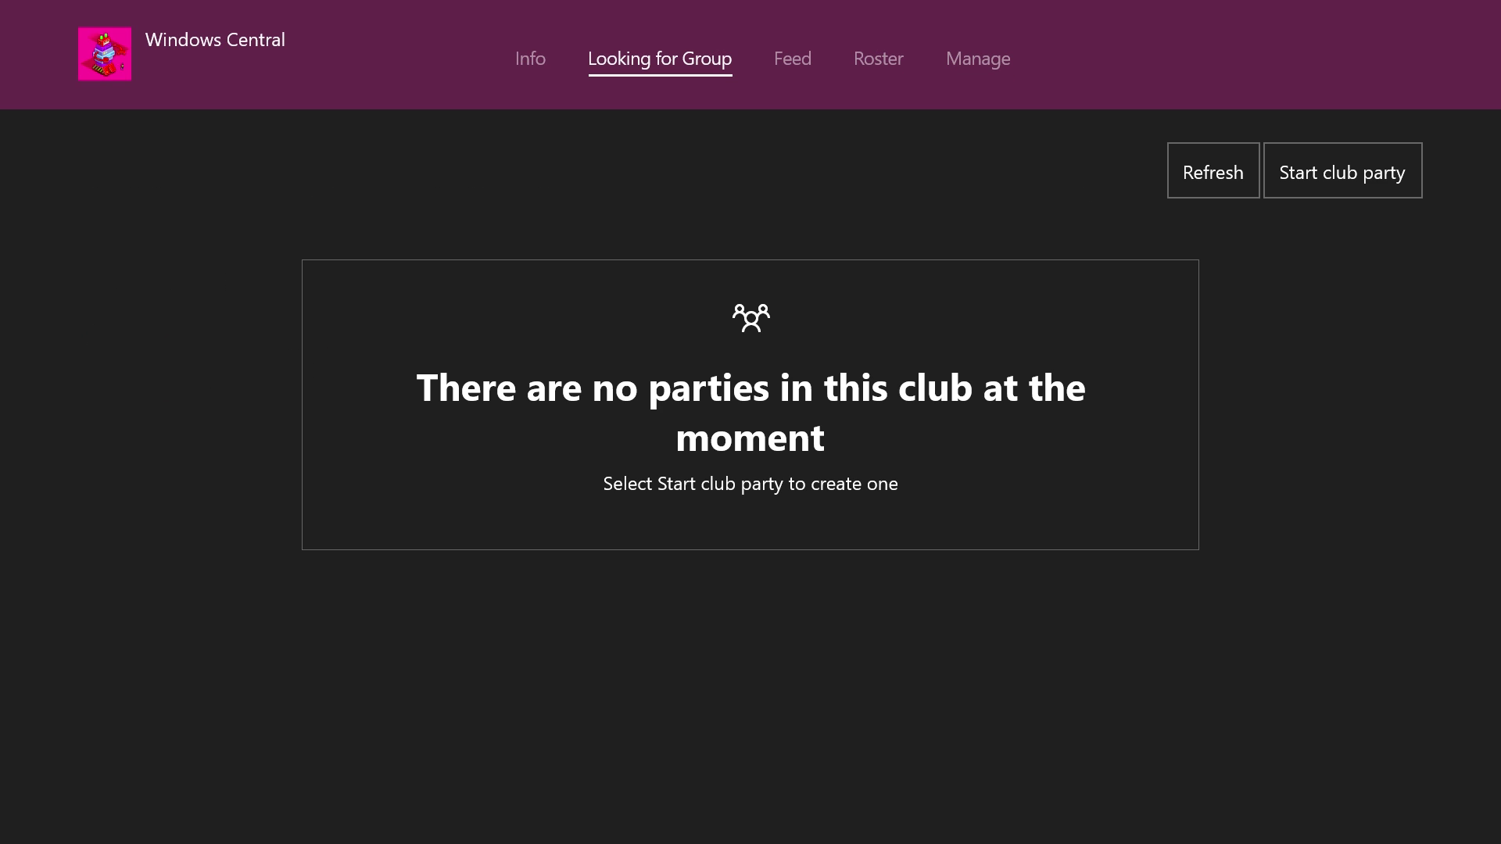
{"action": "key", "text": "Right"}
{"action": "key", "text": "Left"}
{"action": "key", "text": "Left"}
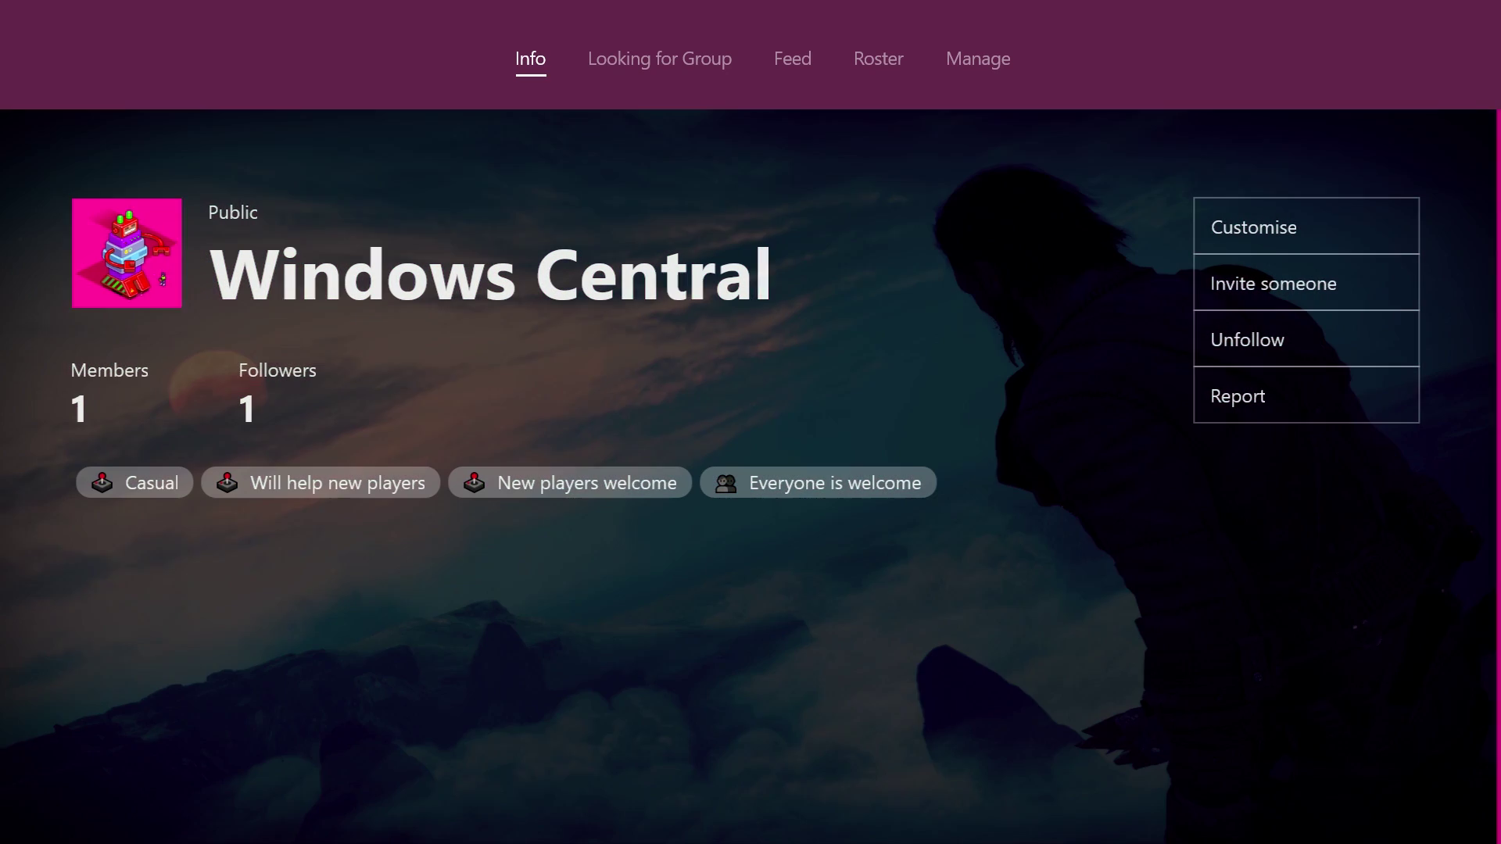
Step: Examine the club's Info page, including its customise, invite, unfollow and report options
{"action": "key", "text": "Down"}
{"action": "key", "text": "Down"}
{"action": "key", "text": "Down"}
{"action": "key", "text": "Down"}
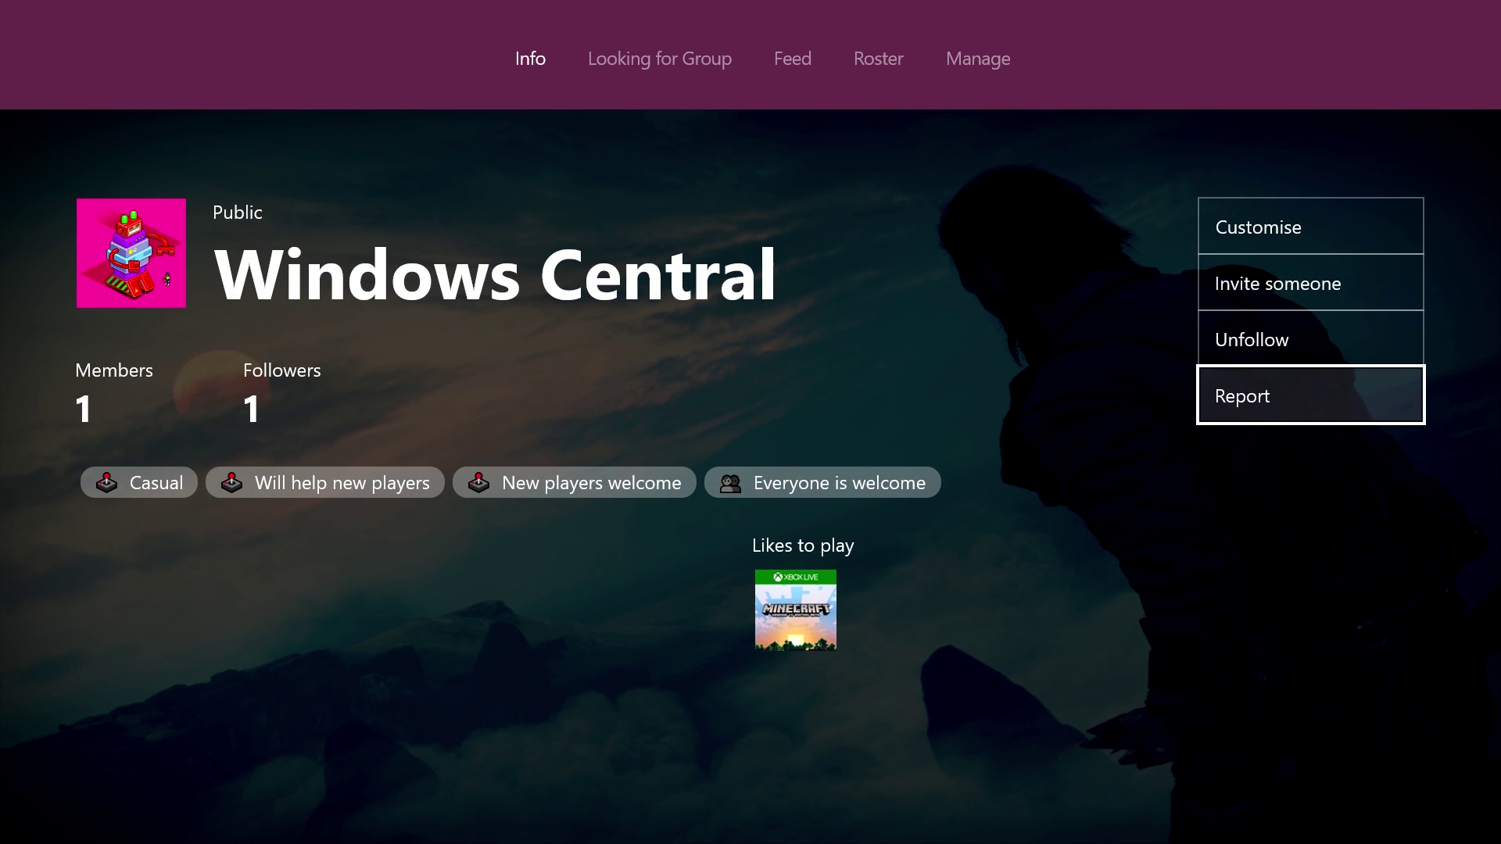
{"action": "key", "text": "Up"}
{"action": "key", "text": "Up"}
{"action": "key", "text": "Up"}
{"action": "key", "text": "Up"}
{"action": "key", "text": "Down"}
{"action": "key", "text": "Up"}
{"action": "key", "text": "Right"}
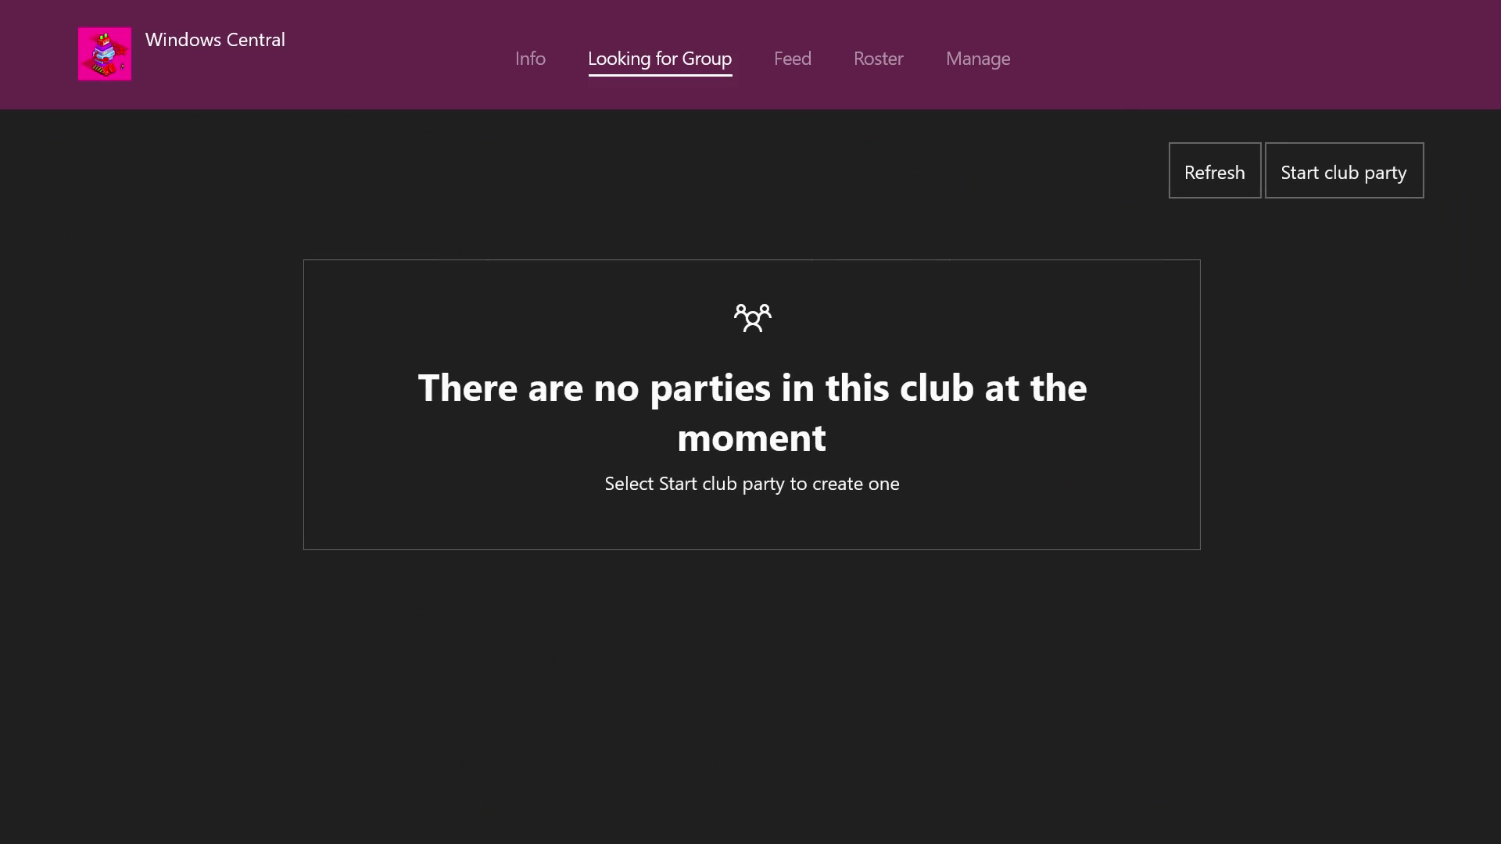
{"action": "key", "text": "Left"}
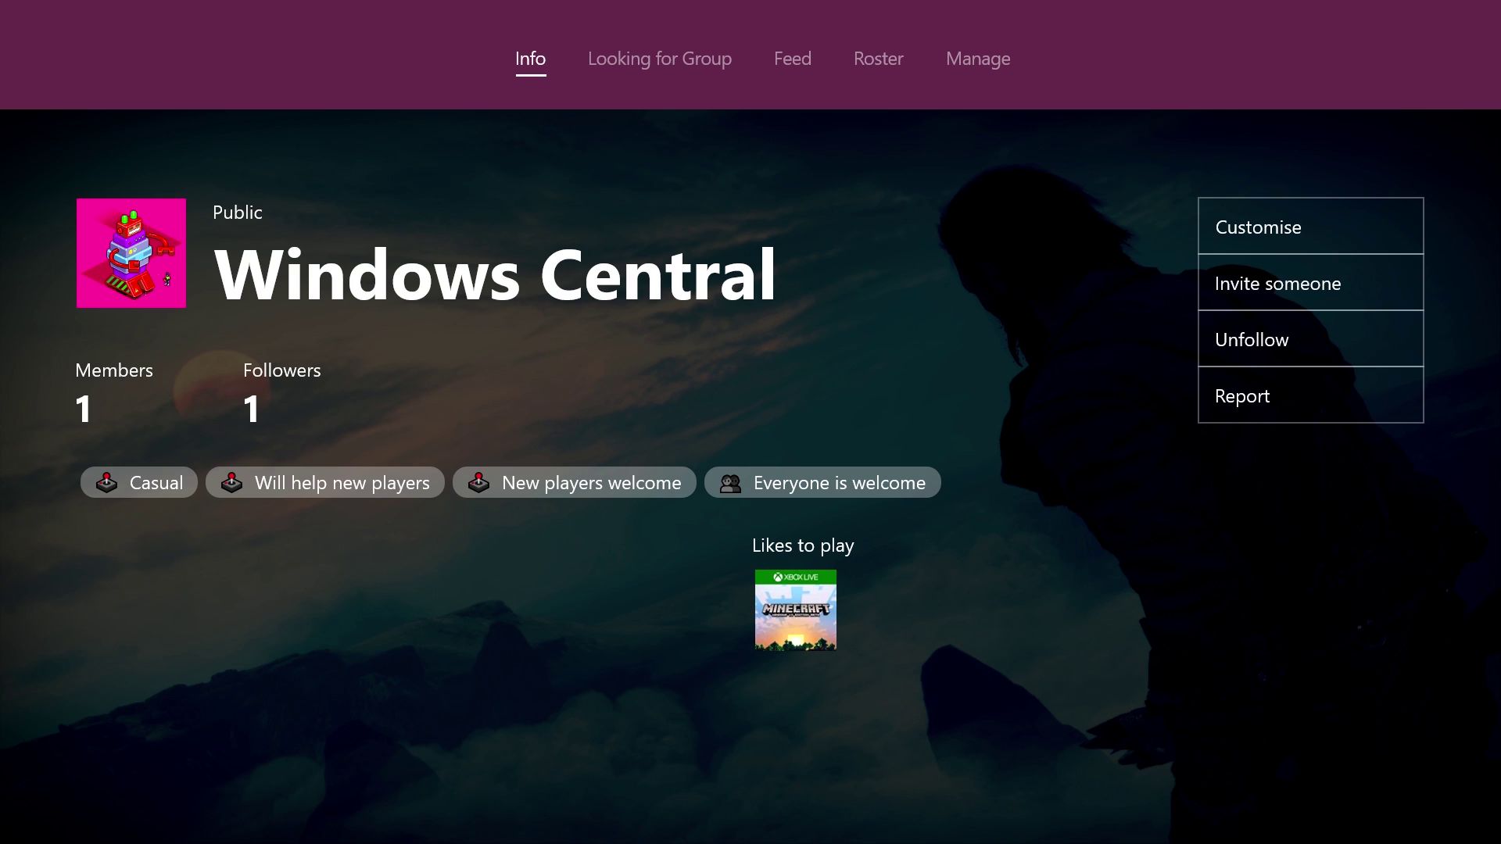
{"action": "key", "text": "Right"}
{"action": "key", "text": "Right"}
{"action": "key", "text": "Right"}
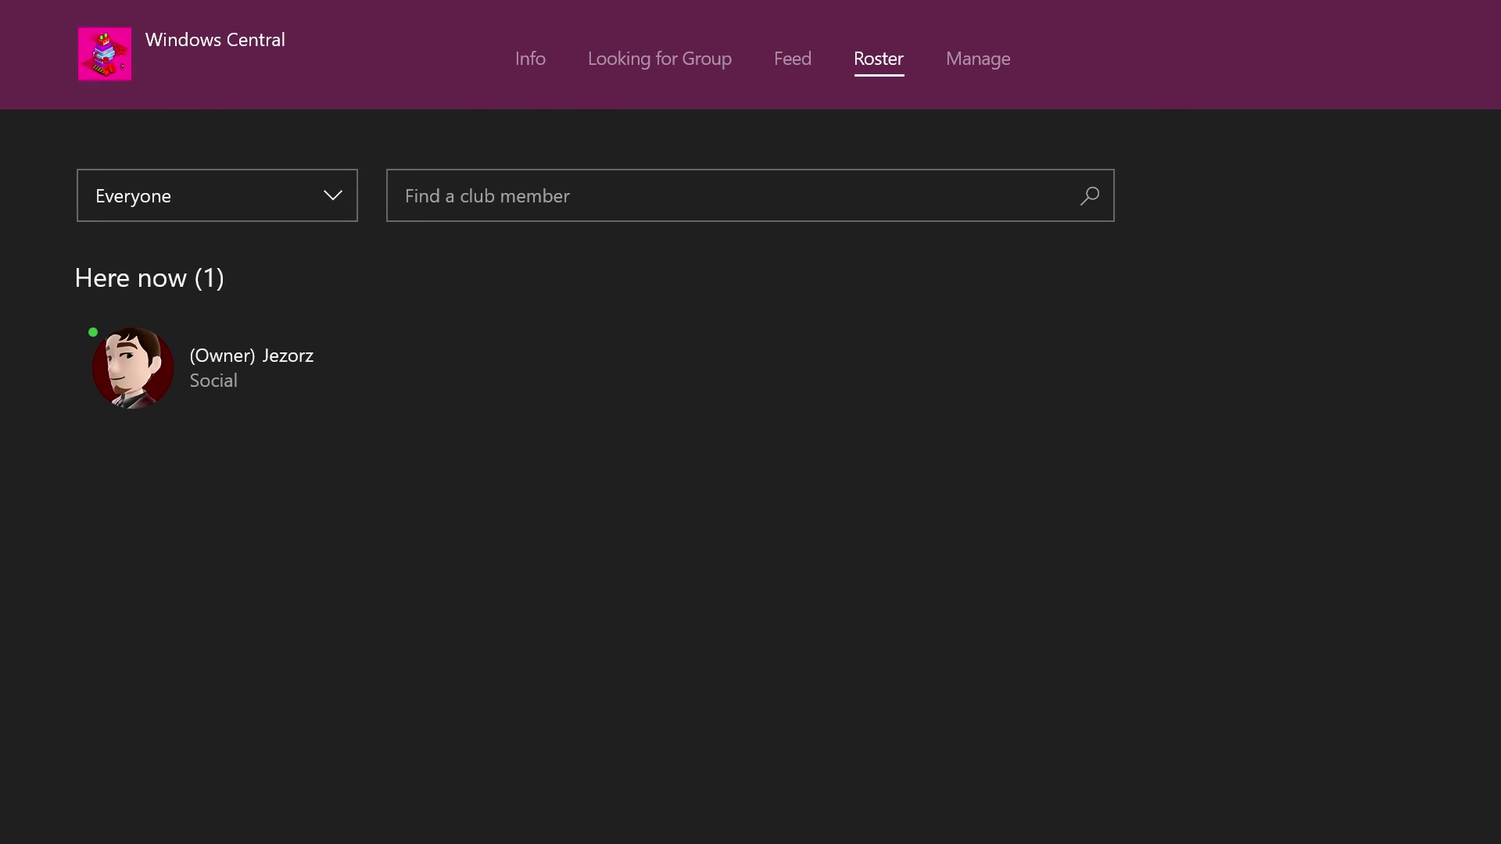
{"action": "key", "text": "Right"}
{"action": "key", "text": "Down"}
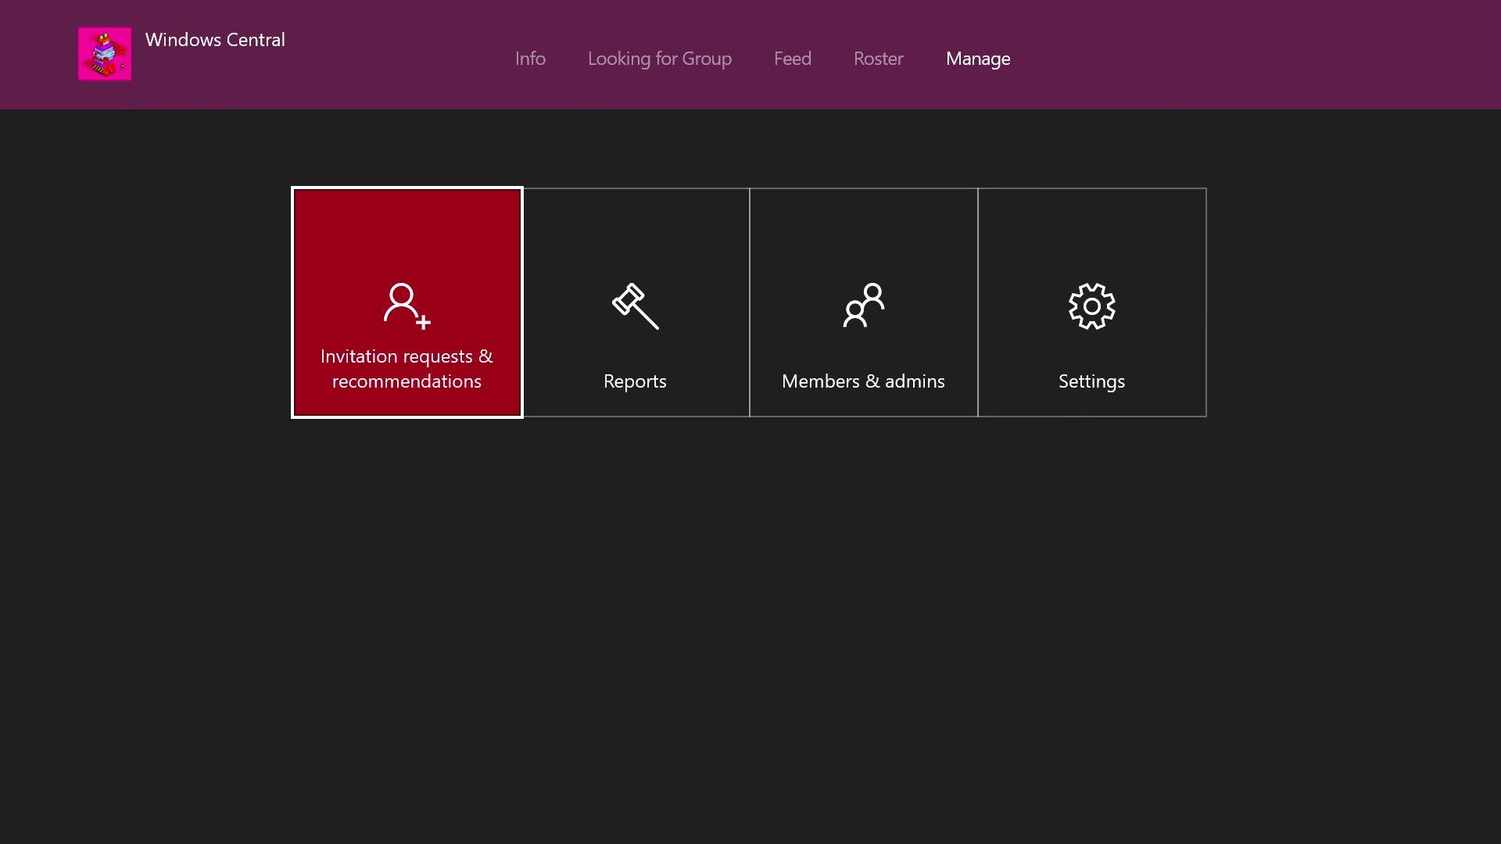
{"action": "key", "text": "Up"}
{"action": "key", "text": "Left"}
{"action": "key", "text": "Left"}
{"action": "key", "text": "Left"}
{"action": "key", "text": "Left"}
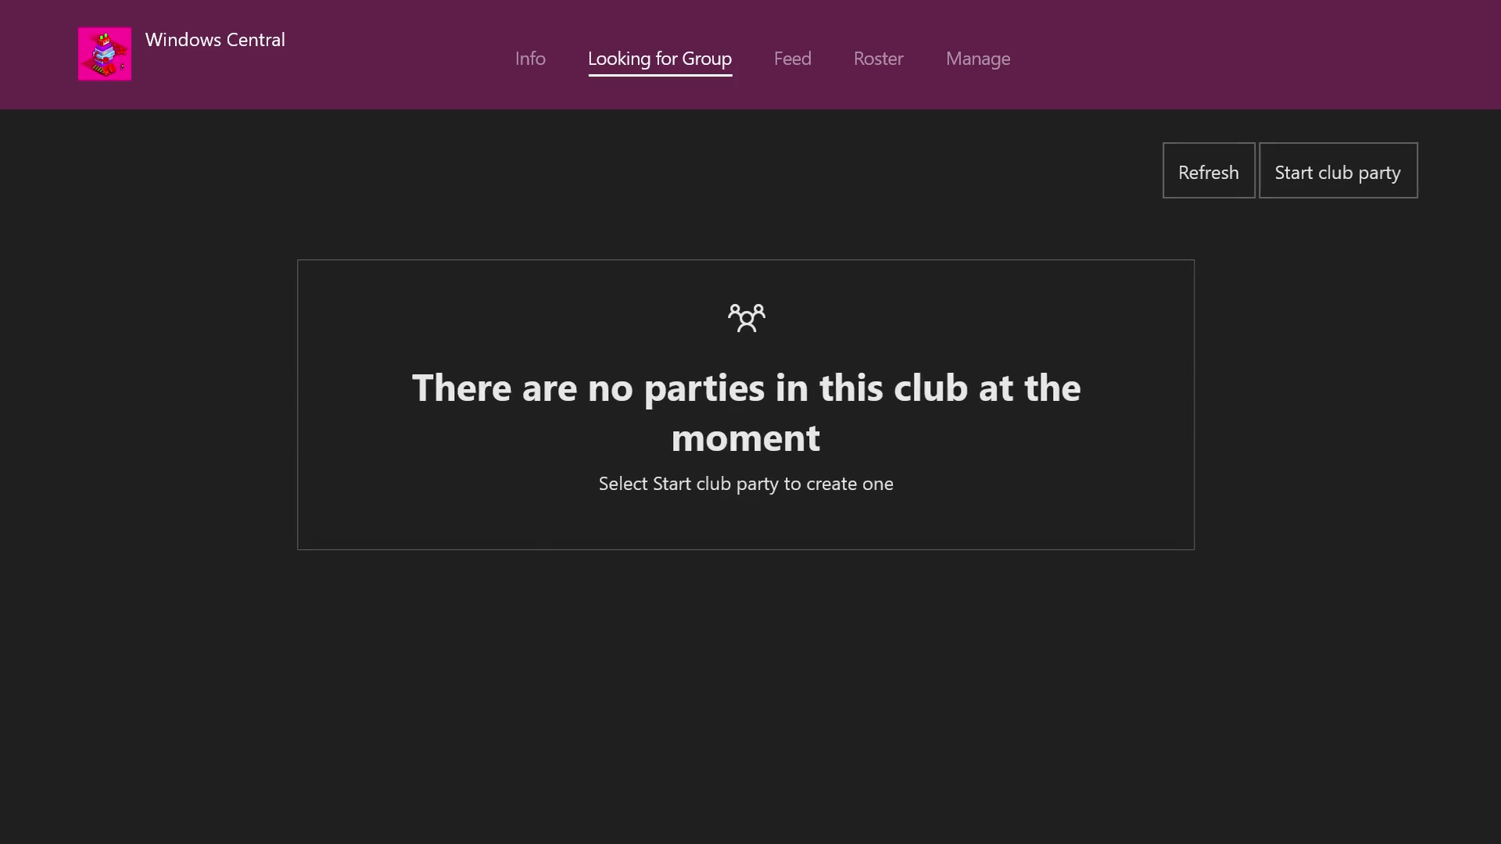
{"action": "key", "text": "Right"}
{"action": "key", "text": "Left"}
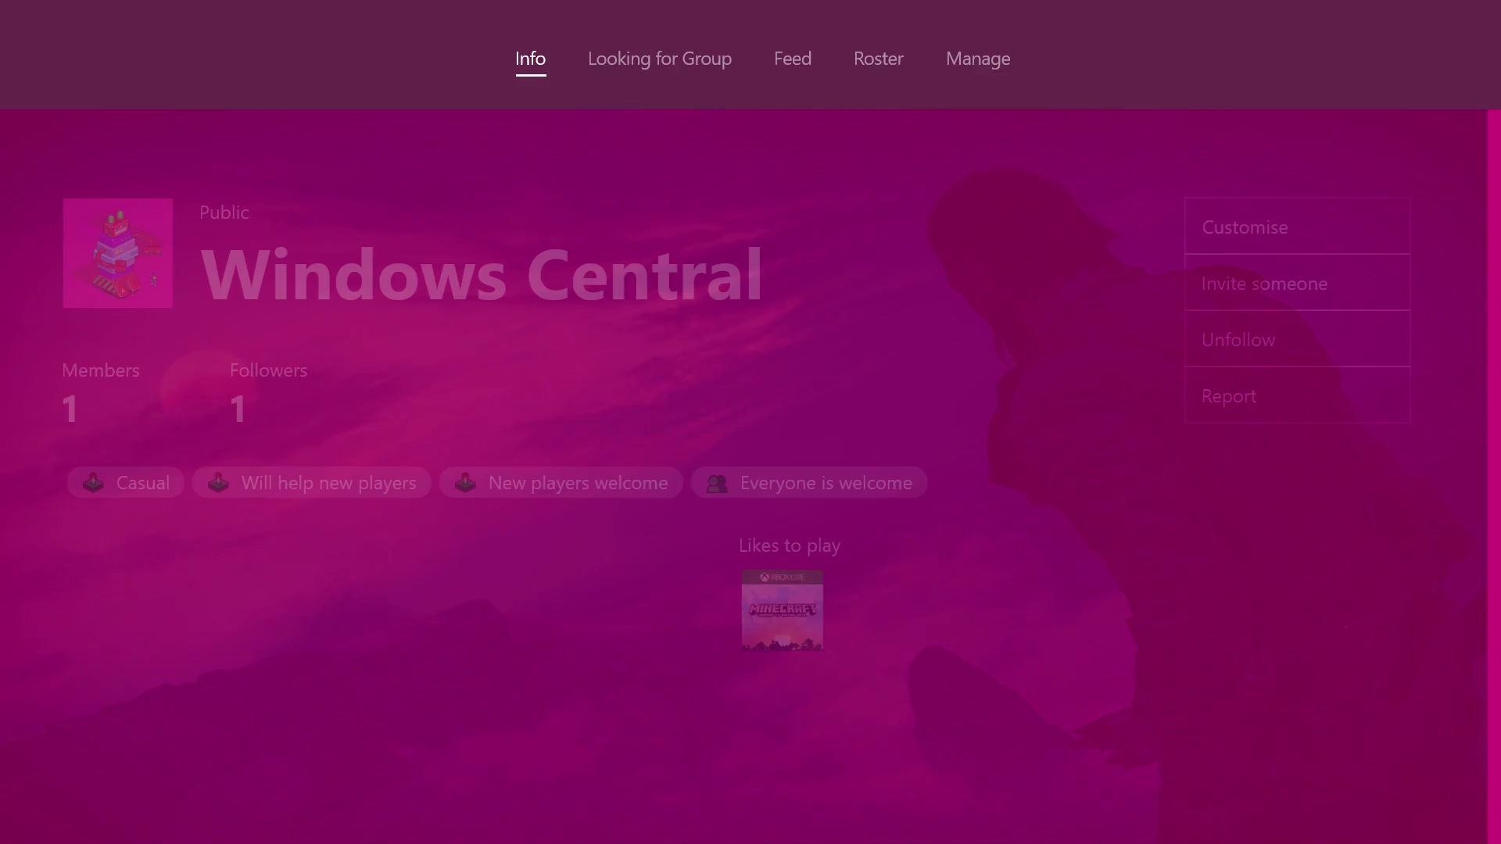
{"action": "key", "text": "Down"}
{"action": "key", "text": "Up"}
{"action": "key", "text": "Right"}
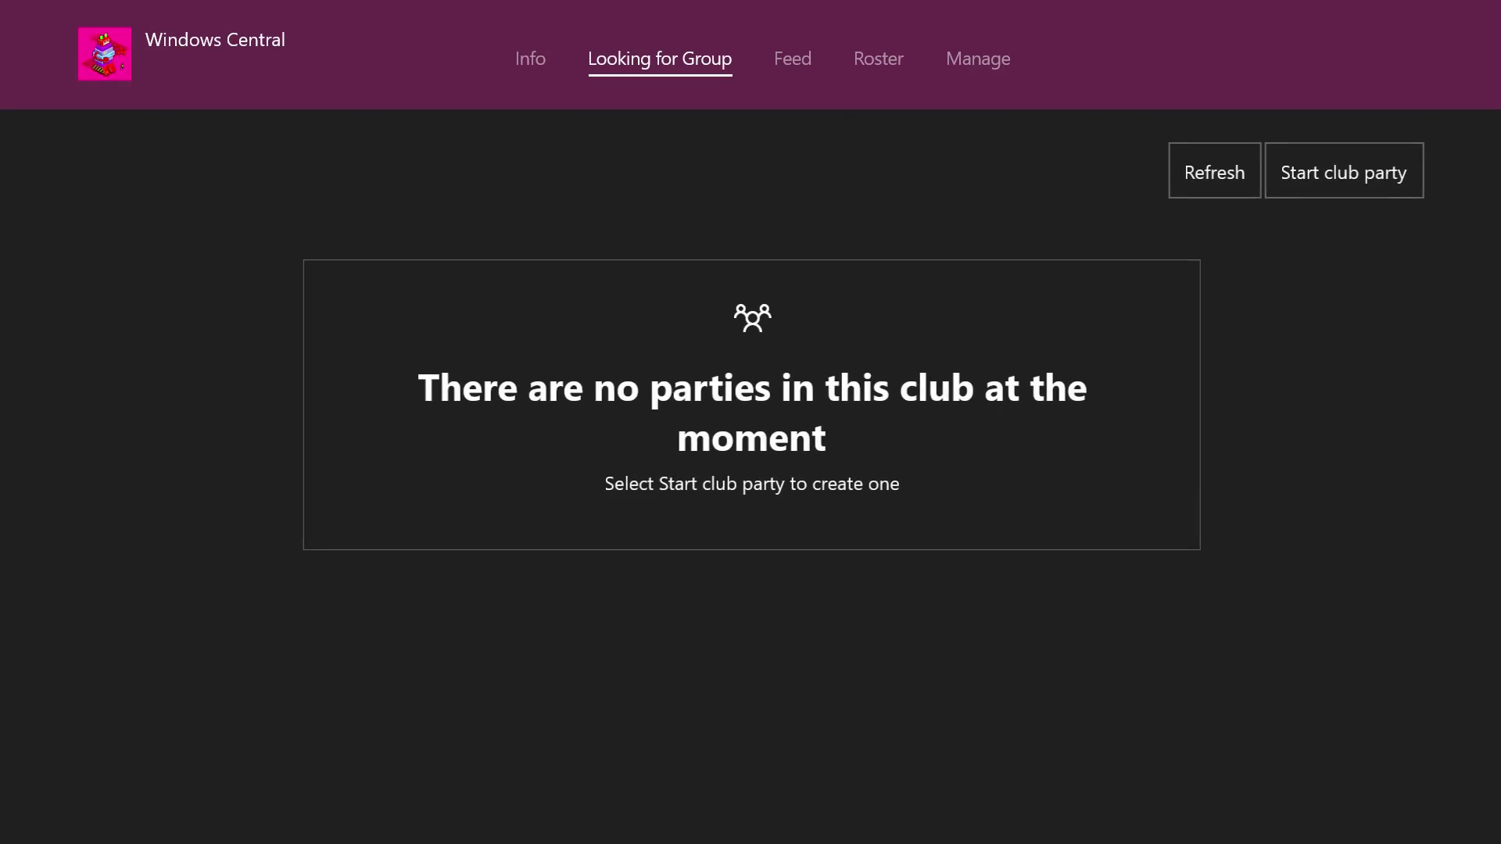
{"action": "key", "text": "Left"}
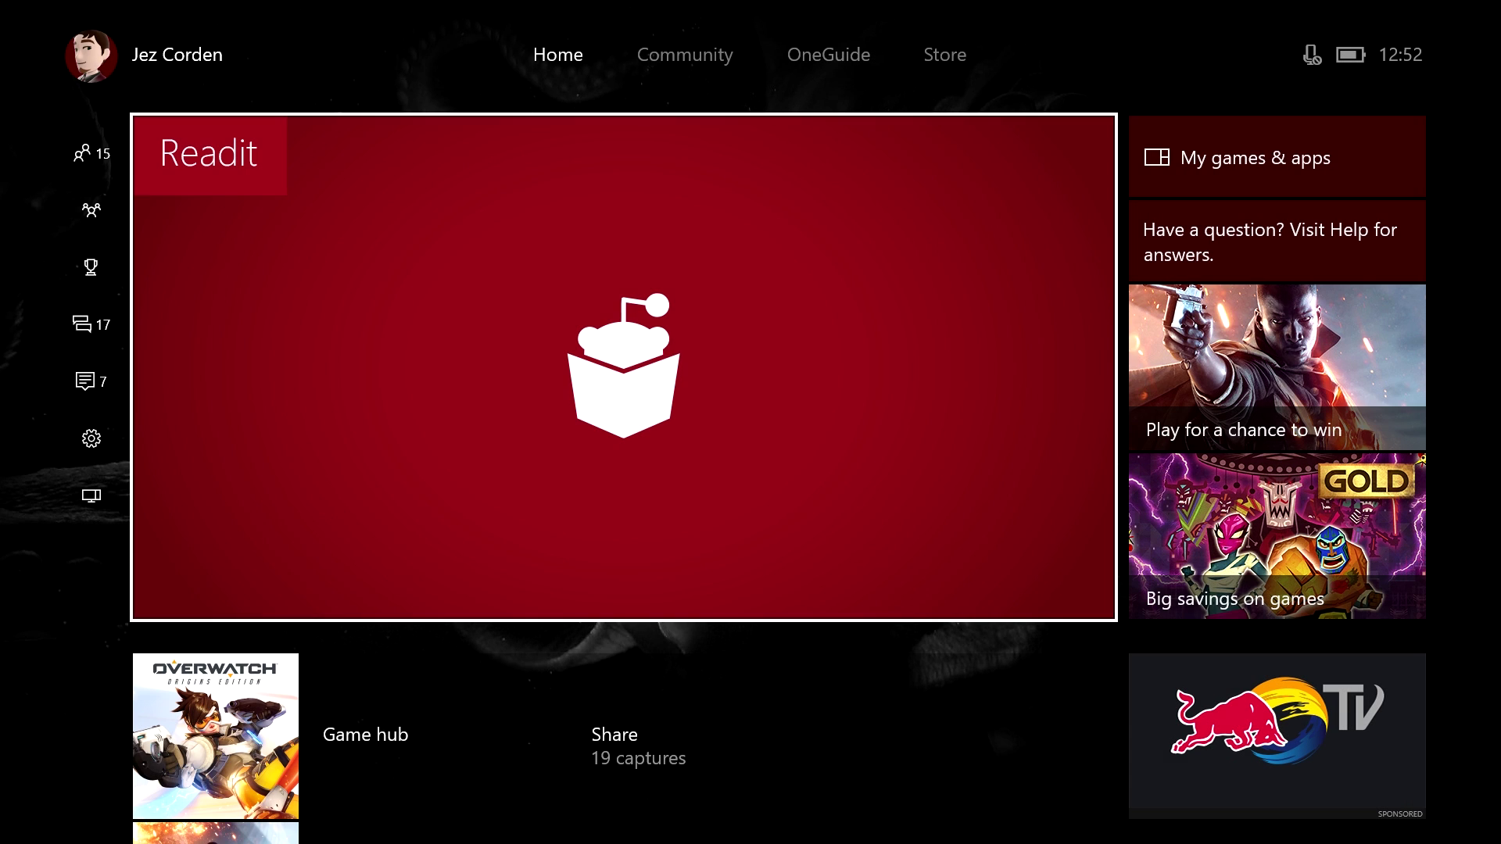
{"action": "key", "text": "Down"}
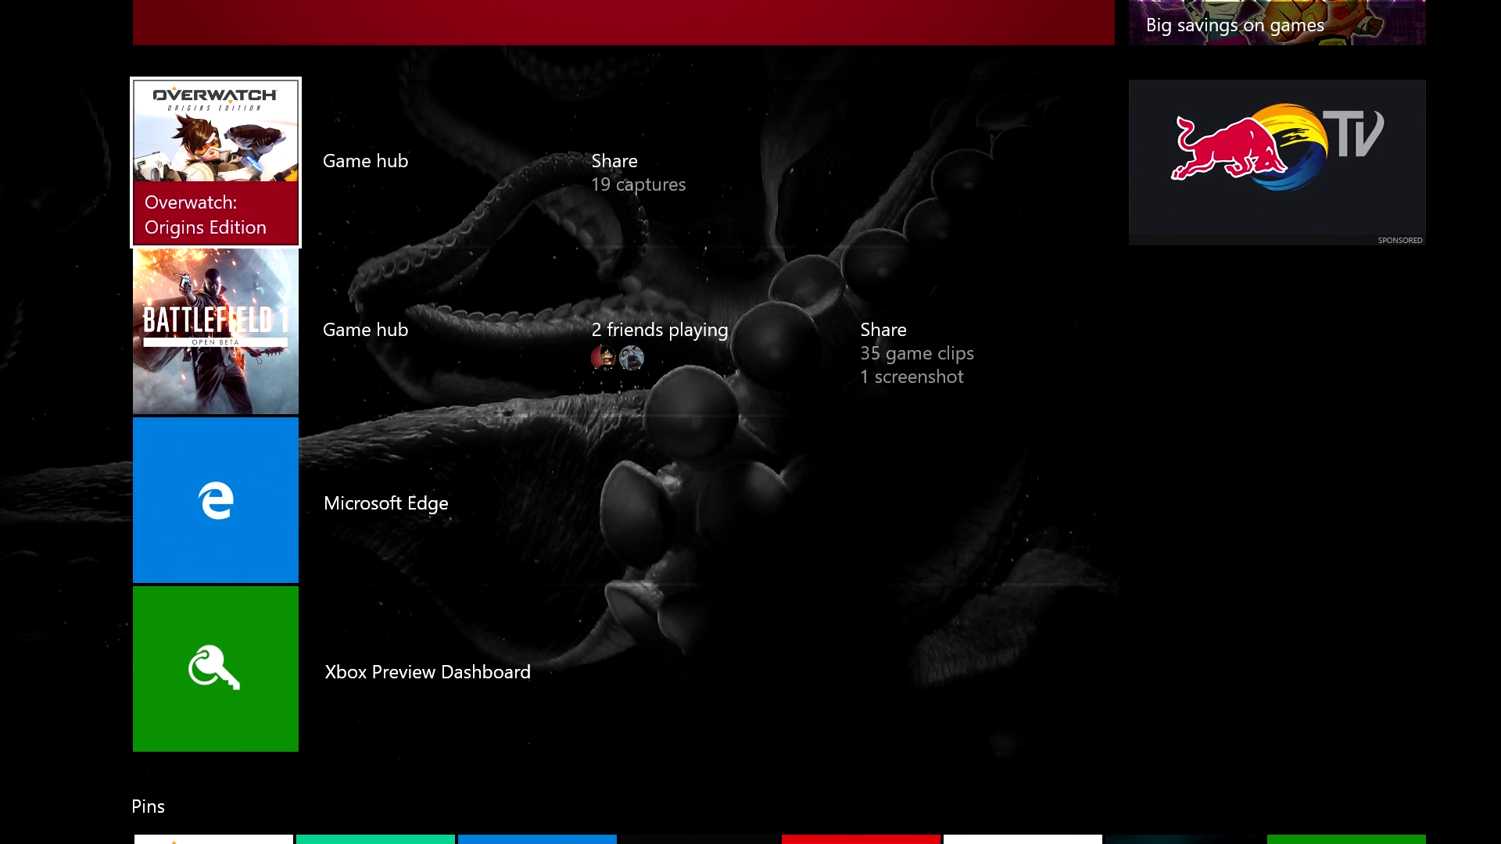
{"action": "key", "text": "Down"}
{"action": "key", "text": "Right"}
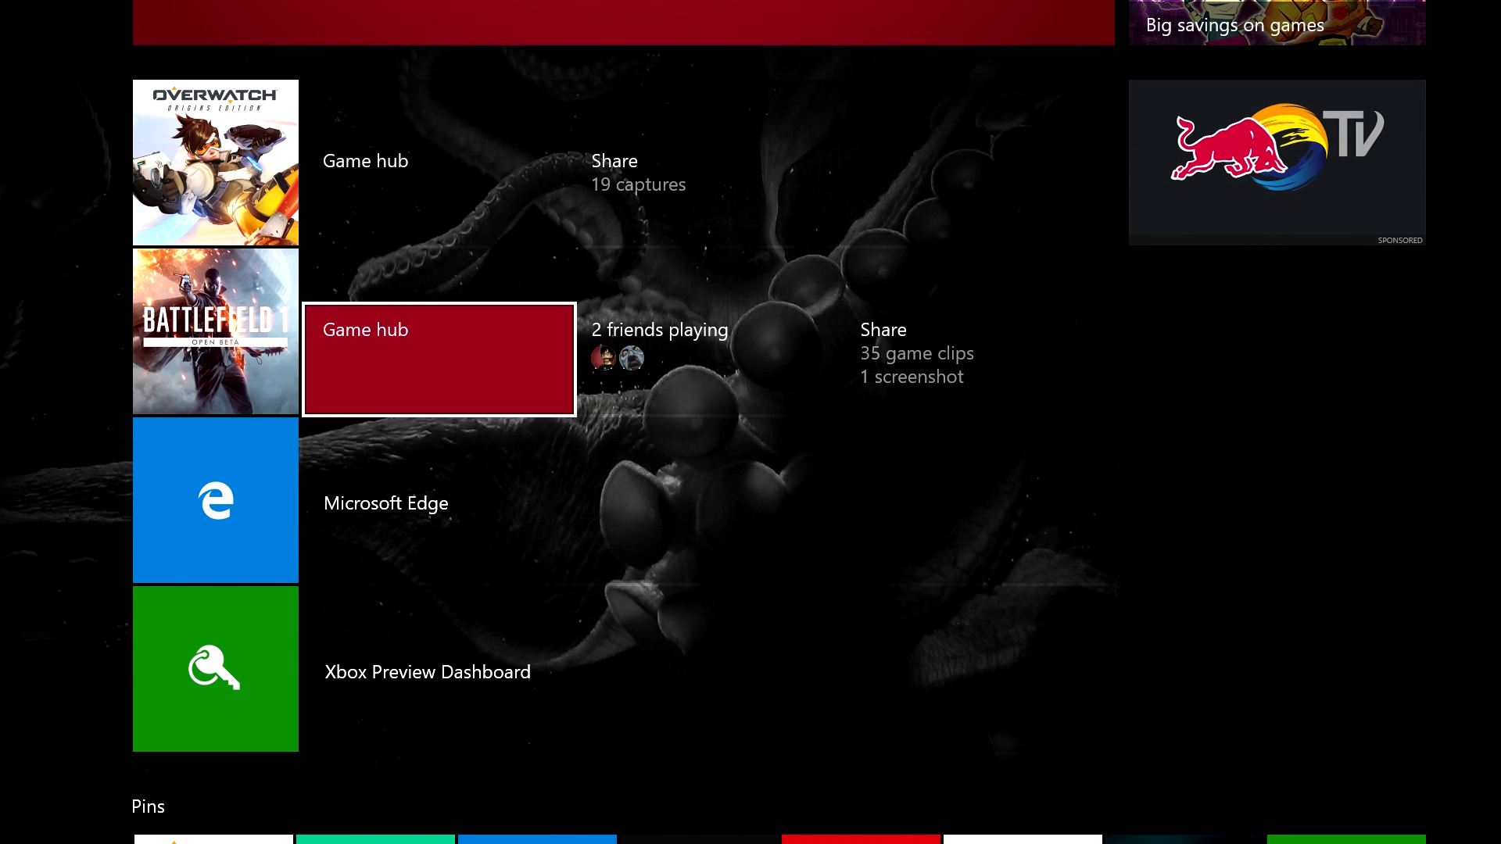
{"action": "key", "text": "Left"}
{"action": "key", "text": "Up"}
{"action": "key", "text": "Up"}
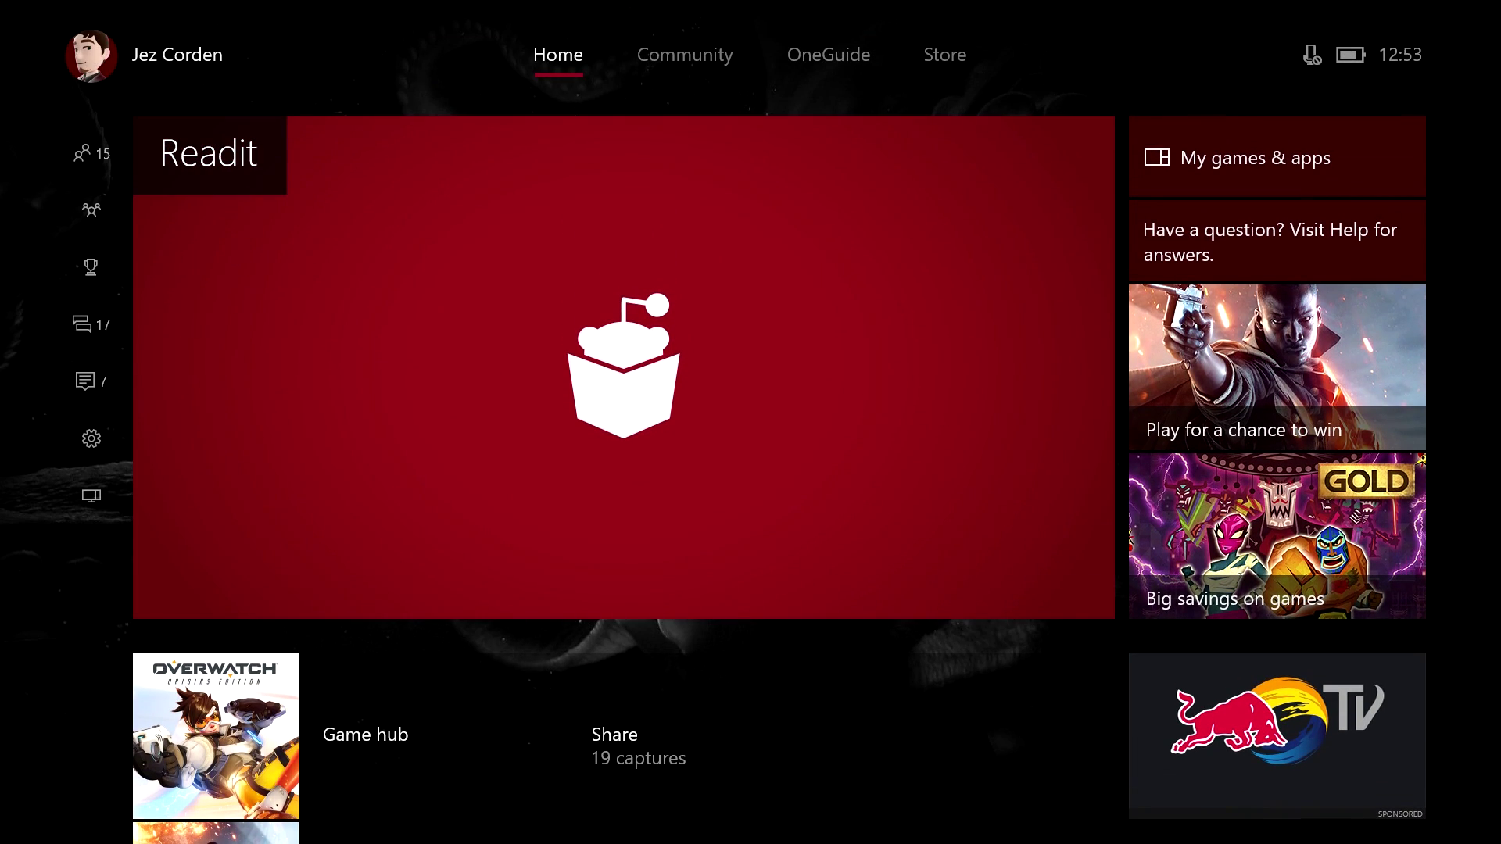
{"action": "key", "text": "Down"}
{"action": "key", "text": "Right"}
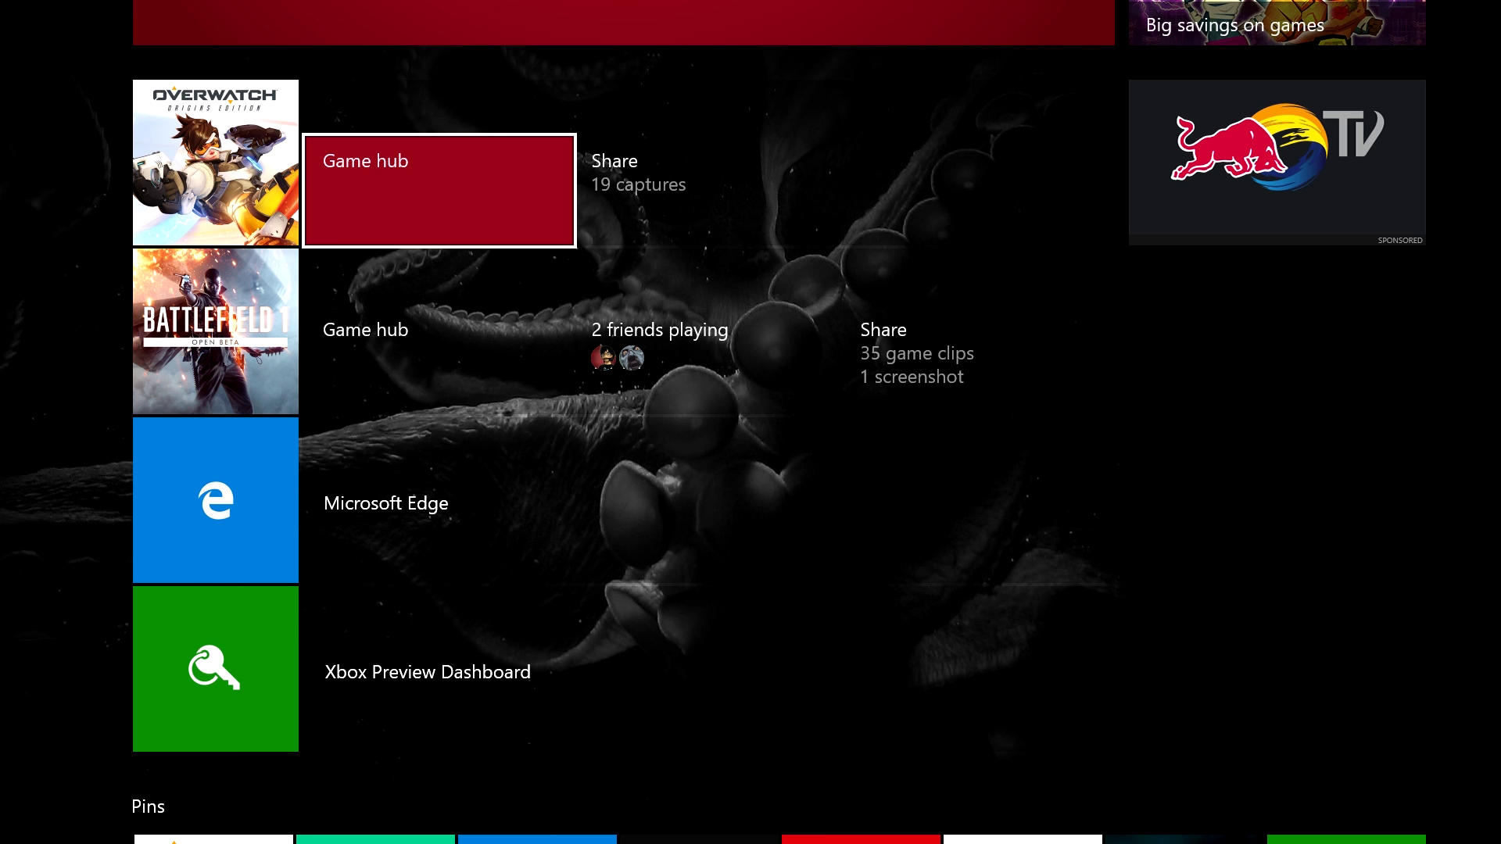
{"action": "key", "text": "Left"}
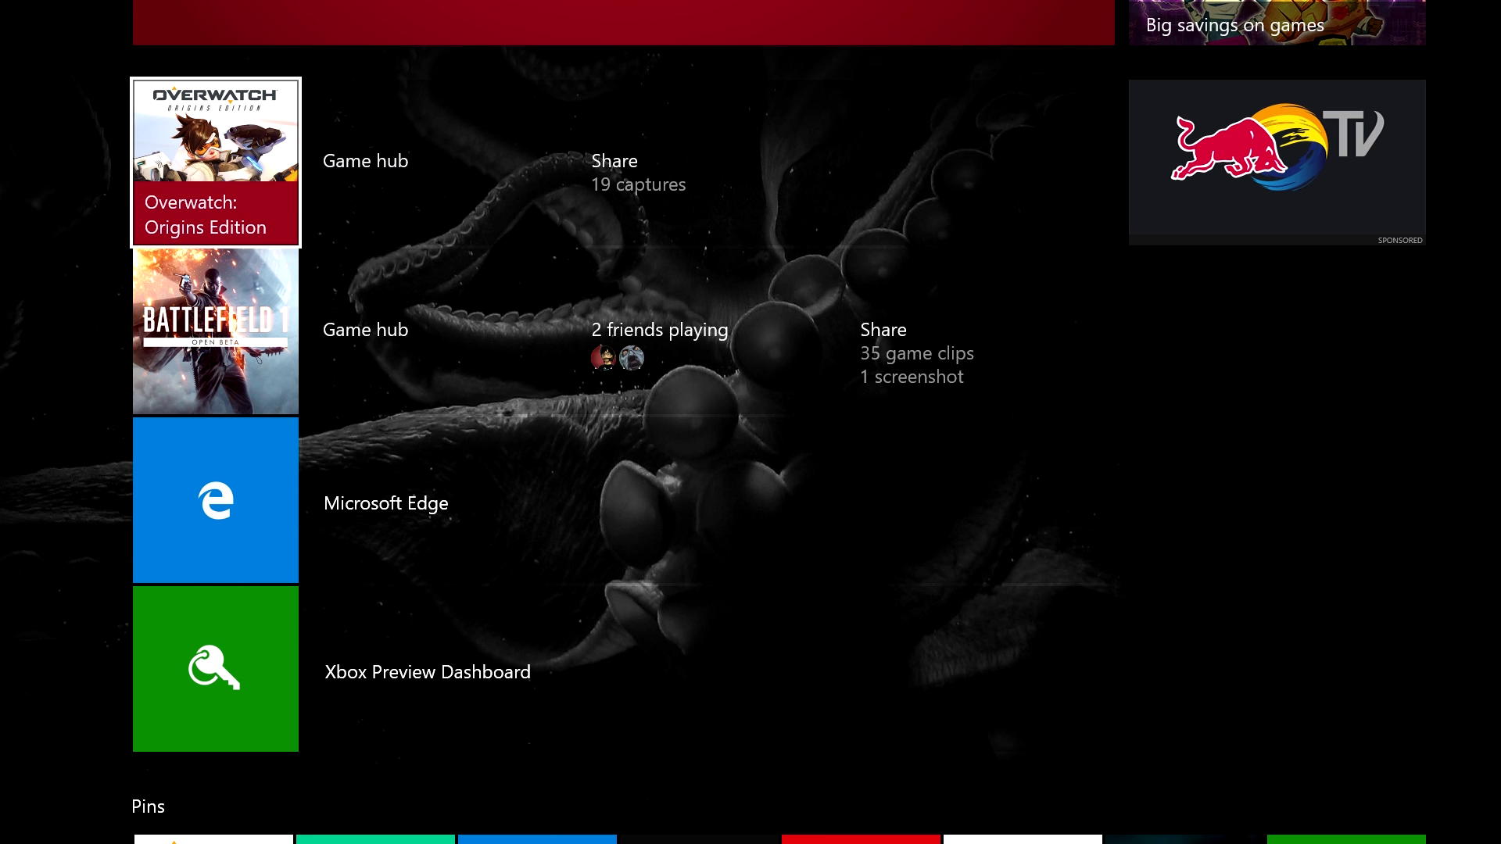
{"action": "key", "text": "Menu"}
{"action": "key", "text": "Escape"}
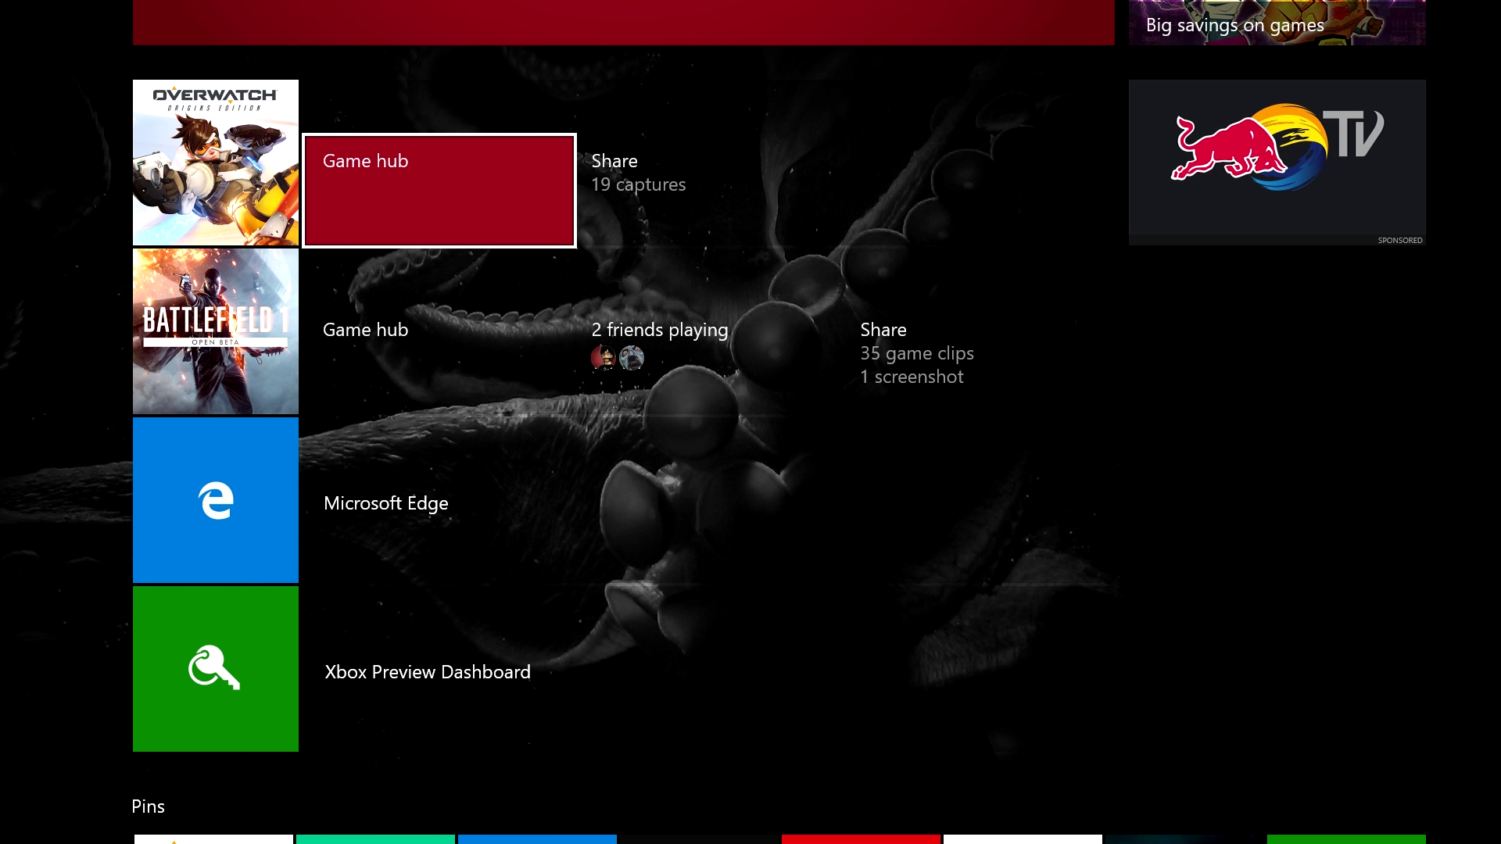
Step: Open the Overwatch: Origins Edition game hub from Home and go to its Looking for Group section
{"action": "key", "text": "Down"}
{"action": "key", "text": "Left"}
{"action": "key", "text": "Up"}
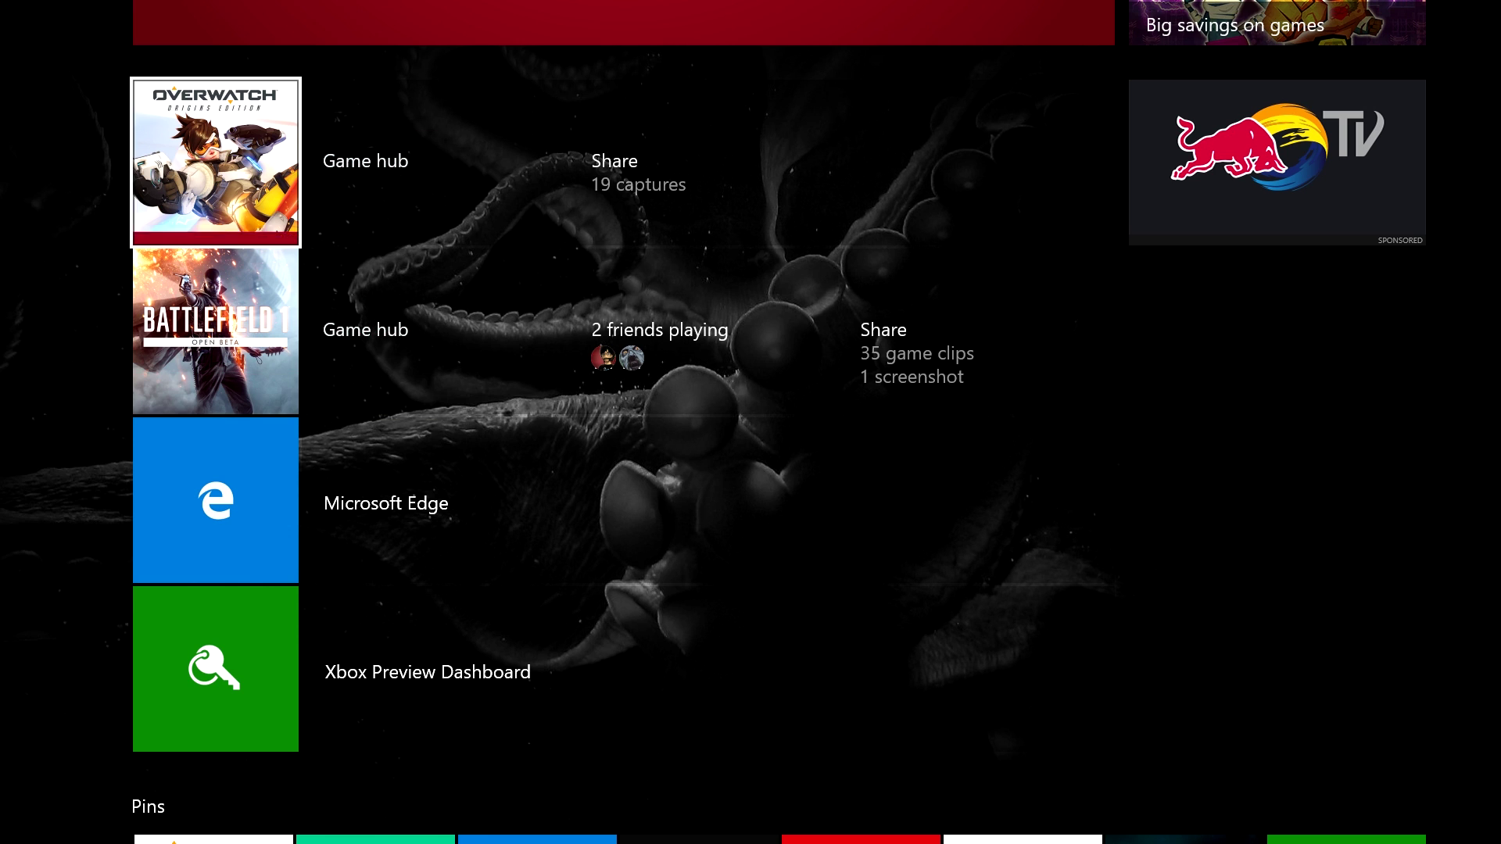
{"action": "key", "text": "Right"}
{"action": "key", "text": "Return"}
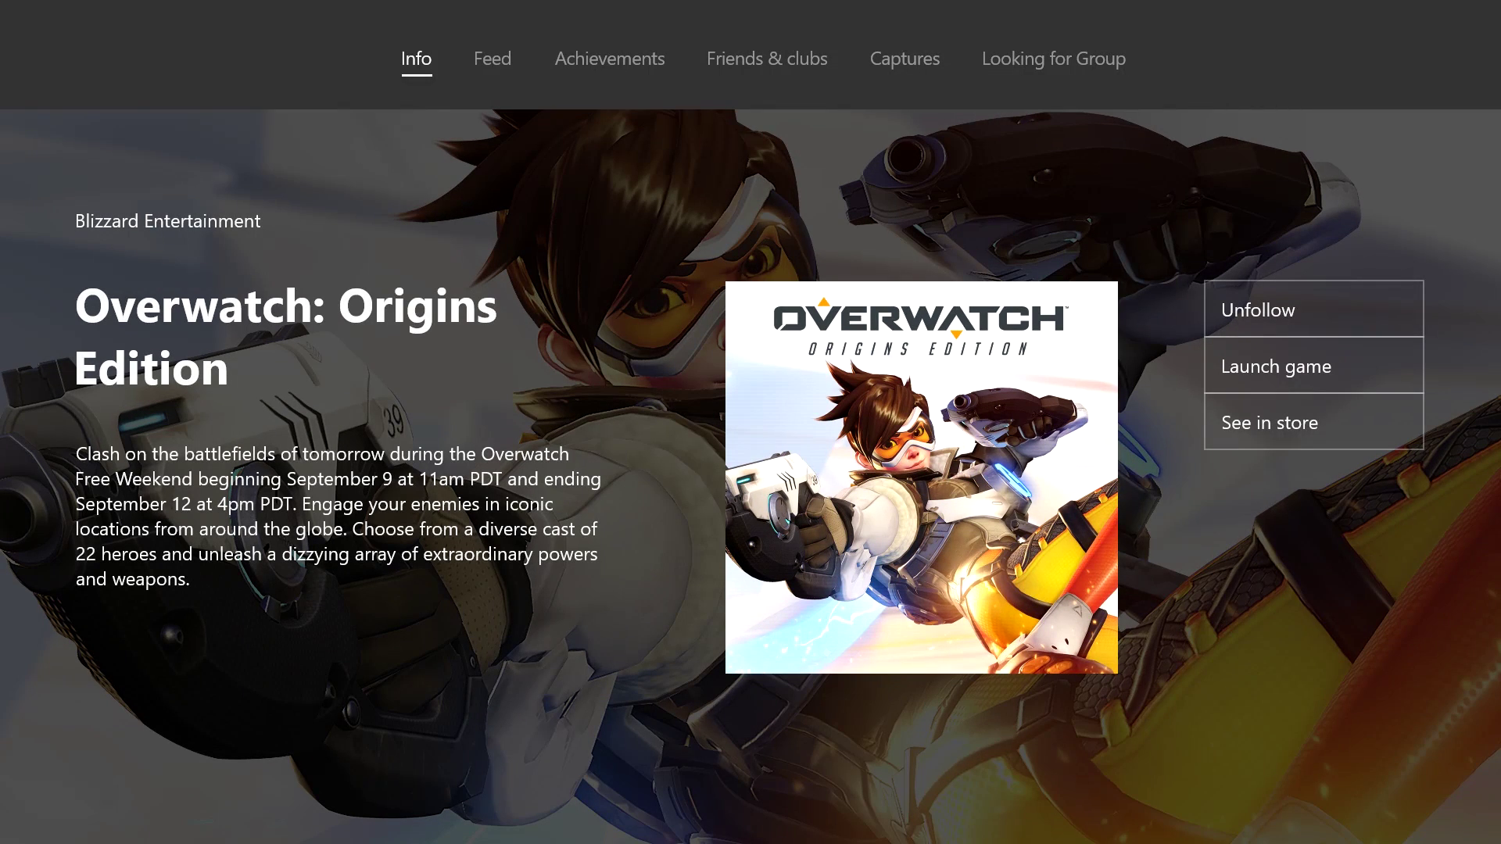
{"action": "key", "text": "Right"}
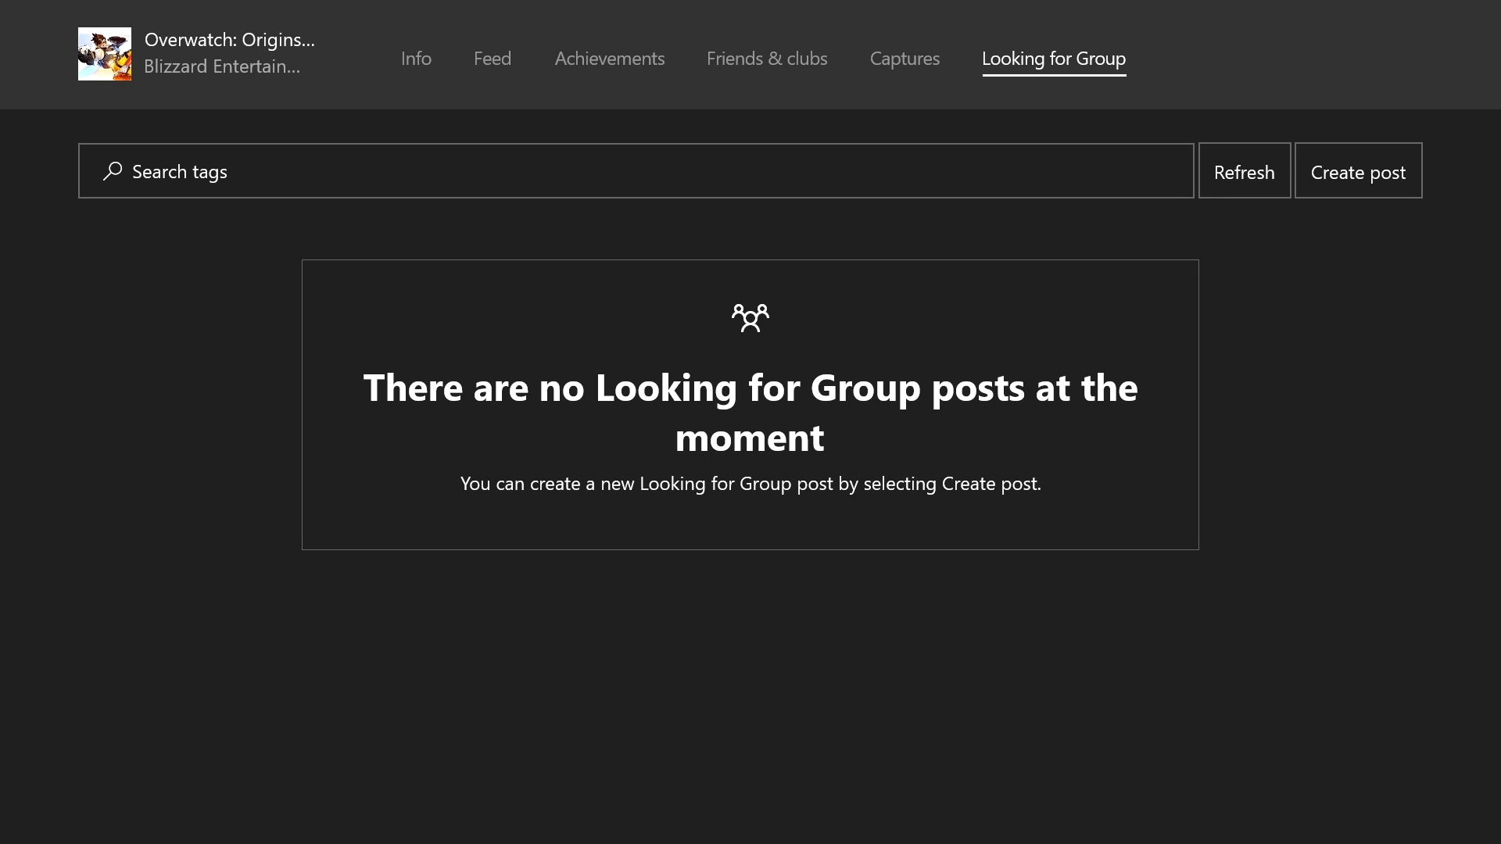
Step: Start a new Looking for Group post for Overwatch: Origins Edition and open its tag selection
{"action": "key", "text": "Down"}
{"action": "key", "text": "Right"}
{"action": "key", "text": "Right"}
{"action": "key", "text": "Left"}
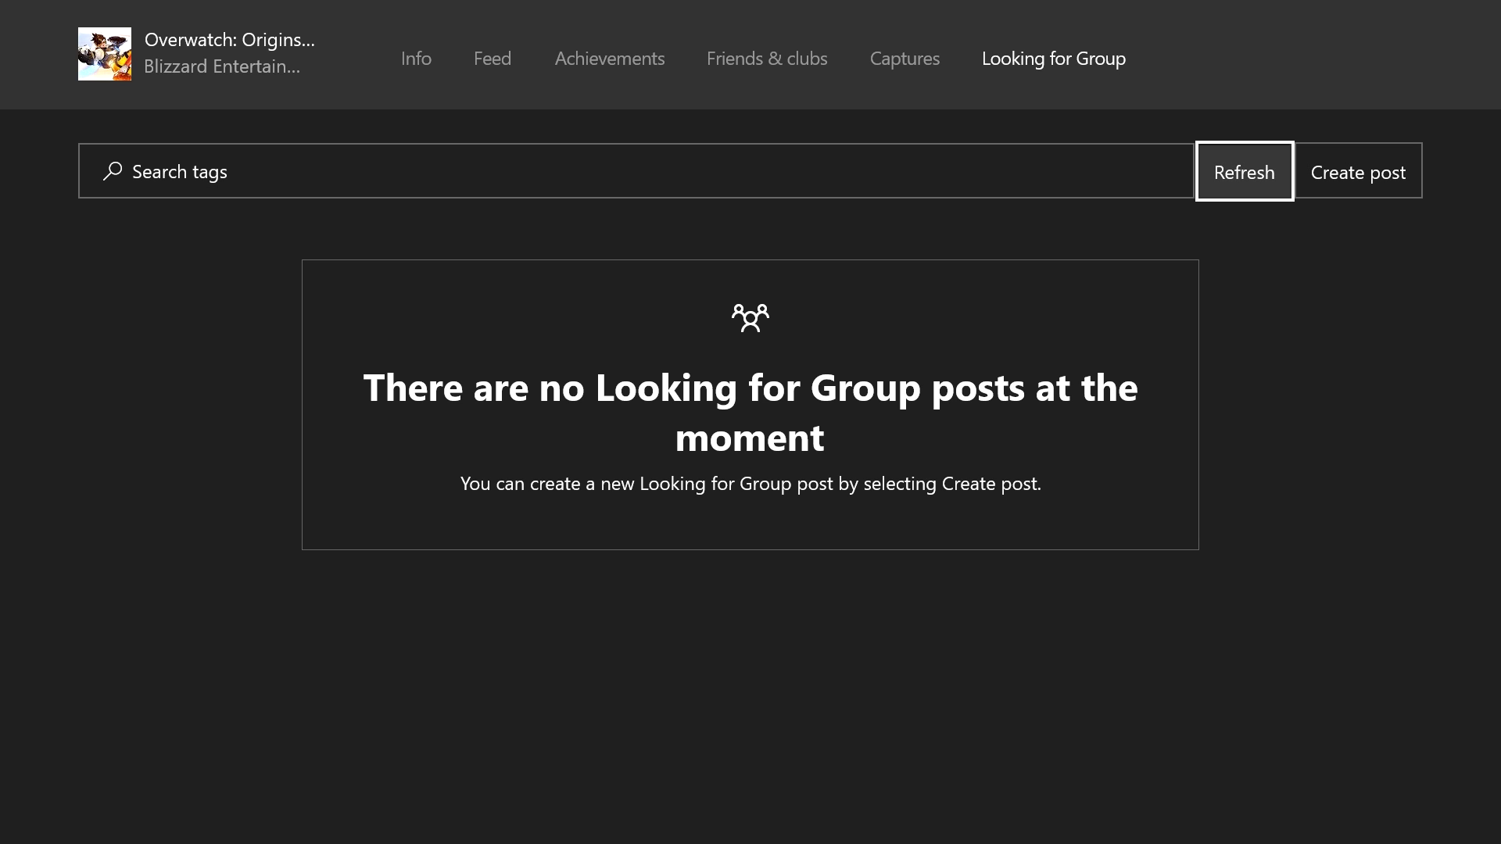
{"action": "key", "text": "Left"}
{"action": "key", "text": "Right"}
{"action": "key", "text": "Right"}
{"action": "key", "text": "Return"}
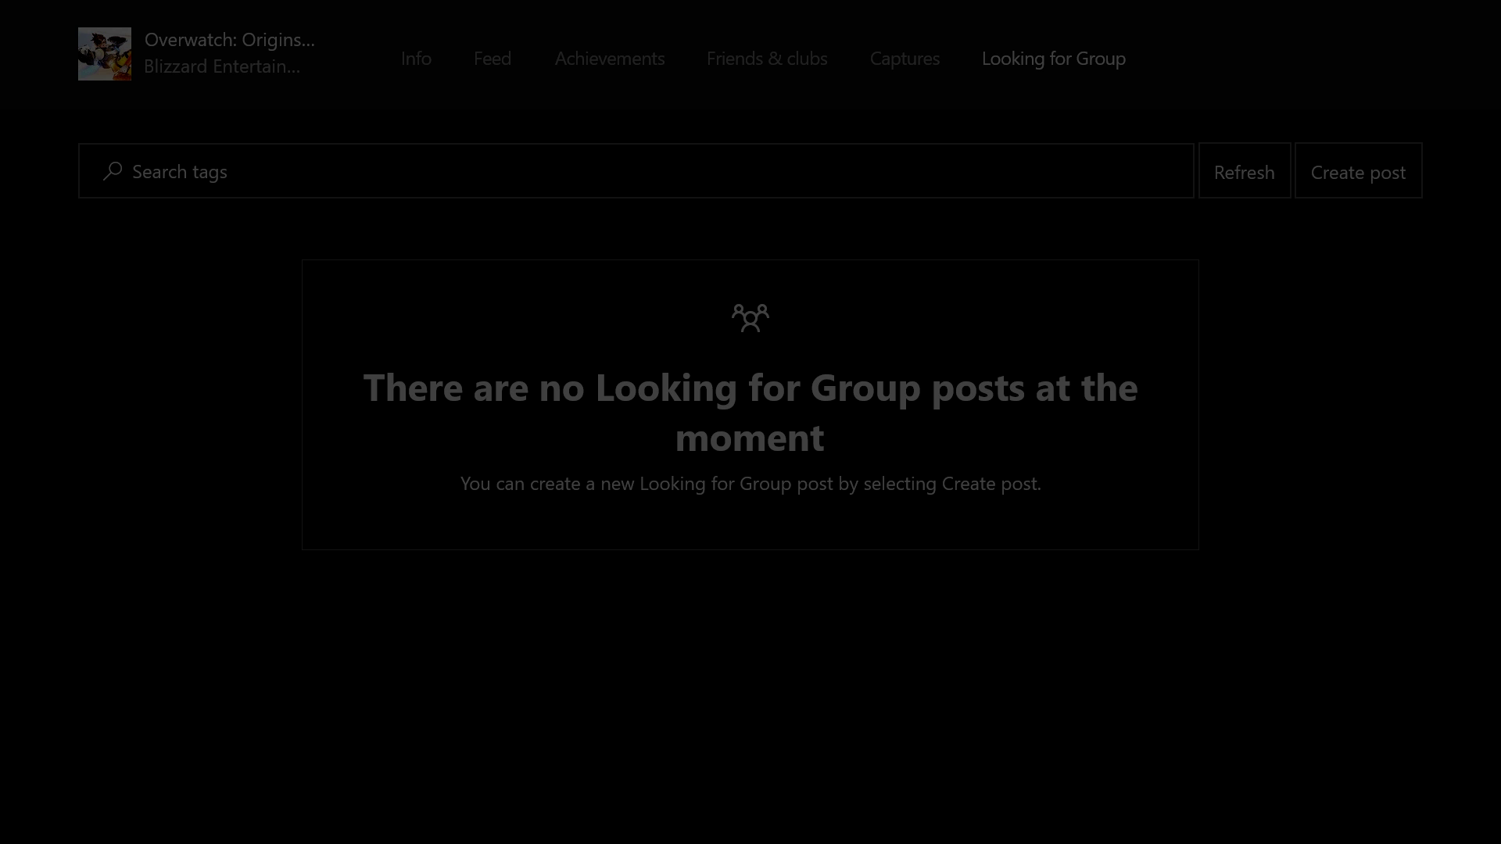
{"action": "key", "text": "Down"}
{"action": "key", "text": "Up"}
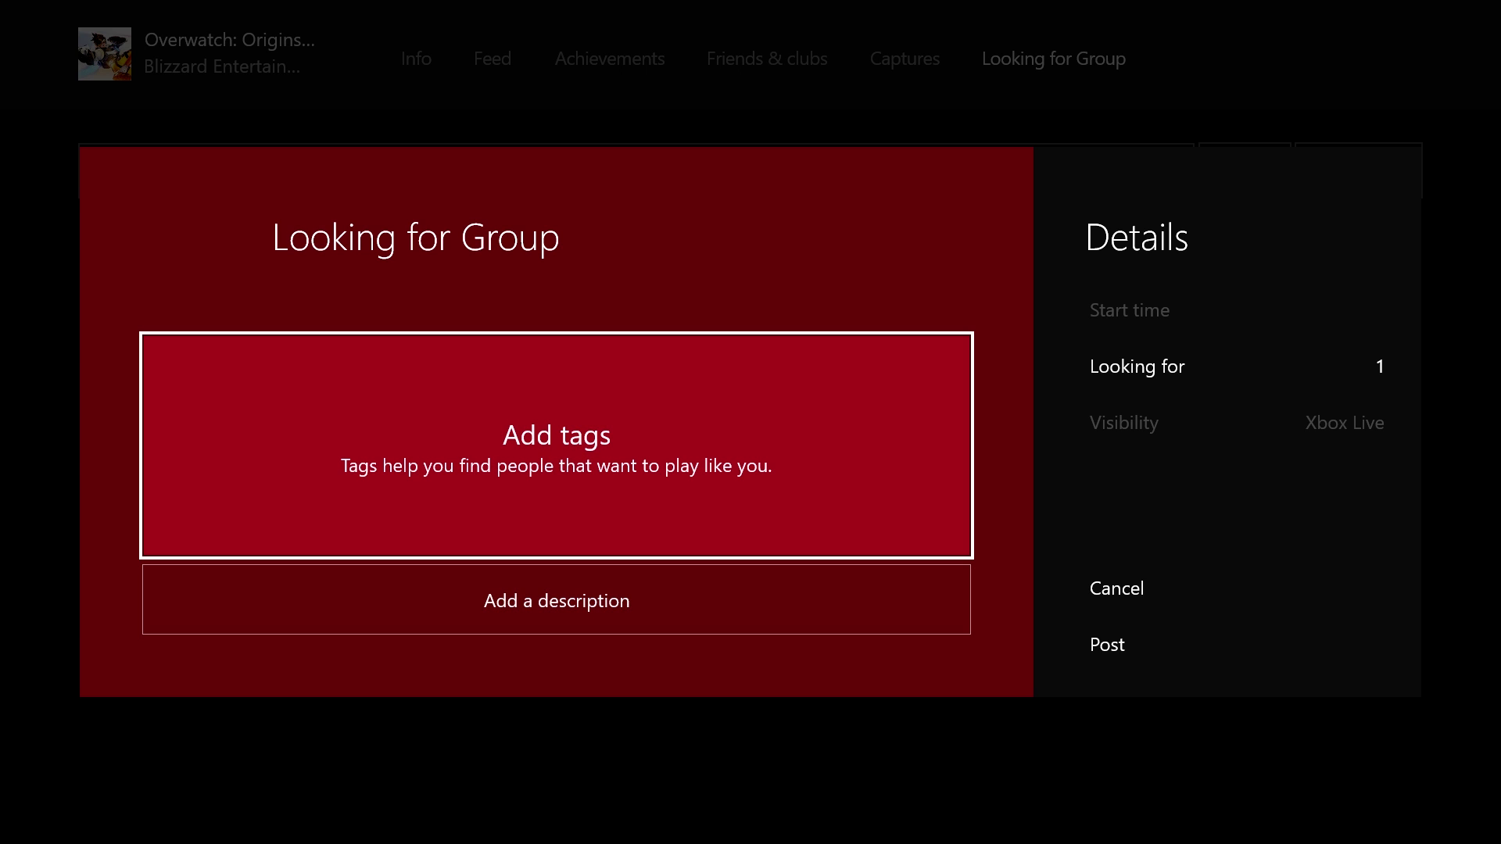
{"action": "key", "text": "Return"}
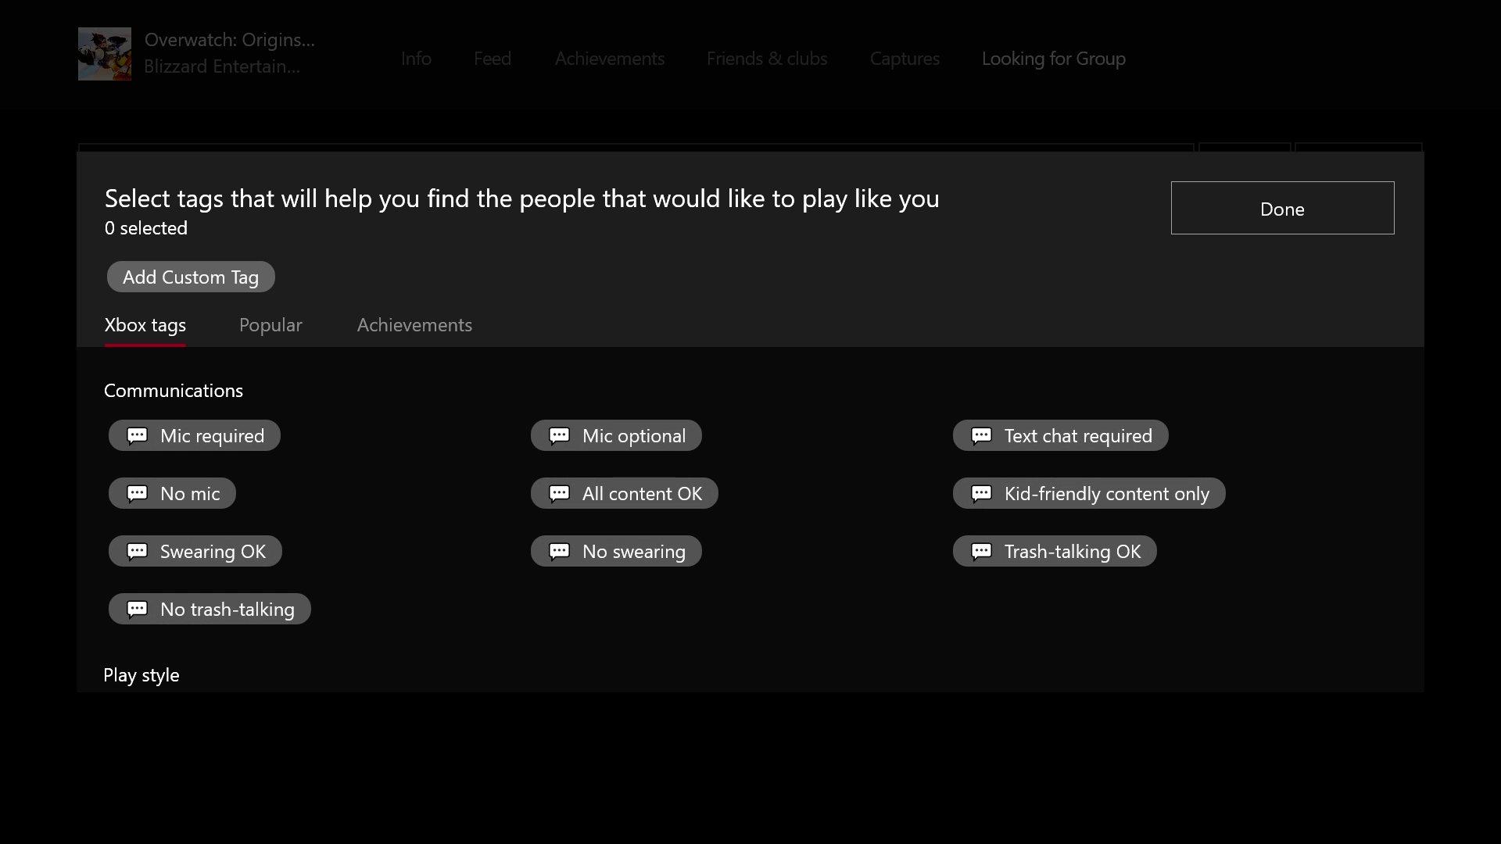
{"action": "key", "text": "Up"}
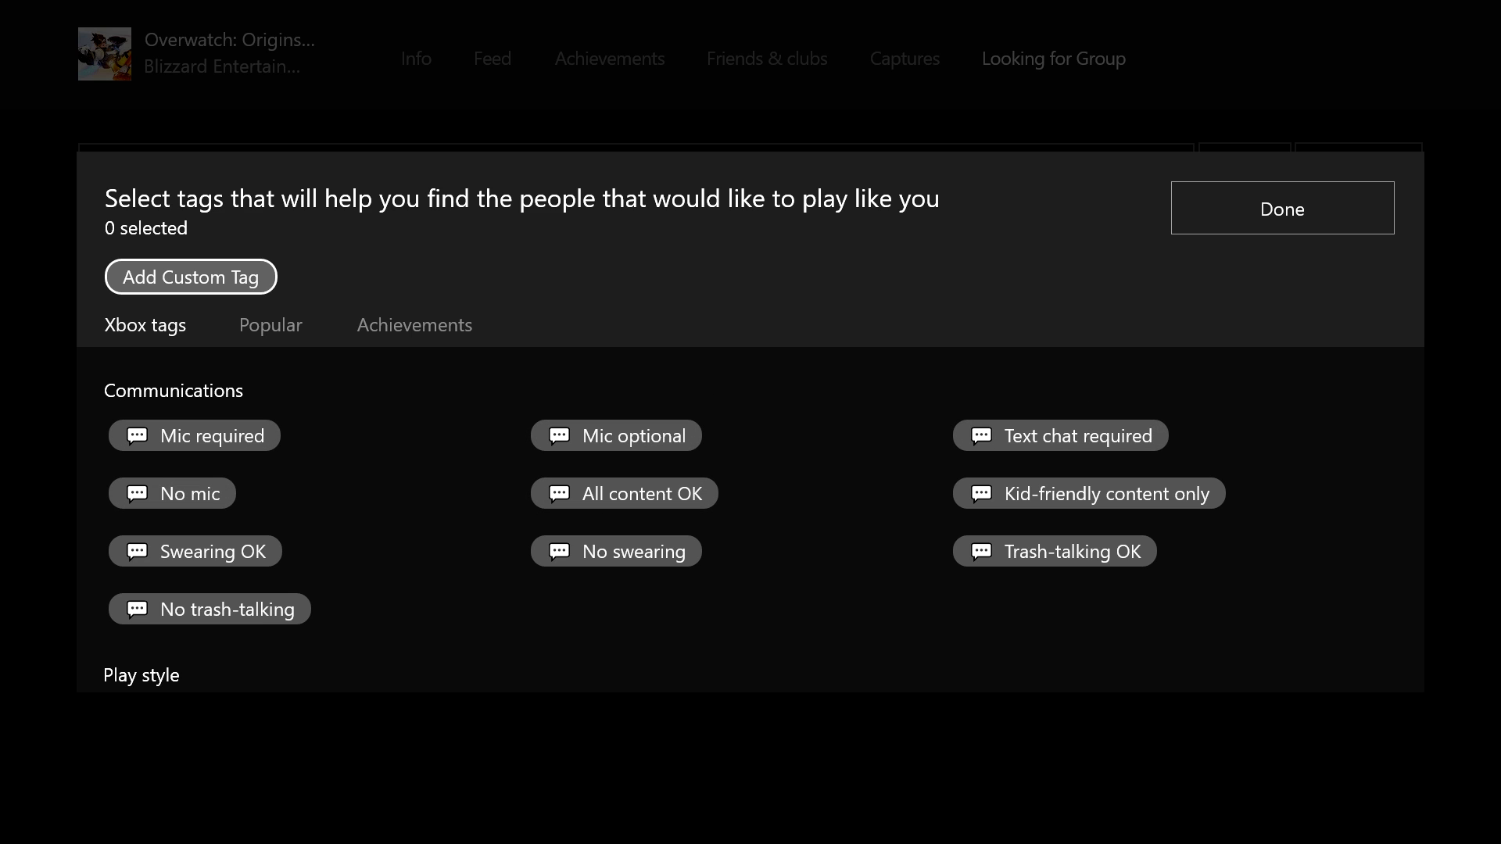
{"action": "key", "text": "Return"}
{"action": "key", "text": "Down"}
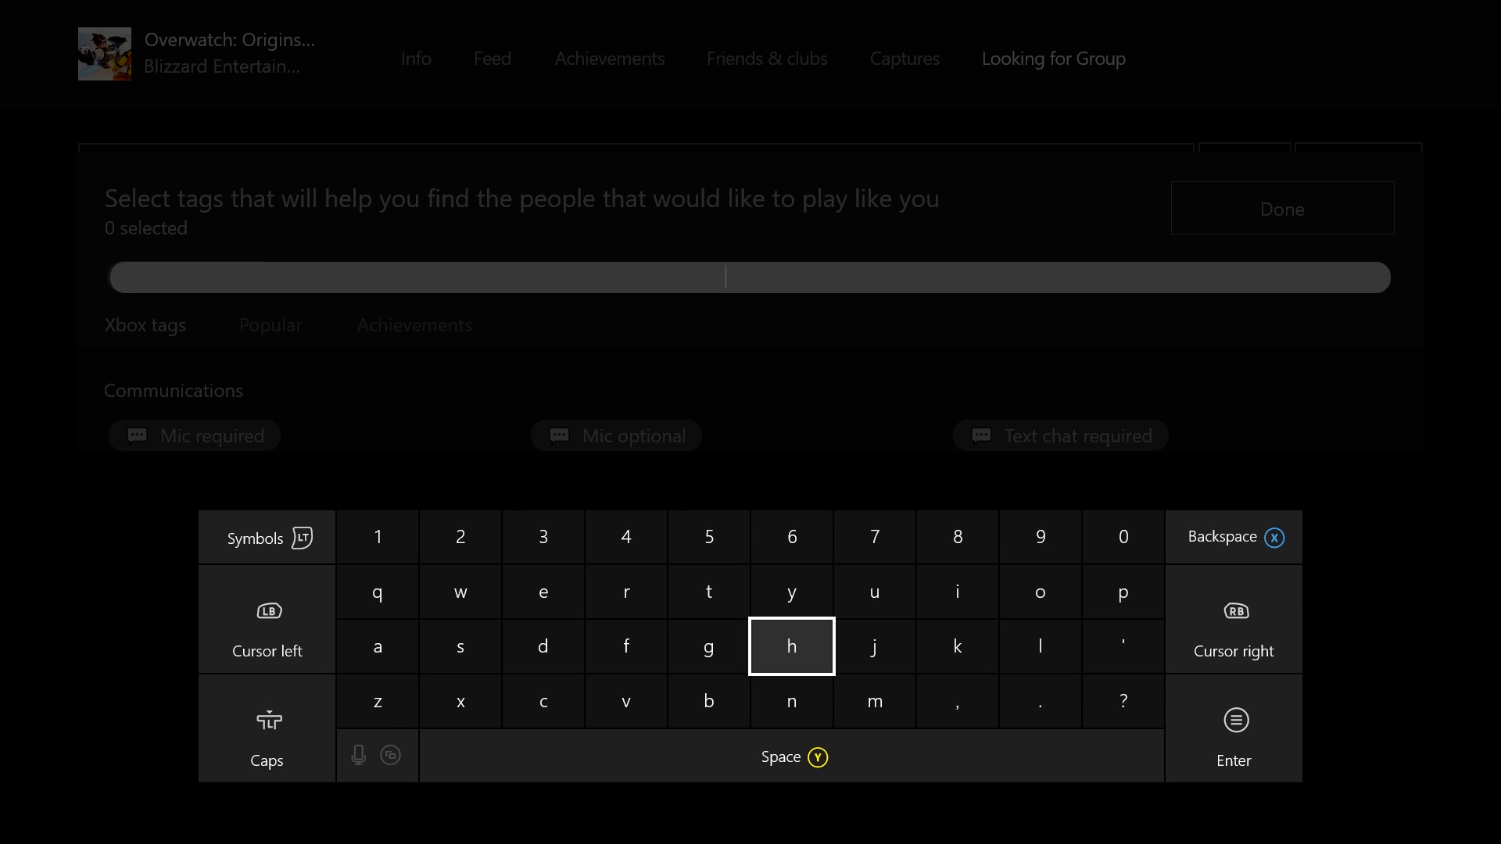
{"action": "key", "text": "Up"}
{"action": "key", "text": "Escape"}
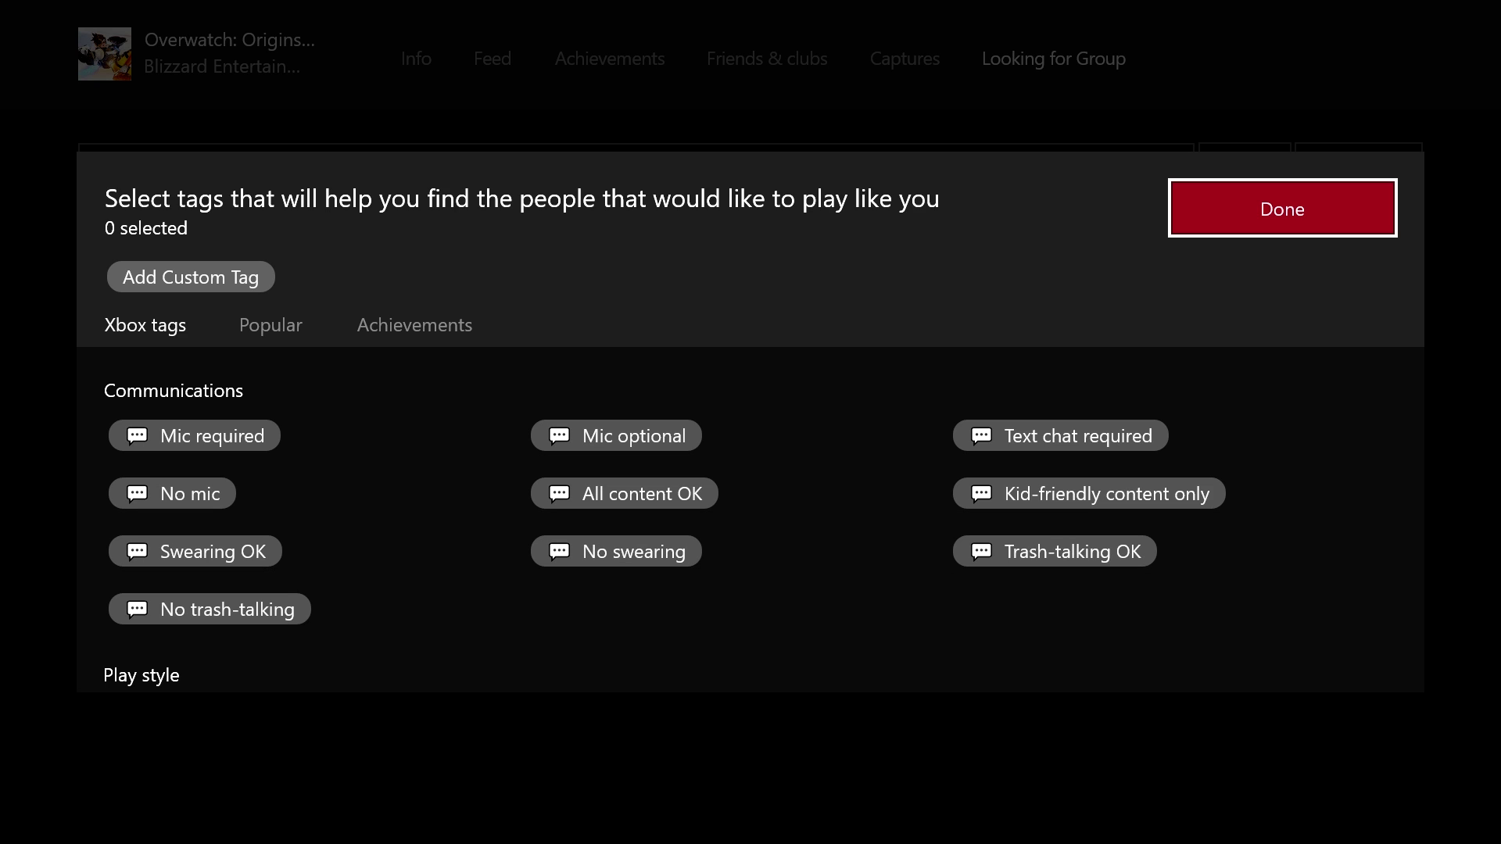
Step: Look through the Xbox tags for communications, play style and people
{"action": "key", "text": "Down"}
{"action": "key", "text": "Down"}
{"action": "key", "text": "Down"}
{"action": "key", "text": "Down"}
{"action": "key", "text": "Right"}
{"action": "key", "text": "Down"}
{"action": "key", "text": "Down"}
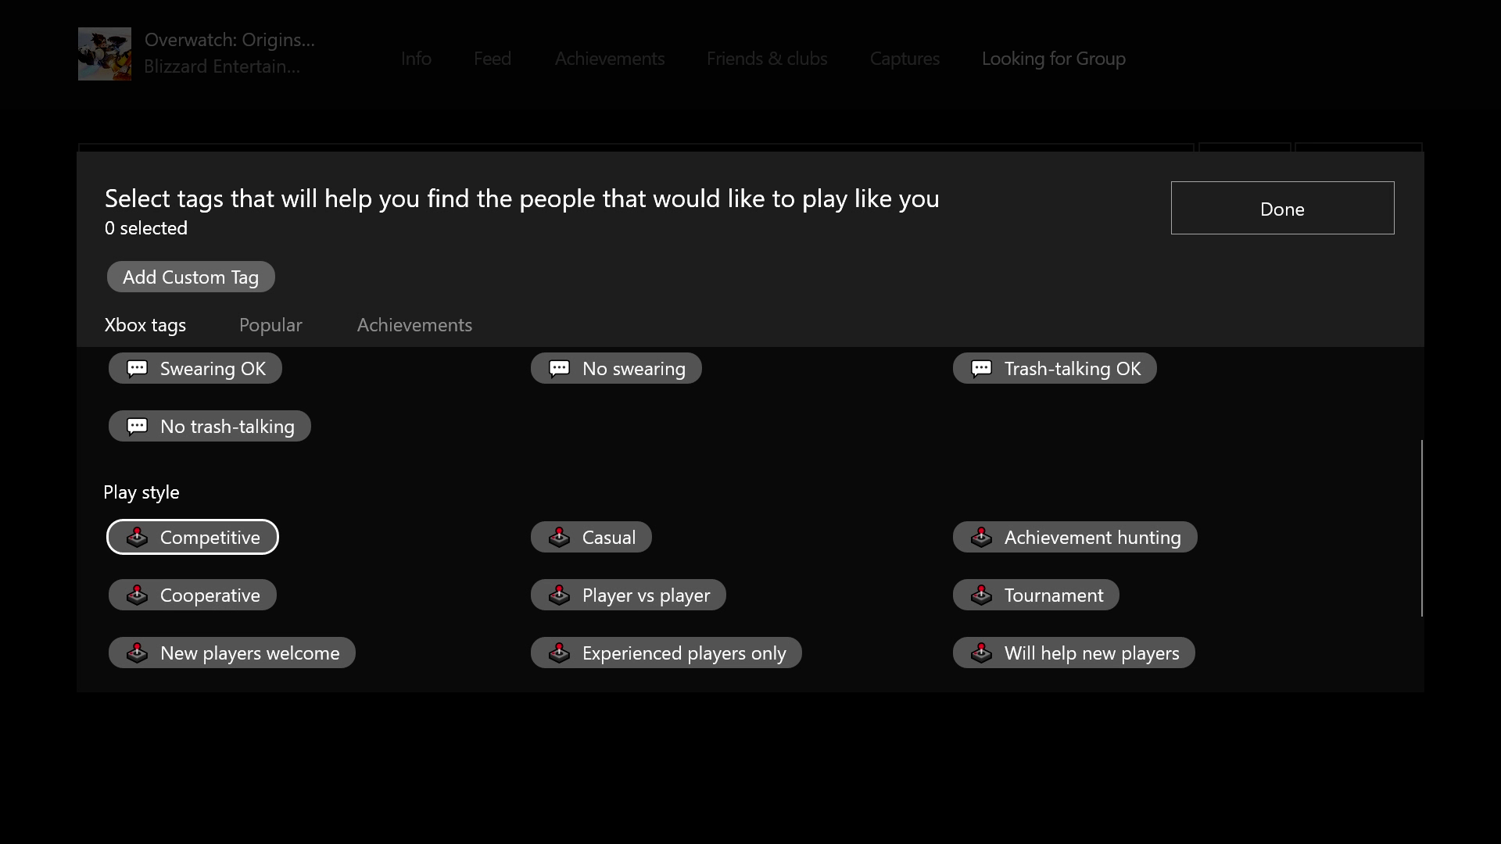
{"action": "key", "text": "Up"}
{"action": "key", "text": "Down"}
{"action": "key", "text": "Down"}
{"action": "key", "text": "Down"}
{"action": "key", "text": "Up"}
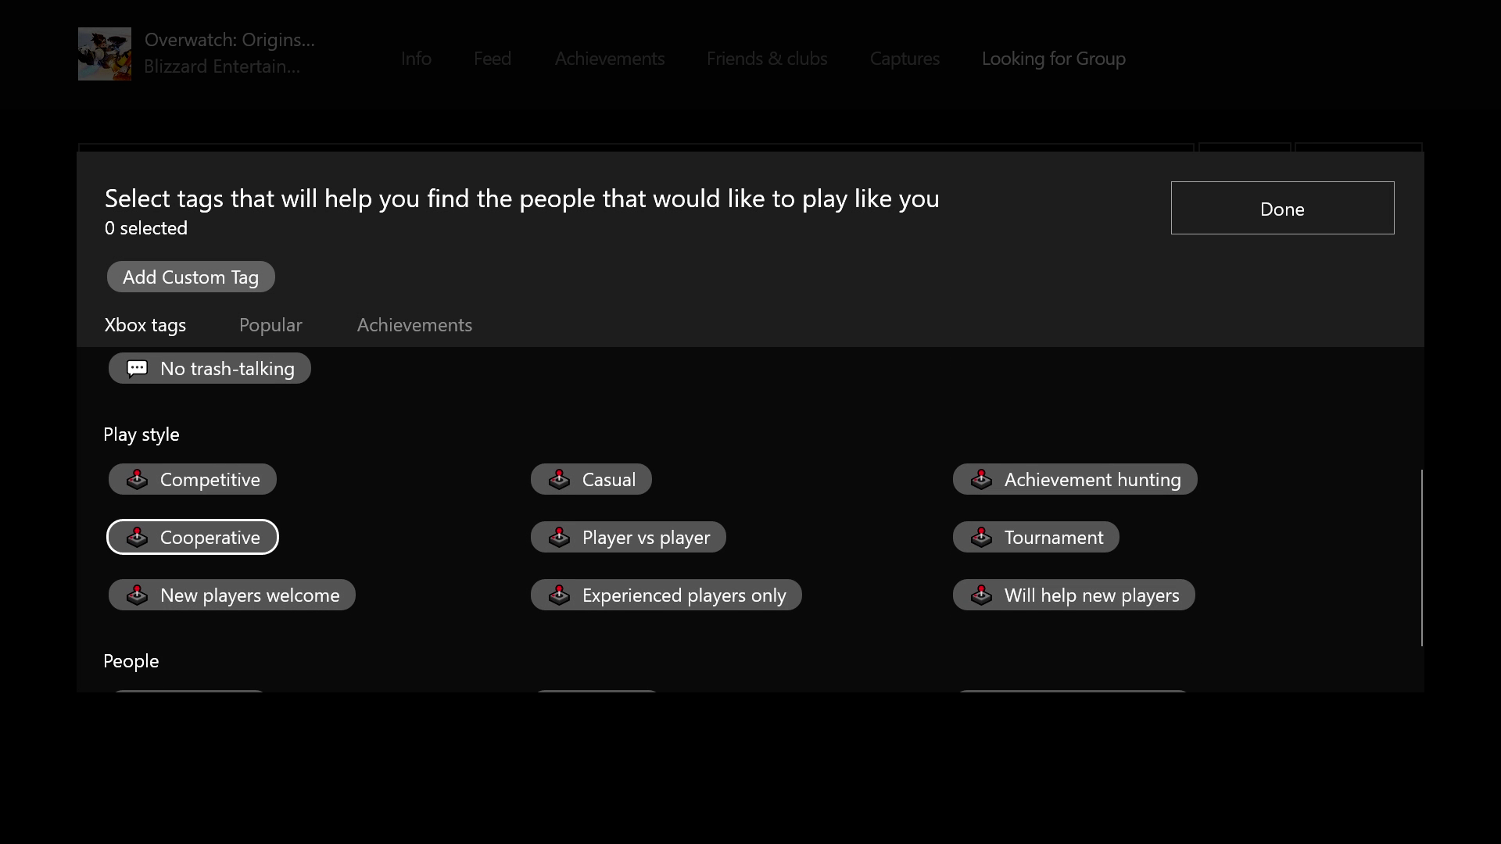
{"action": "key", "text": "Right"}
{"action": "key", "text": "Down"}
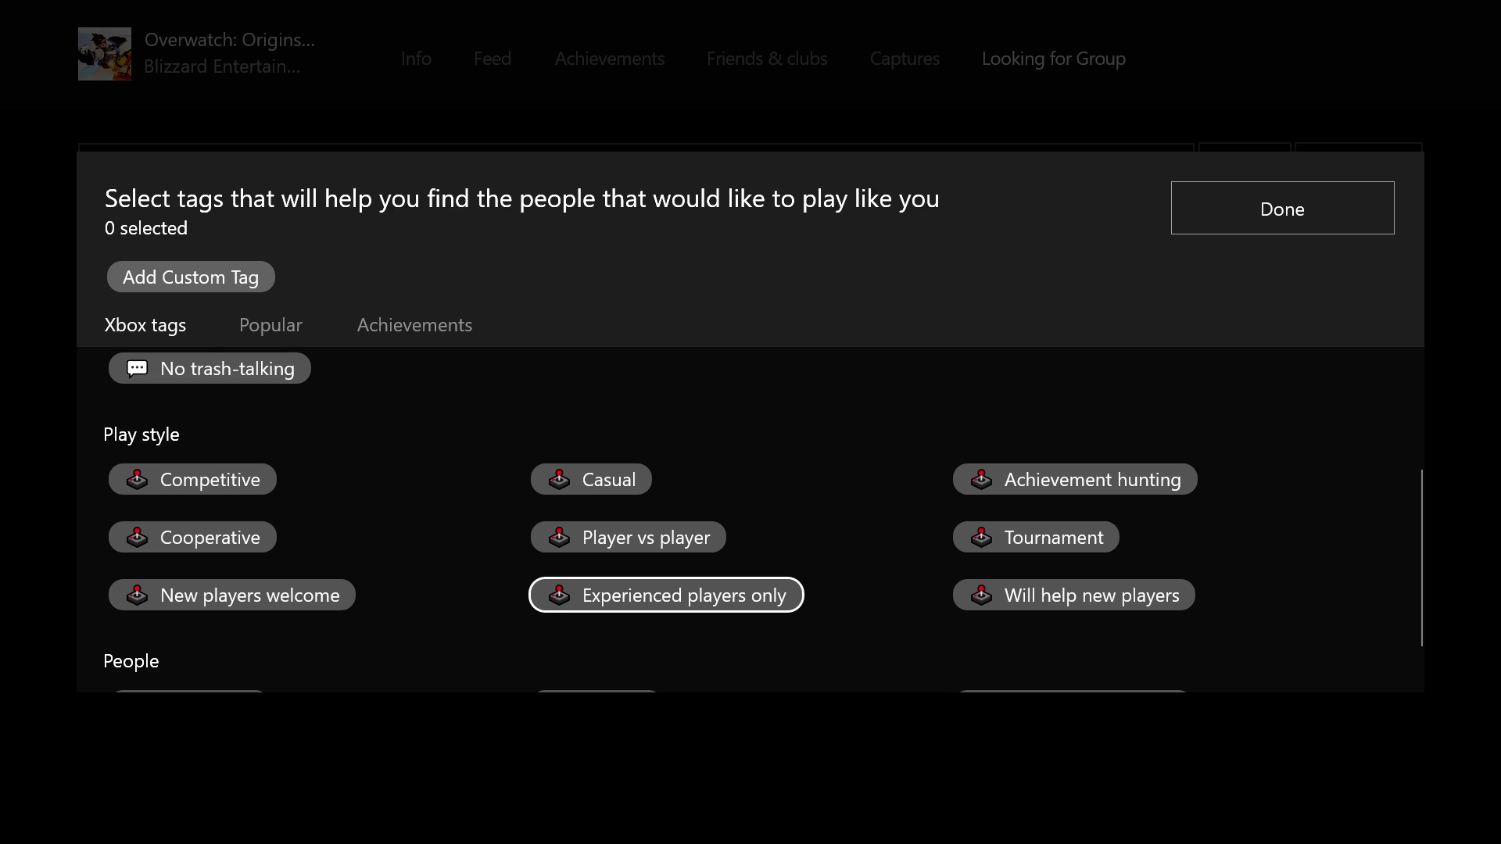
{"action": "key", "text": "Right"}
{"action": "key", "text": "Left"}
{"action": "key", "text": "Right"}
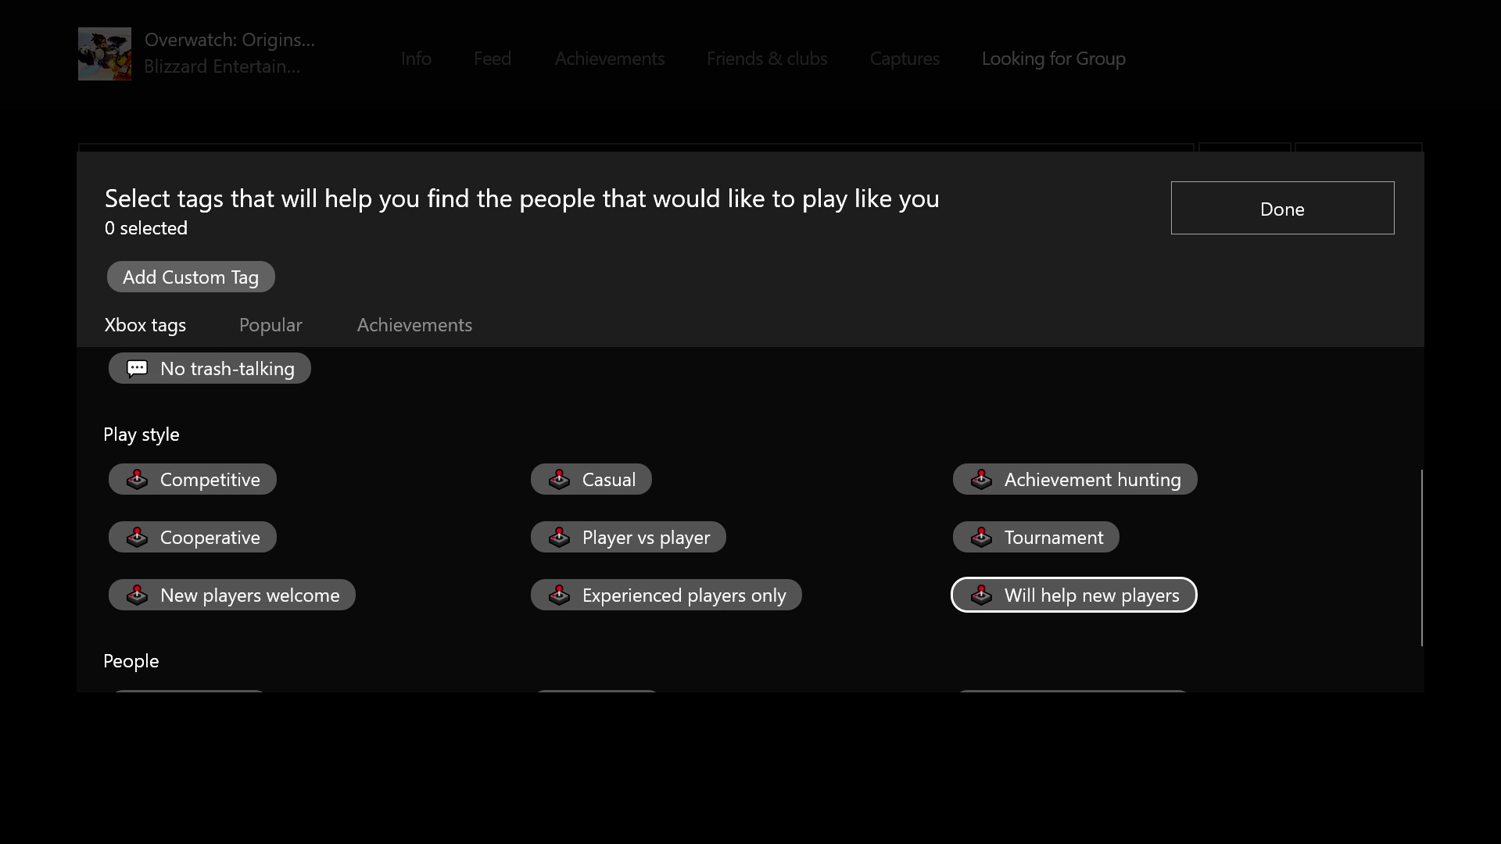
{"action": "key", "text": "Left"}
{"action": "key", "text": "Down"}
{"action": "key", "text": "Up"}
{"action": "key", "text": "Down"}
{"action": "key", "text": "Left"}
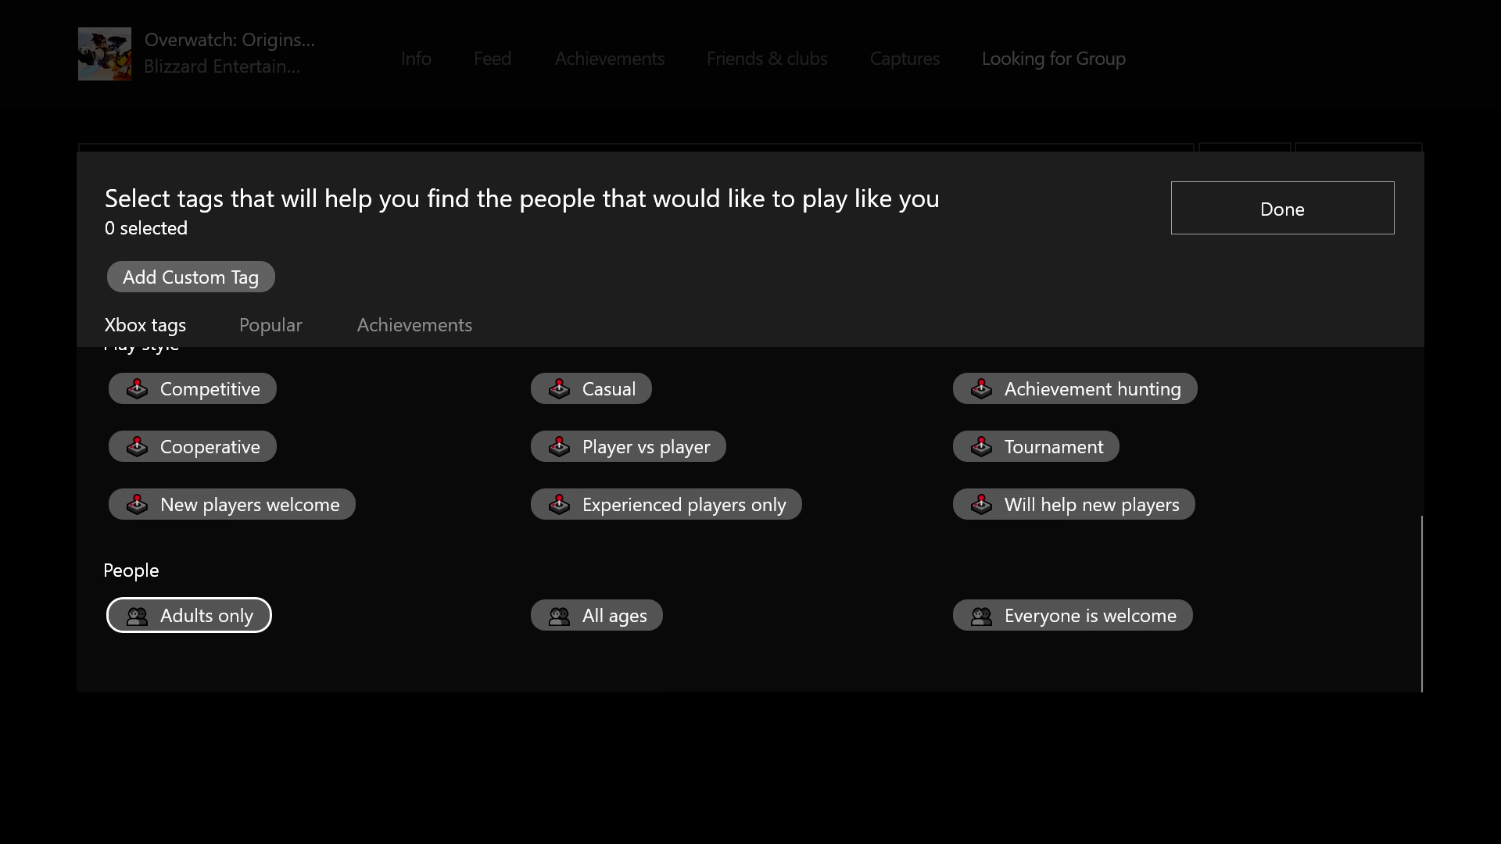
{"action": "key", "text": "Right"}
{"action": "key", "text": "Right"}
{"action": "key", "text": "Left"}
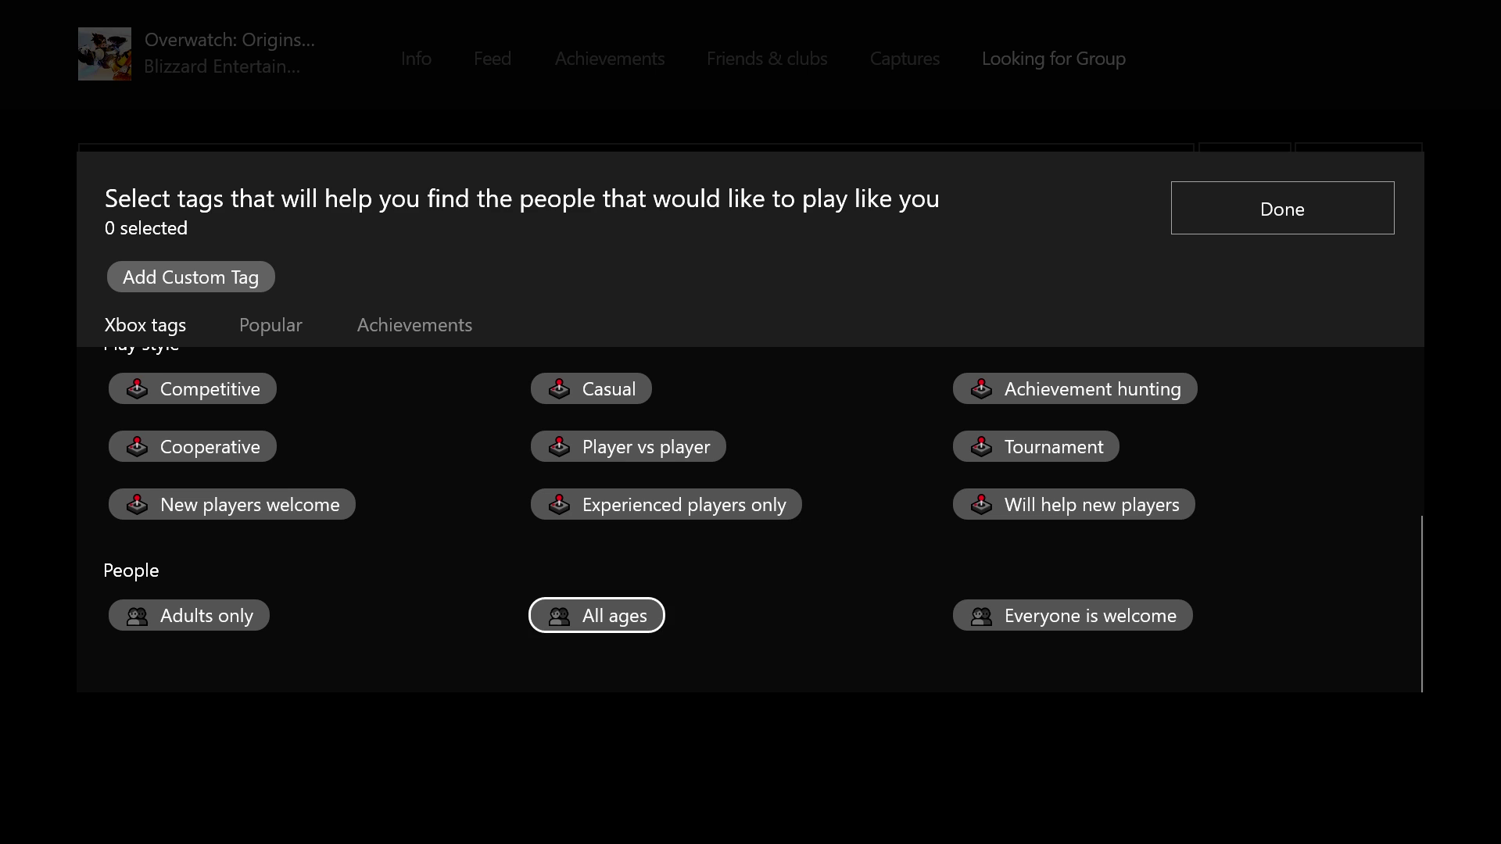
{"action": "key", "text": "Up"}
{"action": "key", "text": "Up"}
{"action": "key", "text": "Up"}
{"action": "key", "text": "Up"}
{"action": "key", "text": "Up"}
{"action": "key", "text": "Up"}
{"action": "key", "text": "Up"}
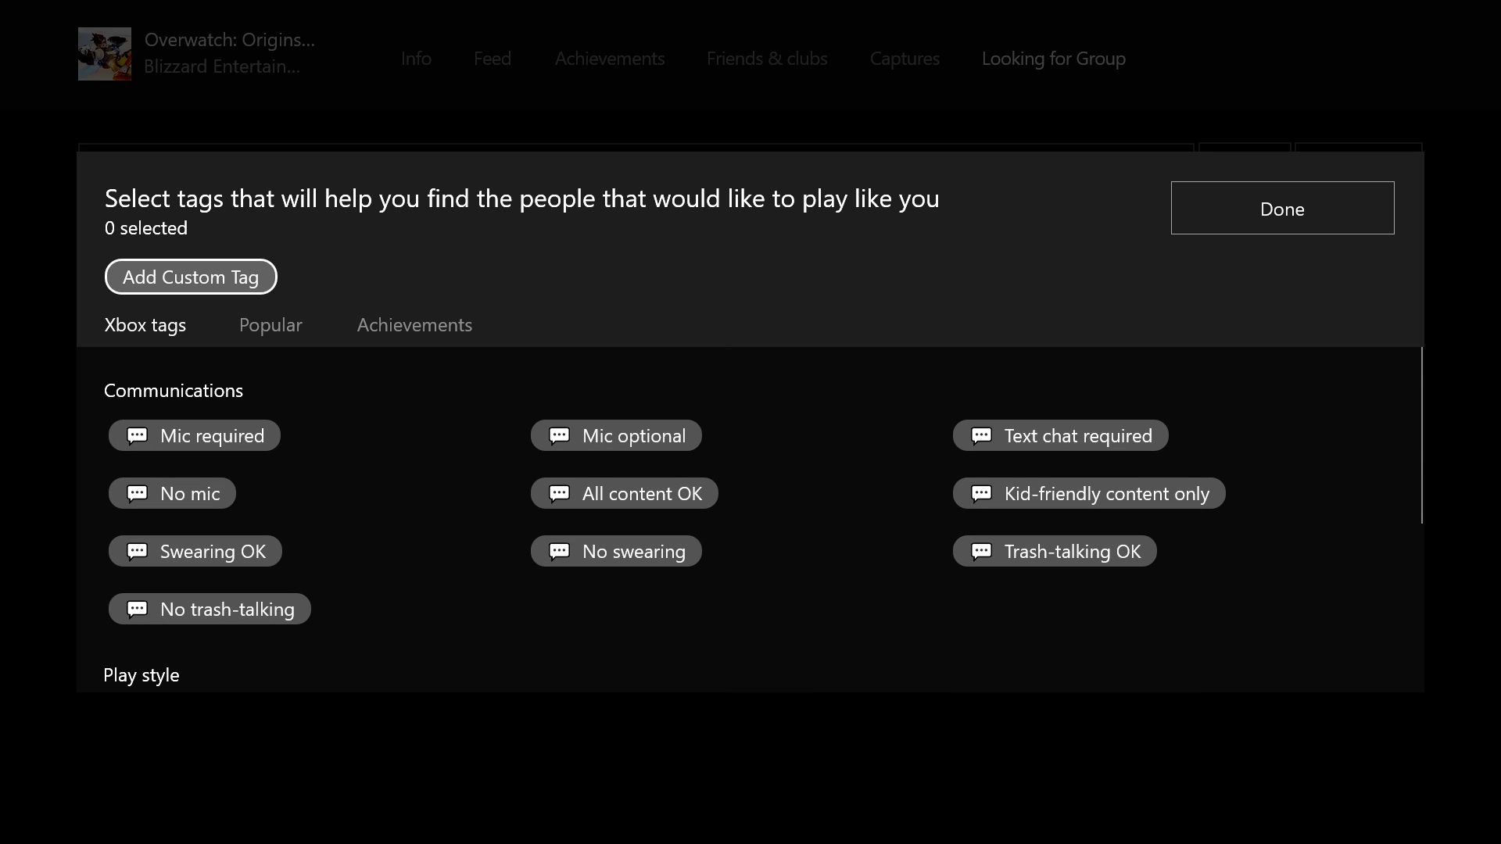
Step: Look through the popular tags offered for Overwatch: Origins Edition
{"action": "key", "text": "Up"}
{"action": "key", "text": "Right"}
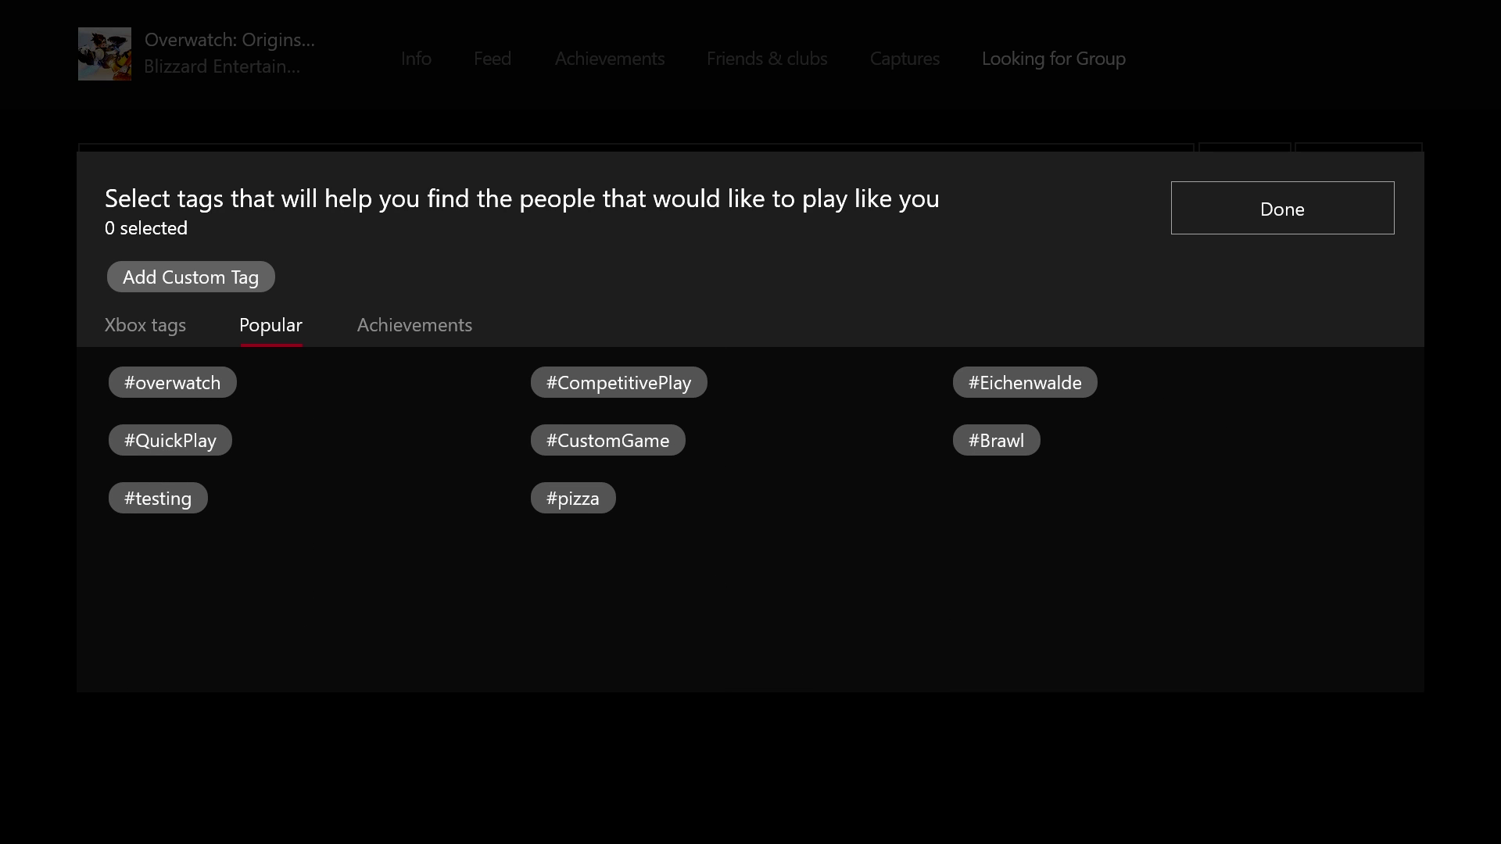
{"action": "key", "text": "Down"}
{"action": "key", "text": "Down"}
{"action": "key", "text": "Down"}
{"action": "key", "text": "Right"}
{"action": "key", "text": "Left"}
{"action": "key", "text": "Up"}
{"action": "key", "text": "Down"}
{"action": "key", "text": "Right"}
{"action": "key", "text": "Up"}
{"action": "key", "text": "Up"}
{"action": "key", "text": "Up"}
{"action": "key", "text": "Down"}
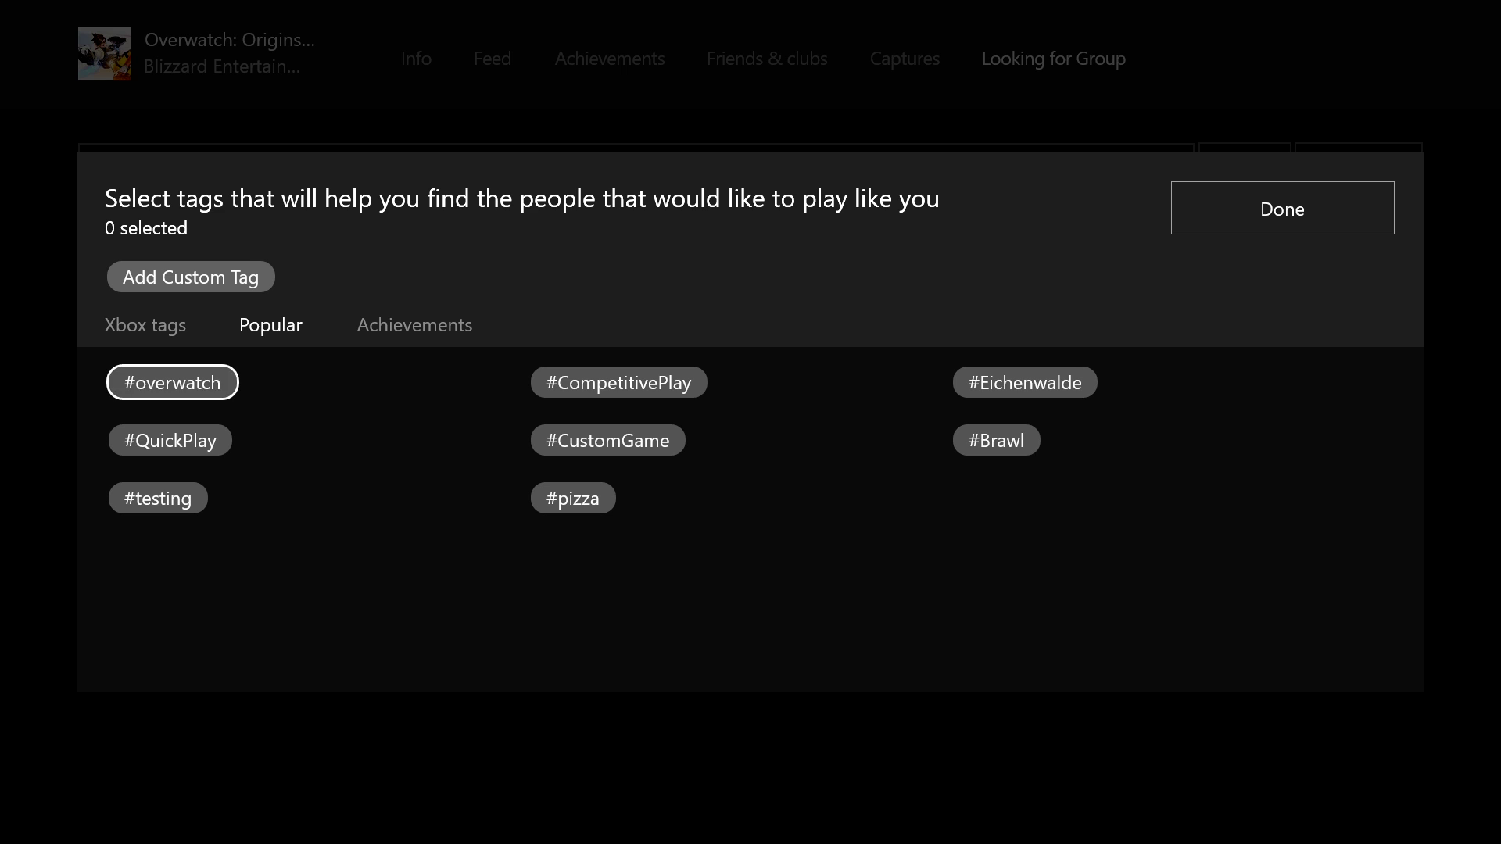
Step: Look through the list of achievement tags for Overwatch, and return to the Xbox tags
{"action": "key", "text": "Up"}
{"action": "key", "text": "Right"}
{"action": "key", "text": "Down"}
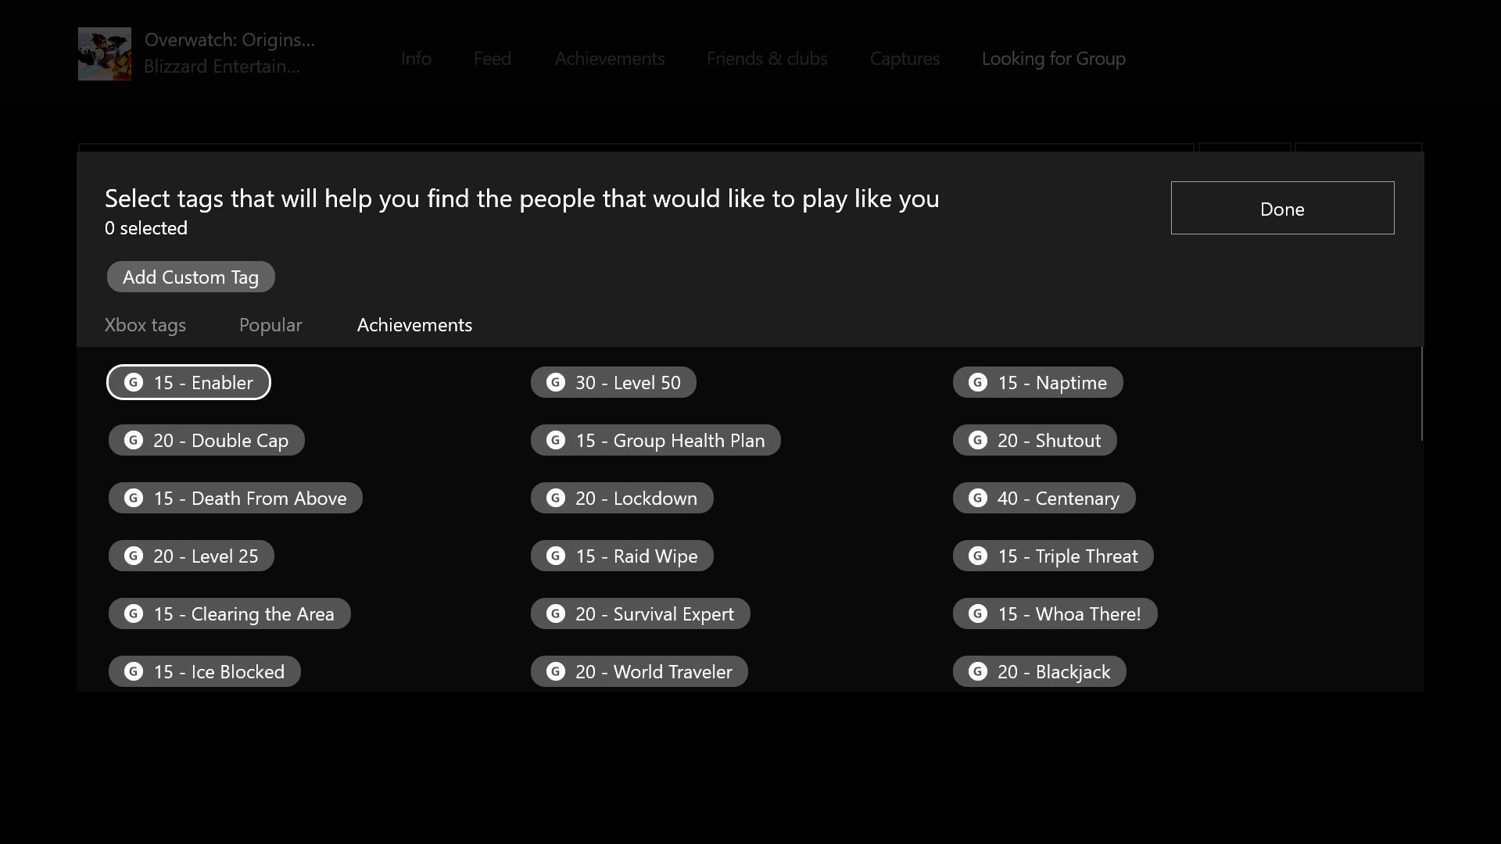
{"action": "key", "text": "Down"}
{"action": "key", "text": "Down"}
{"action": "key", "text": "Down"}
{"action": "key", "text": "Down"}
{"action": "key", "text": "Down"}
{"action": "key", "text": "Down"}
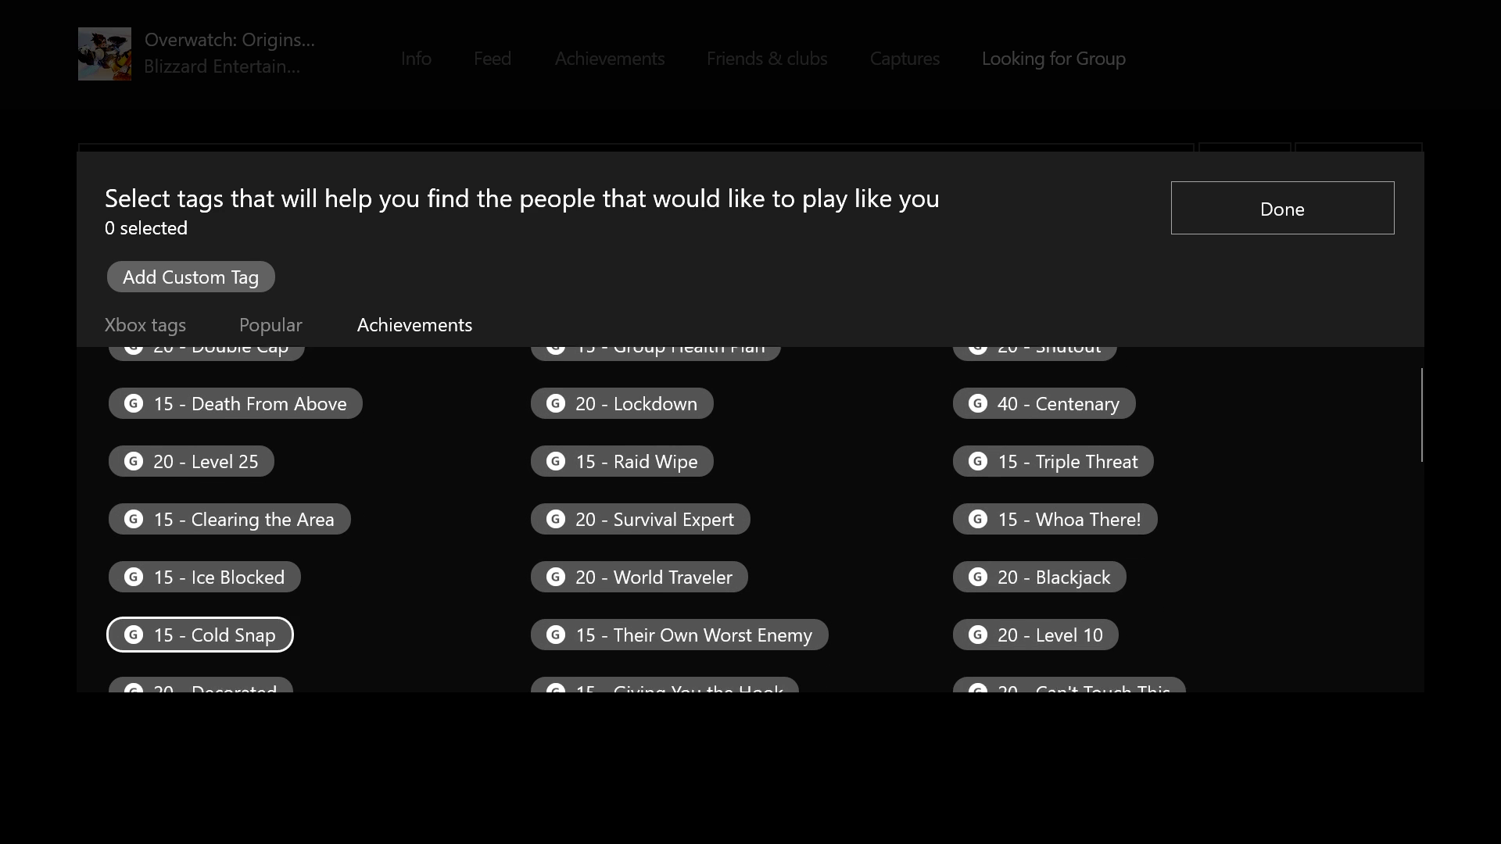
{"action": "key", "text": "Down"}
{"action": "key", "text": "Down"}
{"action": "key", "text": "Down"}
{"action": "key", "text": "Down"}
{"action": "key", "text": "Down"}
{"action": "key", "text": "Down"}
{"action": "key", "text": "Down"}
{"action": "key", "text": "Down"}
{"action": "key", "text": "Down"}
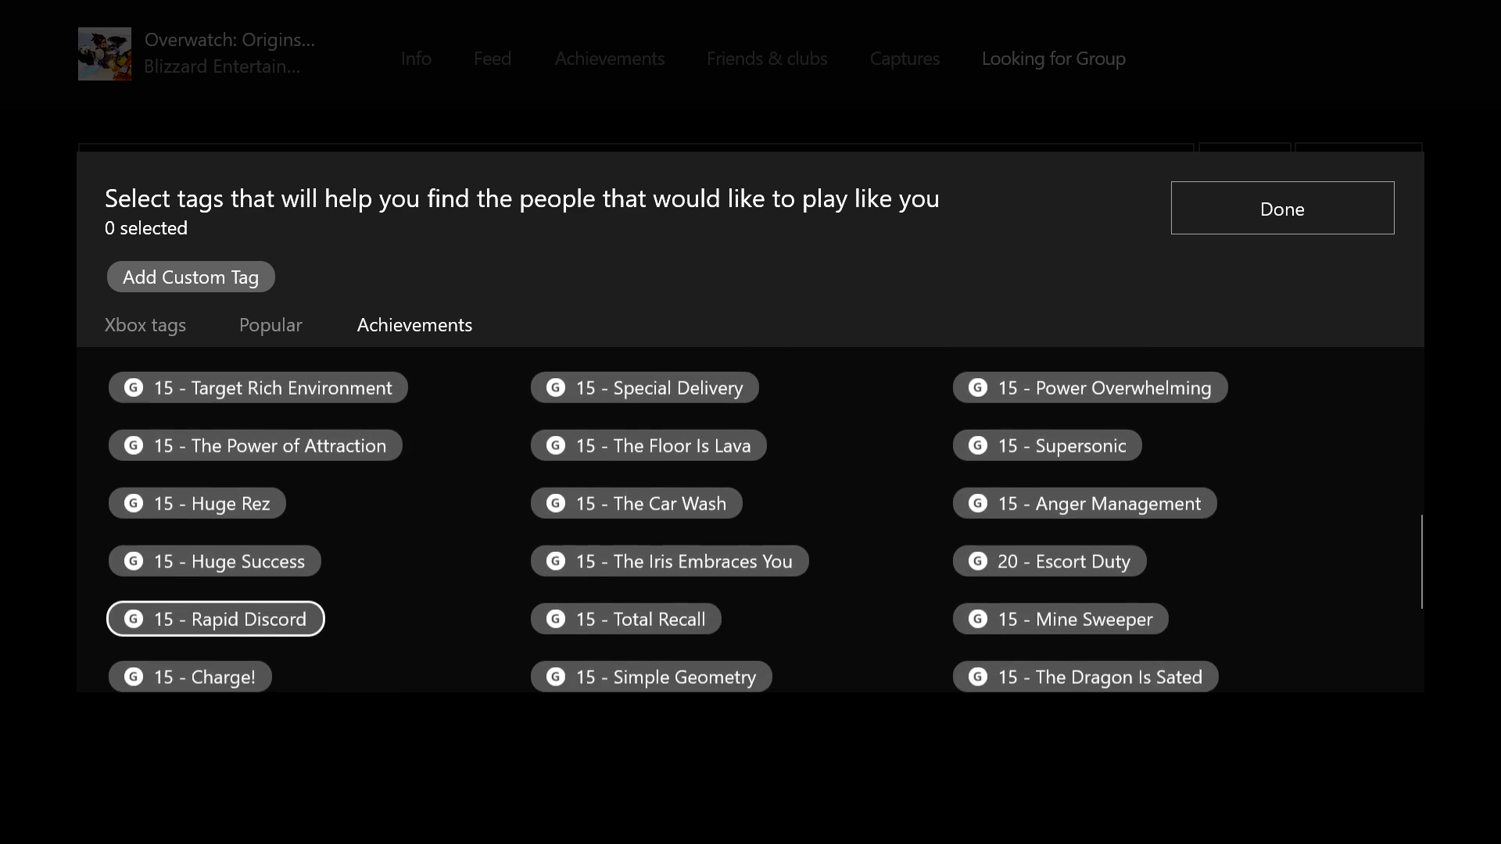
{"action": "key", "text": "Down"}
{"action": "key", "text": "Down"}
{"action": "key", "text": "Down"}
{"action": "key", "text": "Down"}
{"action": "key", "text": "Down"}
{"action": "key", "text": "Up"}
{"action": "key", "text": "Up"}
{"action": "key", "text": "Up"}
{"action": "key", "text": "Up"}
{"action": "key", "text": "Up"}
{"action": "key", "text": "Up"}
{"action": "key", "text": "Up"}
{"action": "key", "text": "Up"}
{"action": "key", "text": "Up"}
{"action": "key", "text": "Up"}
{"action": "key", "text": "Up"}
{"action": "key", "text": "Up"}
{"action": "key", "text": "Up"}
{"action": "key", "text": "Up"}
{"action": "key", "text": "Up"}
{"action": "key", "text": "Up"}
{"action": "key", "text": "Up"}
{"action": "key", "text": "Up"}
{"action": "key", "text": "Up"}
{"action": "key", "text": "Up"}
{"action": "key", "text": "Up"}
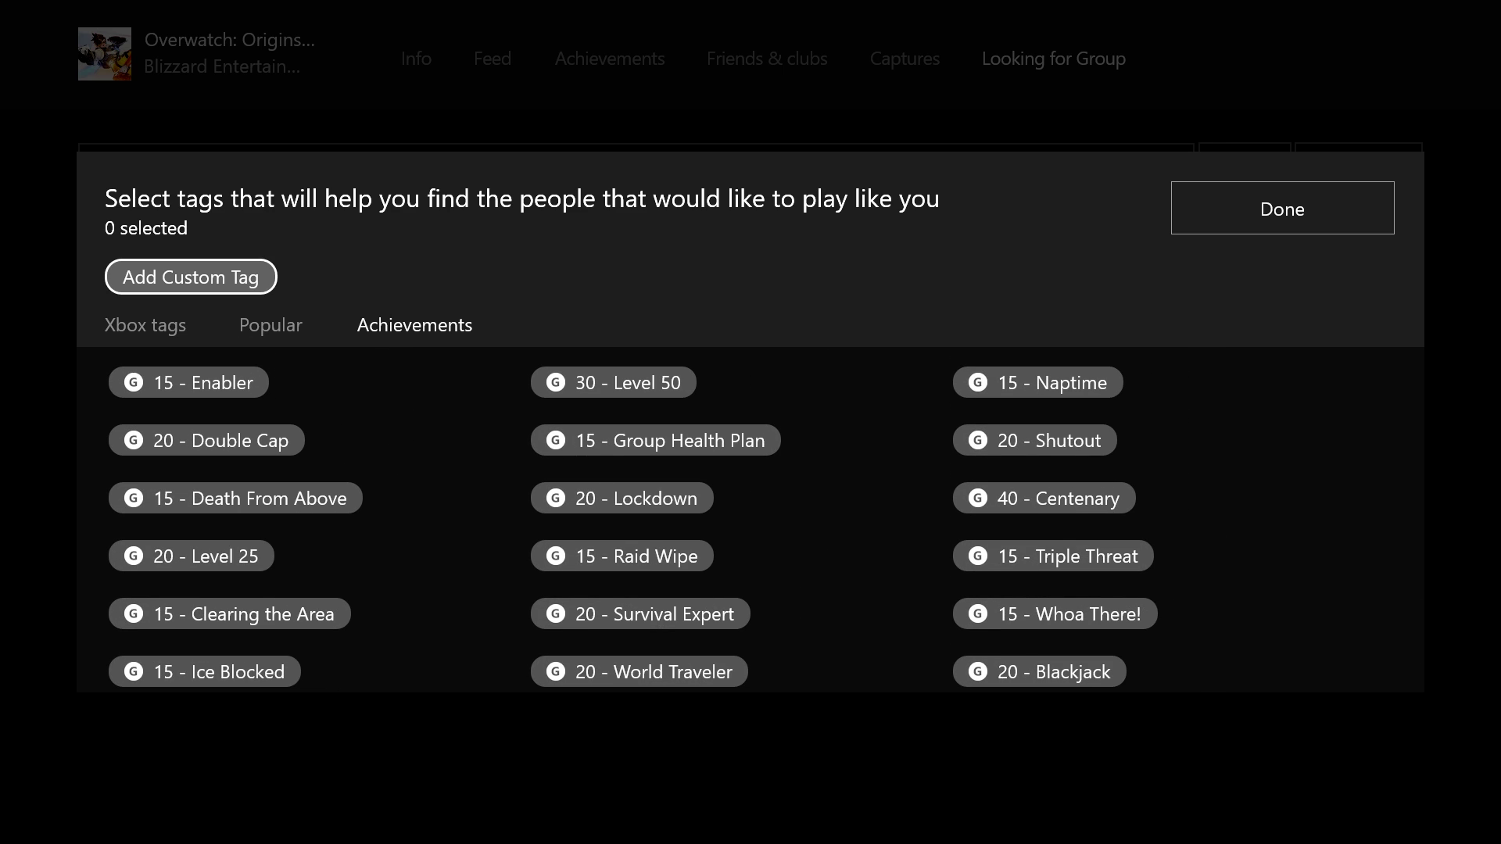
{"action": "key", "text": "Down"}
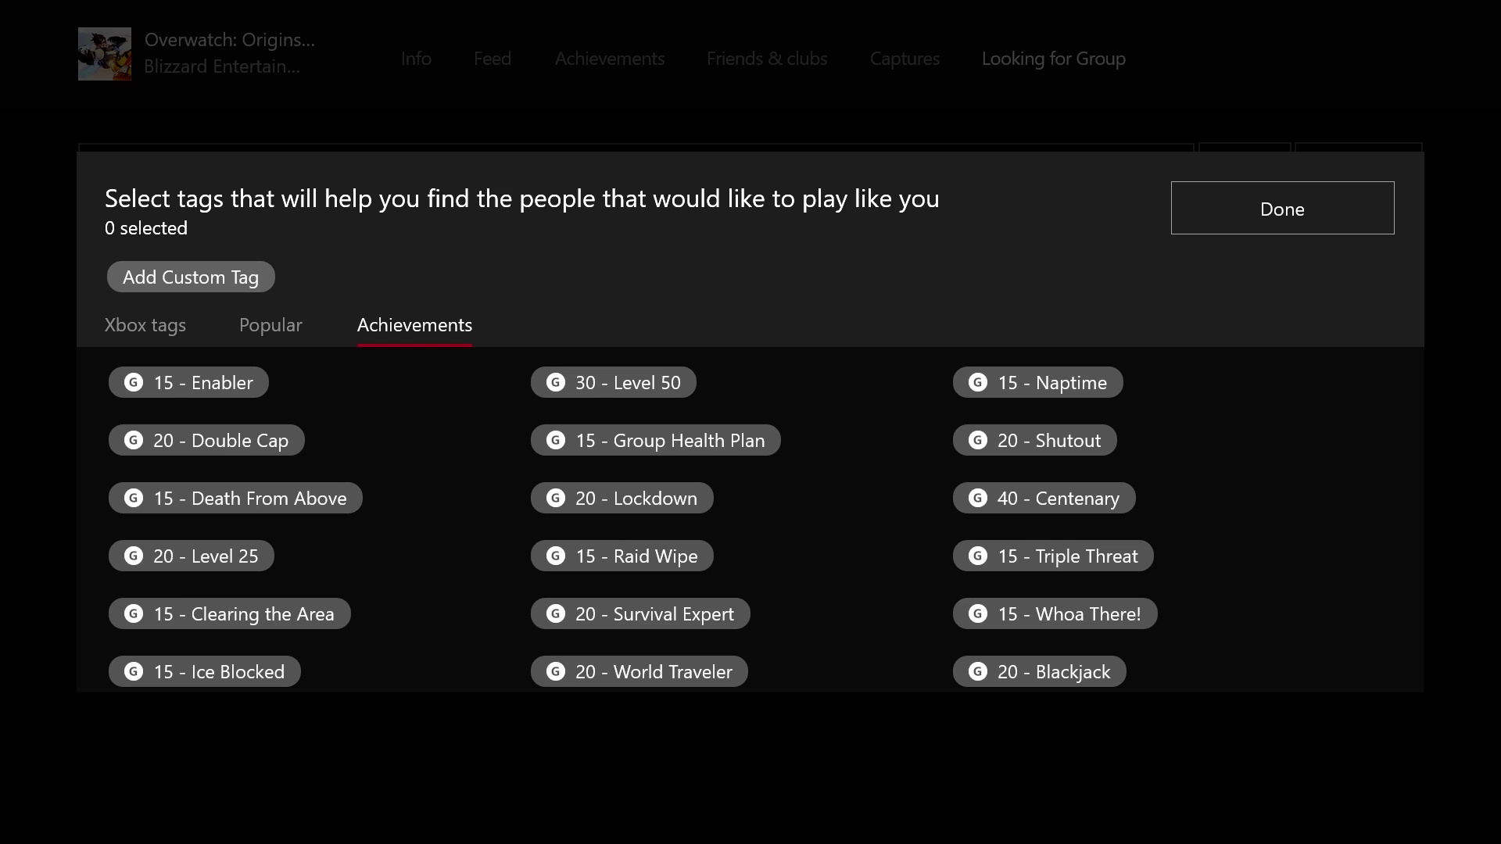
{"action": "key", "text": "Left"}
{"action": "key", "text": "Left"}
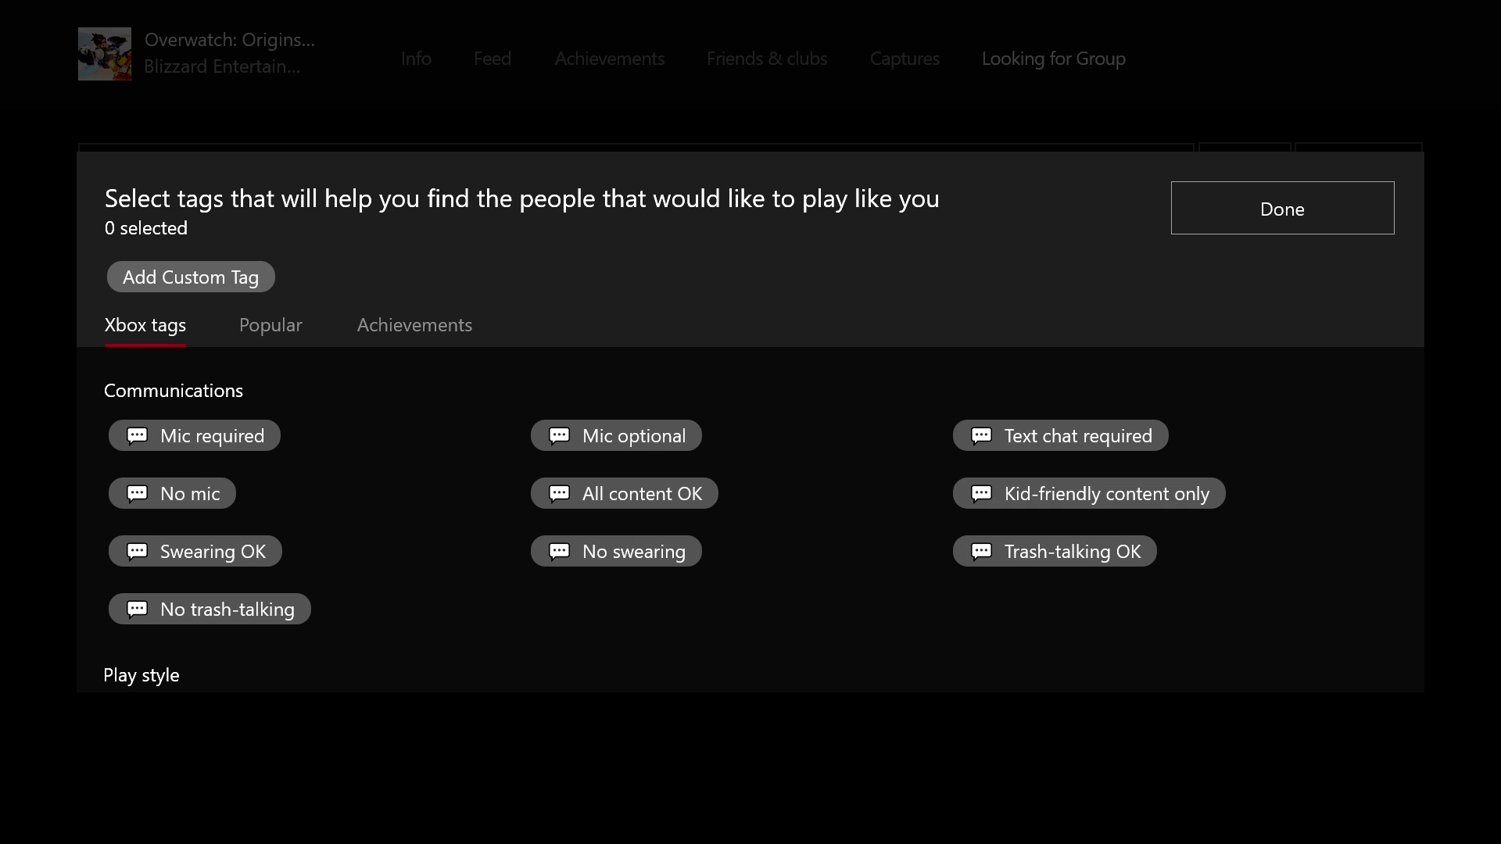
{"action": "key", "text": "Escape"}
{"action": "key", "text": "Right"}
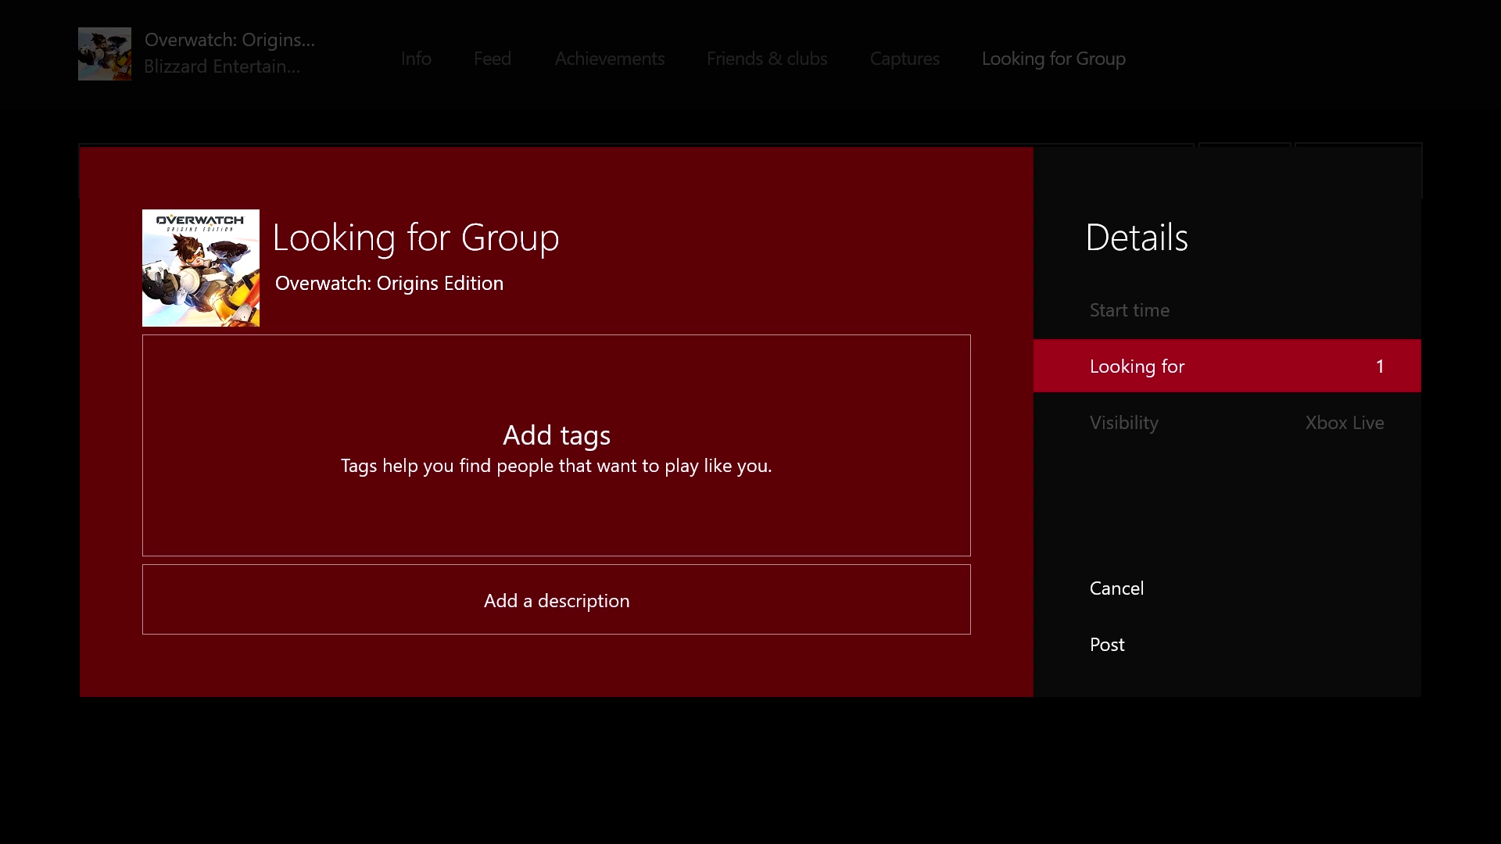
{"action": "key", "text": "Left"}
{"action": "key", "text": "Return"}
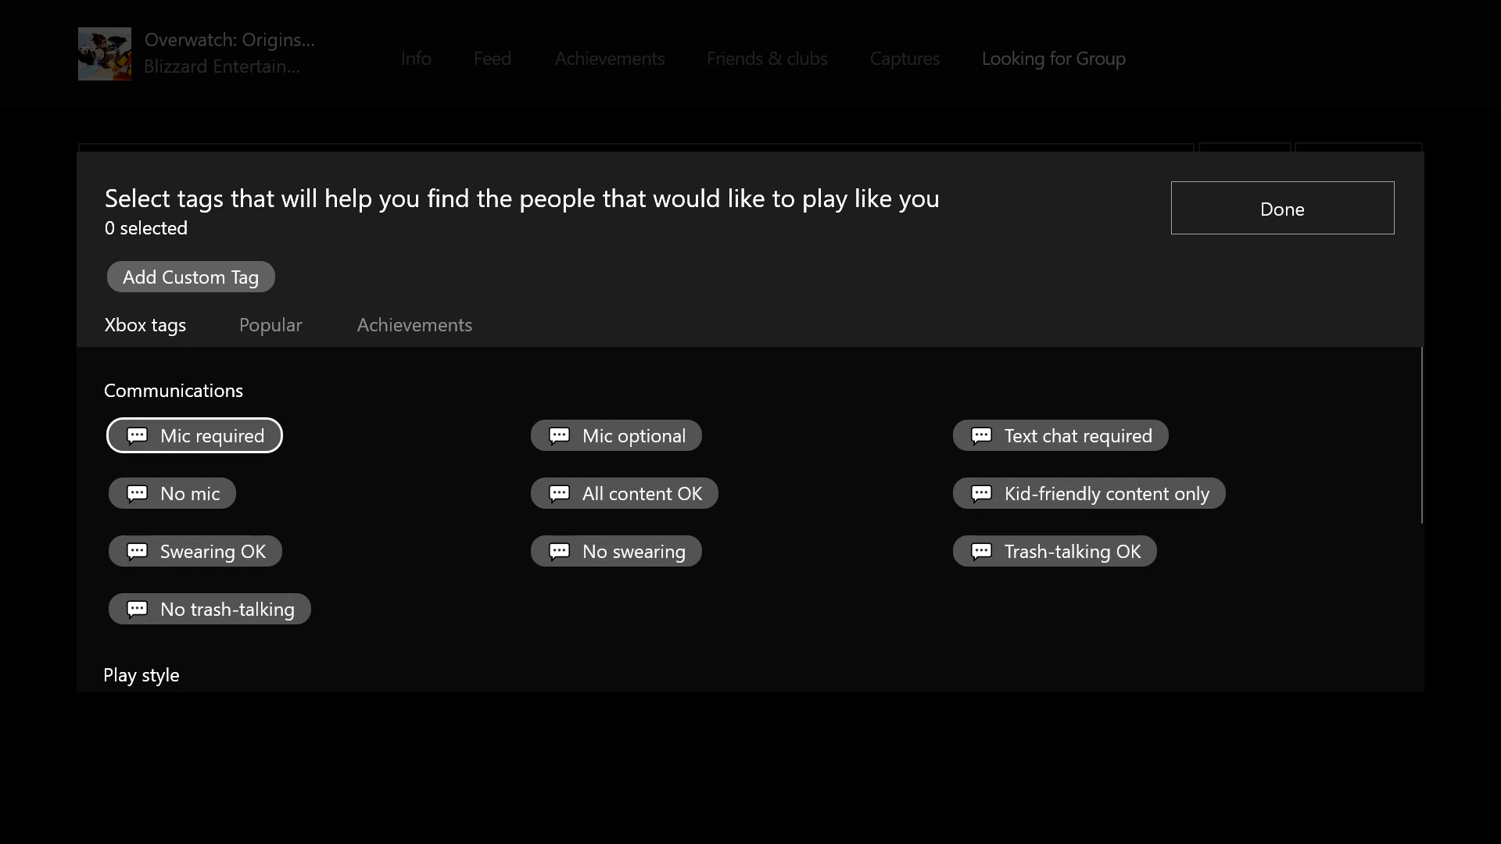
Step: Add the communications tag Trash-talking OK to the Looking for Group post
{"action": "key", "text": "Down"}
{"action": "key", "text": "Right"}
{"action": "key", "text": "Down"}
{"action": "key", "text": "Up"}
{"action": "key", "text": "Down"}
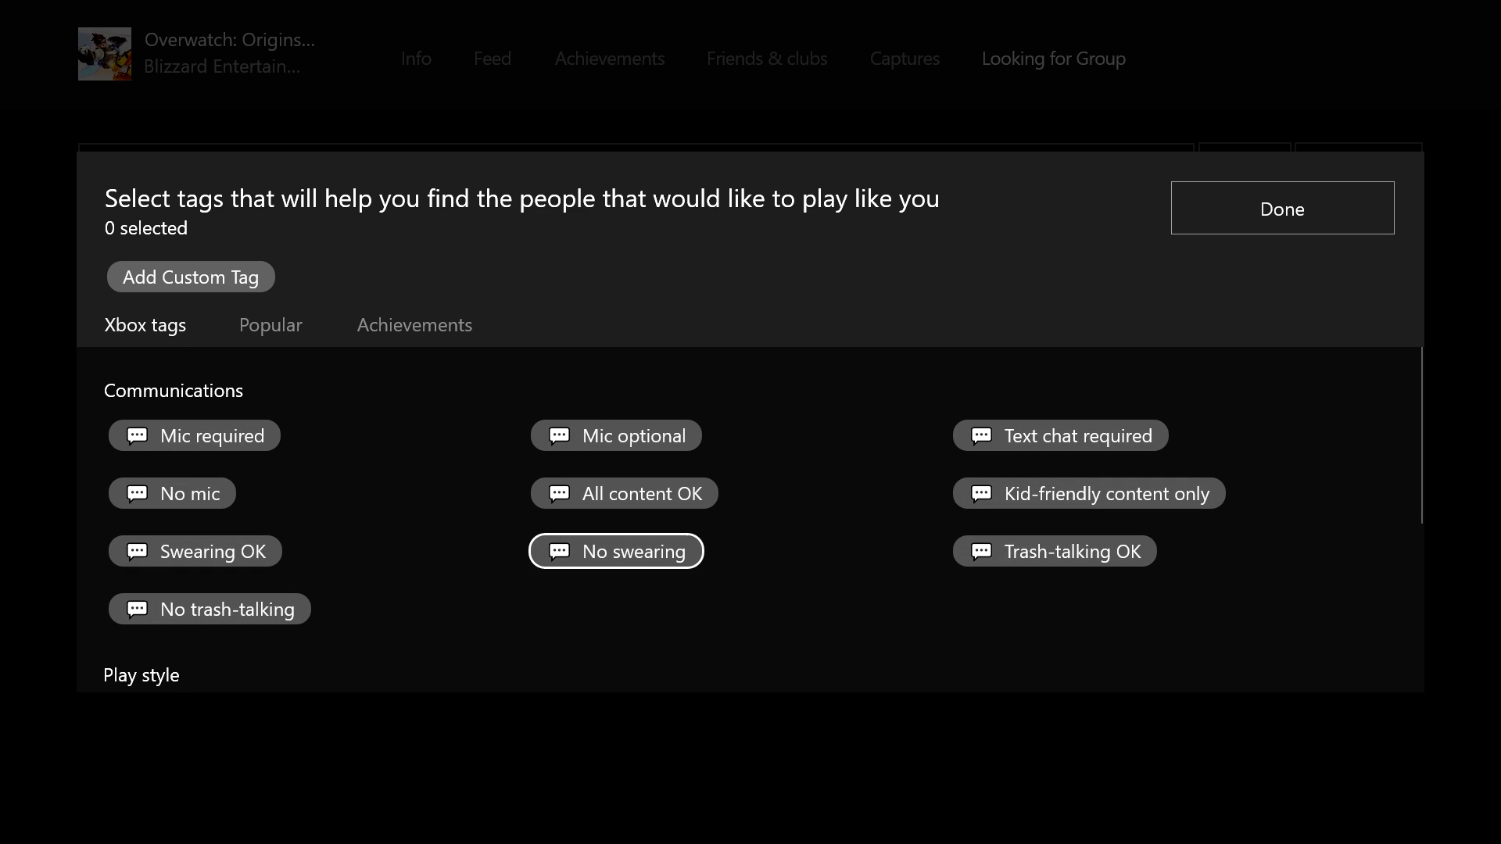
{"action": "key", "text": "Right"}
{"action": "key", "text": "Return"}
Step: Add the play style tags Competitive and Casual to the post
{"action": "key", "text": "Left"}
{"action": "key", "text": "Left"}
{"action": "key", "text": "Down"}
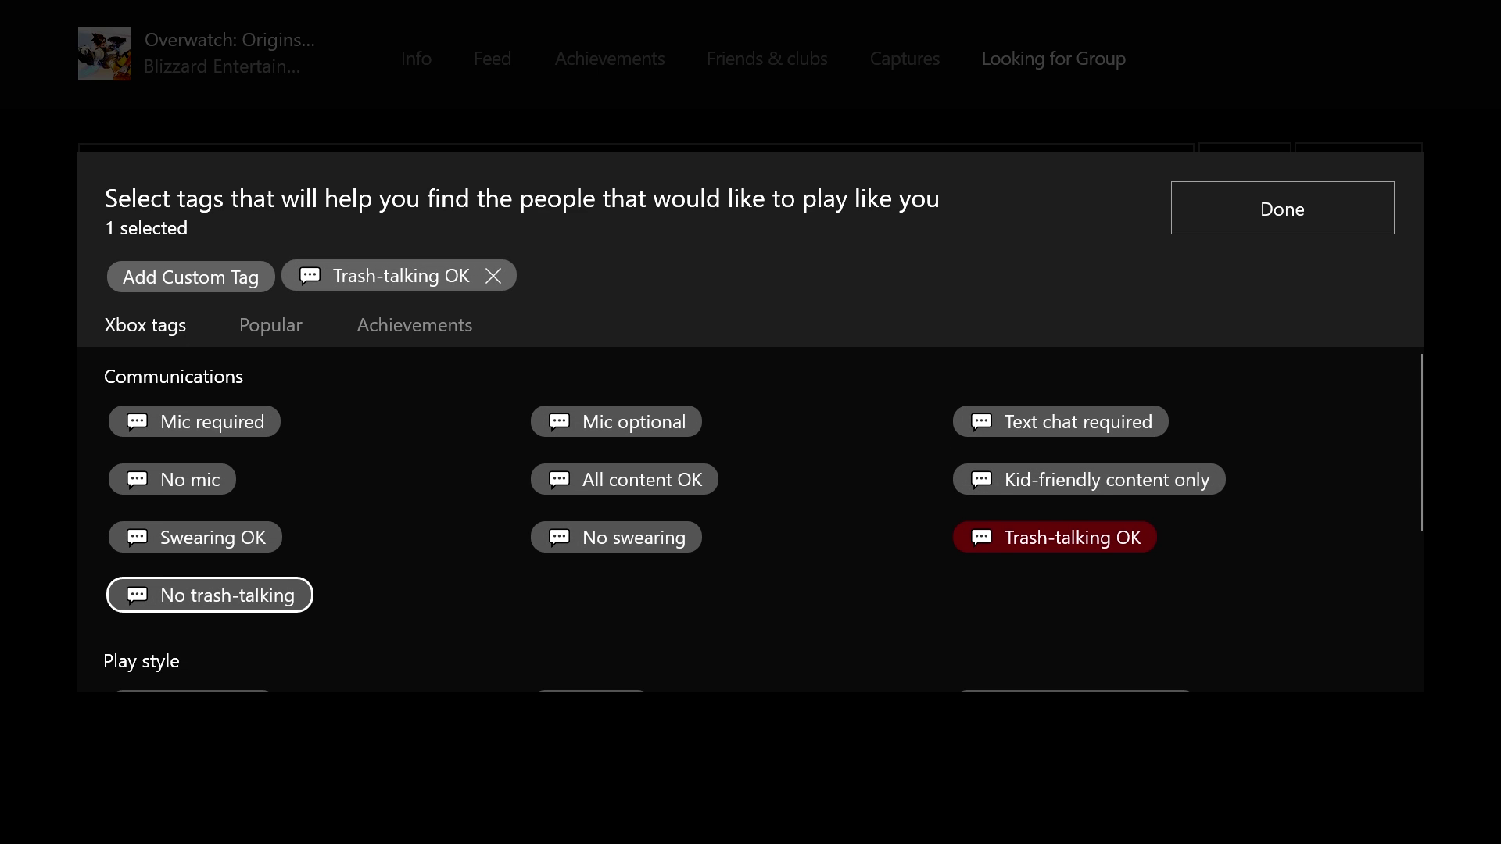
{"action": "key", "text": "Down"}
{"action": "key", "text": "Down"}
{"action": "key", "text": "Right"}
{"action": "key", "text": "Down"}
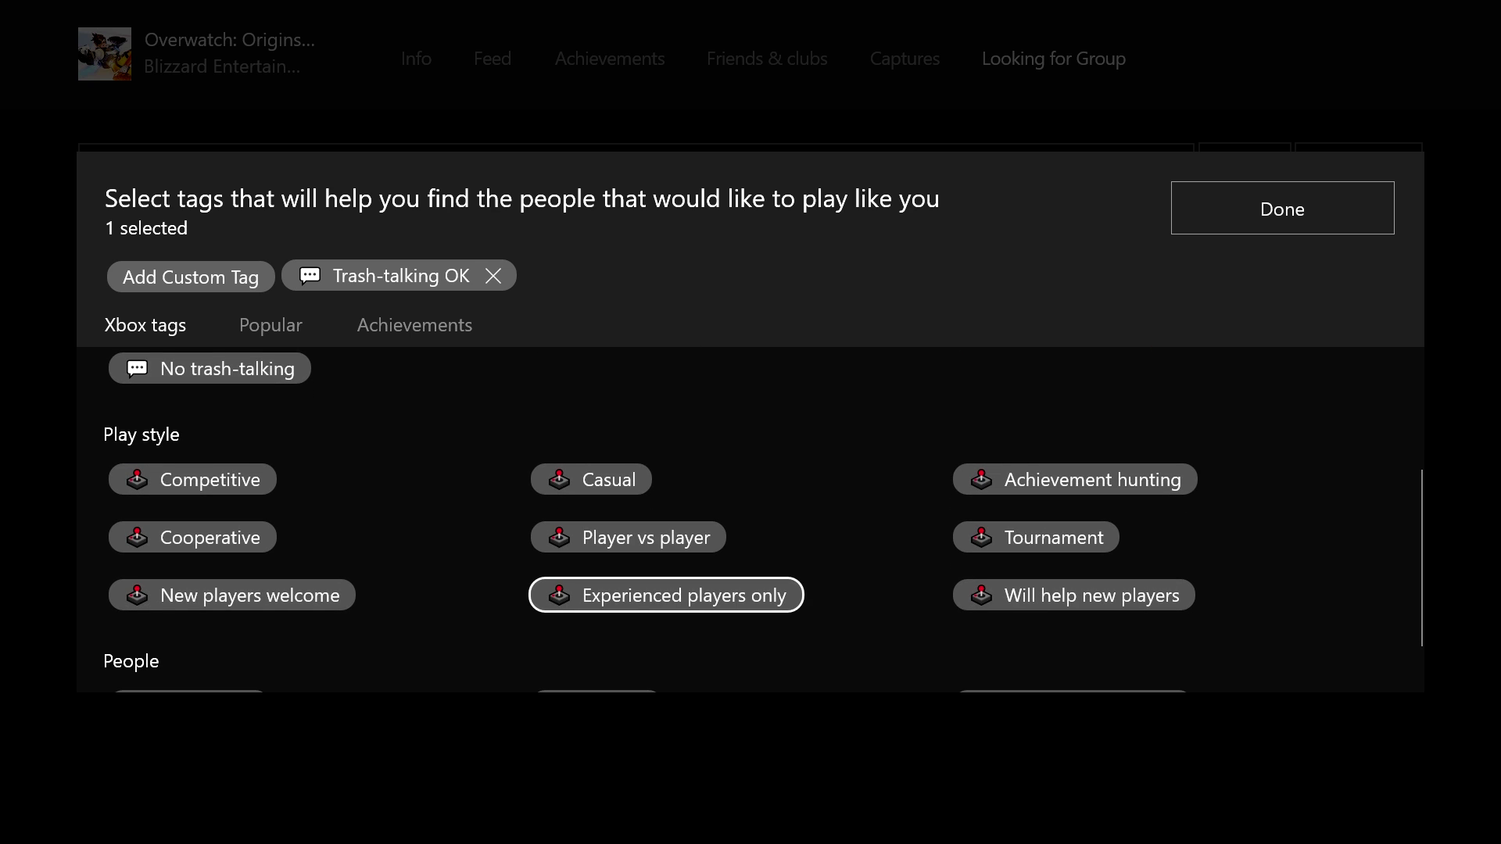
{"action": "key", "text": "Up"}
{"action": "key", "text": "Left"}
{"action": "key", "text": "Up"}
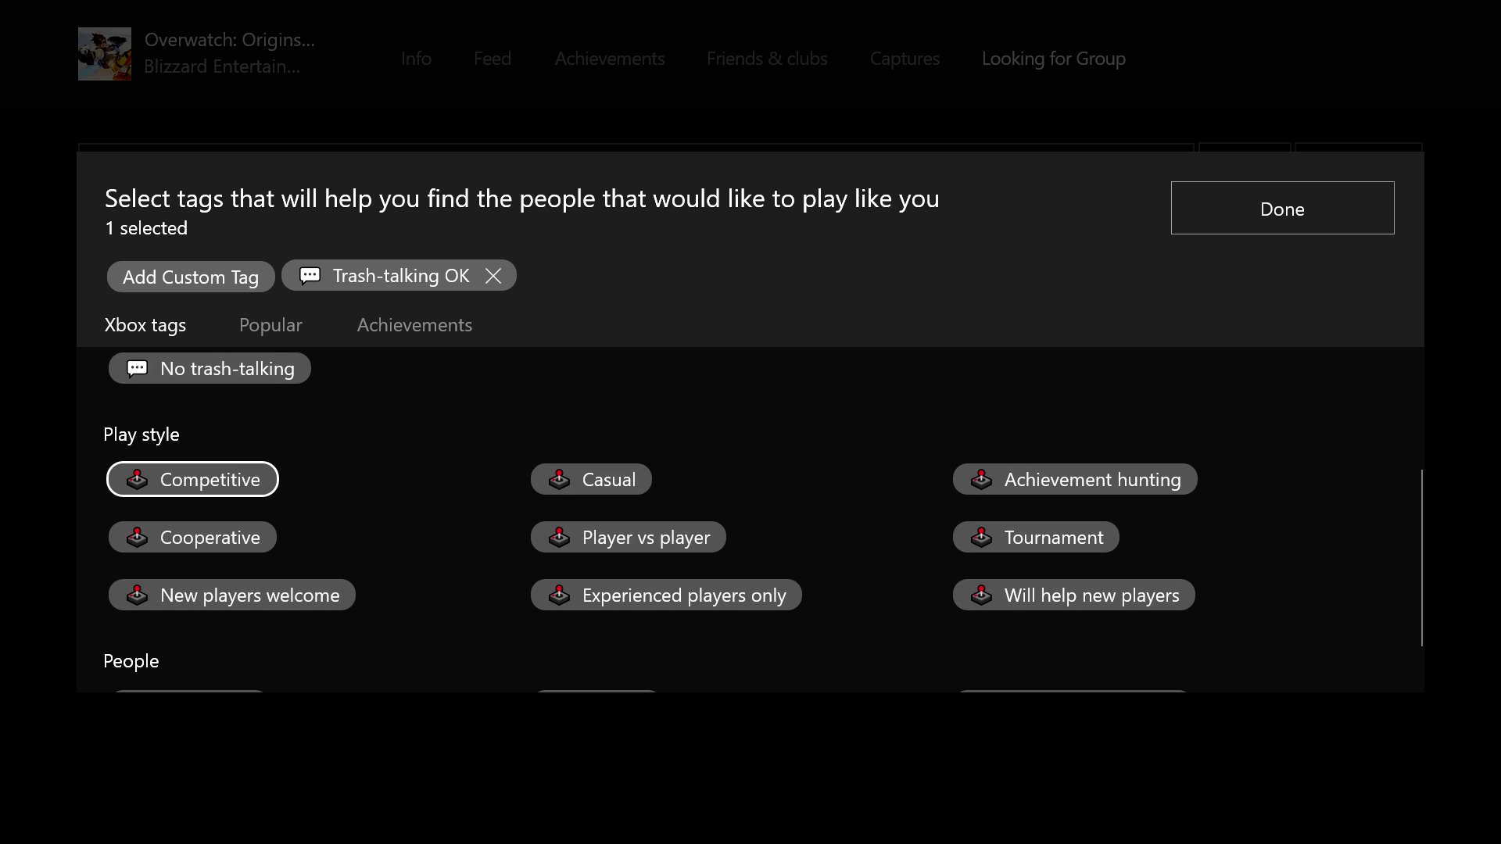
{"action": "key", "text": "Return"}
{"action": "key", "text": "Right"}
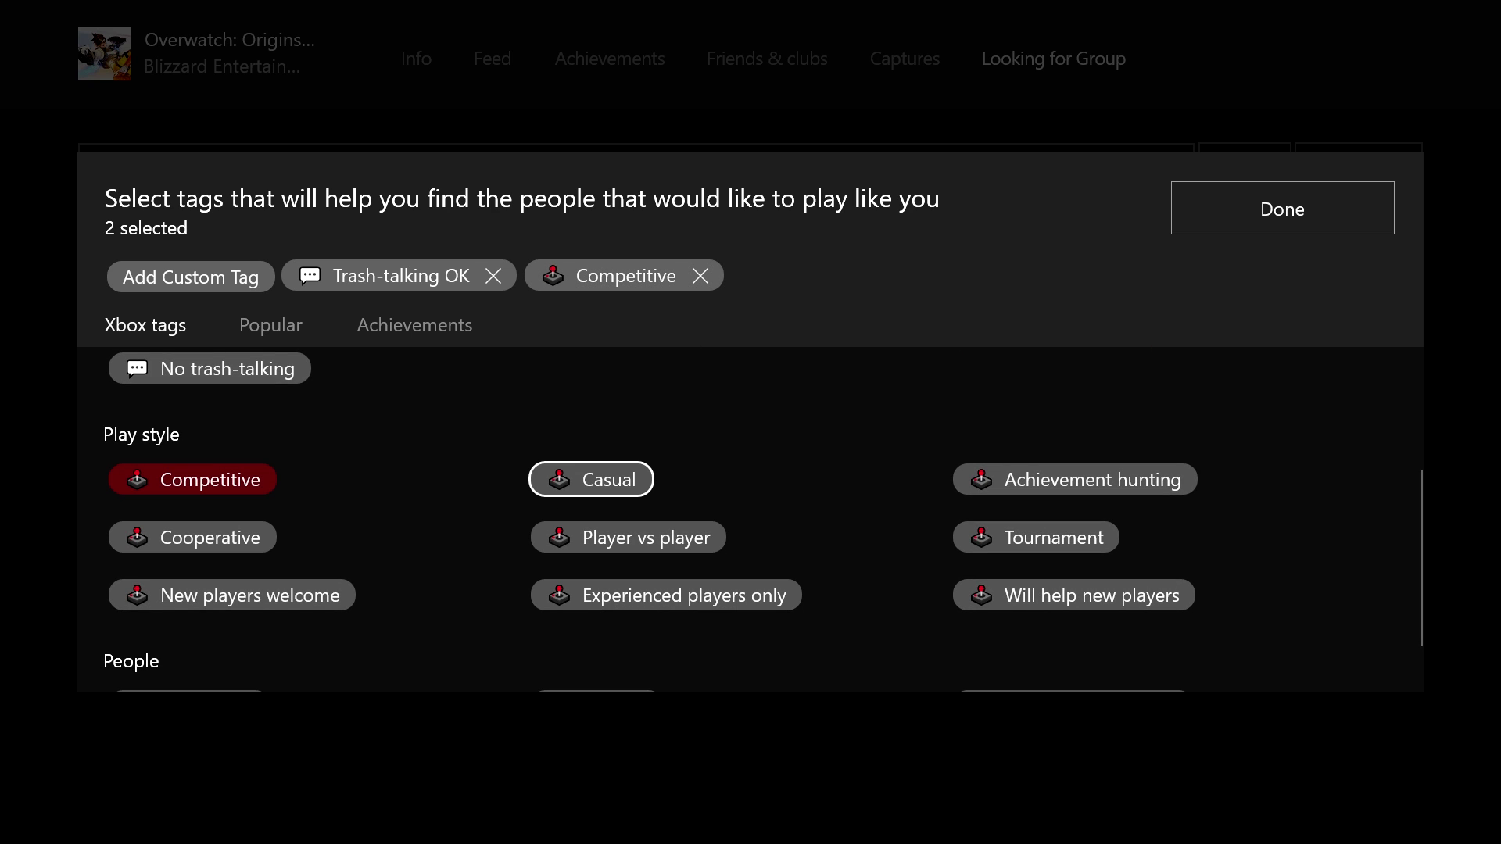
{"action": "key", "text": "Return"}
Step: Add the people tag Everyone is welcome and return to the Looking for Group post
{"action": "key", "text": "Down"}
{"action": "key", "text": "Down"}
{"action": "key", "text": "Down"}
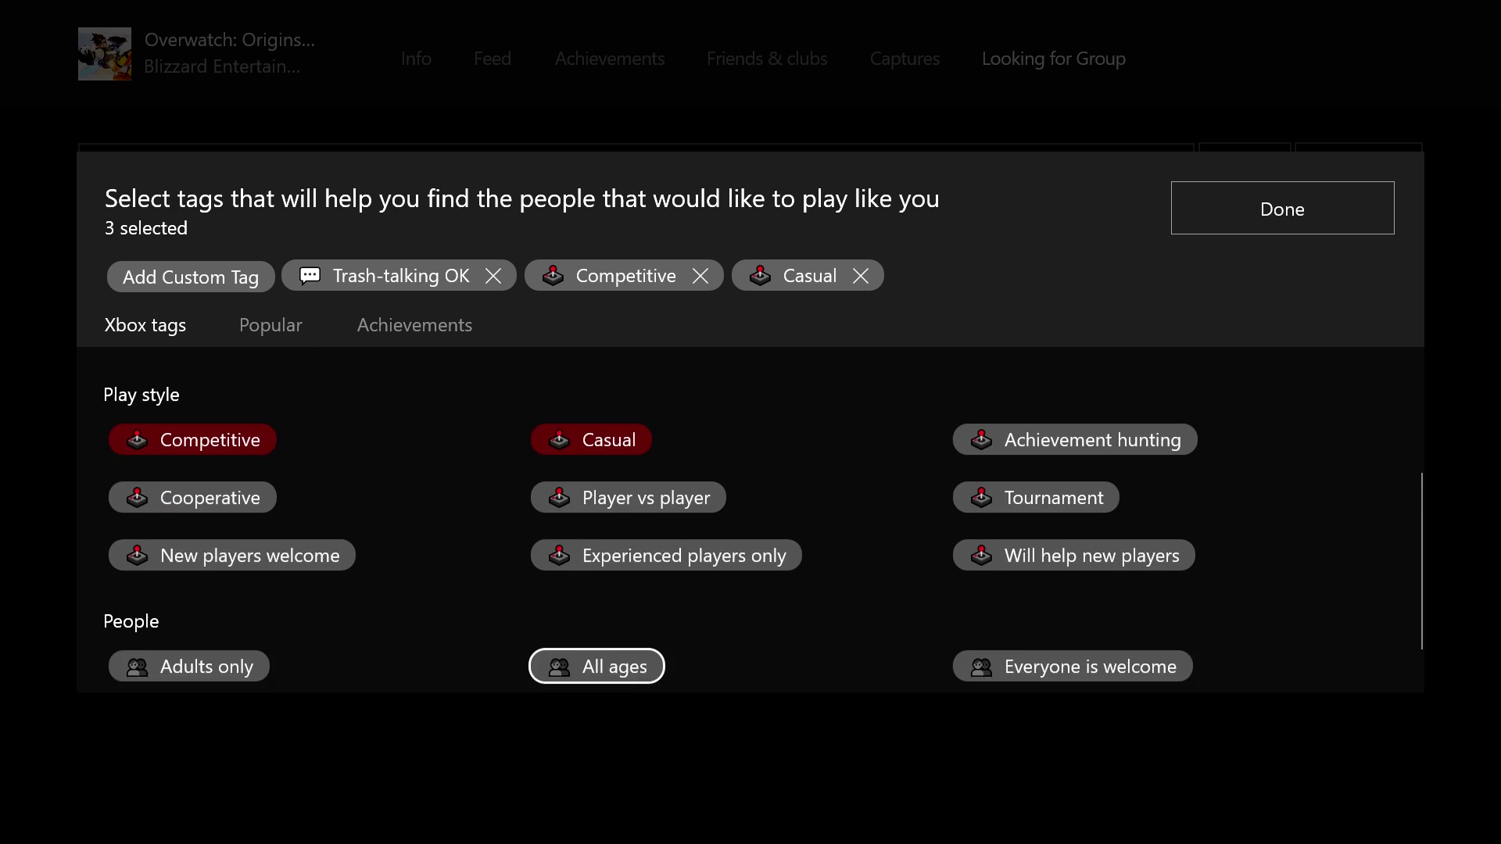
{"action": "key", "text": "Right"}
{"action": "key", "text": "Return"}
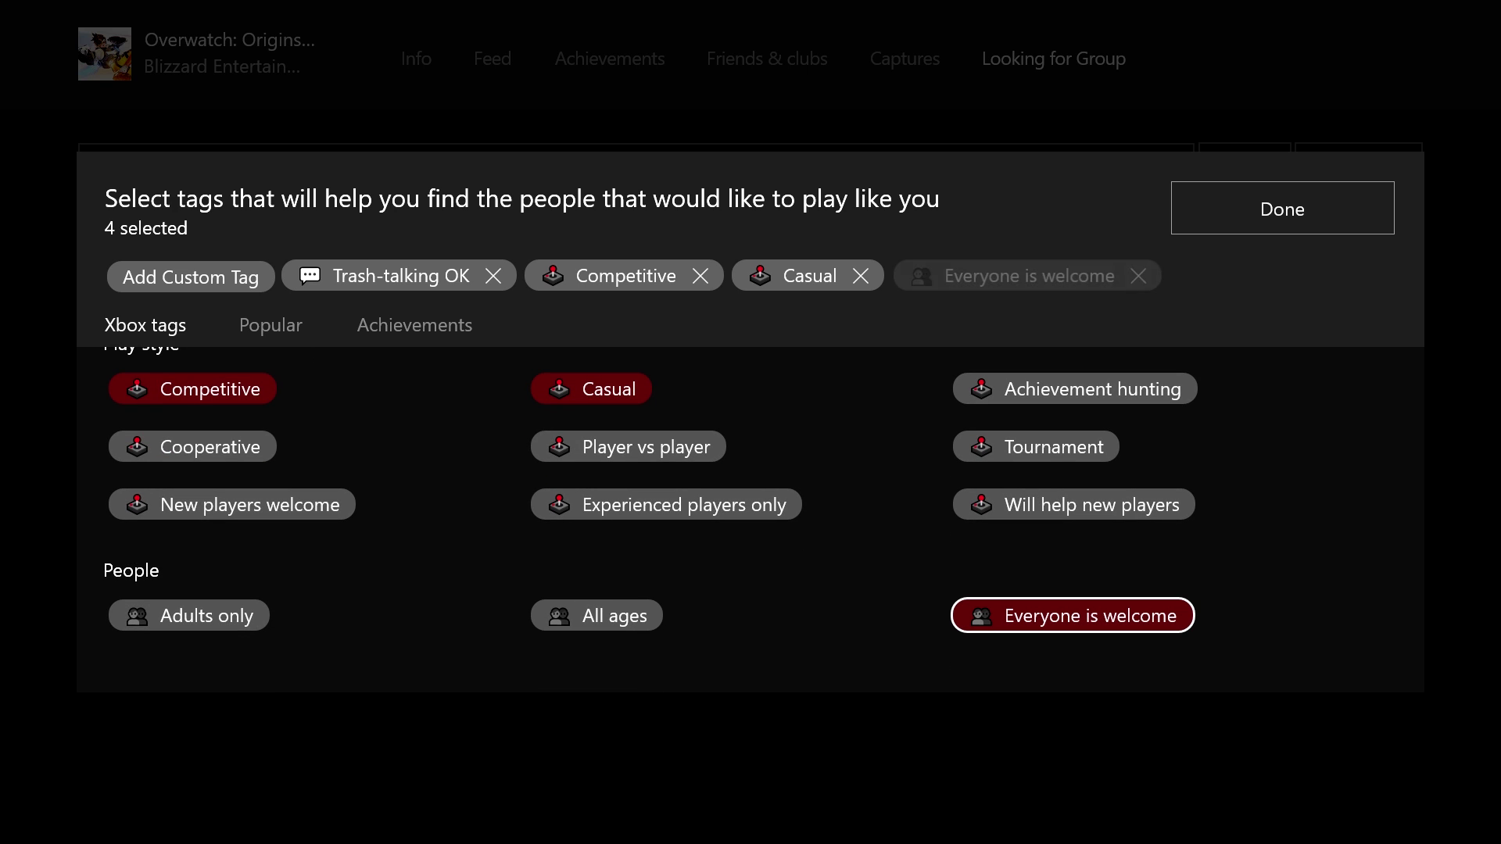
{"action": "key", "text": "Escape"}
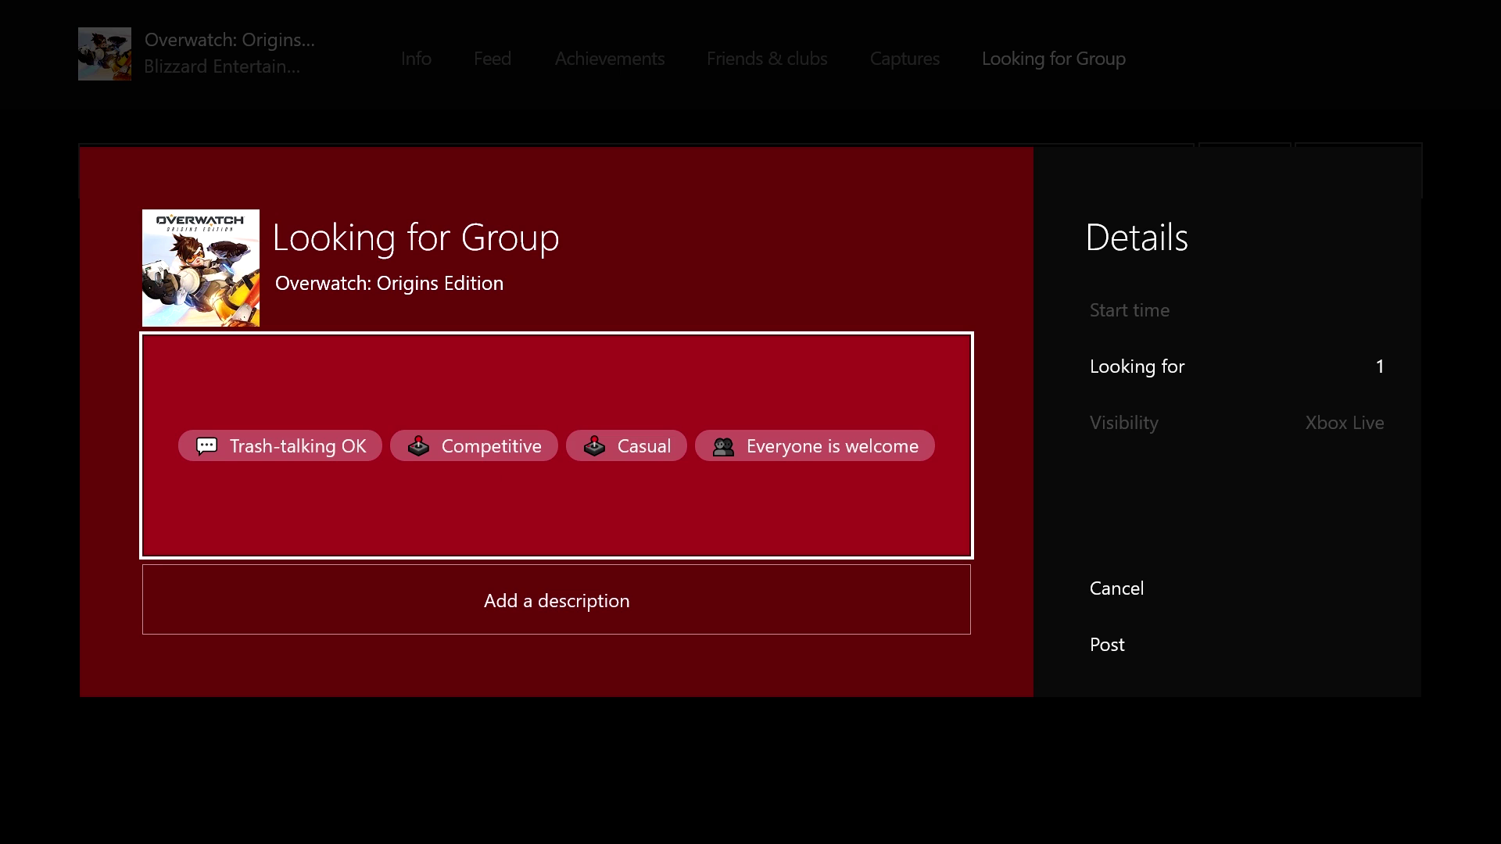
Step: Enter "sup" as the description of the Looking for Group post
{"action": "key", "text": "Down"}
{"action": "key", "text": "Up"}
{"action": "key", "text": "Down"}
{"action": "key", "text": "Return"}
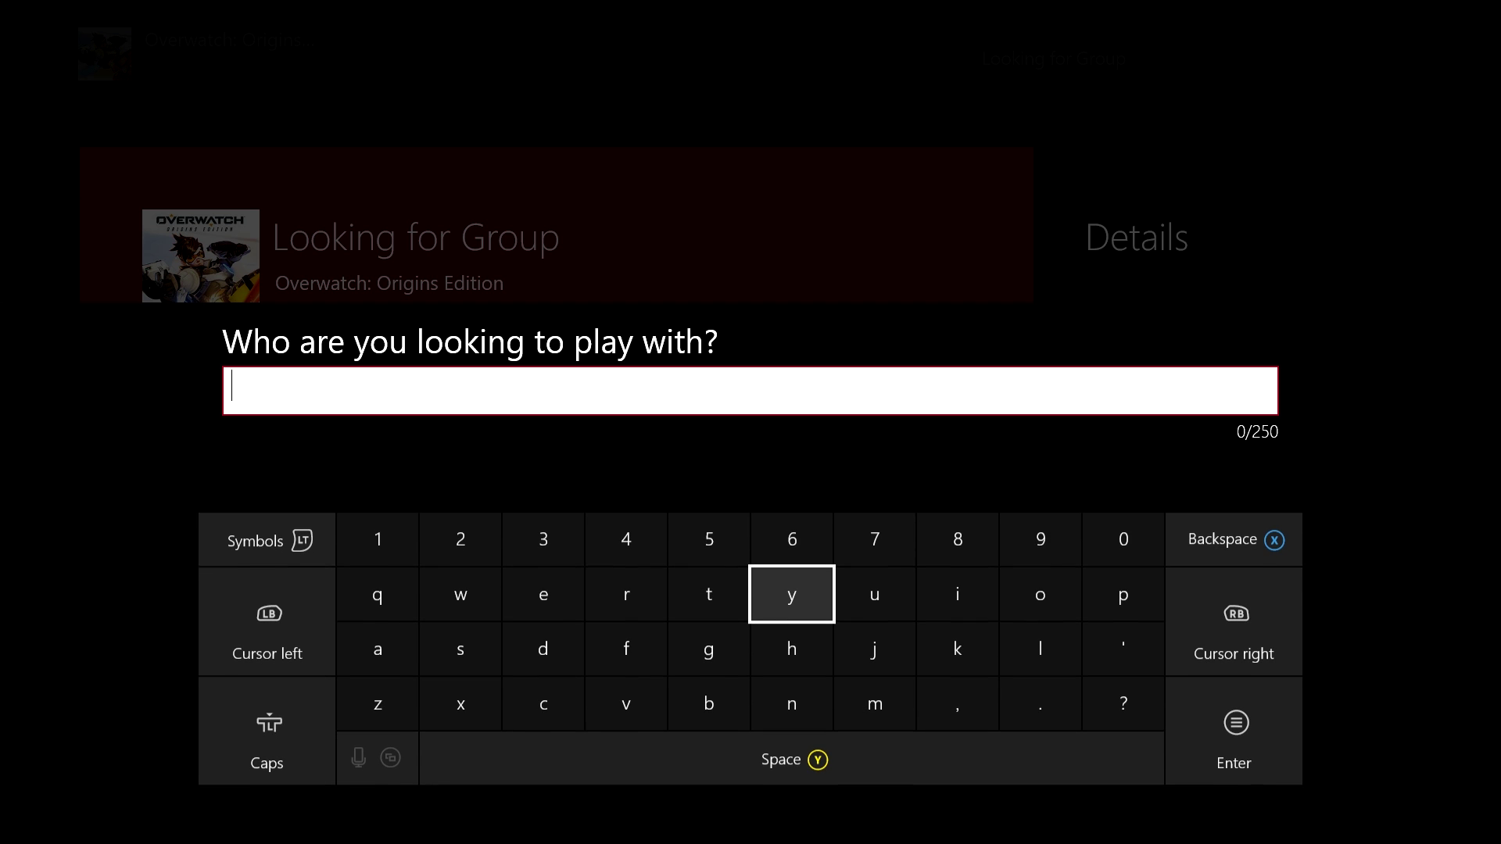
{"action": "key", "text": "Down"}
{"action": "key", "text": "Right"}
{"action": "key", "text": "Right"}
{"action": "key", "text": "Right"}
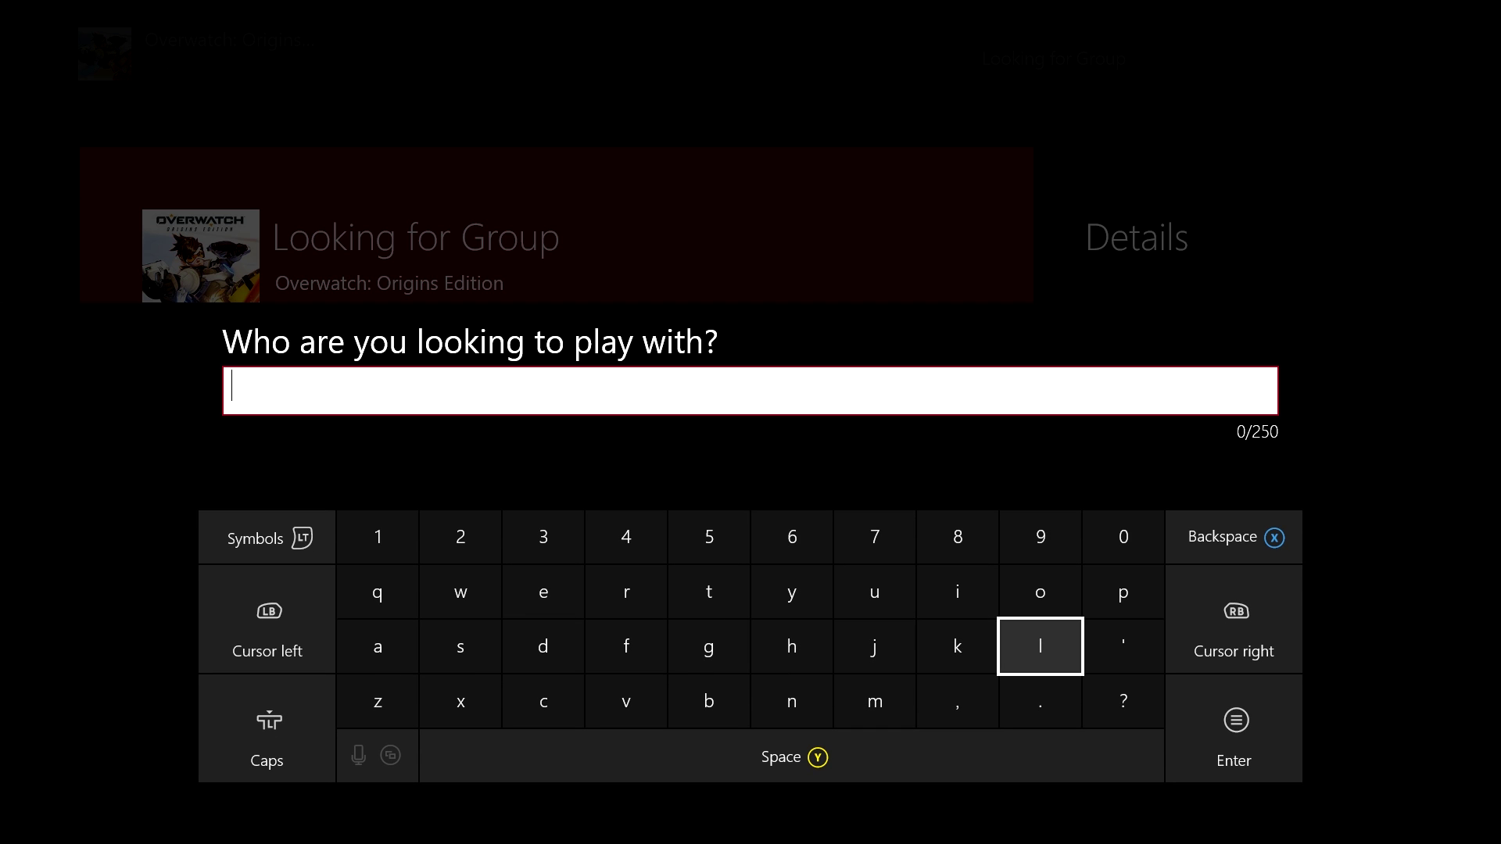
{"action": "key", "text": "Left"}
{"action": "key", "text": "Left"}
{"action": "key", "text": "Left"}
{"action": "key", "text": "Left"}
{"action": "key", "text": "Left"}
{"action": "key", "text": "Left"}
{"action": "key", "text": "Left"}
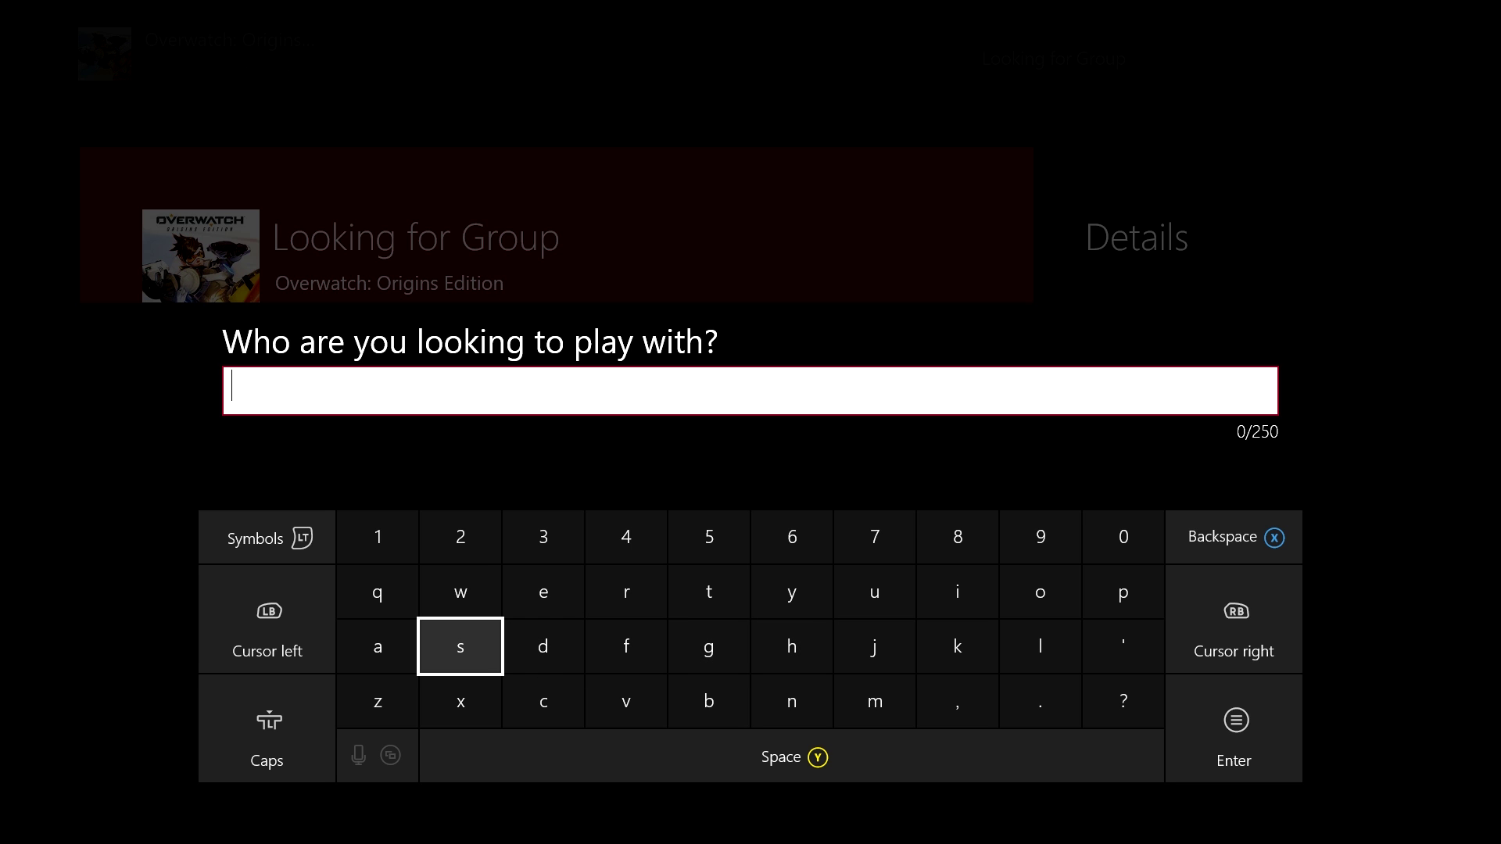
{"action": "key", "text": "Return"}
{"action": "key", "text": "Left"}
{"action": "key", "text": "Left"}
{"action": "key", "text": "Left"}
{"action": "key", "text": "Left"}
{"action": "key", "text": "Left"}
{"action": "key", "text": "Left"}
{"action": "key", "text": "Up"}
{"action": "key", "text": "Left"}
{"action": "key", "text": "Return"}
{"action": "key", "text": "Right"}
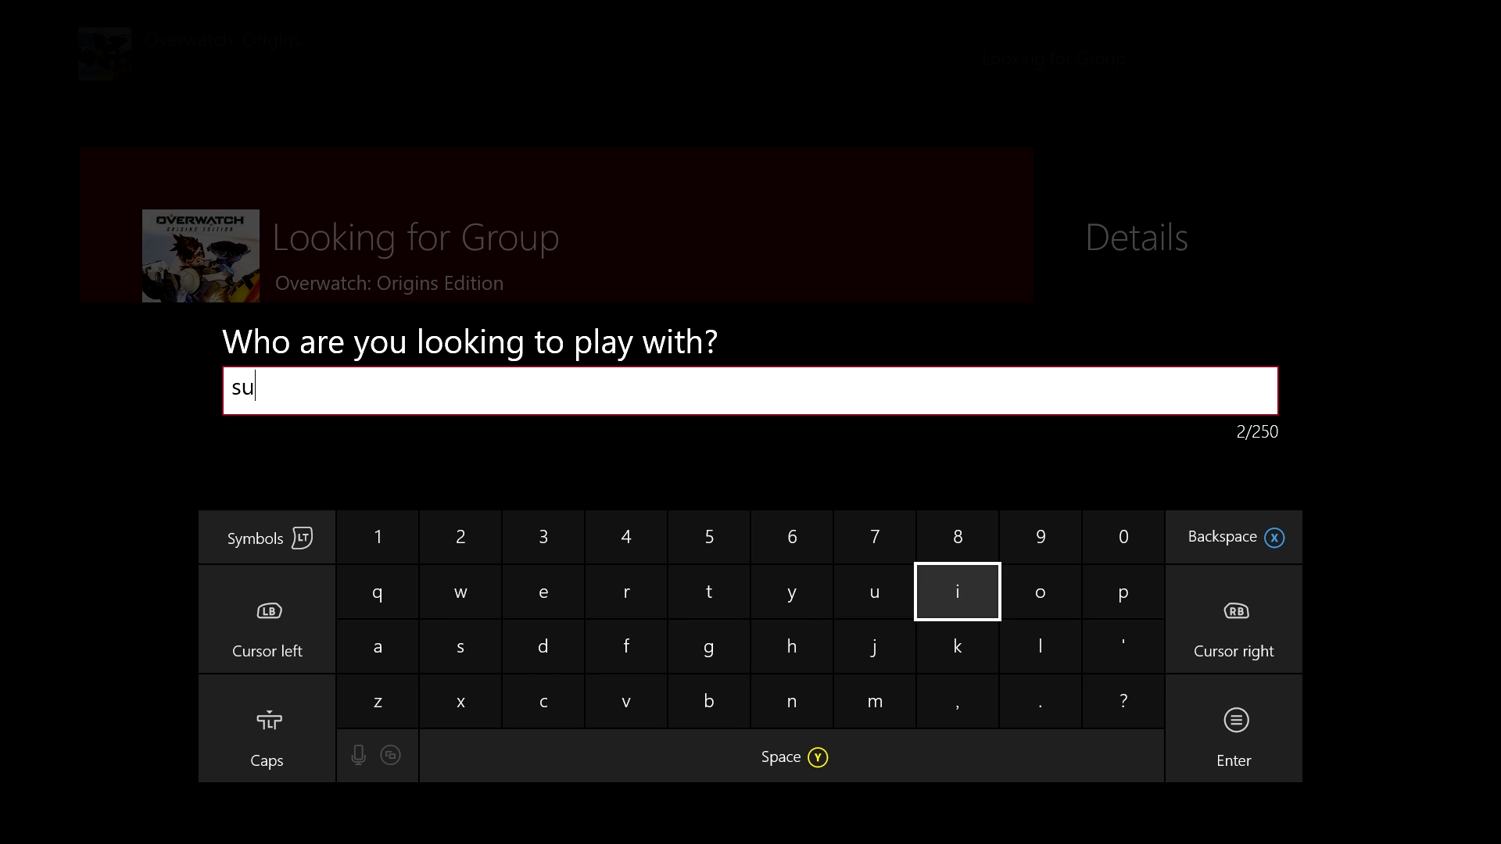
{"action": "key", "text": "Right"}
{"action": "key", "text": "Right"}
{"action": "key", "text": "Return"}
{"action": "key", "text": "Escape"}
Step: Set the number of players the post is looking for to 2
{"action": "key", "text": "Right"}
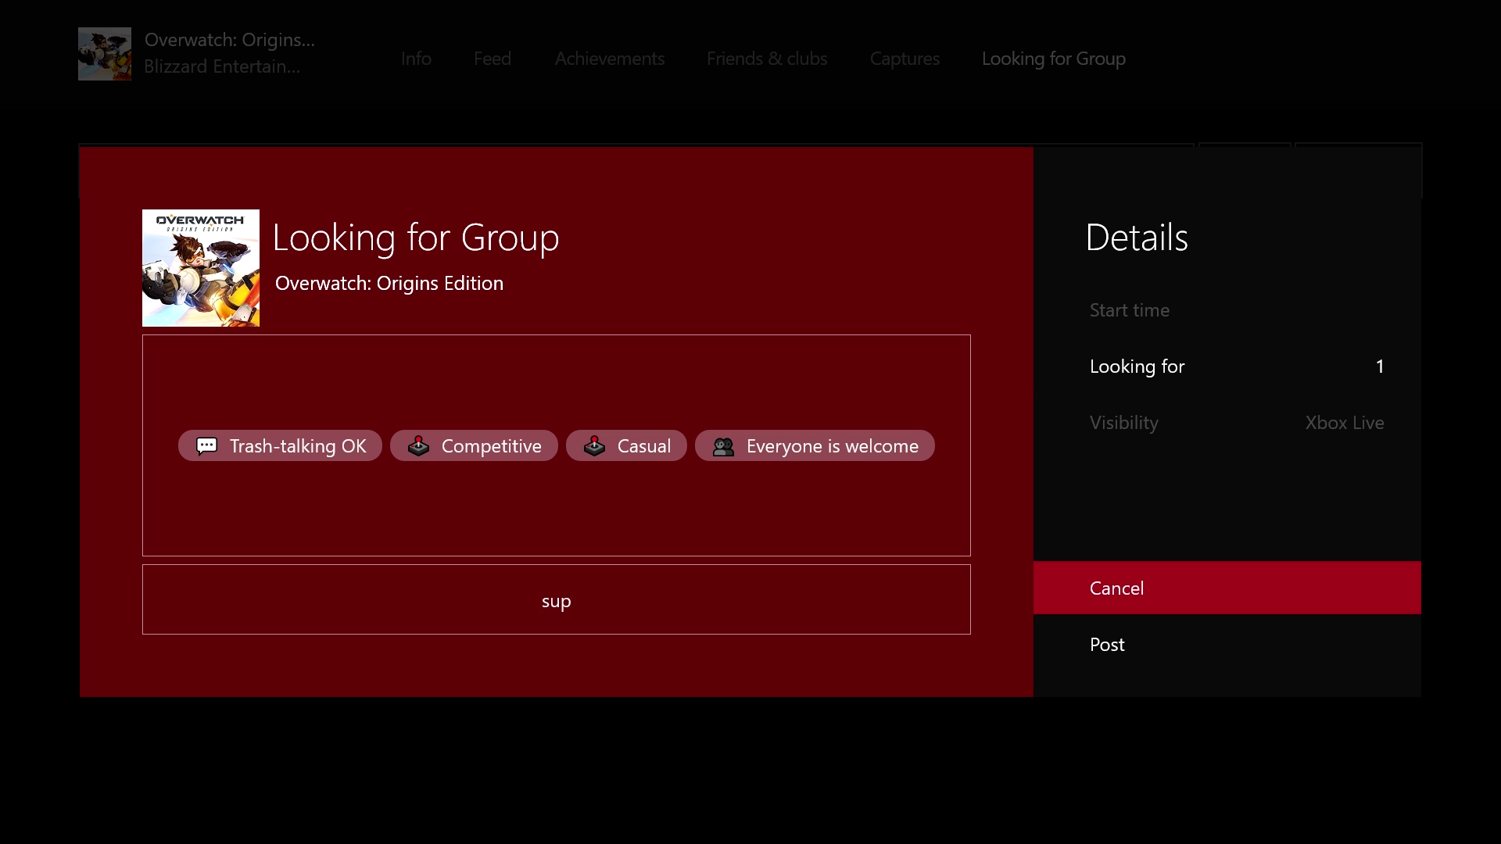
{"action": "key", "text": "Up"}
{"action": "key", "text": "Return"}
{"action": "key", "text": "Down"}
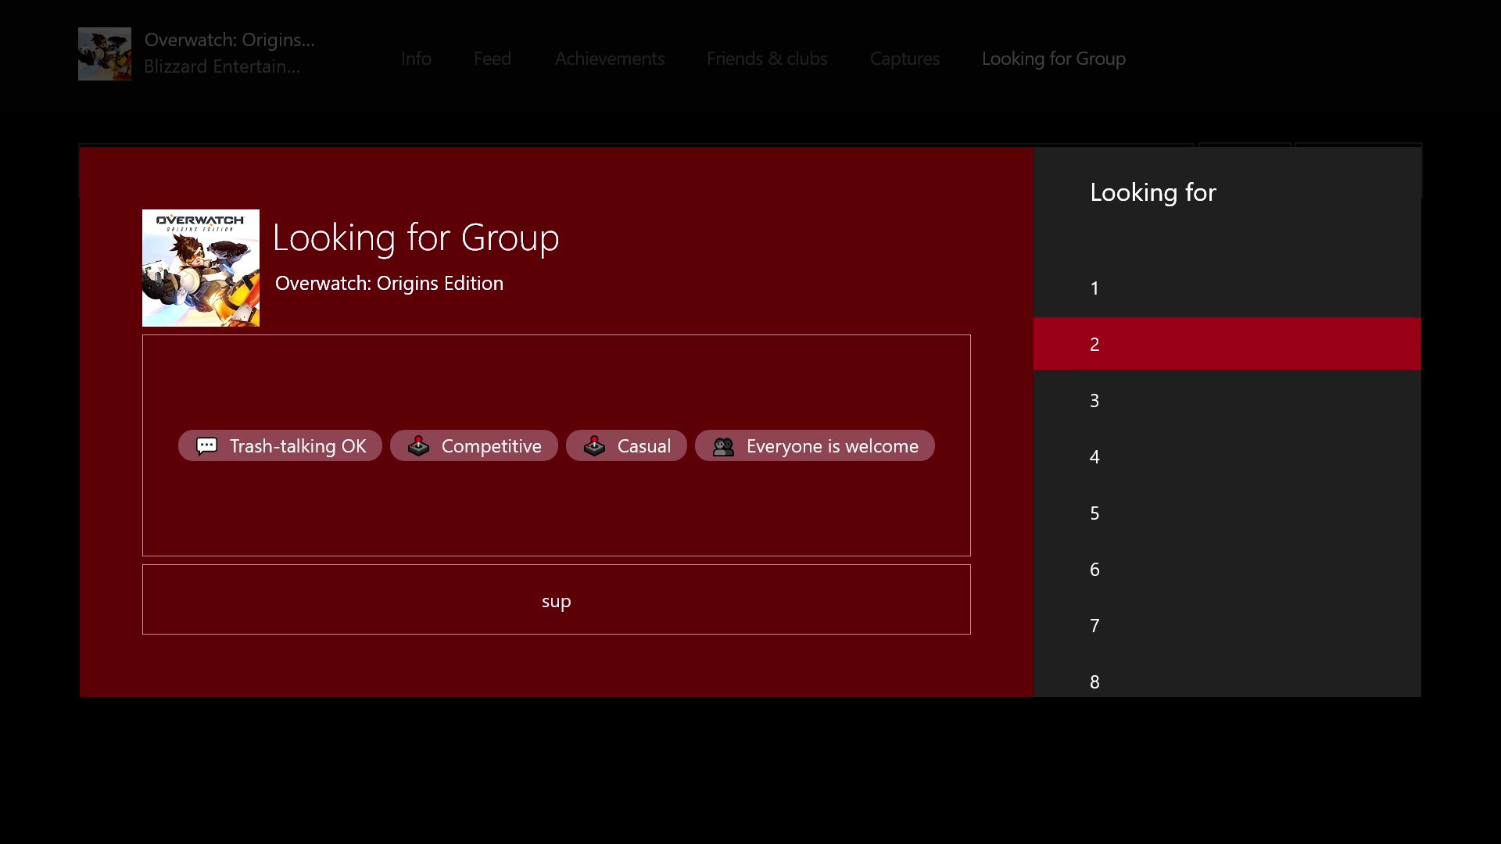
{"action": "key", "text": "Return"}
{"action": "key", "text": "Down"}
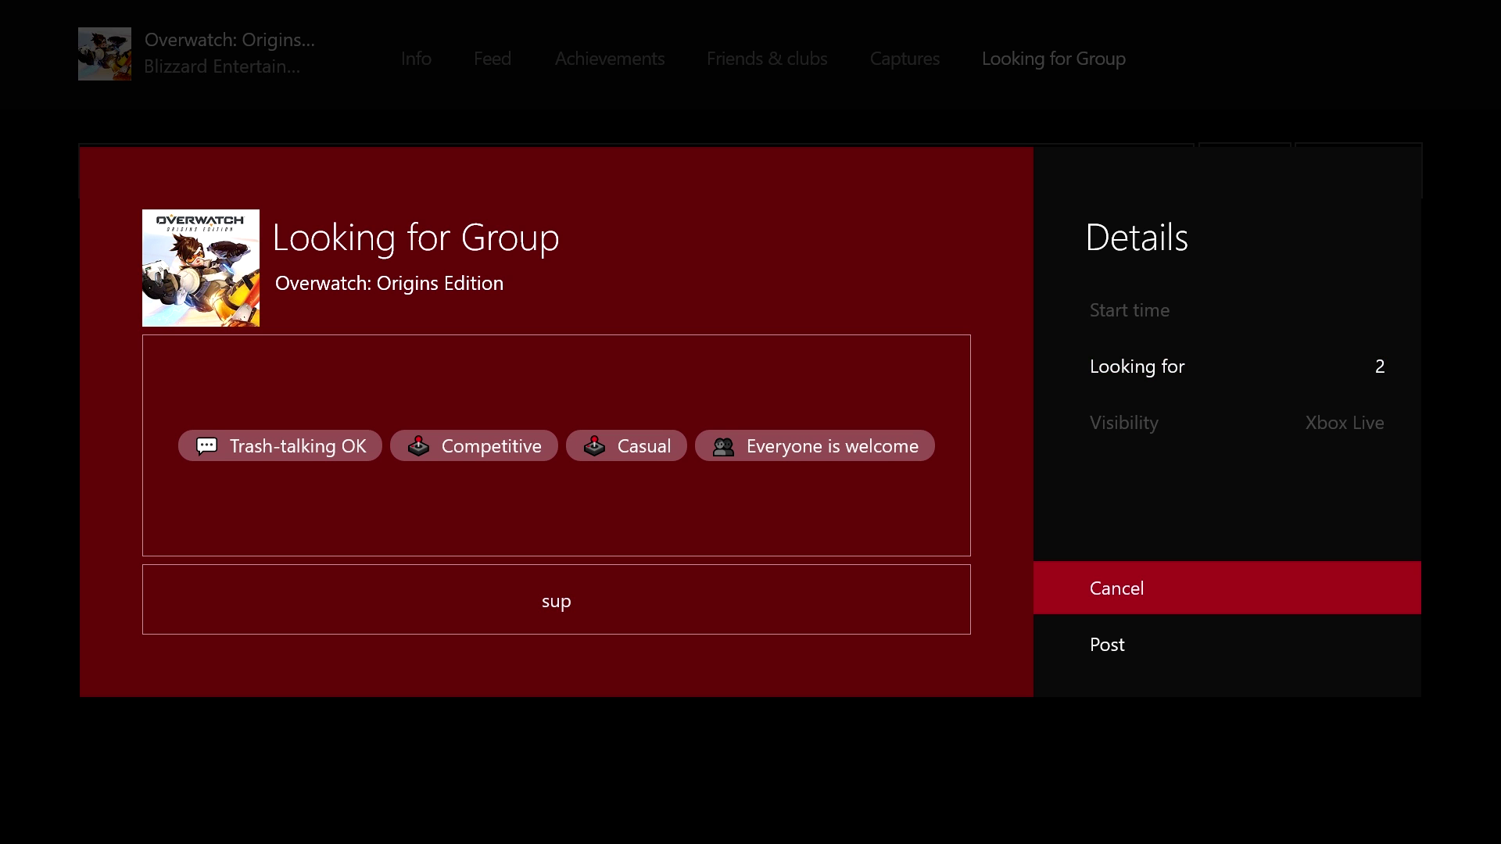
Step: Publish the Looking for Group post for Overwatch: Origins Edition
{"action": "key", "text": "Up"}
{"action": "key", "text": "Down"}
{"action": "key", "text": "Down"}
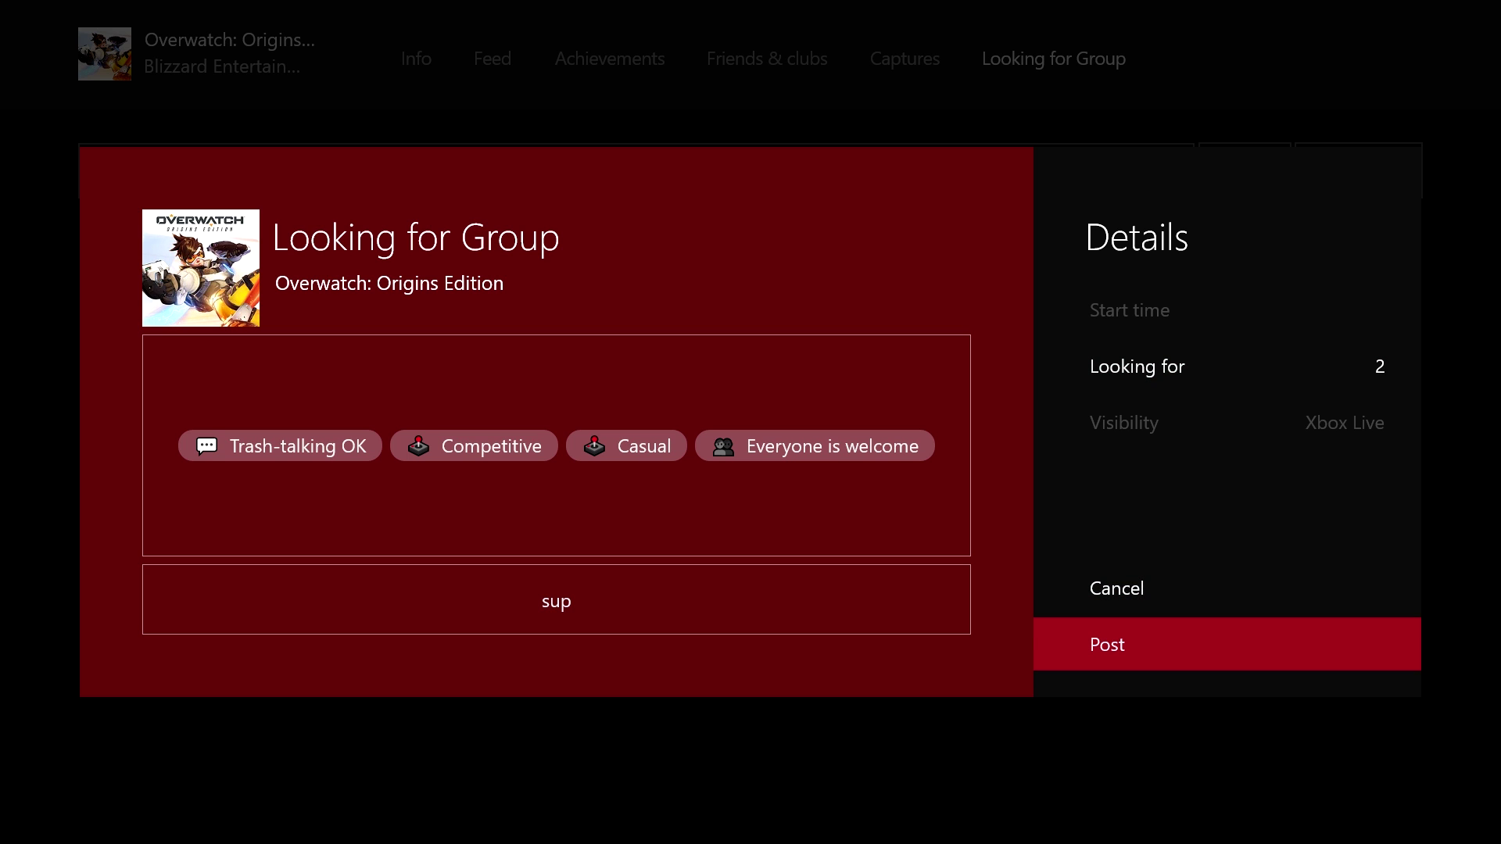
{"action": "key", "text": "Return"}
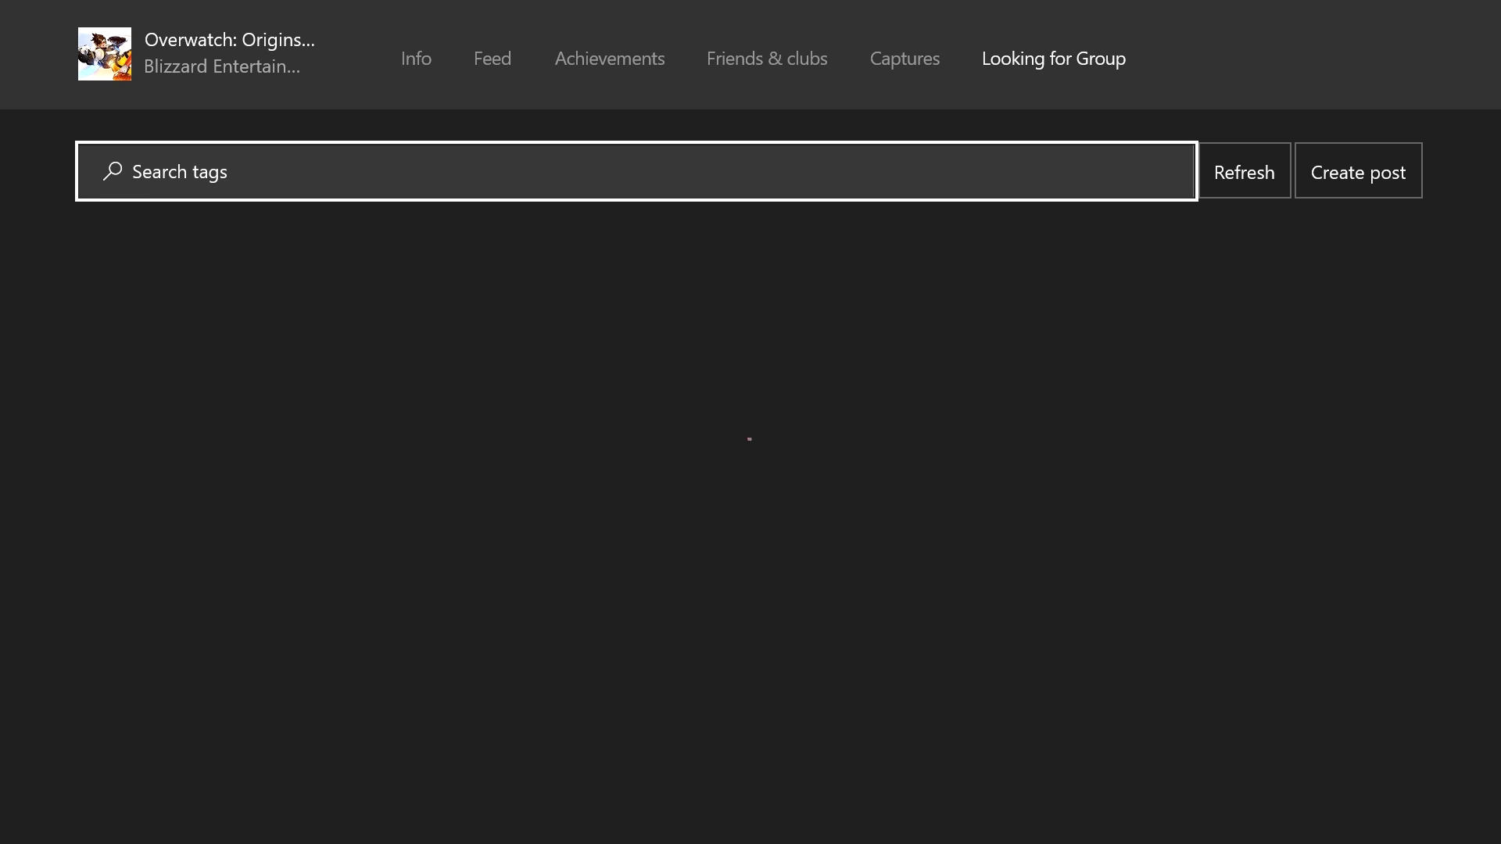
Step: Open the details of the newly published post in the Overwatch: Origins Edition Looking for Group list
{"action": "key", "text": "Up"}
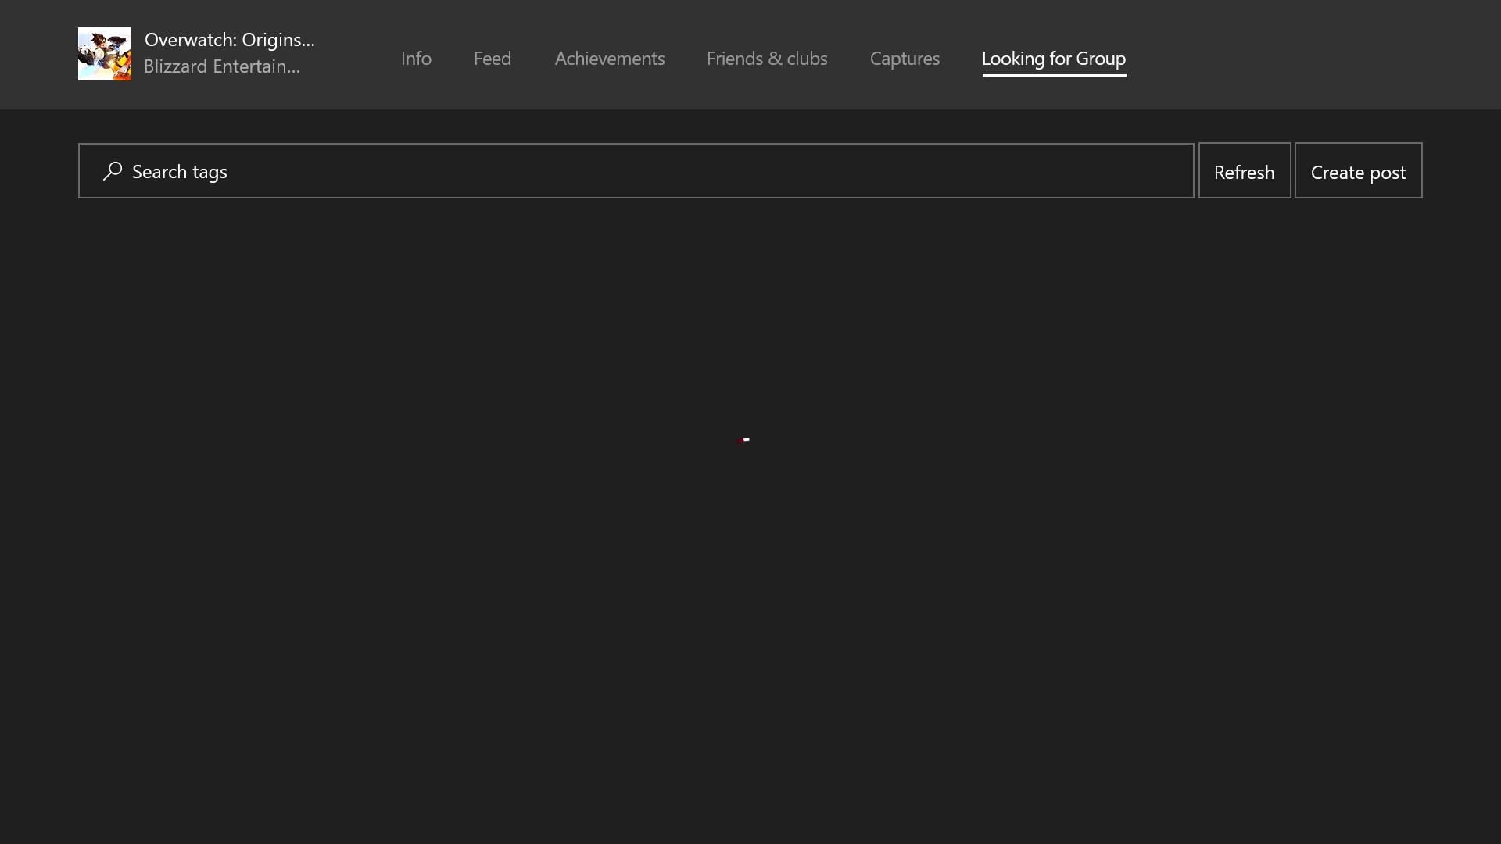
{"action": "key", "text": "Down"}
{"action": "key", "text": "Down"}
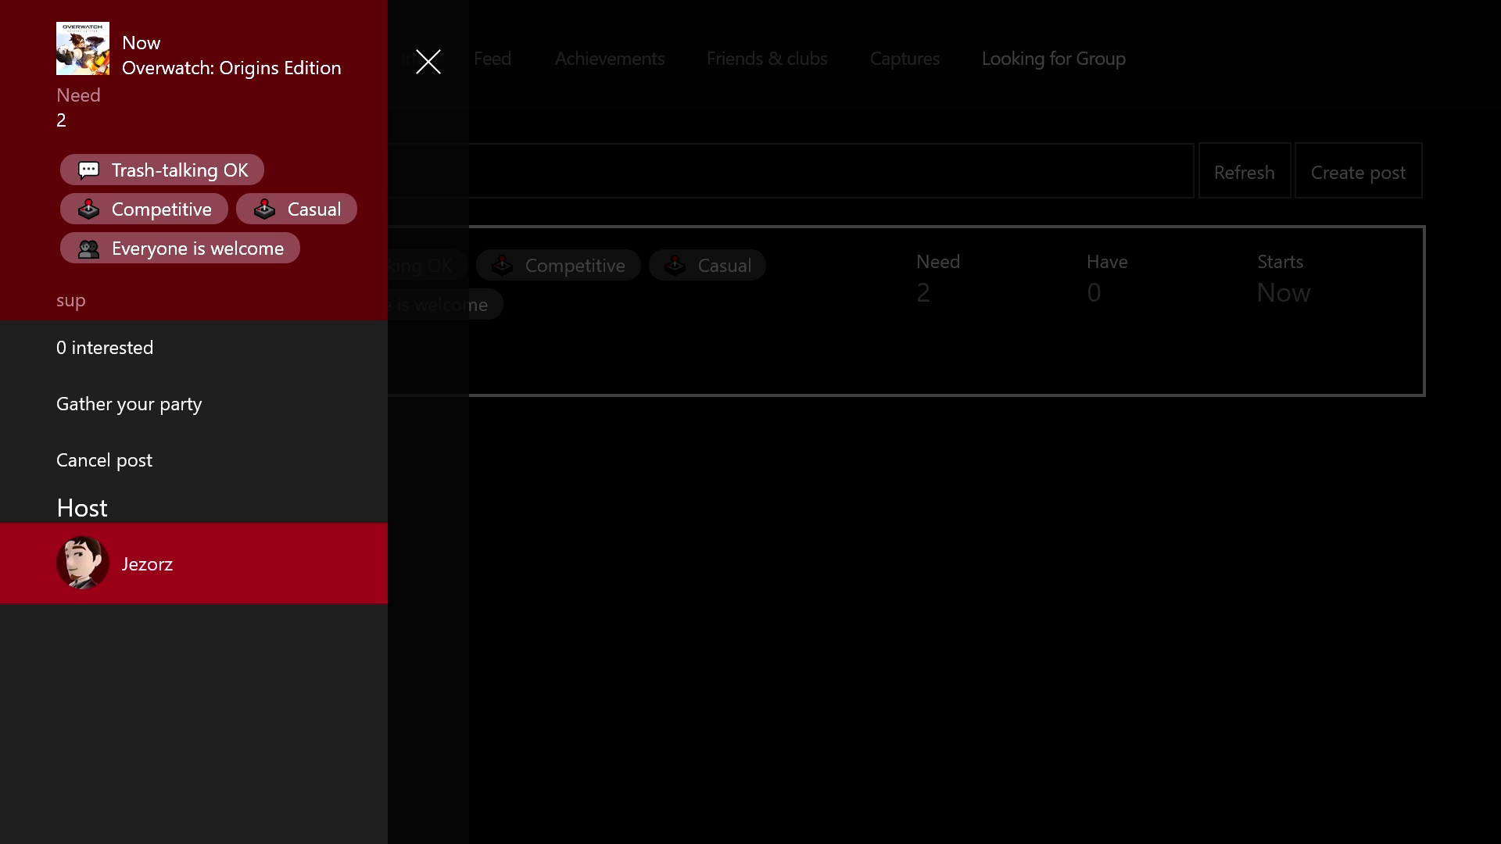
Step: Examine the post's interested players, Gather your party and Cancel post options, and close its details
{"action": "key", "text": "Up"}
{"action": "key", "text": "Up"}
{"action": "key", "text": "Up"}
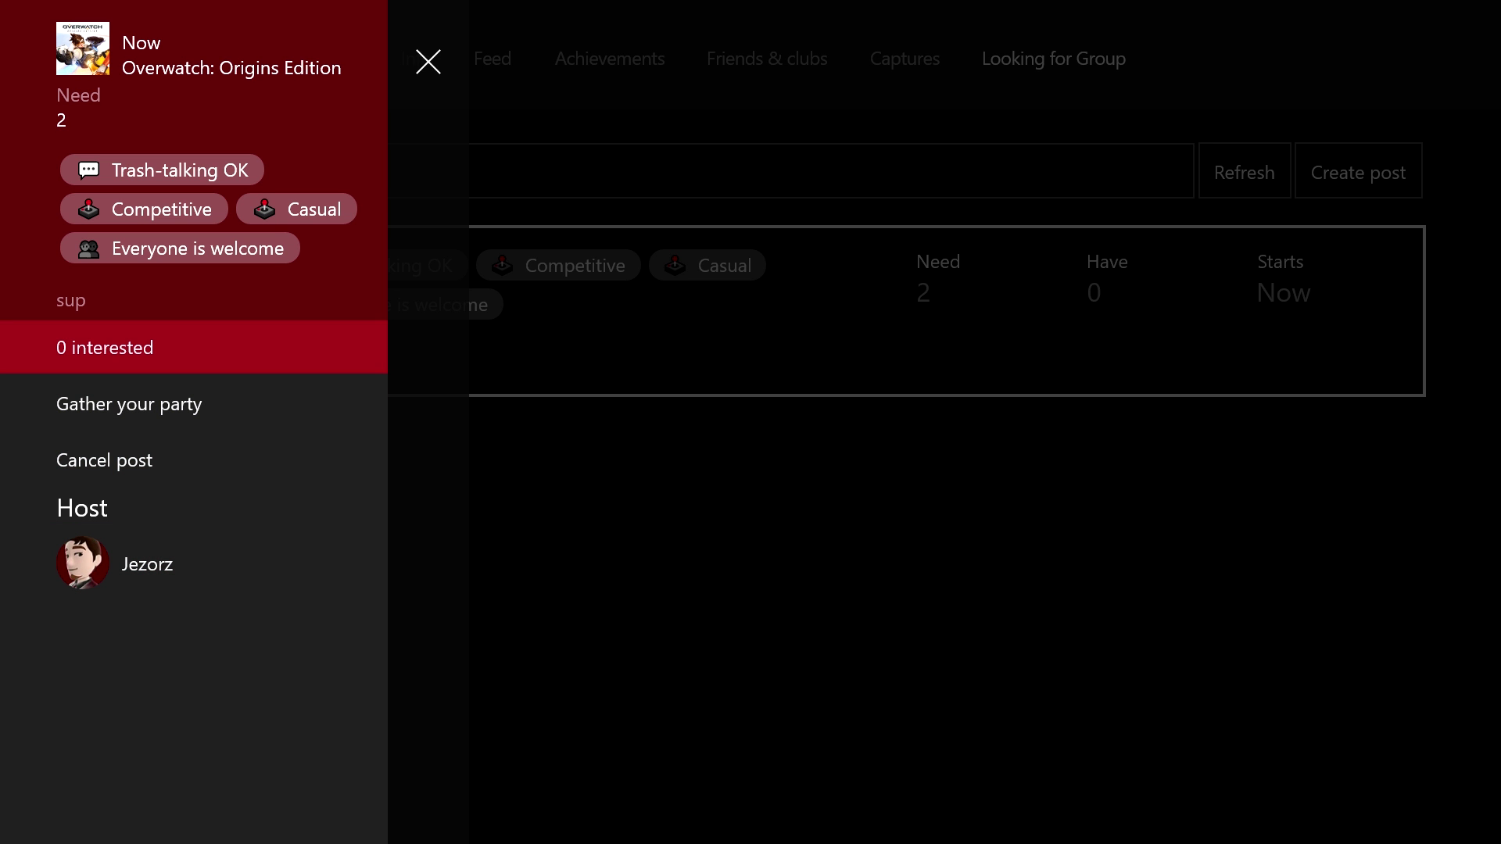
{"action": "key", "text": "Down"}
{"action": "key", "text": "Up"}
{"action": "key", "text": "Down"}
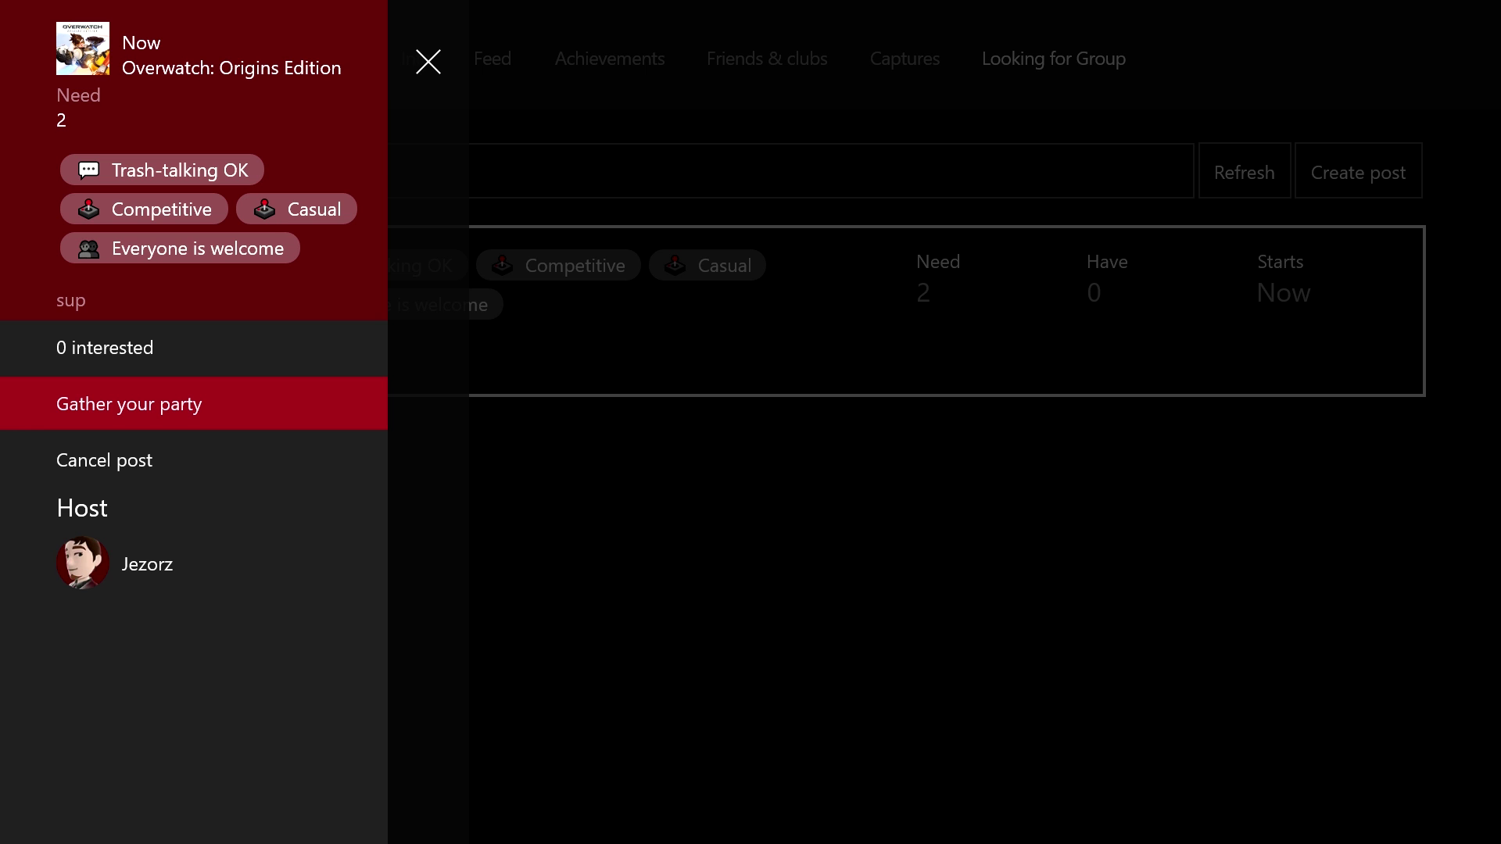
{"action": "key", "text": "Right"}
{"action": "key", "text": "Left"}
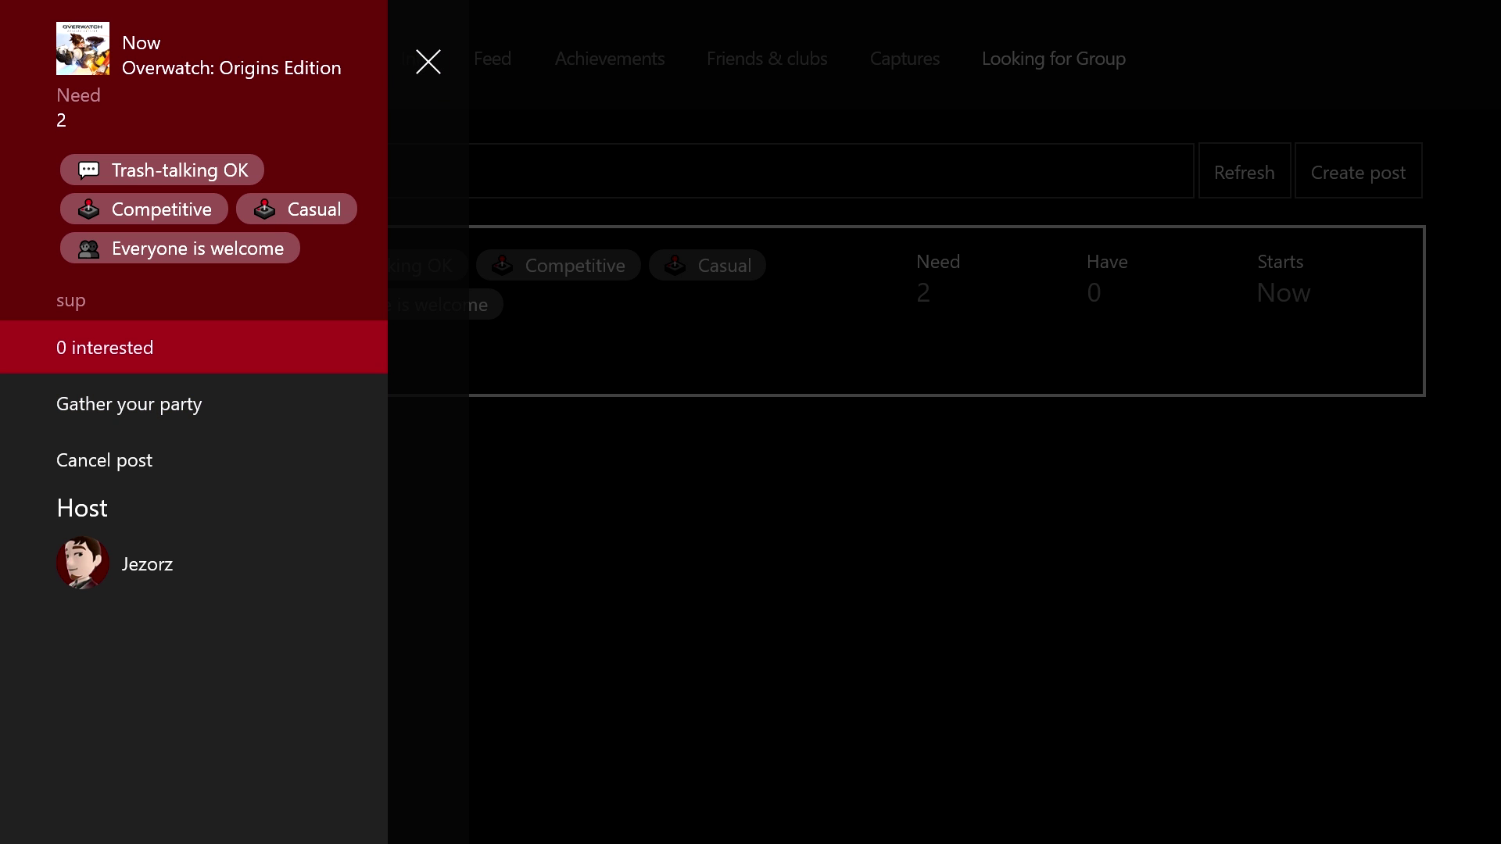
{"action": "key", "text": "Down"}
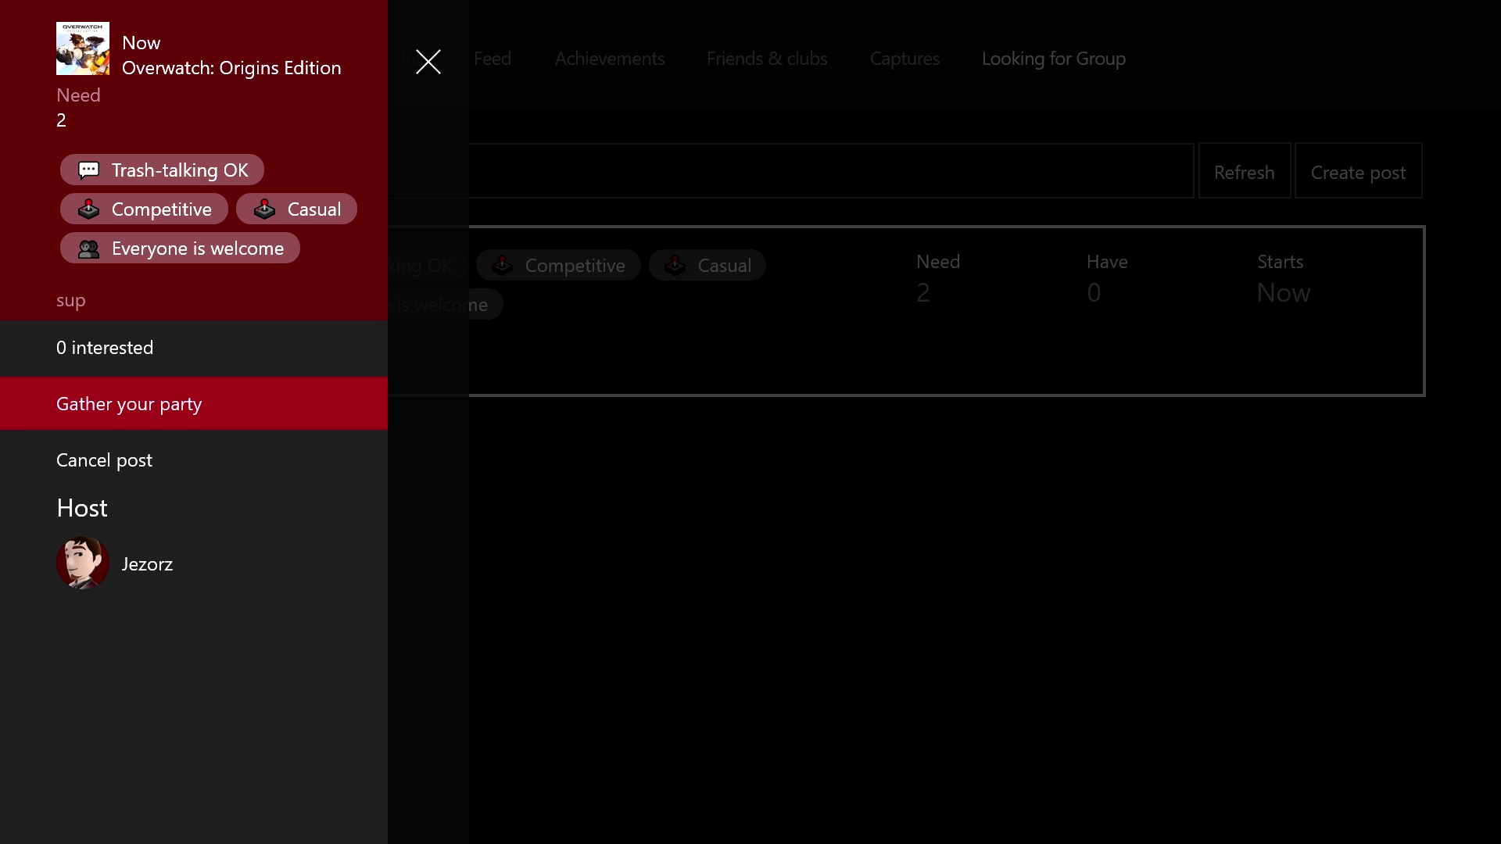
{"action": "key", "text": "Right"}
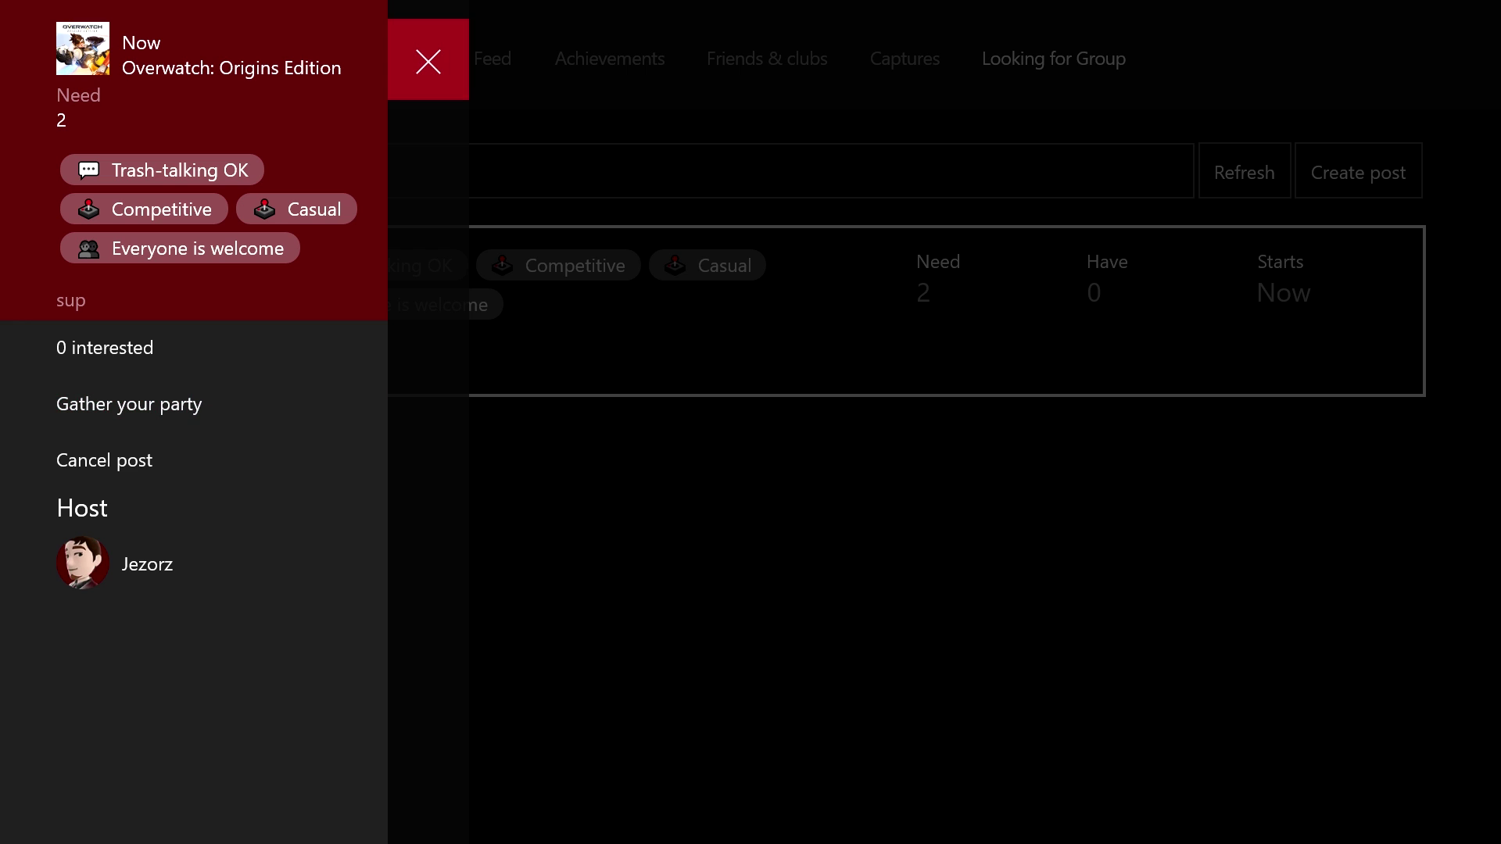
{"action": "key", "text": "Return"}
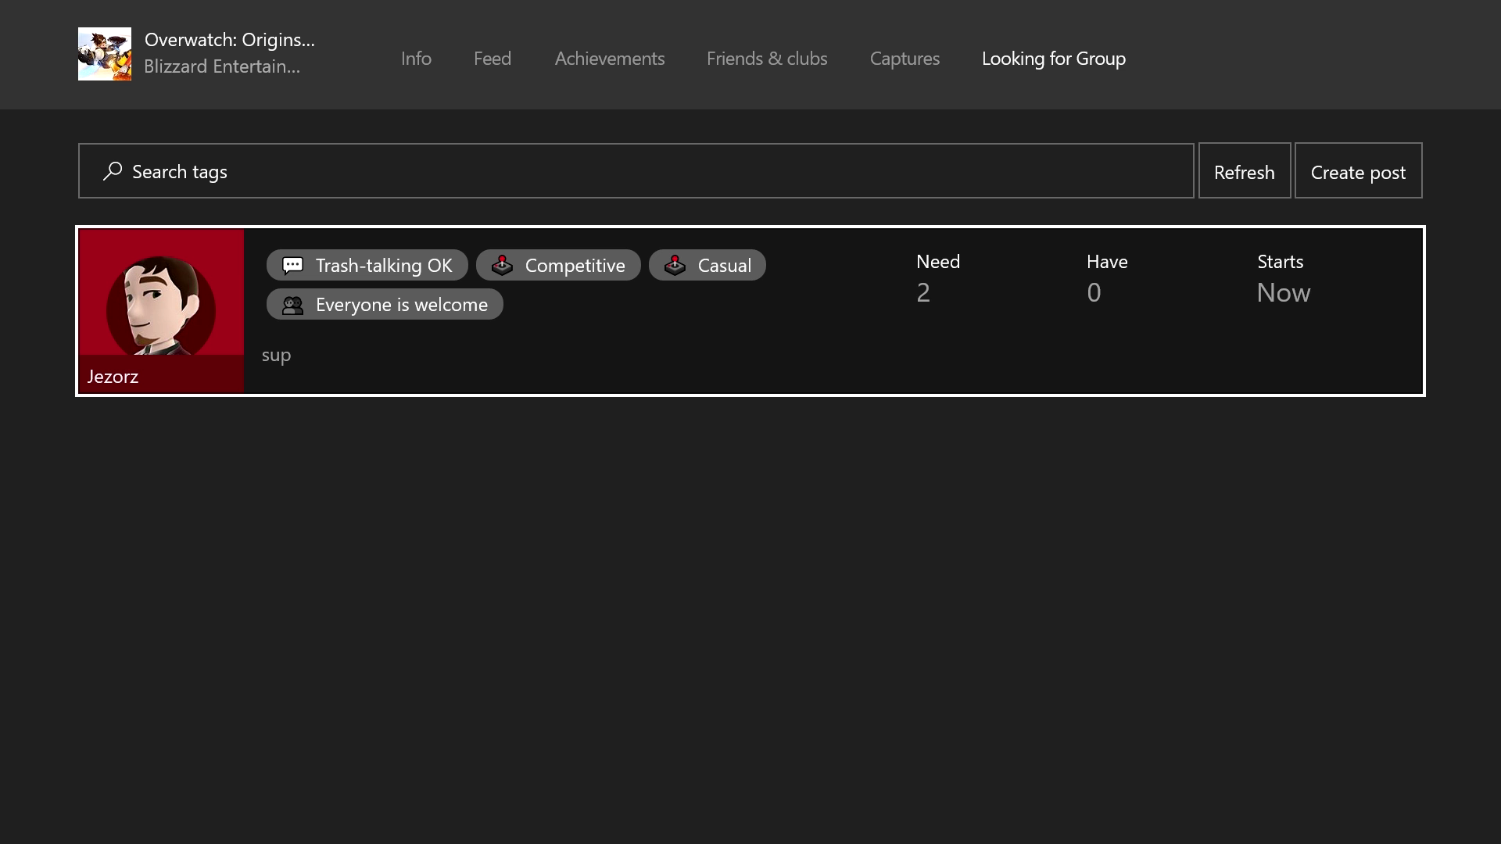